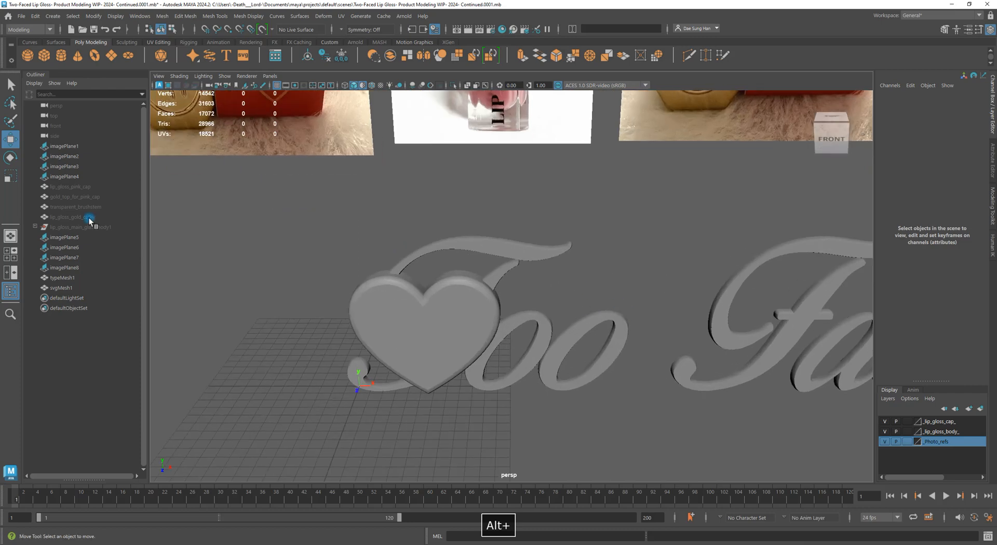
Select and frame the heart mesh, orbiting to inspect its back and front
drag(71, 186, 71, 216)
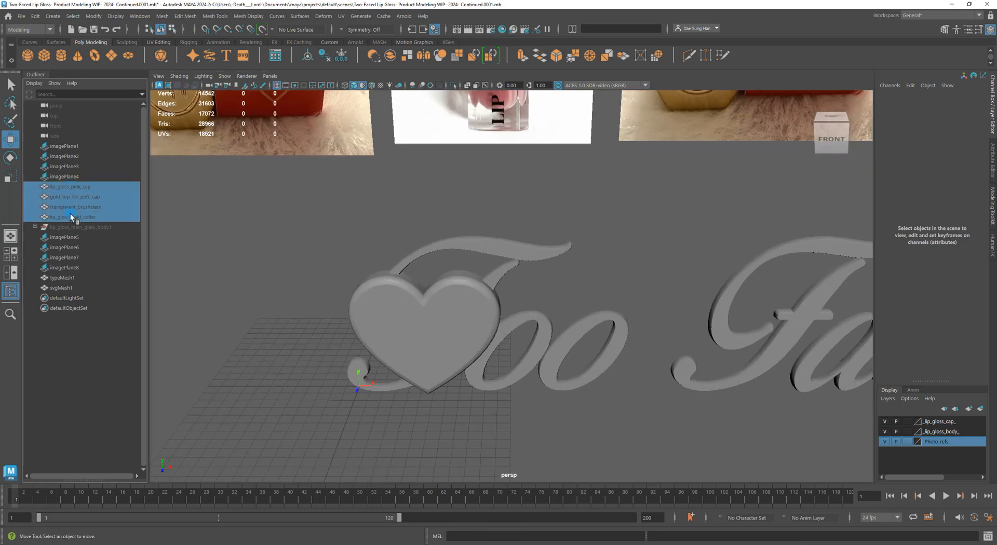
click(218, 242)
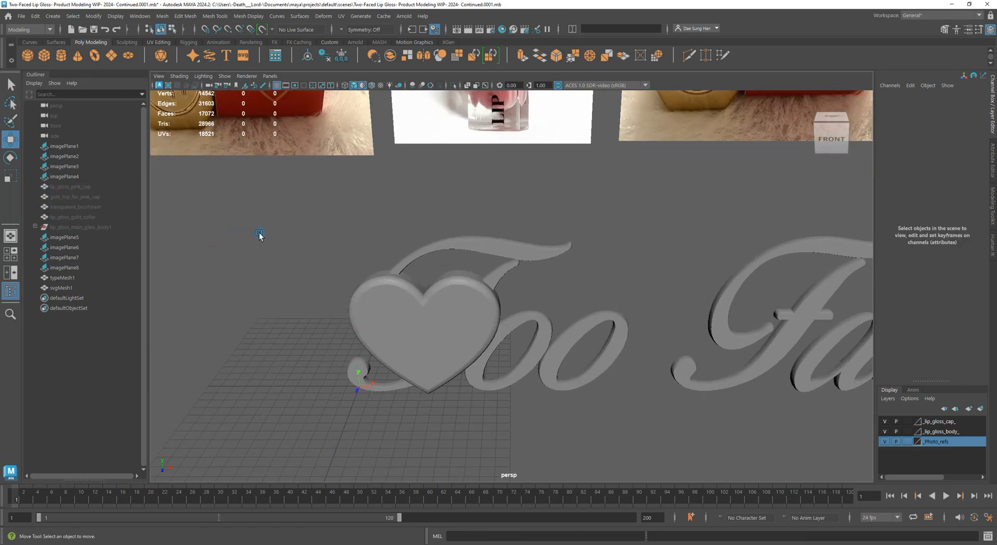
click(404, 312)
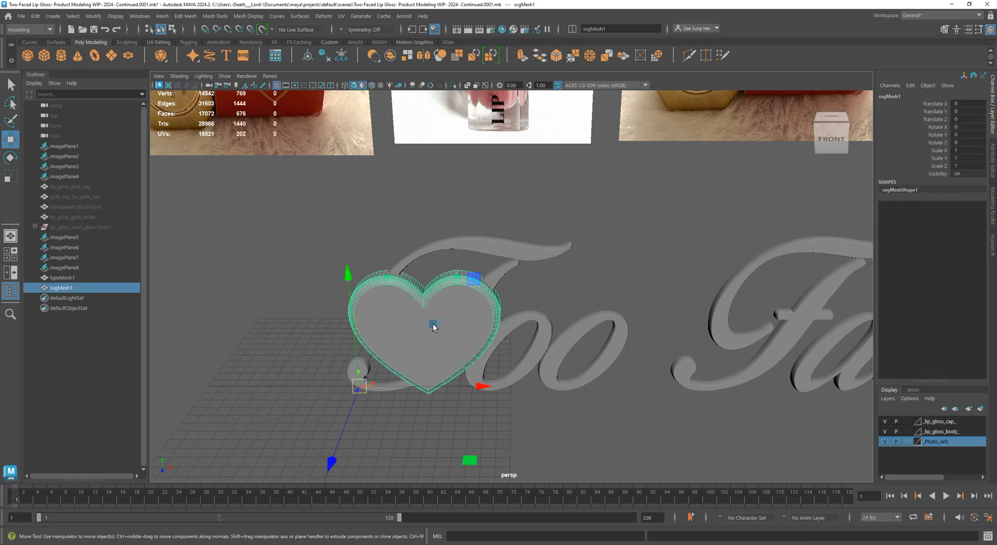
key(f)
alt+drag(429, 327, 619, 270)
click(750, 283)
click(578, 253)
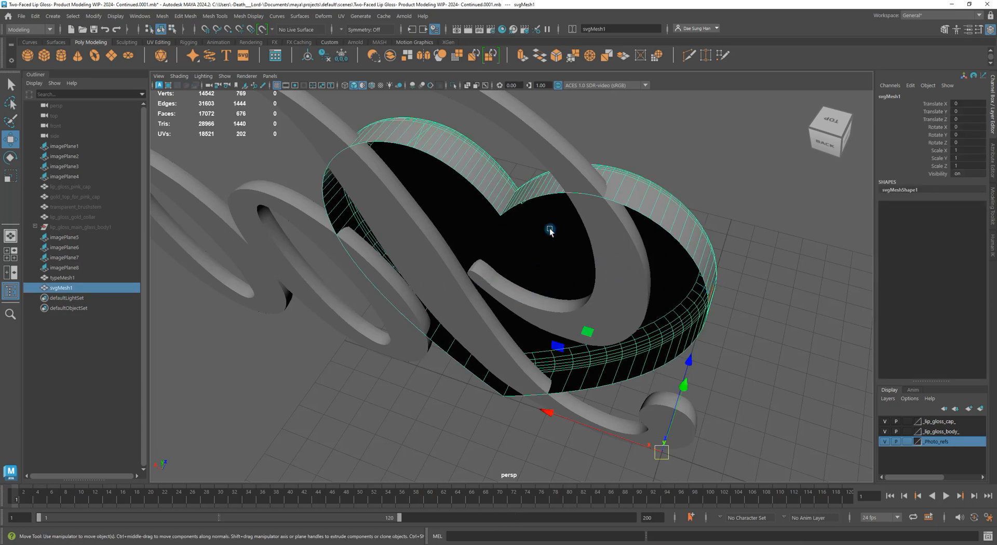
alt+drag(388, 317, 588, 240)
key(w)
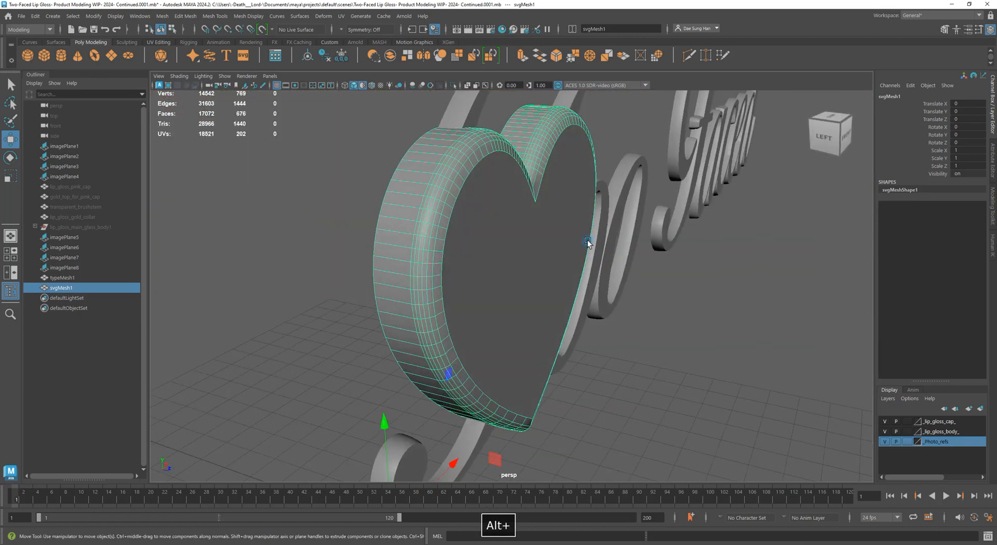
click(769, 390)
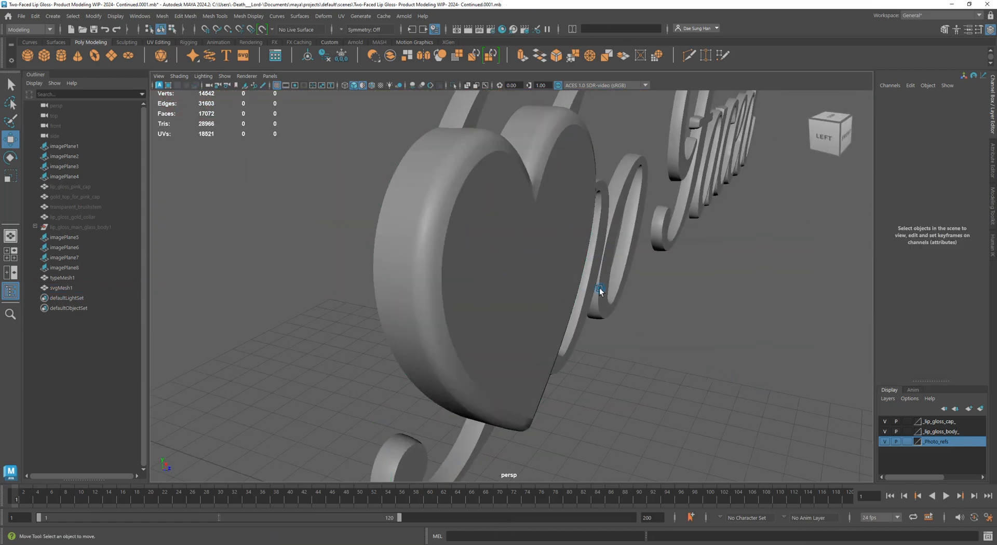
alt+drag(795, 326, 758, 319)
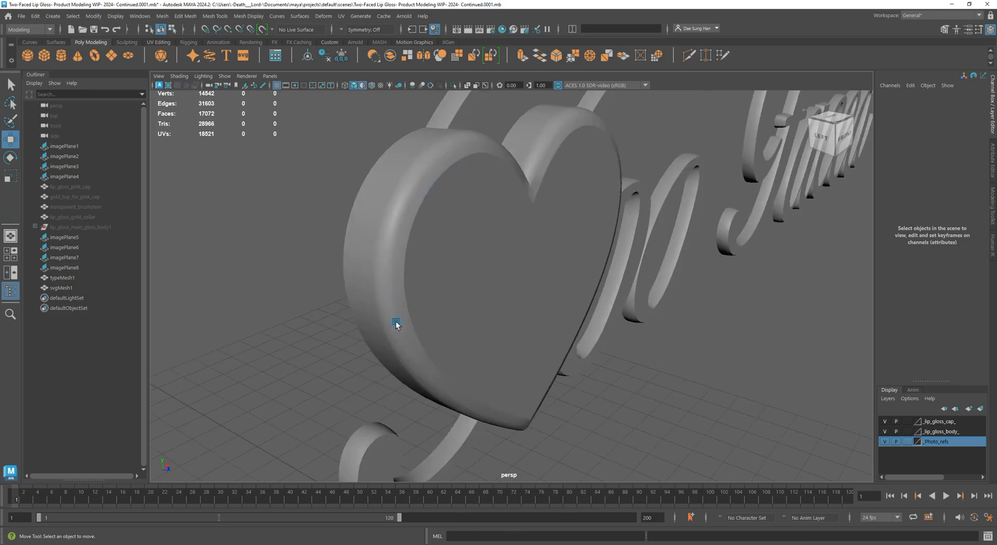
View the heart from above and below, previewing smoothing with 3 then turning it off
alt+drag(456, 165, 543, 223)
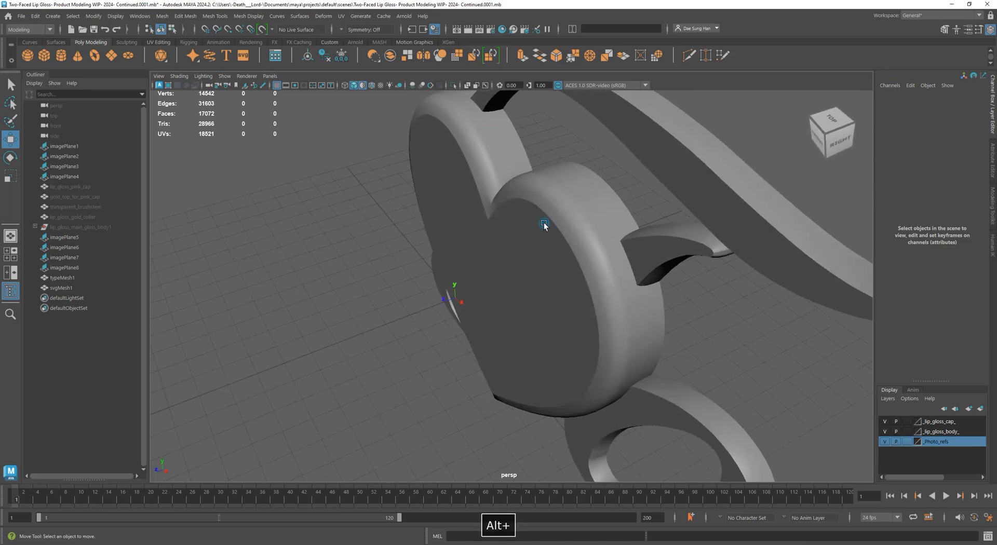
alt+drag(575, 393, 578, 309)
key(w)
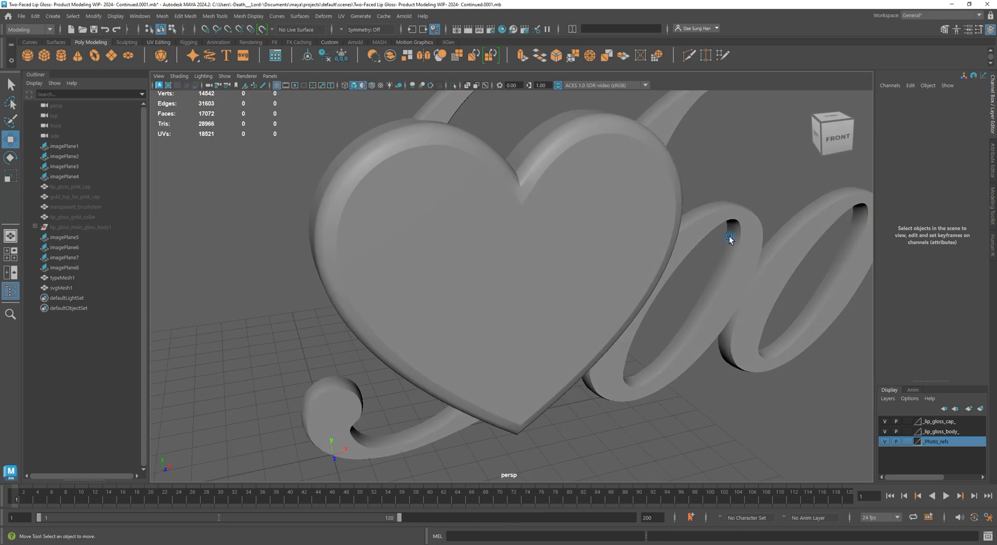
click(625, 227)
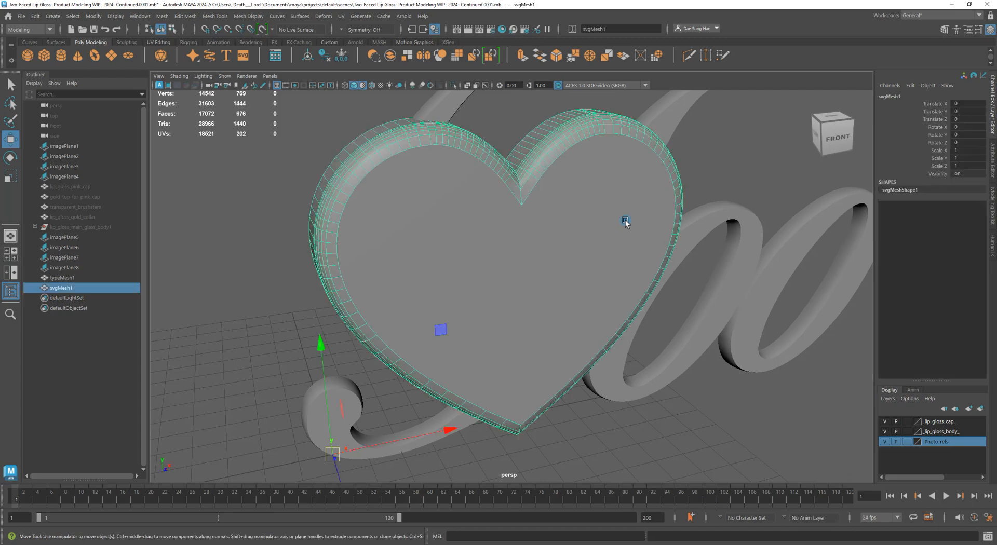
alt+drag(716, 211, 718, 350)
key(3)
click(809, 263)
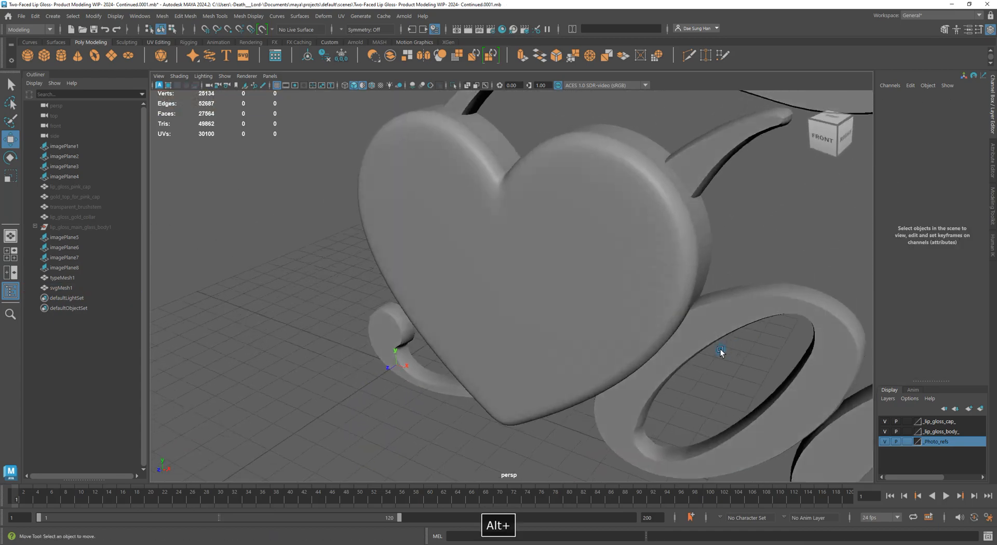
click(602, 213)
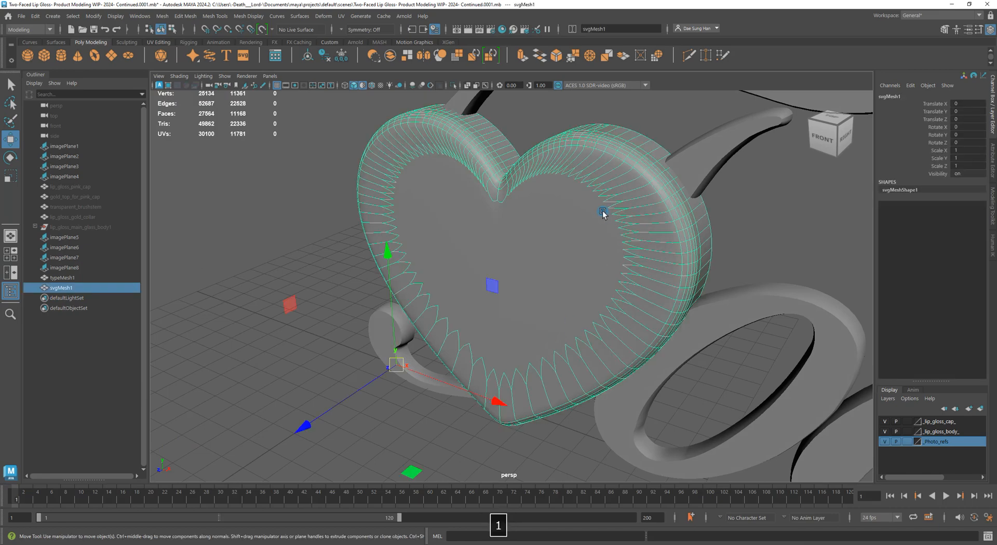
key(1)
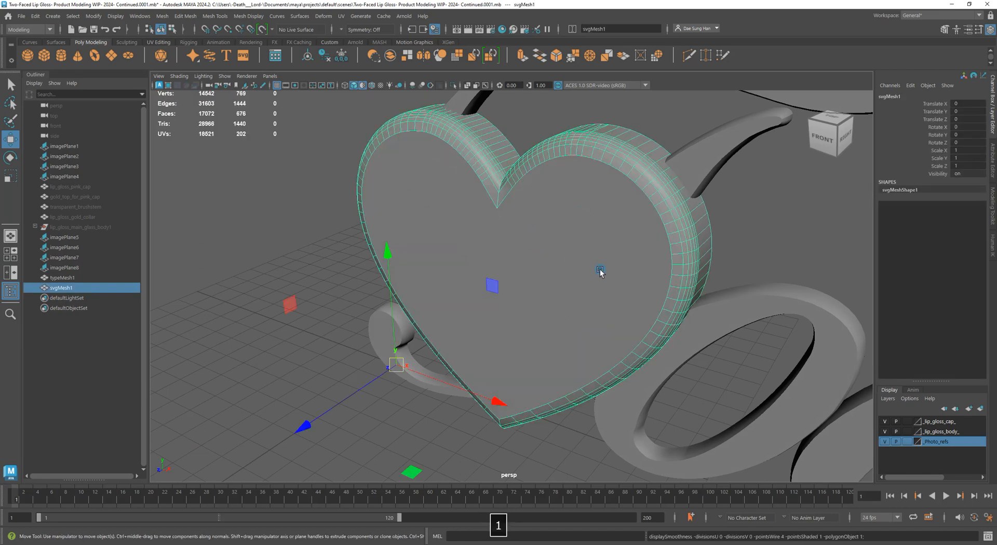
alt+drag(600, 271, 618, 233)
key(w)
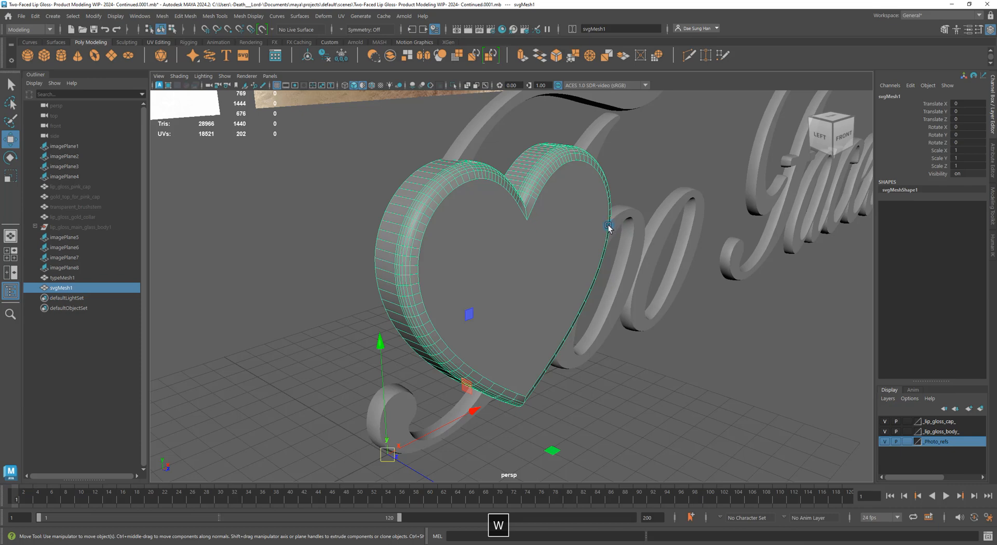
Rename svgMesh1 to Heart_Prop in the Channel Box
click(889, 98)
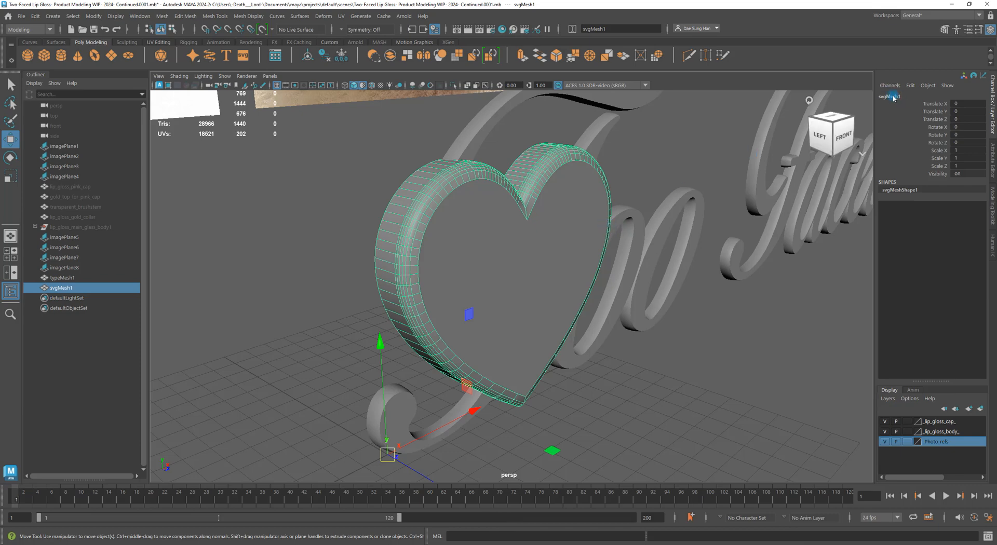
double_click(894, 97)
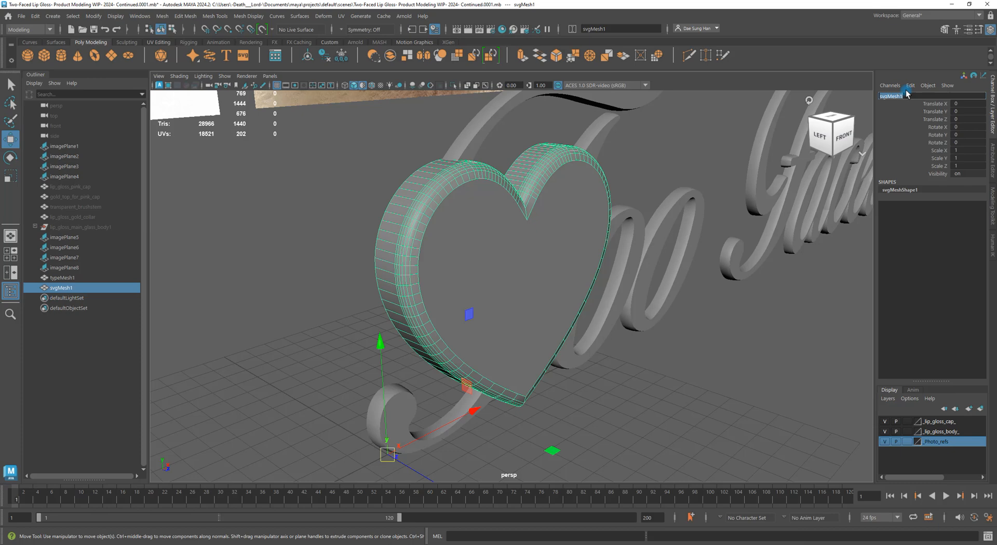
text(heart)
key(BackSpace)
key(BackSpace)
key(BackSpace)
key(BackSpace)
text(H)
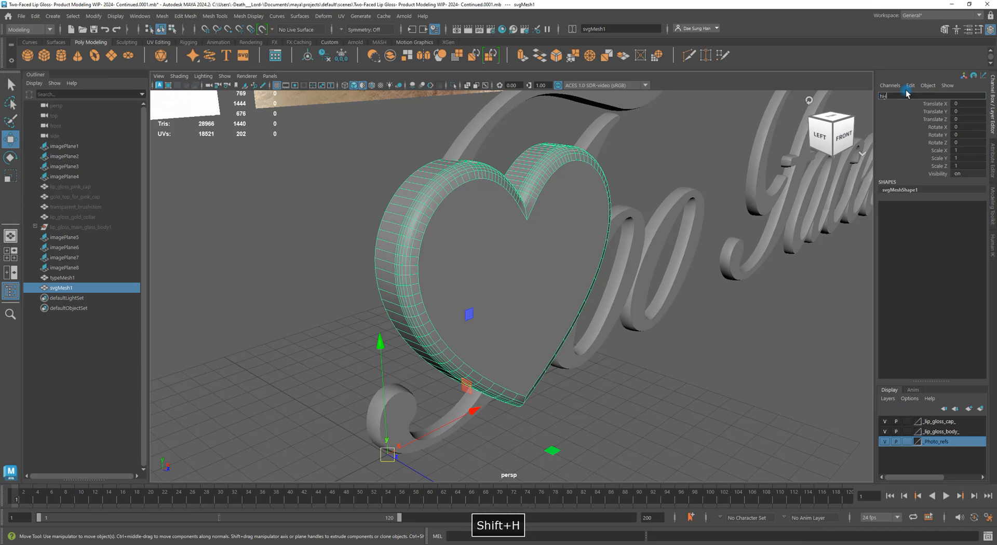
key(BackSpace)
key(BackSpace)
text(Hera)
key(BackSpace)
key(BackSpace)
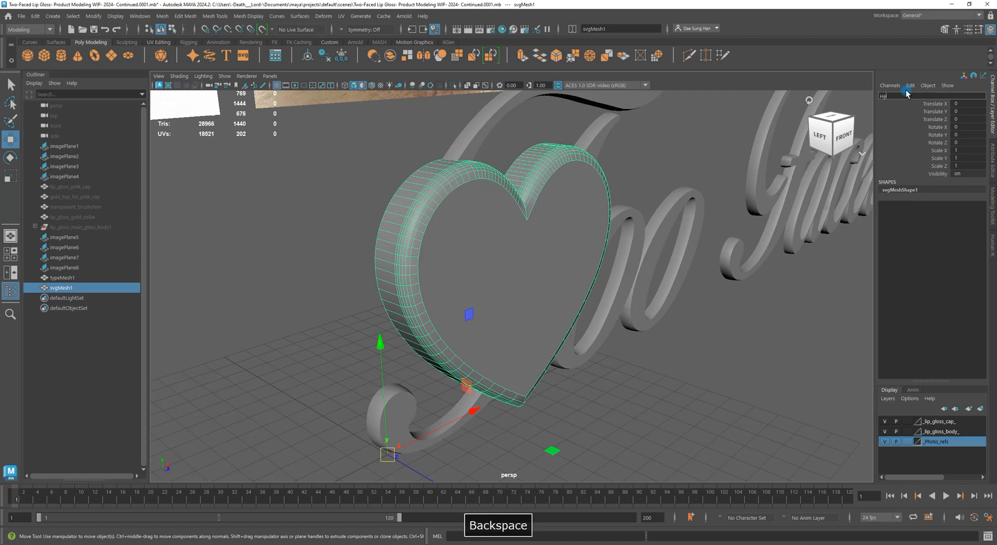
text(art_)
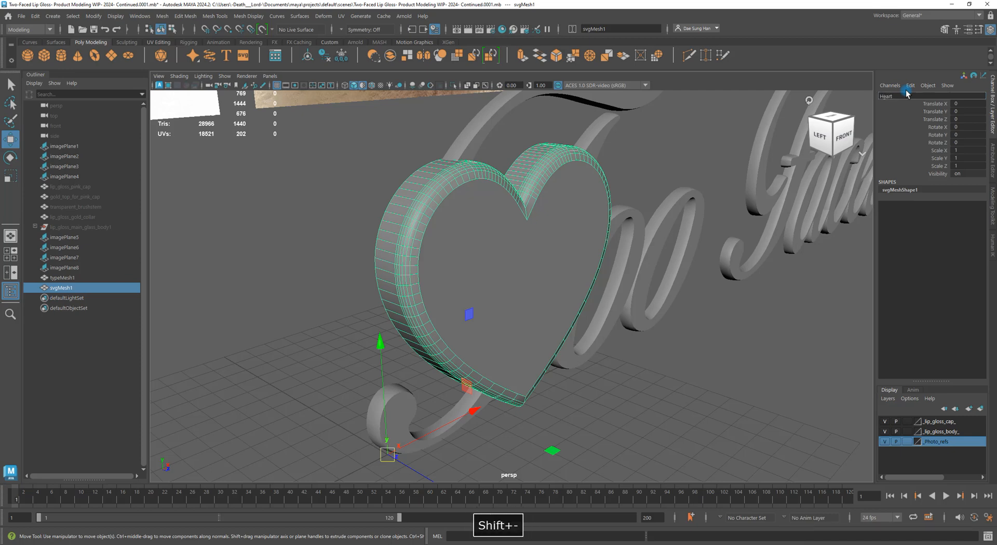
key(BackSpace)
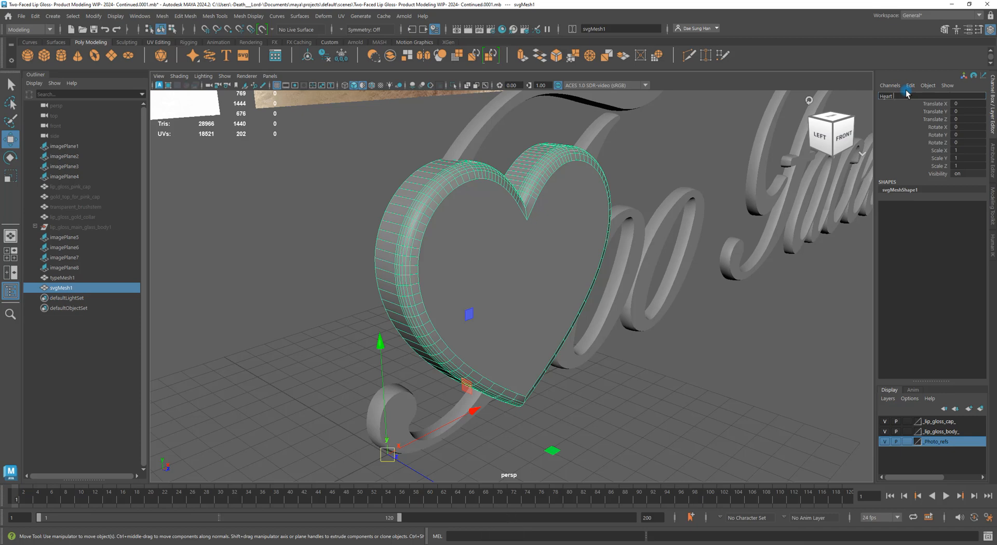
text(Prop)
key(Return)
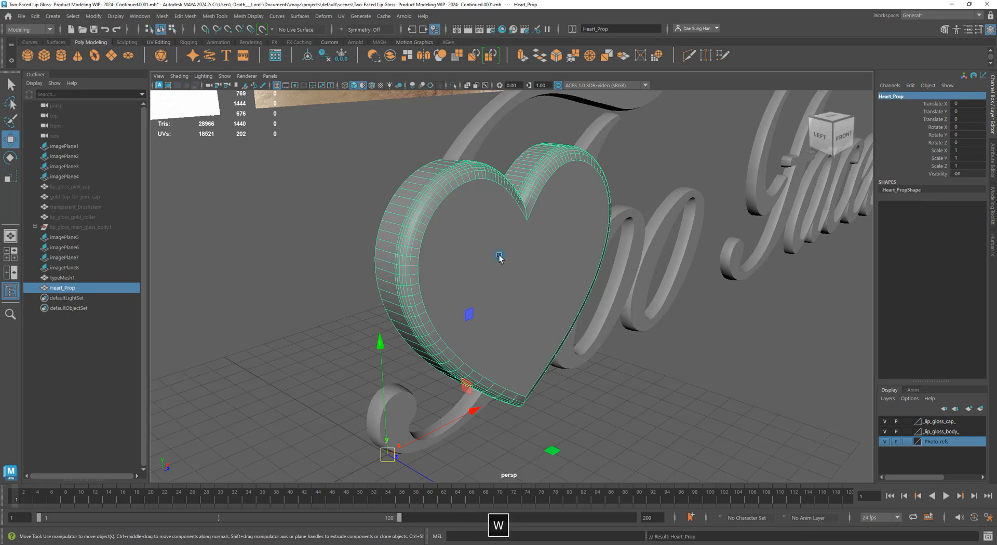
Isolate the heart in the viewport and orbit to view its back
alt+drag(545, 296, 514, 268)
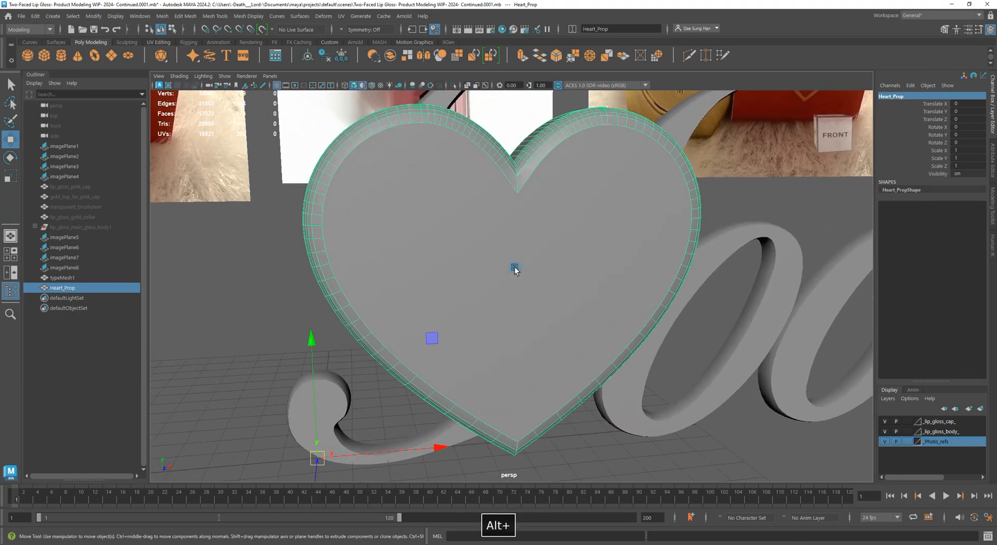
key(w)
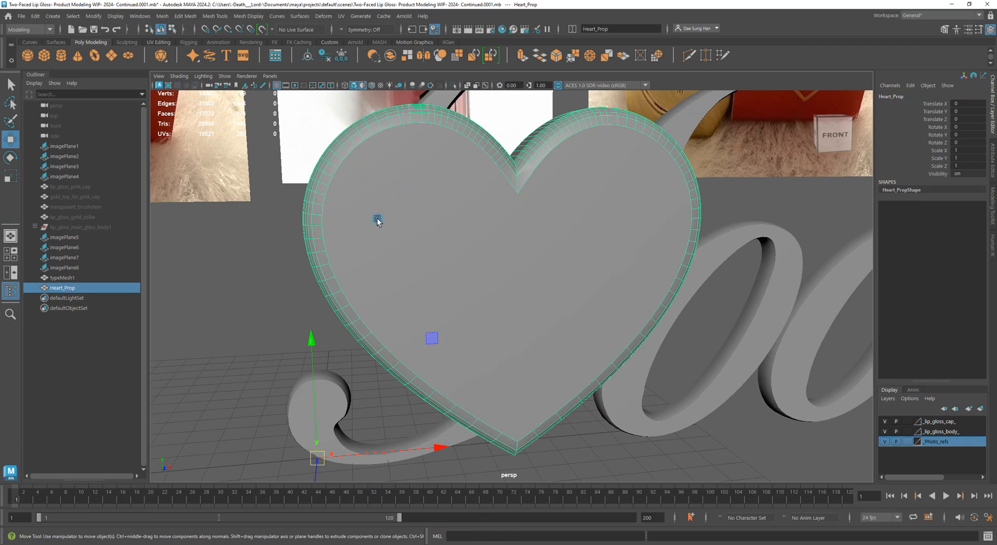
alt+drag(374, 220, 435, 229)
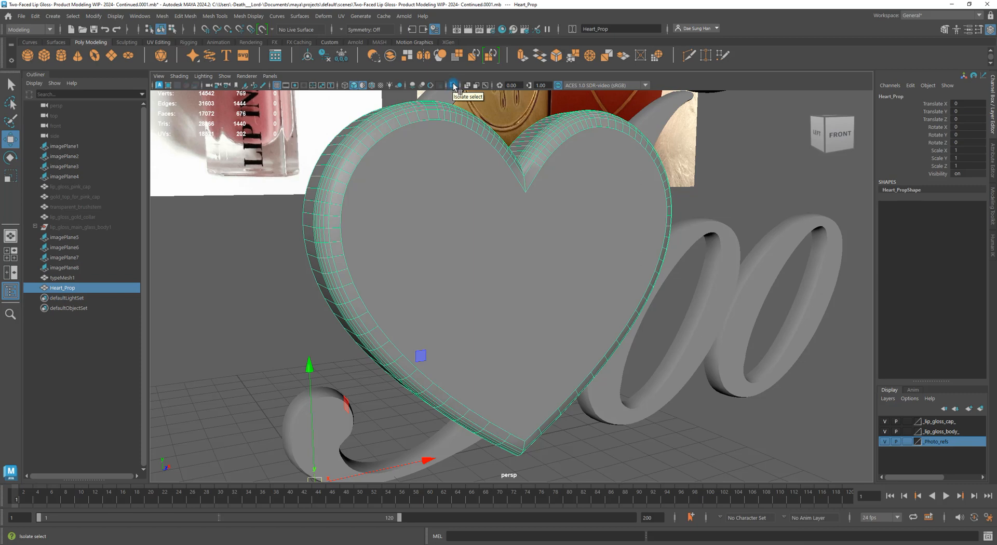
click(453, 86)
click(678, 362)
alt+drag(678, 362, 448, 179)
Switch Heart_Prop to face mode and select its front face
click(504, 257)
alt+right_drag(503, 256, 500, 229)
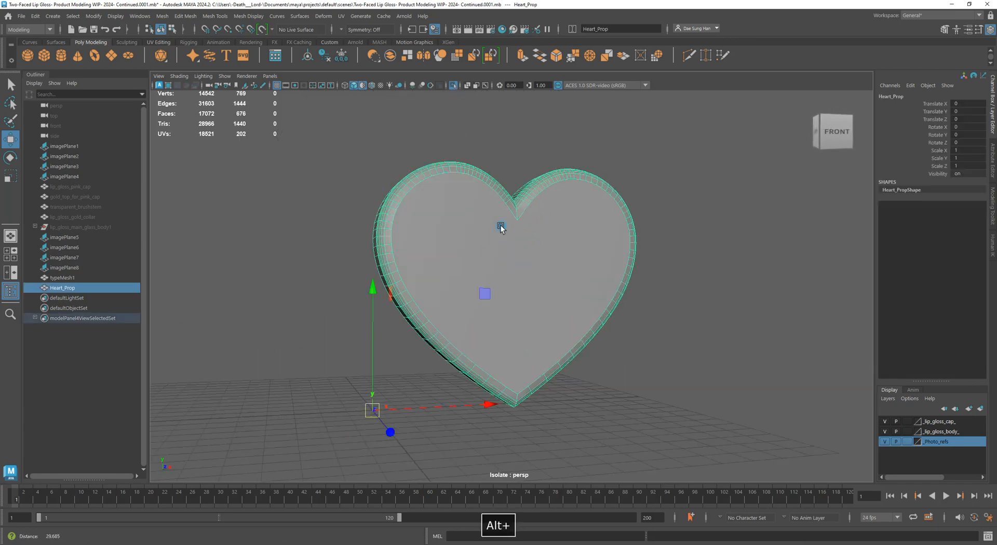
right_drag(446, 197, 443, 227)
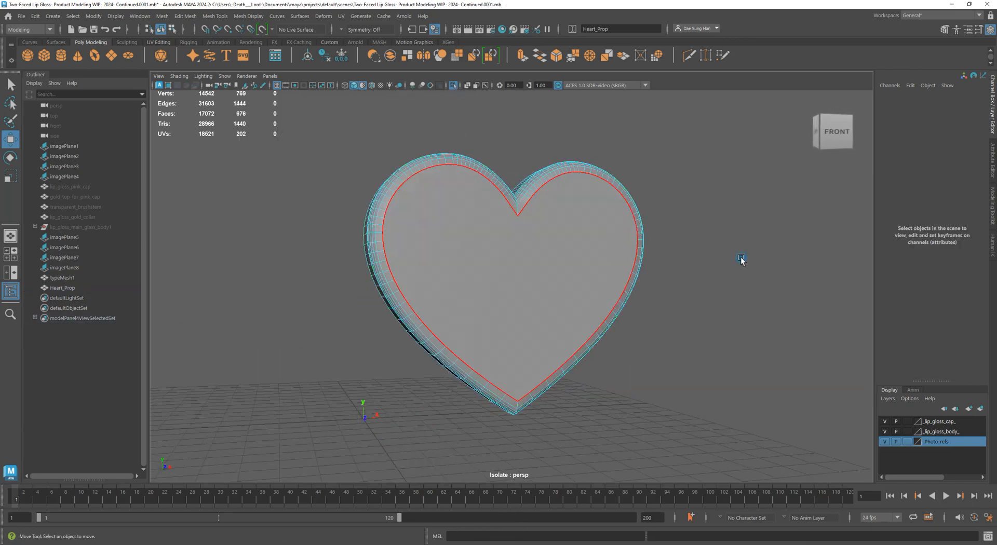
mouse_move(518, 331)
alt+mouse_down()
mouse_move(613, 334)
mouse_move(529, 346)
alt+mouse_up()
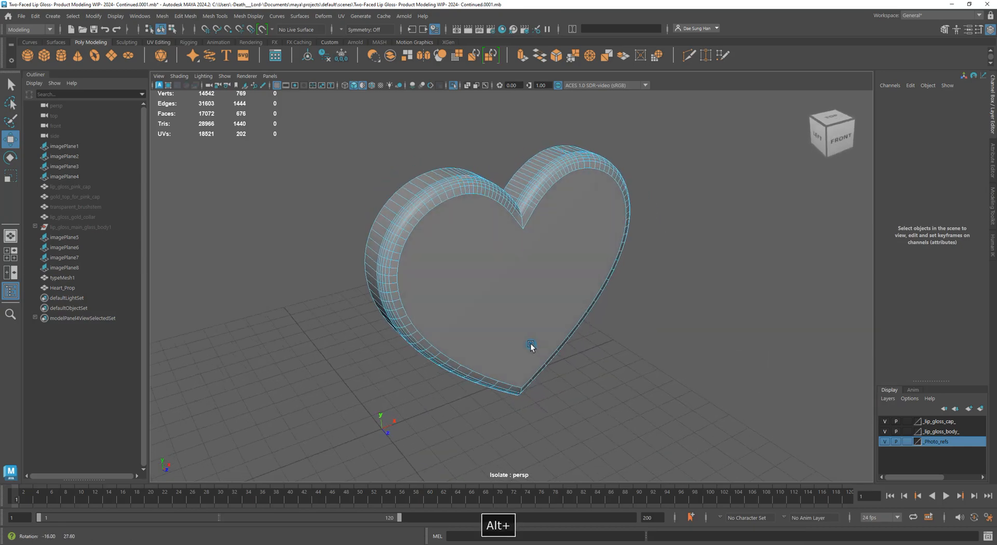
click(457, 270)
Extrude the heart's front face and inset it with an offset of about 0.45
alt+drag(443, 289, 692, 206)
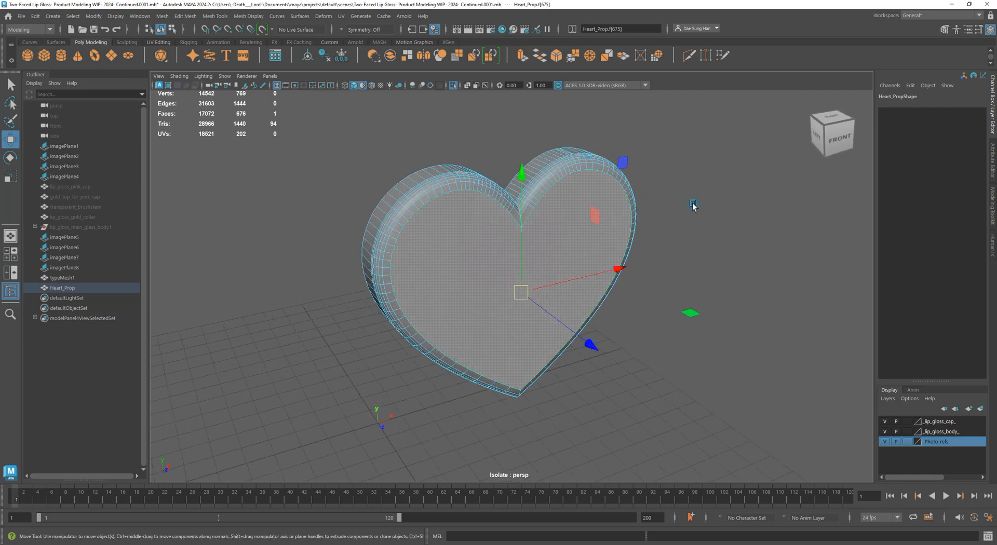
shift+right_drag(678, 179, 691, 208)
alt+drag(656, 307, 631, 302)
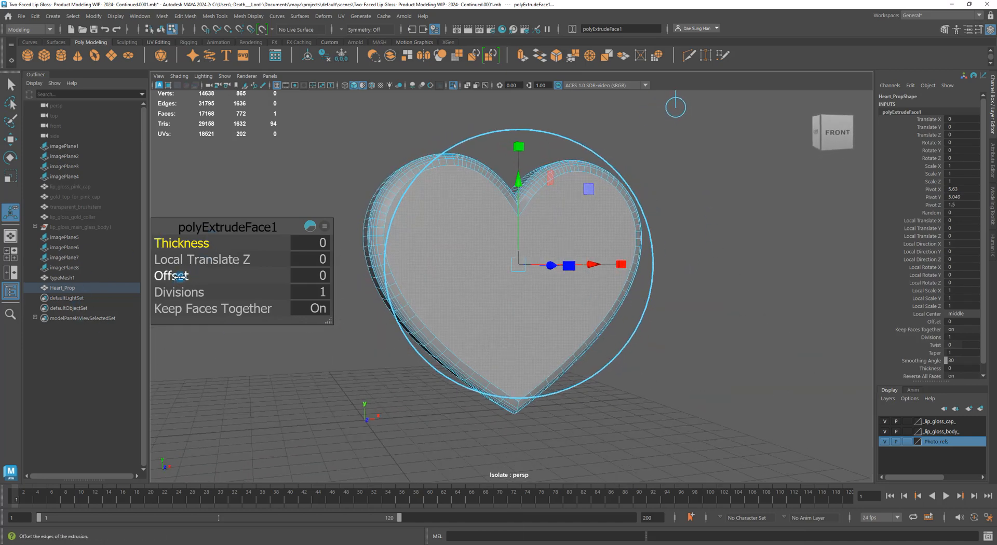
ctrl+drag(179, 277, 195, 275)
alt+right_drag(363, 204, 550, 198)
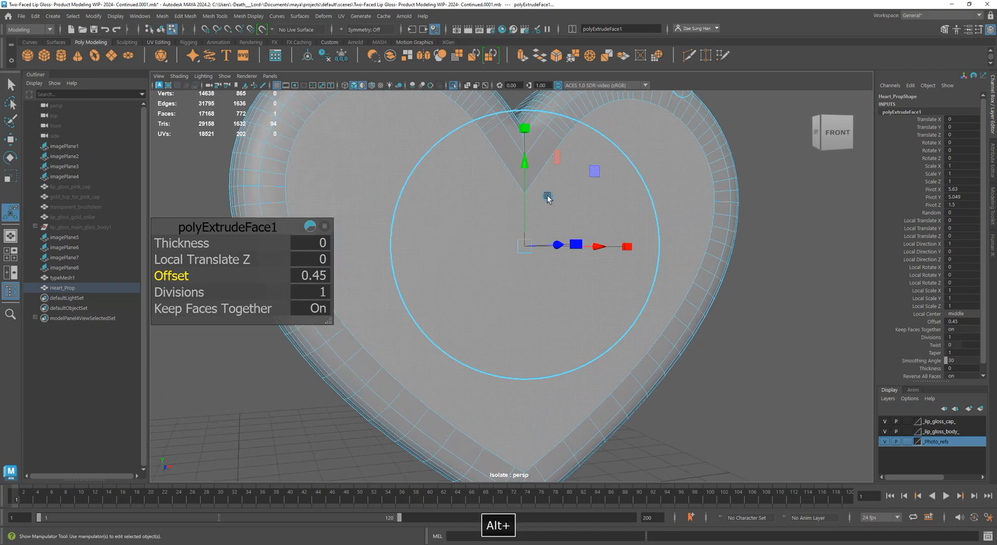
alt+middle_drag(549, 198, 525, 311)
alt+drag(525, 311, 563, 317)
mouse_move(535, 298)
alt+right_down()
mouse_move(524, 291)
mouse_move(545, 304)
alt+right_up()
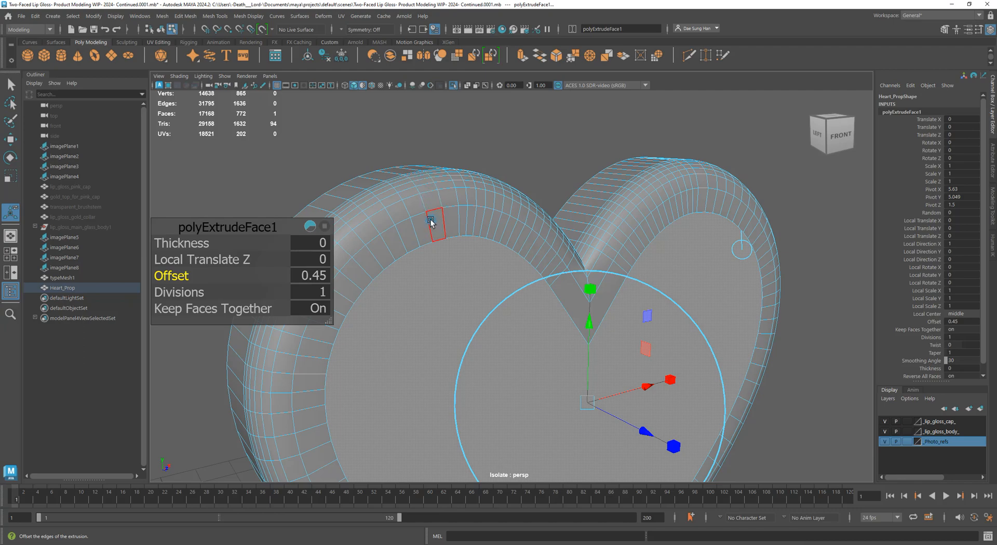
alt+drag(675, 283, 645, 277)
Reduce the extrusion offset to 0.37 and return the heart to object mode
ctrl+drag(171, 281, 172, 280)
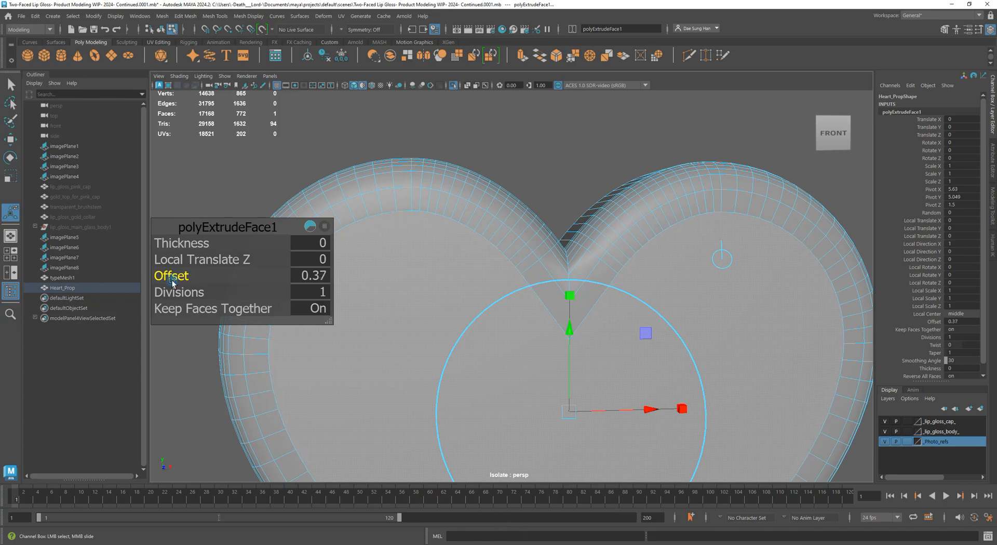
mouse_move(656, 268)
alt+mouse_down()
mouse_move(686, 275)
mouse_move(641, 280)
alt+mouse_up()
alt+right_drag(606, 298, 548, 325)
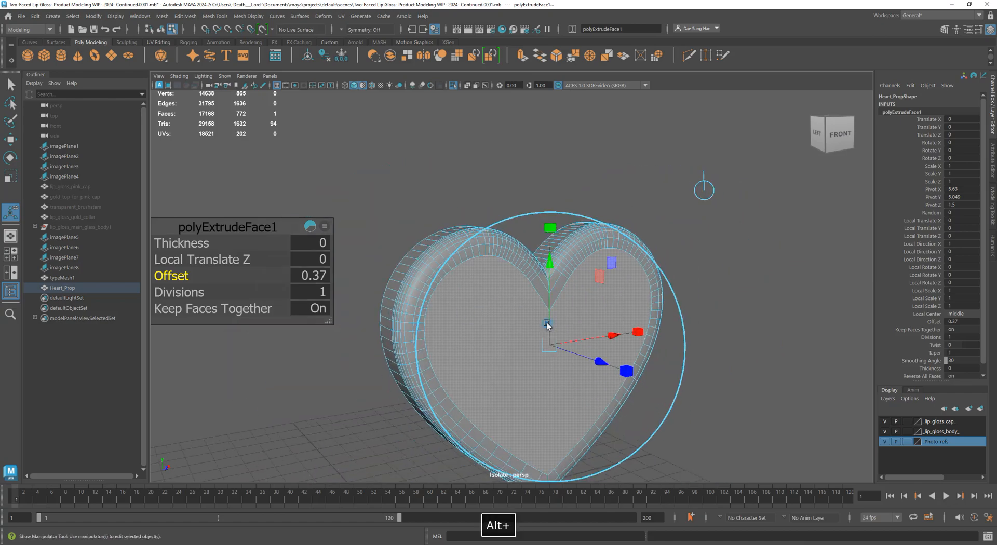
alt+middle_drag(497, 324, 502, 223)
alt+drag(496, 174, 675, 280)
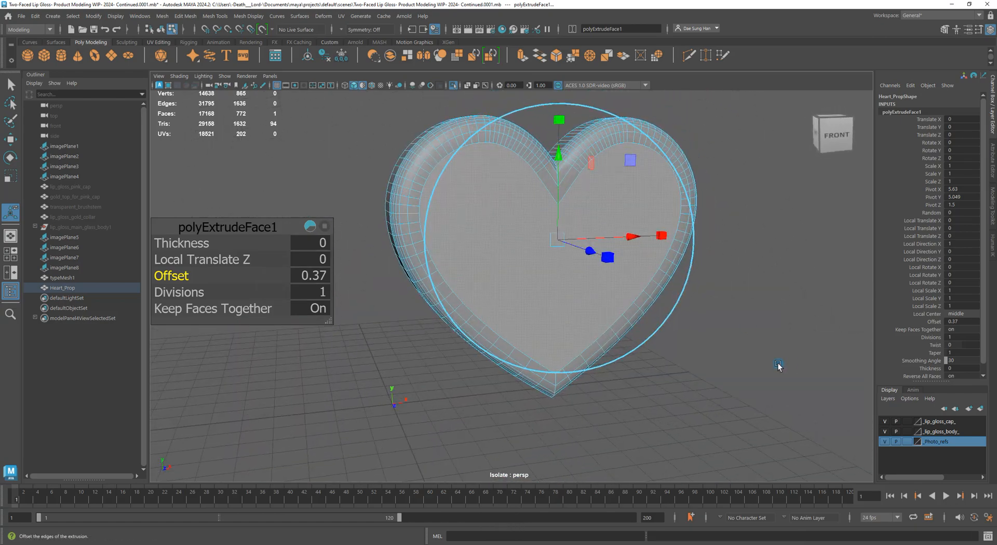
key(w)
click(759, 353)
alt+drag(748, 344, 623, 329)
right_drag(488, 236, 712, 124)
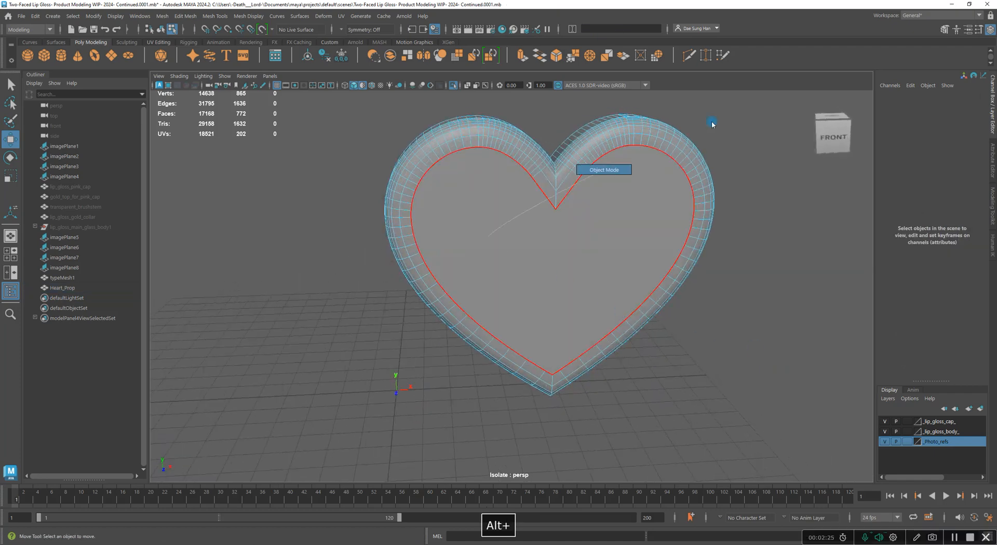
Select Heart_Prop, pick its front face in face mode, and extrude it again
mouse_move(728, 238)
alt+mouse_down()
mouse_move(572, 310)
mouse_move(564, 279)
mouse_move(634, 277)
mouse_move(535, 285)
mouse_move(563, 234)
mouse_move(606, 283)
mouse_move(624, 280)
mouse_move(593, 298)
mouse_move(528, 289)
mouse_move(590, 289)
mouse_move(590, 273)
mouse_move(681, 272)
mouse_move(575, 252)
mouse_move(543, 263)
mouse_move(556, 216)
mouse_move(561, 249)
alt+mouse_up()
click(551, 249)
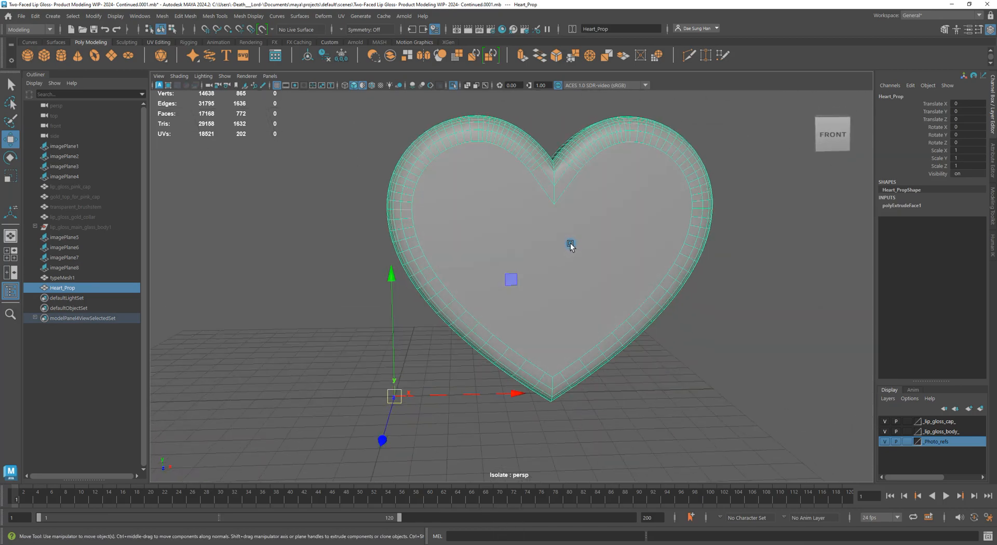
right_drag(542, 218, 548, 245)
click(793, 372)
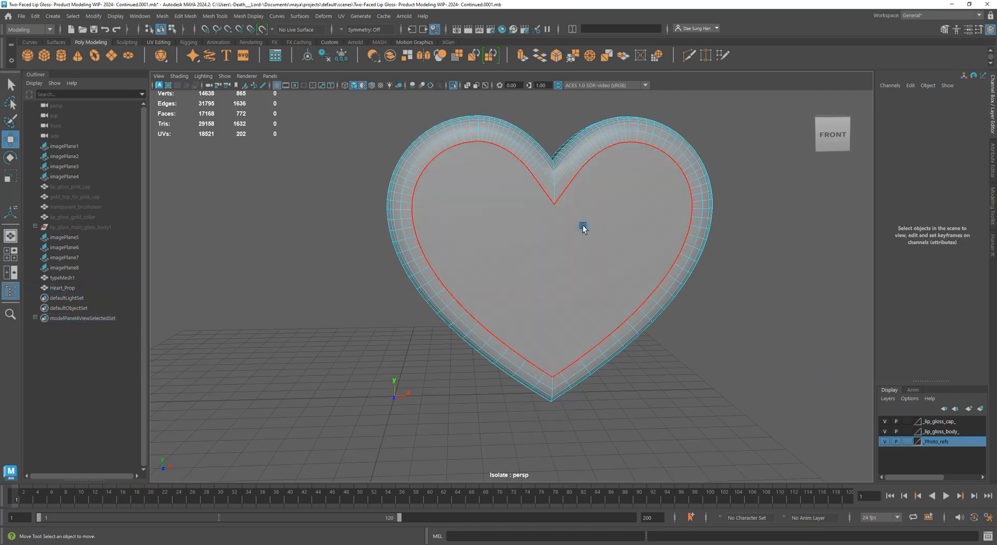
click(582, 225)
alt+drag(697, 368, 385, 268)
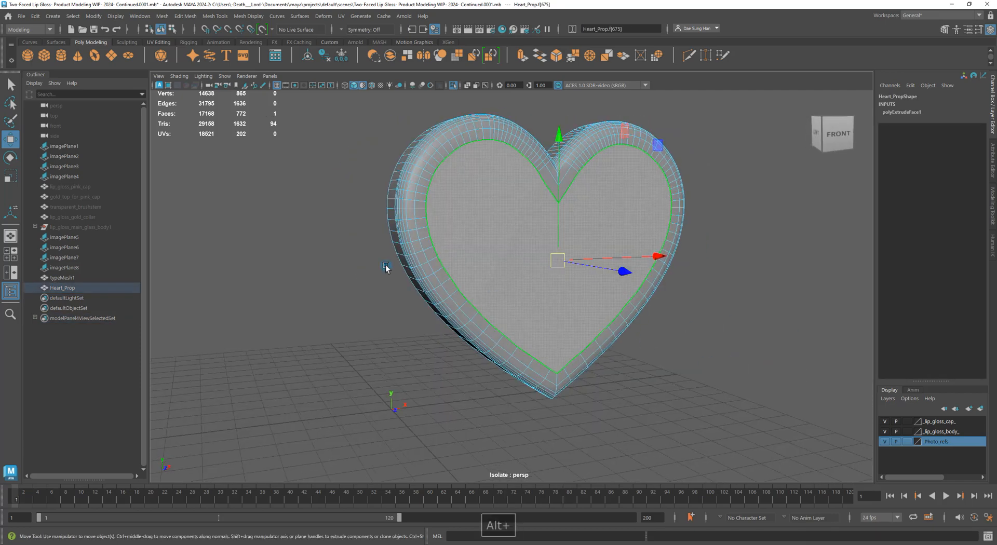
shift+right_drag(291, 200, 295, 222)
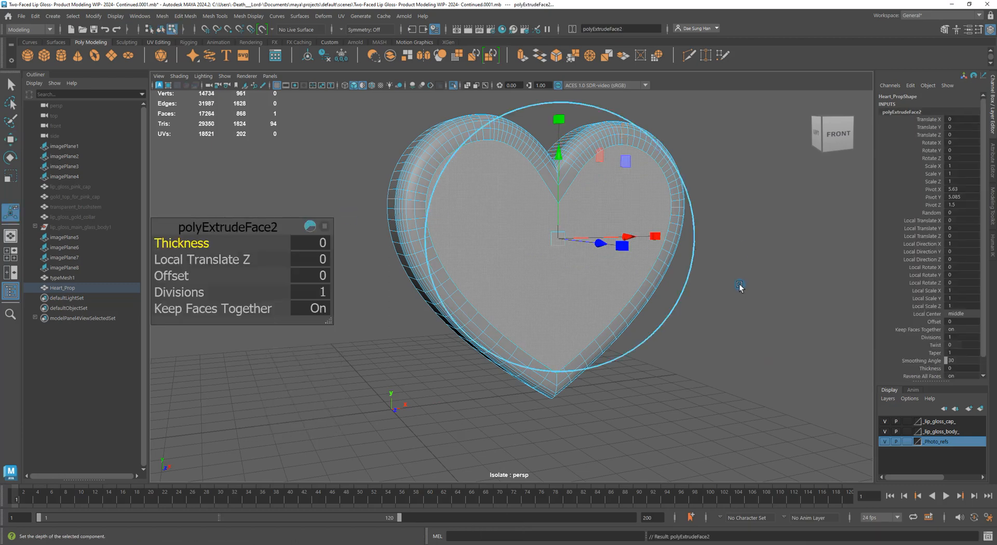
Raise the polyExtrudeFace2 offset to 0.75 to inset the second extrusion
click(176, 276)
drag(175, 276, 205, 278)
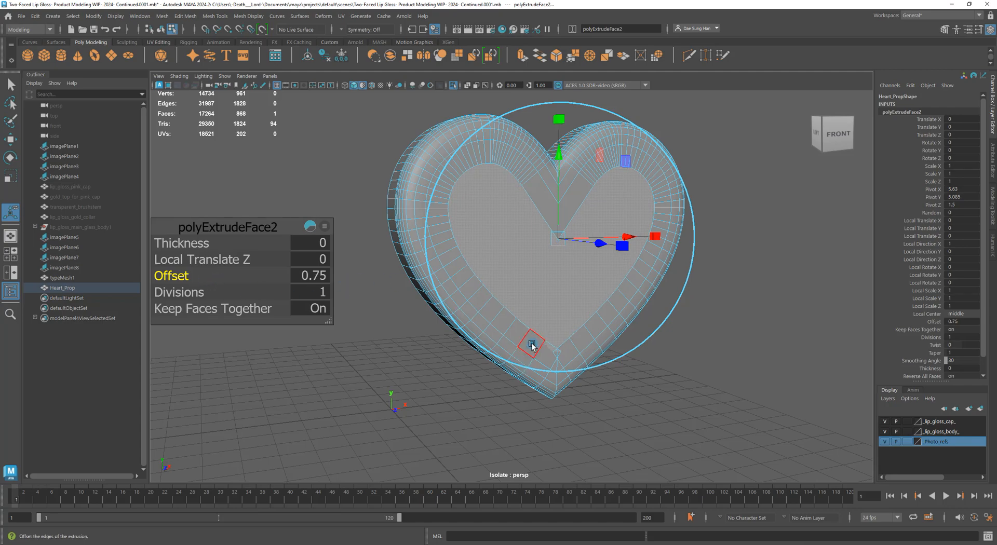
alt+drag(554, 350, 541, 194)
alt+drag(611, 294, 655, 189)
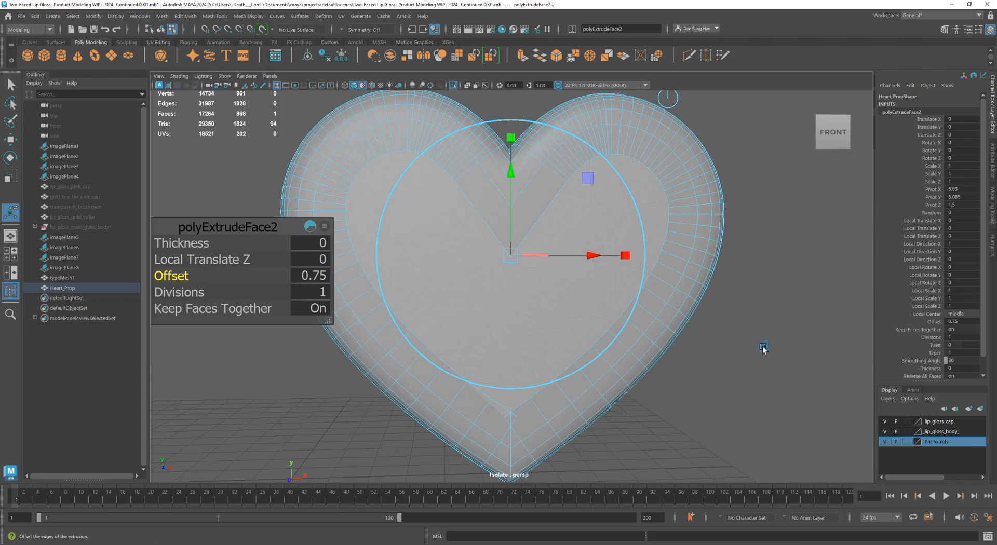
mouse_move(678, 334)
alt+mouse_down()
mouse_move(805, 332)
mouse_move(675, 336)
alt+mouse_up()
alt+middle_drag(528, 383, 528, 365)
alt+right_drag(528, 365, 690, 352)
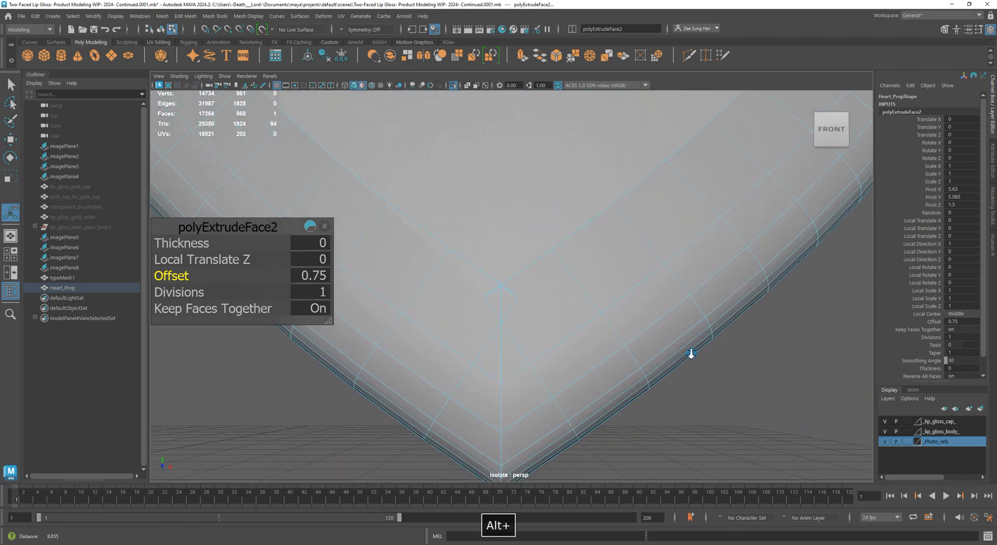
Switch the heart to vertex editing and zoom in on its bottom tip
click(811, 400)
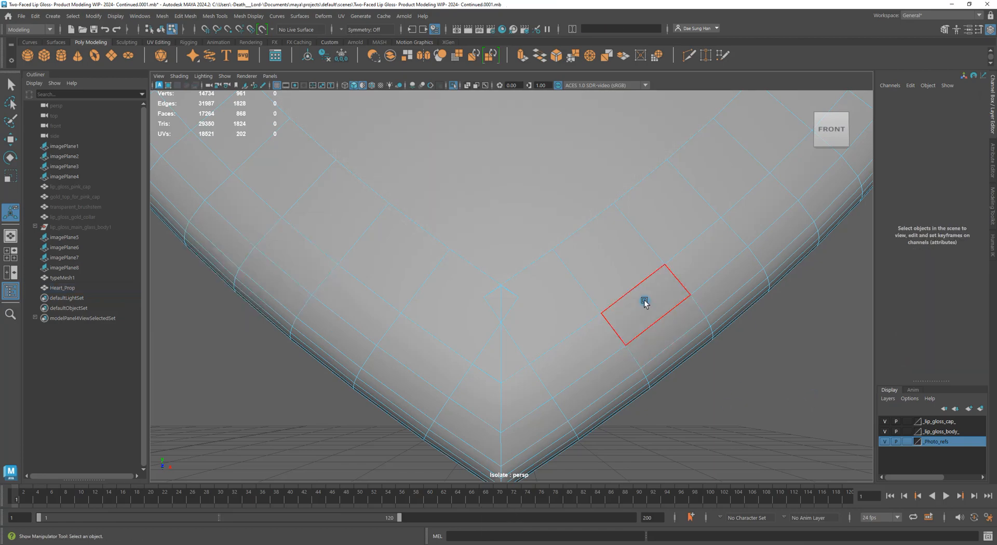
alt+right_drag(625, 289, 367, 276)
alt+drag(367, 276, 540, 275)
right_click(567, 259)
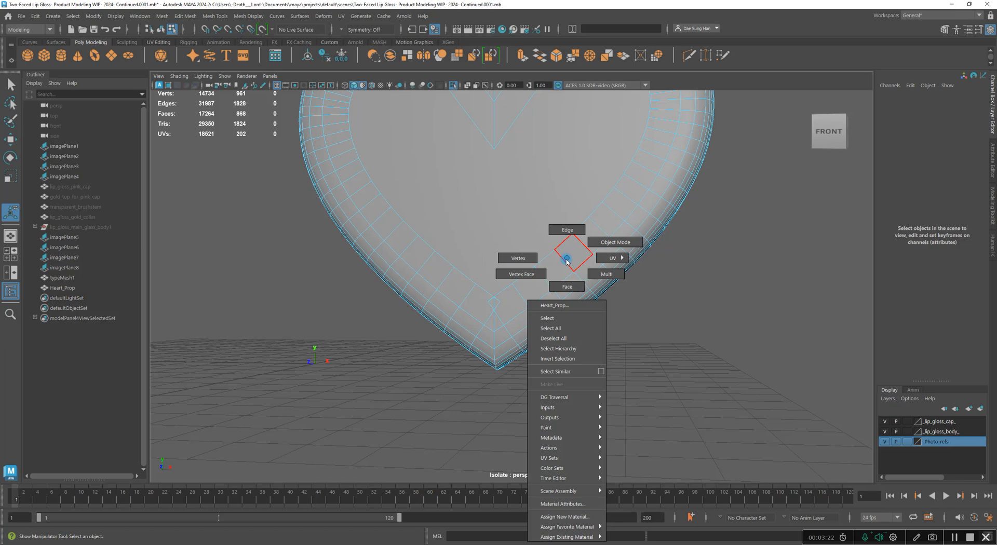
click(496, 264)
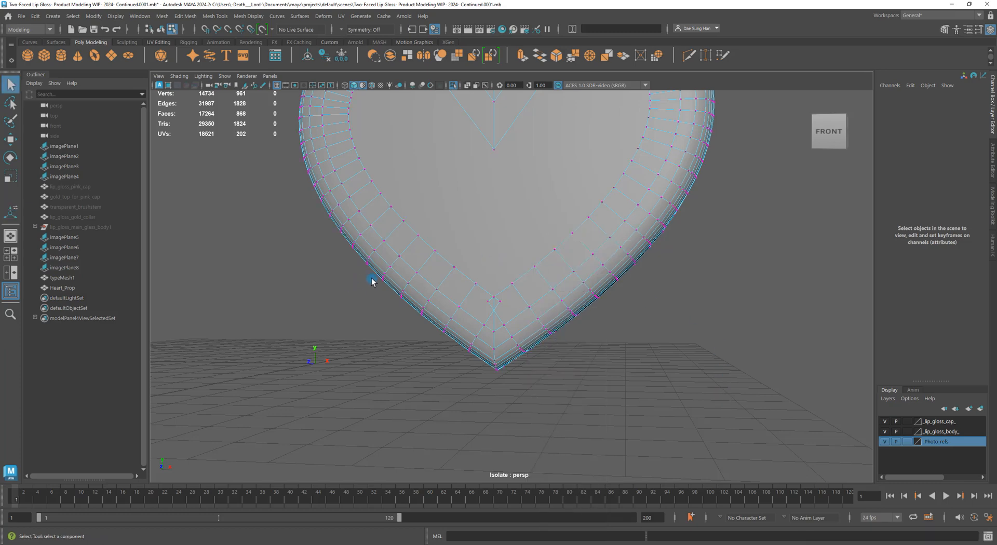
alt+right_drag(371, 281, 603, 329)
Show the mesh in wireframe and select the three vertices at the heart's tip
key(4)
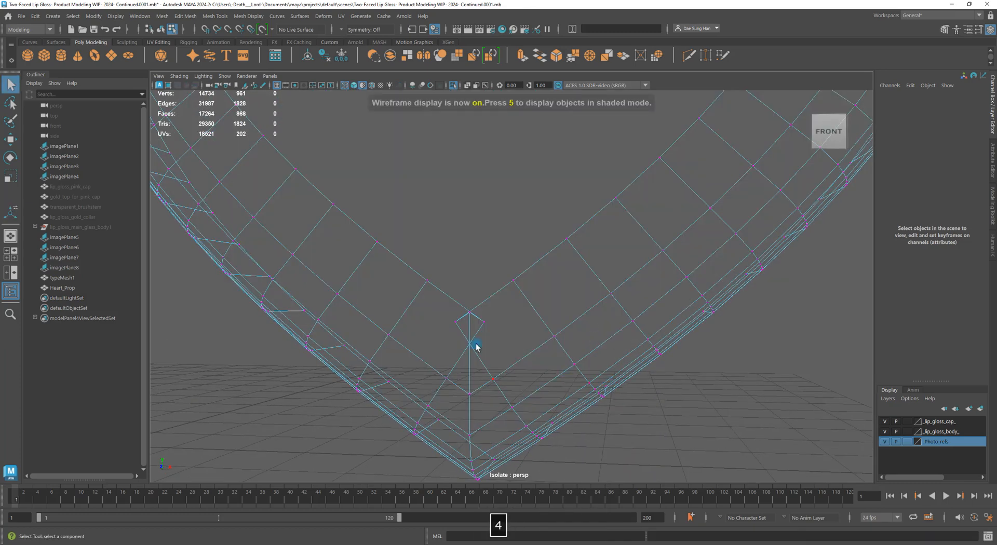
drag(437, 300, 498, 362)
alt+drag(706, 393, 620, 397)
alt+drag(756, 405, 759, 423)
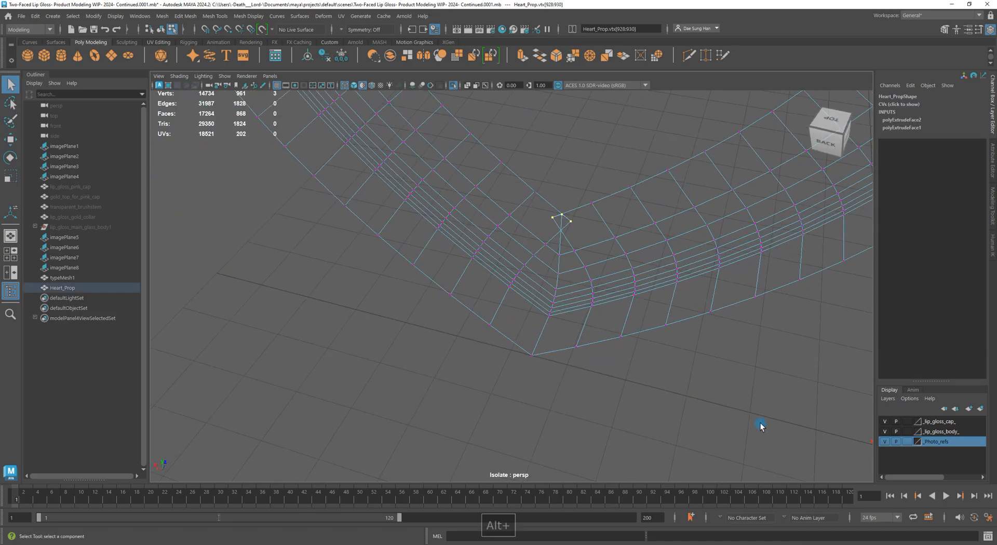
key(w)
Merge the three selected tip vertices into a single vertex
alt+drag(561, 218, 552, 295)
alt+right_drag(551, 295, 530, 290)
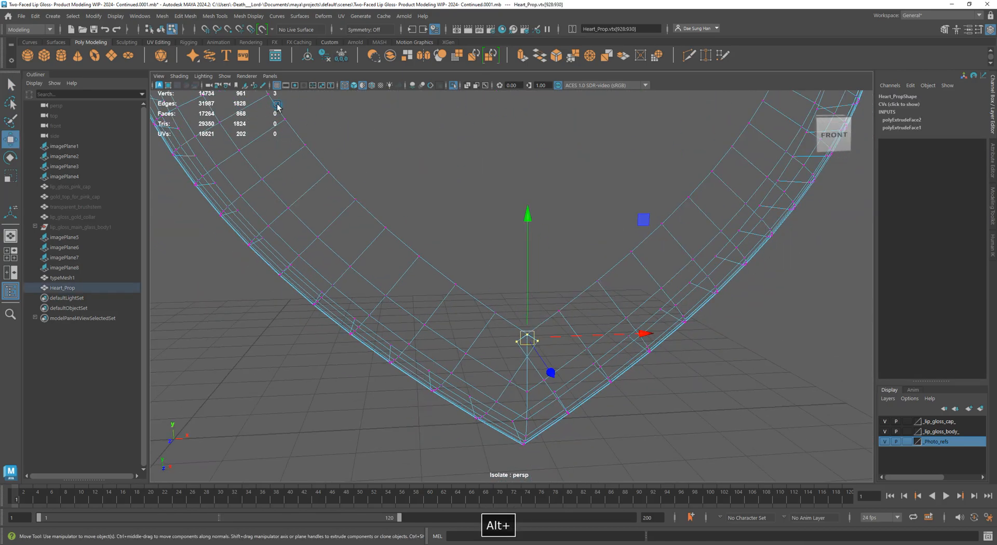
alt+middle_drag(329, 107, 272, 131)
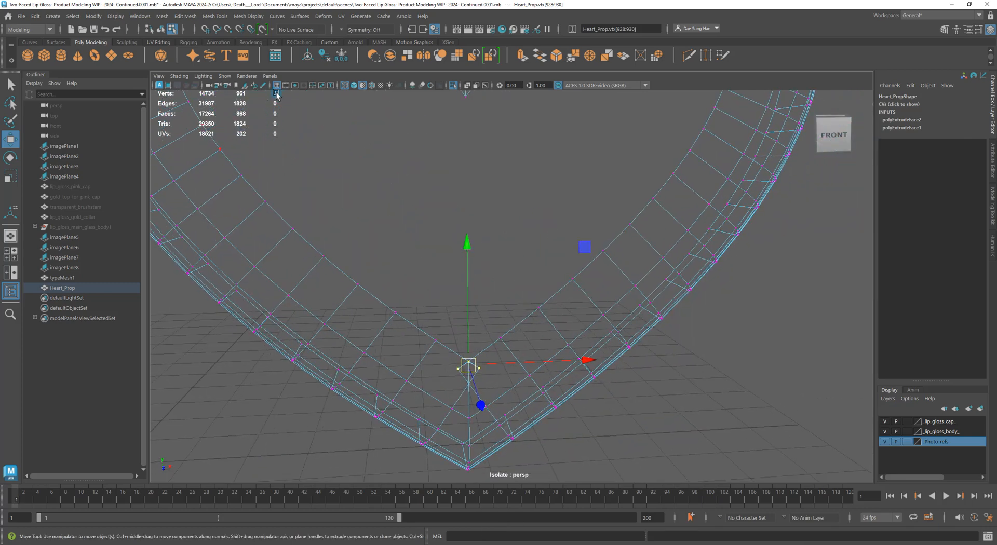
alt+middle_drag(483, 398, 462, 270)
alt+right_drag(463, 270, 625, 360)
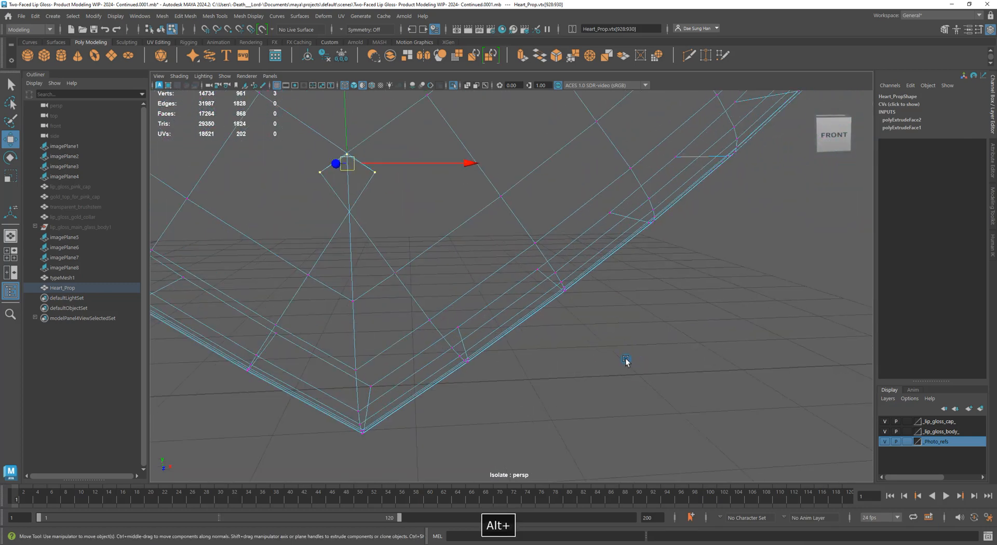
alt+middle_drag(400, 157, 493, 244)
shift+right_click(492, 184)
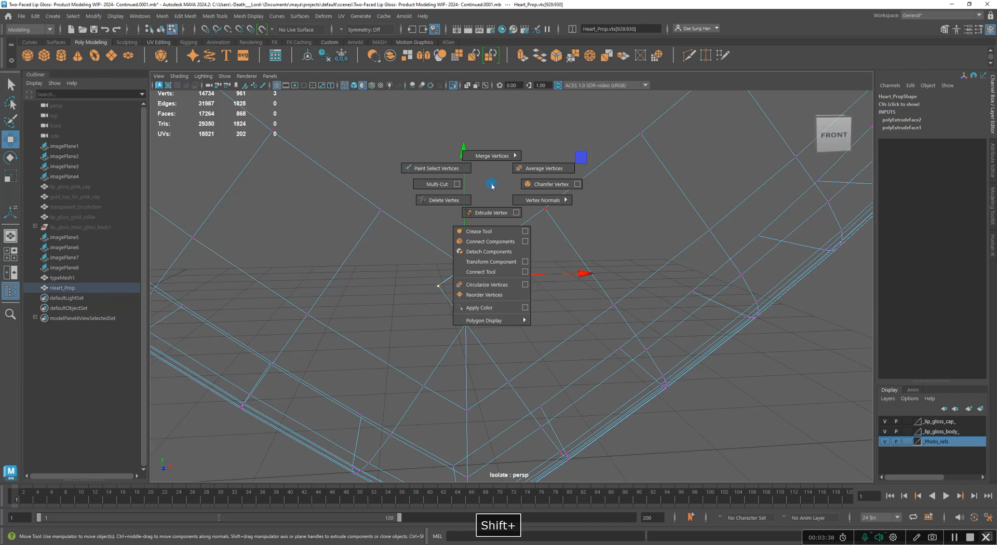
shift+right_drag(491, 185, 499, 125)
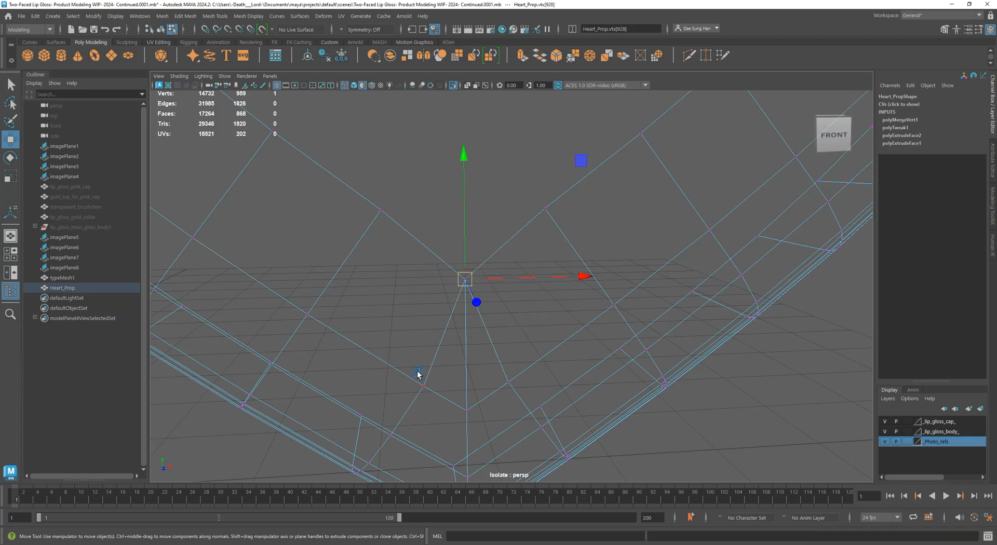
Return to shaded display and object mode, zooming out to show the whole heart
key(5)
alt+right_drag(667, 379, 293, 330)
click(636, 315)
alt+middle_drag(530, 166, 517, 319)
right_drag(597, 314, 644, 287)
click(763, 307)
alt+drag(726, 299, 730, 261)
alt+right_drag(730, 260, 659, 262)
alt+drag(659, 262, 679, 289)
Reselect Heart_Prop and frame it, viewing its left side and top
click(607, 296)
click(744, 301)
alt+drag(744, 301, 546, 285)
click(480, 291)
key(w)
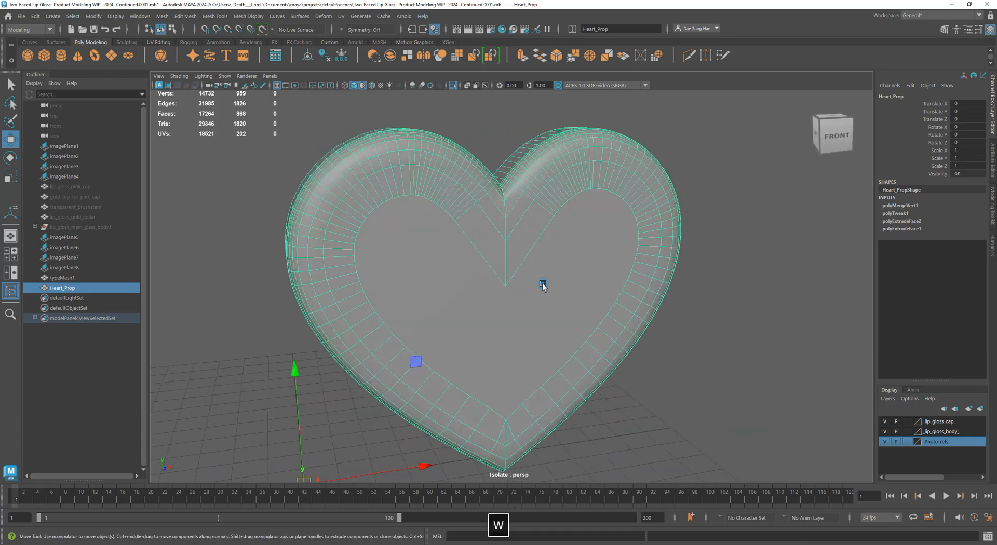
key(f)
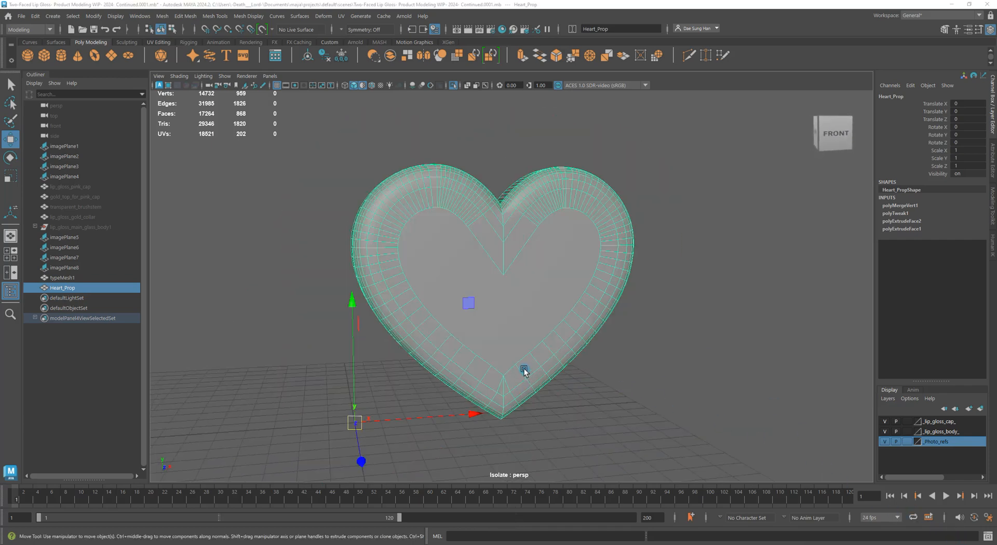
alt+drag(540, 318, 559, 329)
alt+right_drag(559, 330, 679, 349)
Orbit around Heart_Prop to check it from the side
click(746, 373)
alt+drag(746, 372, 626, 363)
click(474, 303)
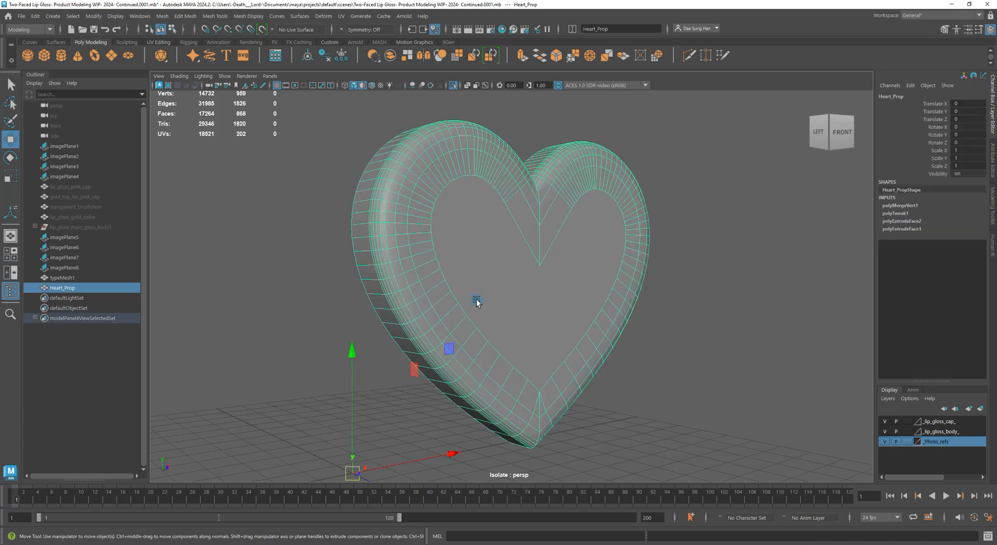
click(773, 346)
alt+drag(774, 346, 571, 291)
click(572, 292)
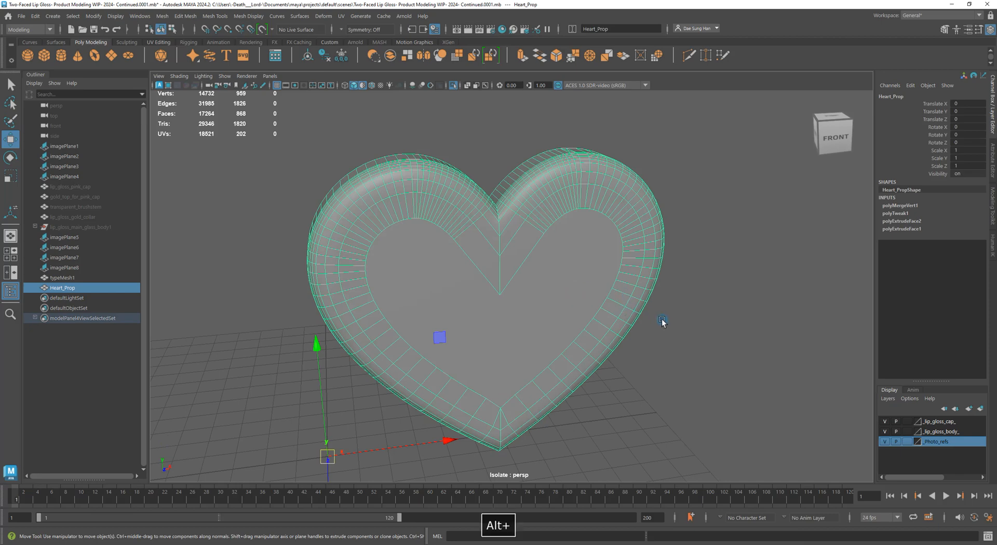
View the heart from a low left angle, its upper part, and from below
alt+drag(663, 323, 672, 296)
click(729, 293)
click(466, 195)
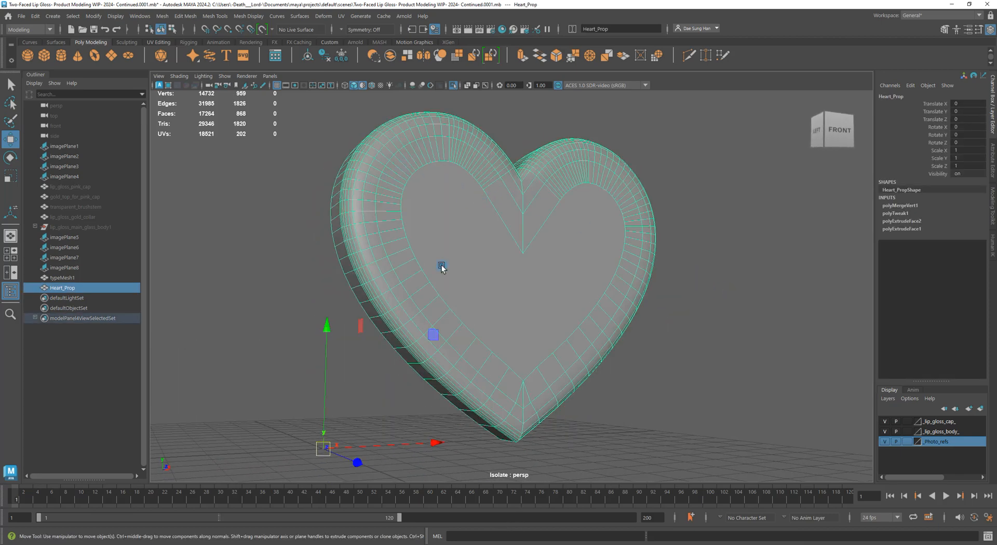
alt+drag(688, 265, 612, 239)
alt+middle_drag(530, 161, 555, 244)
alt+right_drag(494, 244, 545, 261)
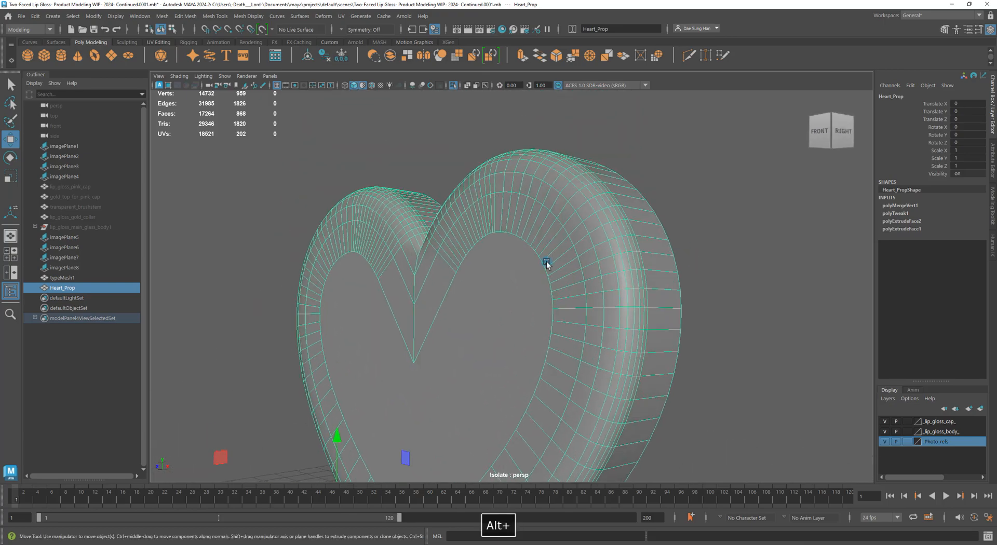
alt+right_drag(420, 215, 479, 228)
alt+drag(434, 232, 577, 236)
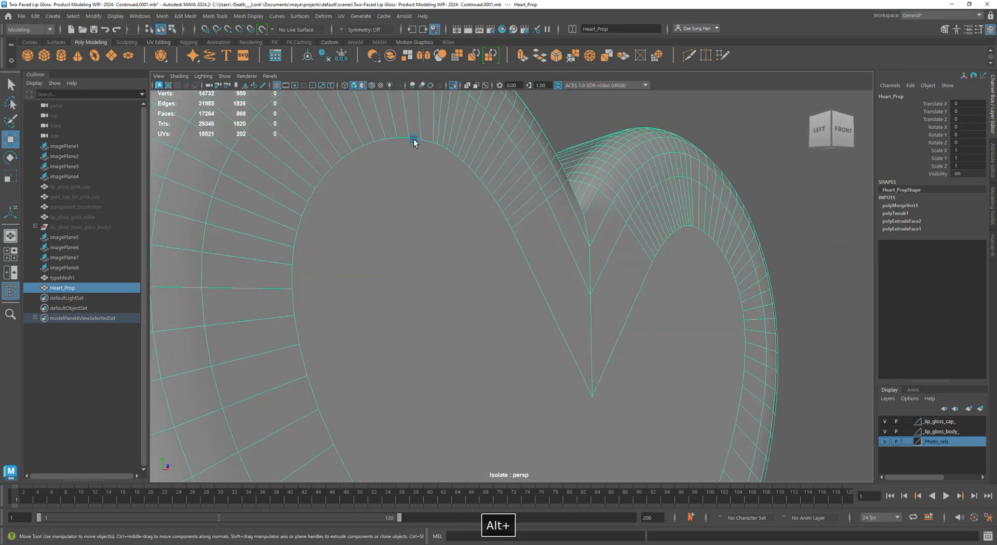
alt+right_drag(323, 181, 249, 153)
alt+drag(546, 306, 483, 216)
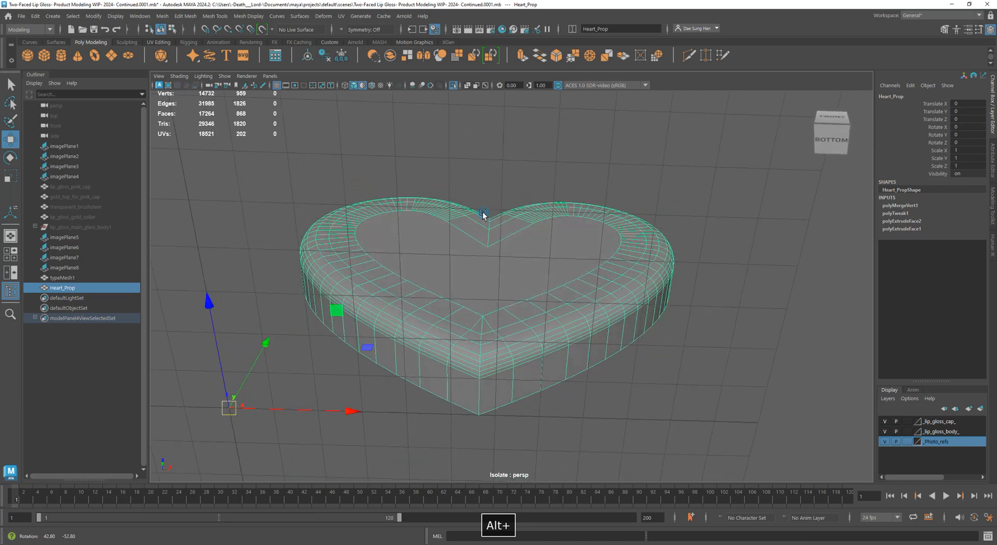
alt+right_drag(474, 231, 529, 268)
Face the heart straight on and zoom in on its left front
alt+drag(624, 291, 609, 326)
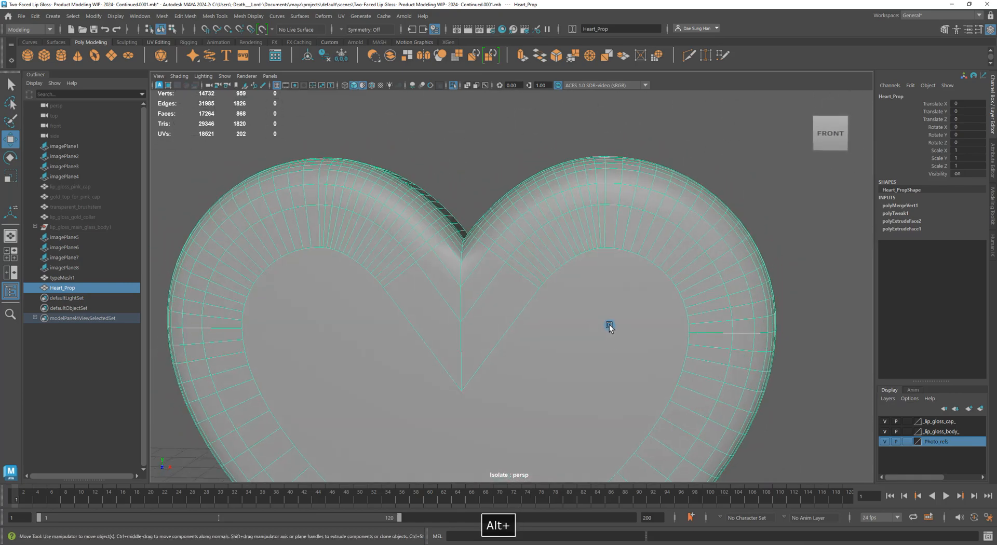
alt+middle_drag(633, 358, 544, 357)
alt+right_drag(581, 283, 808, 356)
alt+drag(722, 358, 797, 352)
Bring the heart's cleft into view and switch to edge editing
alt+middle_drag(699, 324, 638, 360)
alt+drag(684, 234, 621, 296)
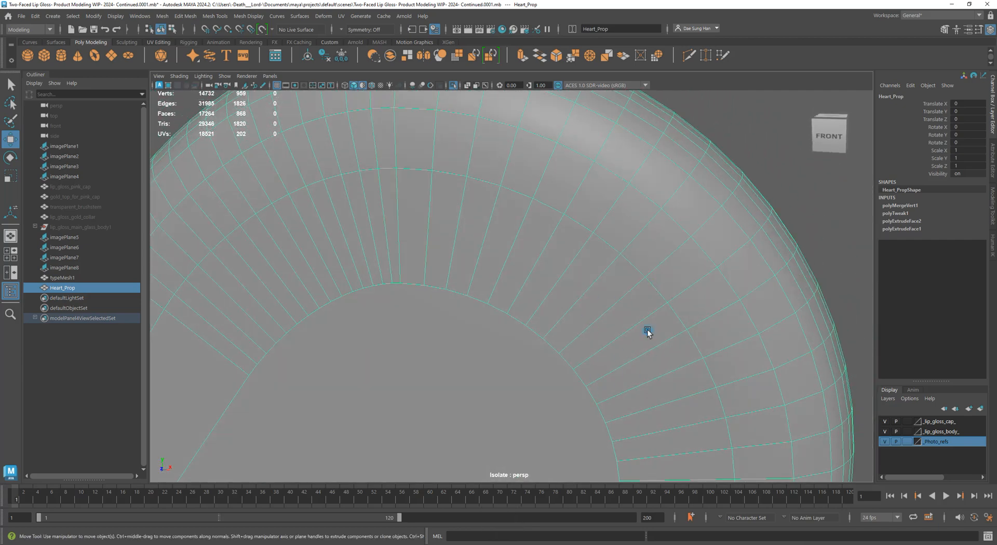
alt+right_drag(647, 330, 535, 332)
alt+middle_drag(540, 325, 667, 272)
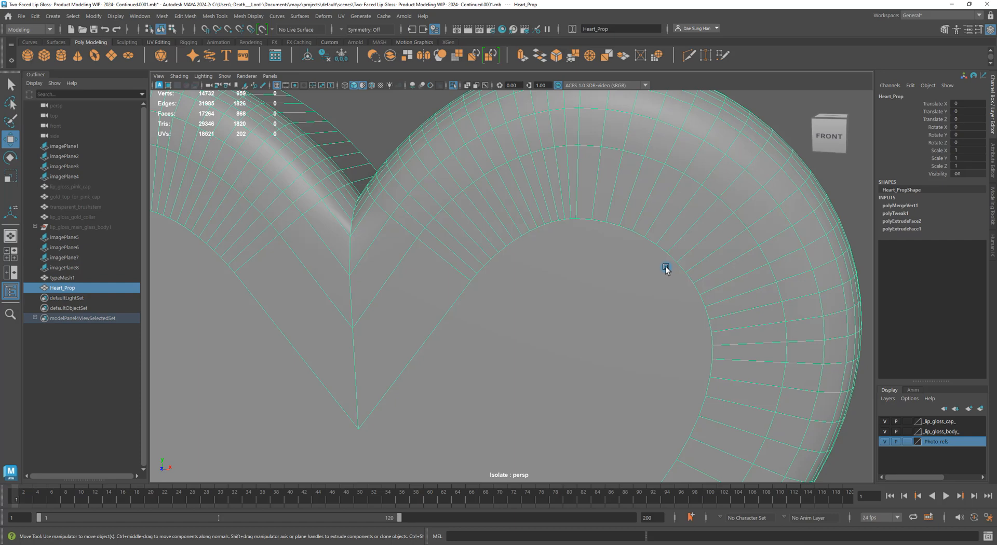
right_drag(414, 180, 405, 102)
alt+right_drag(354, 246, 399, 226)
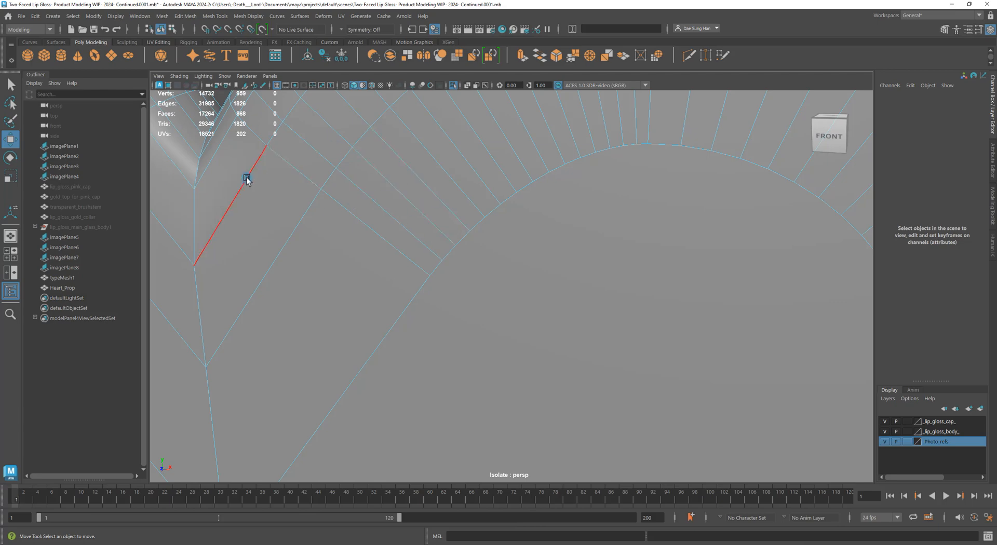
alt+middle_drag(467, 163, 614, 222)
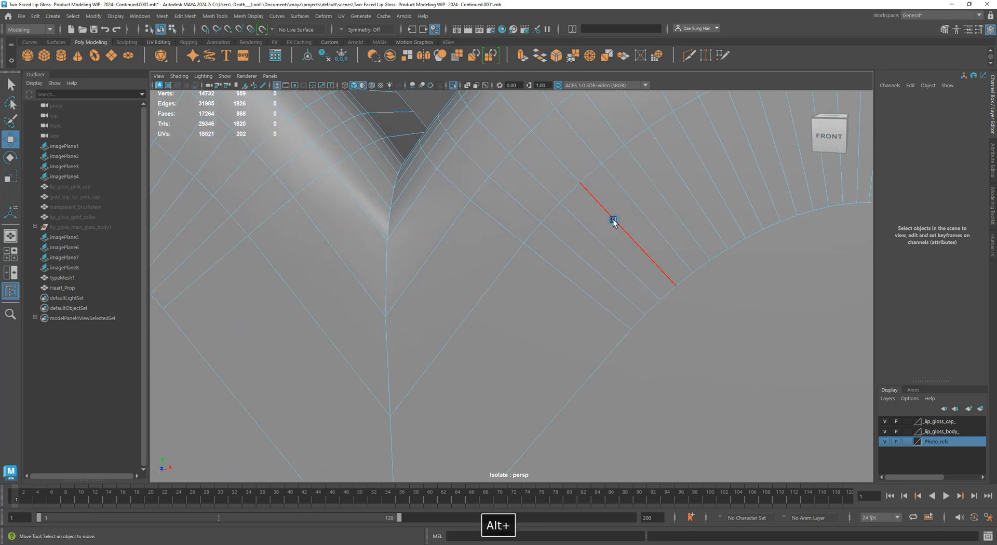
click(565, 247)
key(q)
shift+click(548, 257)
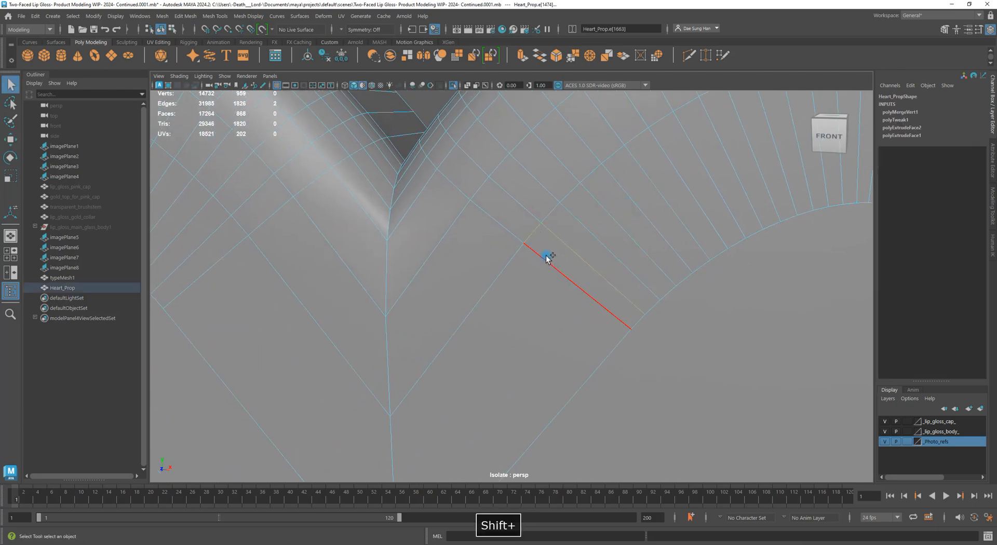
shift+click(623, 286)
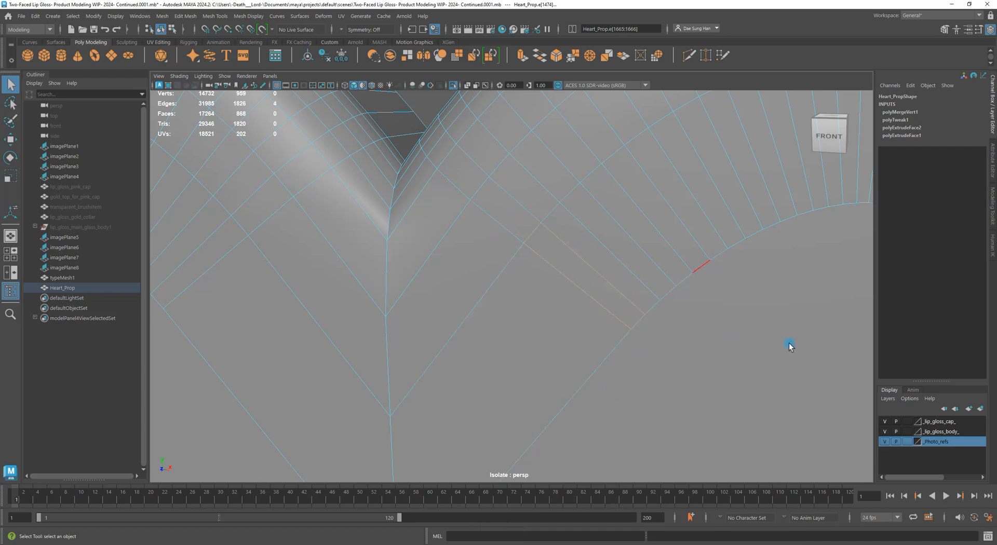
alt+right_drag(650, 392, 650, 372)
alt+right_drag(462, 198, 526, 203)
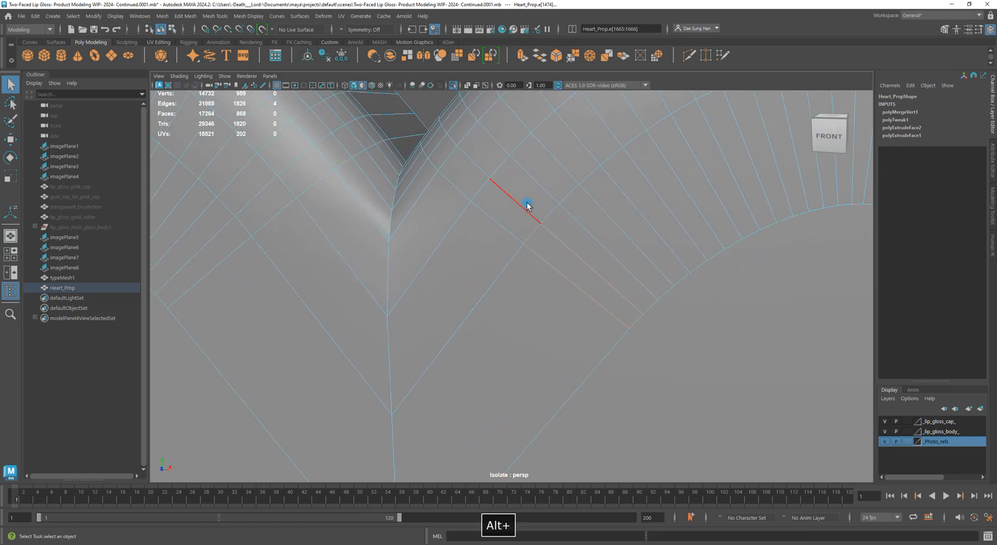
click(502, 168)
shift+click(532, 180)
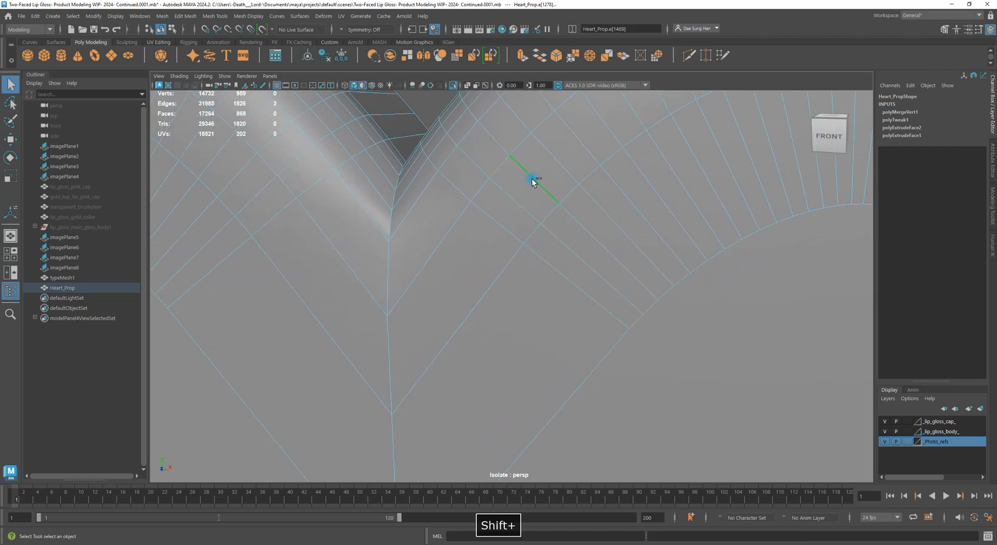
shift+click(549, 216)
shift+click(528, 211)
mouse_move(701, 329)
alt+mouse_down()
mouse_move(715, 333)
mouse_move(710, 325)
alt+mouse_up()
alt+drag(626, 284, 712, 288)
scroll(711, 289, down, 3)
alt+middle_drag(618, 307, 641, 120)
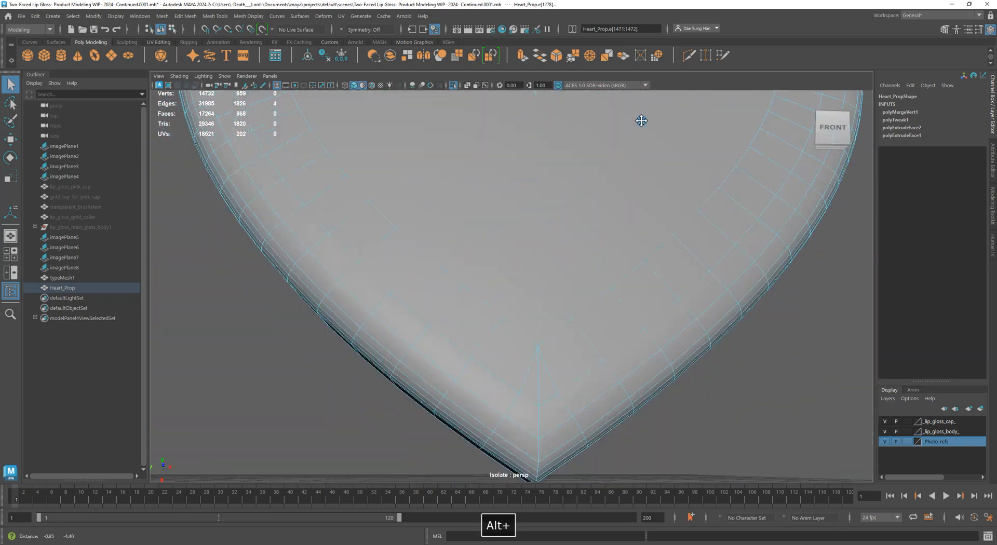
scroll(632, 343, up, 4)
alt+middle_drag(632, 343, 572, 223)
scroll(530, 270, up, 5)
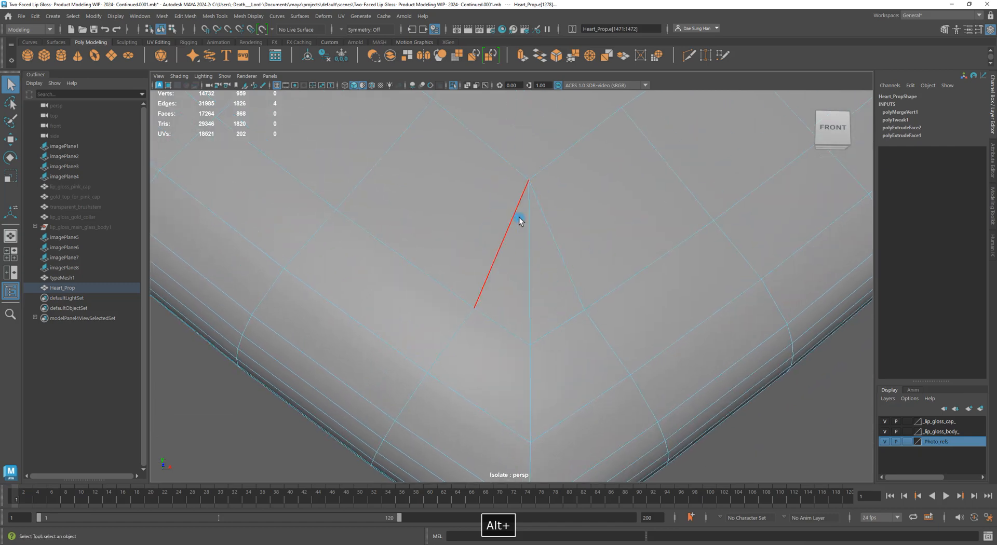
click(500, 251)
shift+click(502, 323)
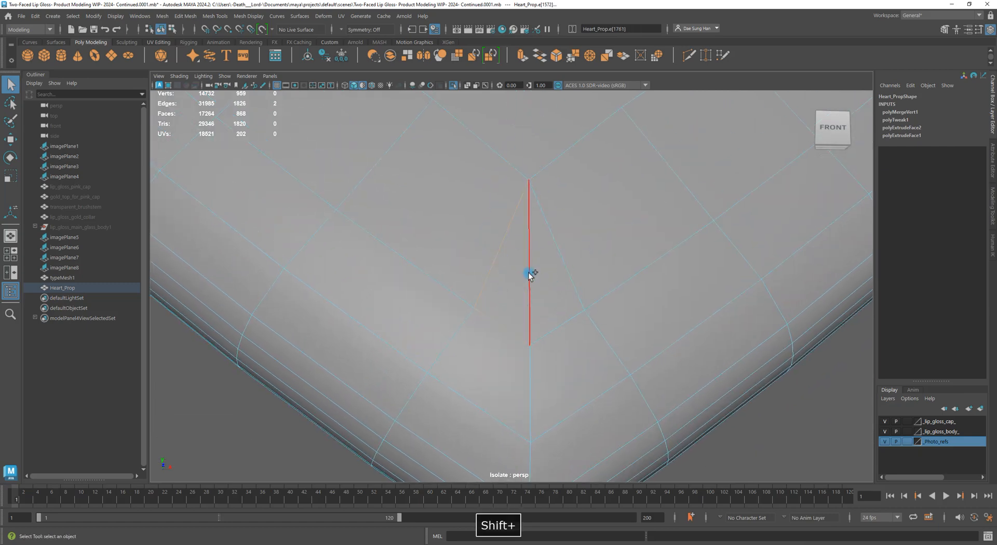
shift+click(530, 274)
alt+drag(530, 274, 537, 316)
key(f)
click(749, 425)
alt+right_drag(749, 425, 586, 182)
alt+middle_drag(586, 182, 593, 208)
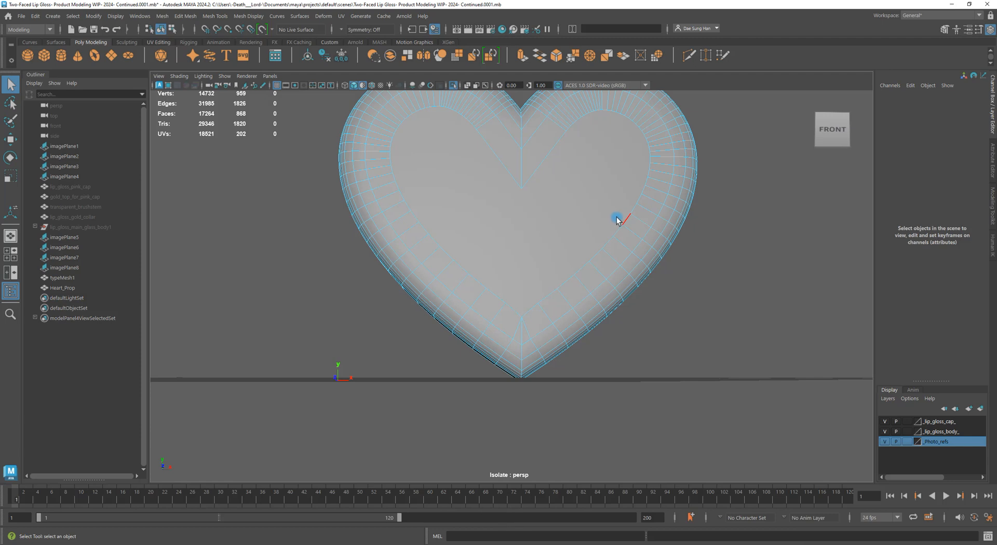
click(558, 209)
Multi-Cut the front face from the bottom-tip vertex up to the centre cleft vertex
right_click(575, 189)
right_drag(575, 189, 813, 68)
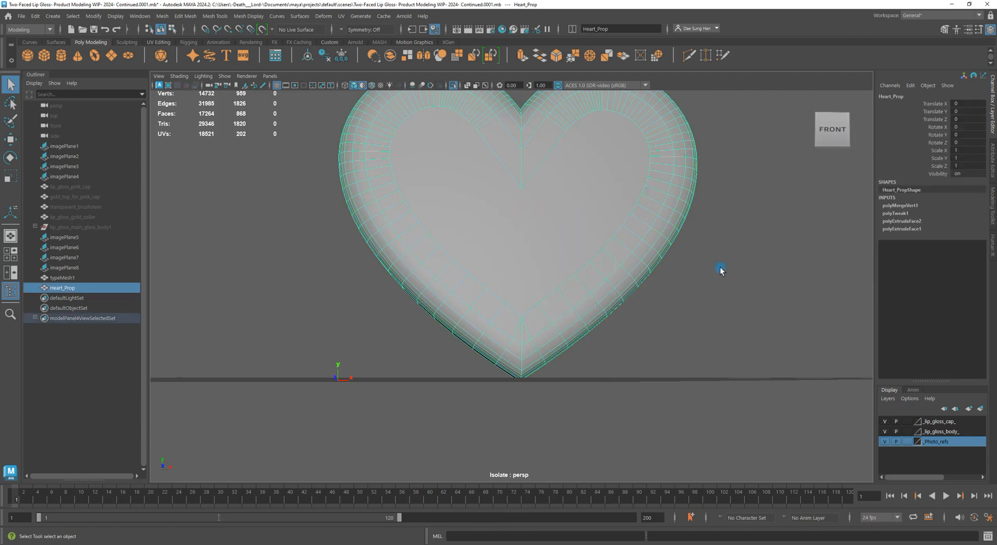
shift+right_click(578, 170)
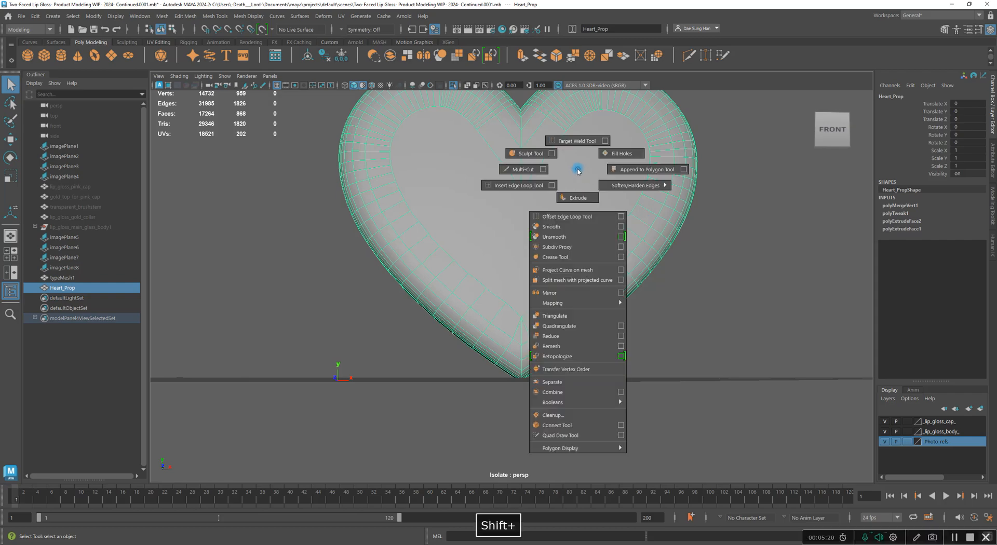
right_drag(578, 170, 527, 173)
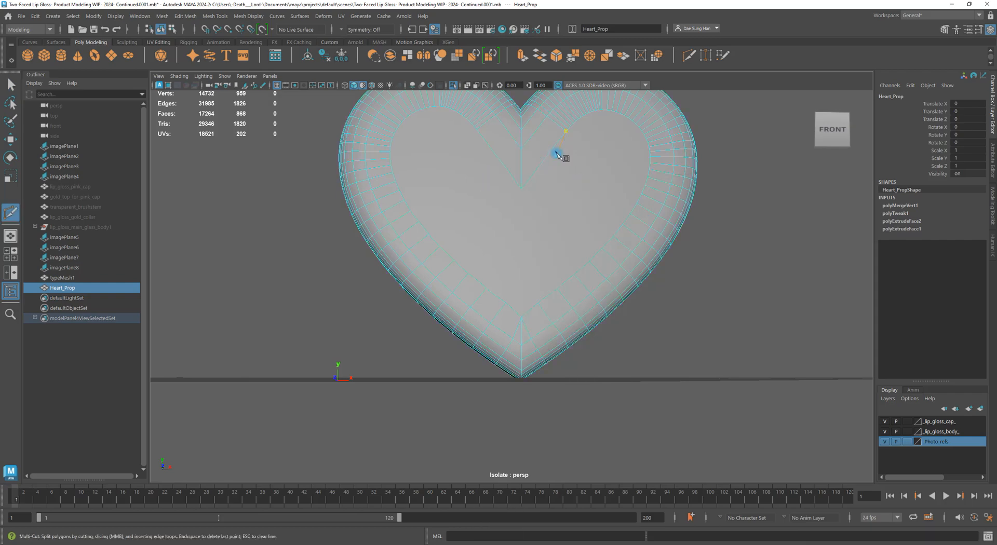
click(535, 318)
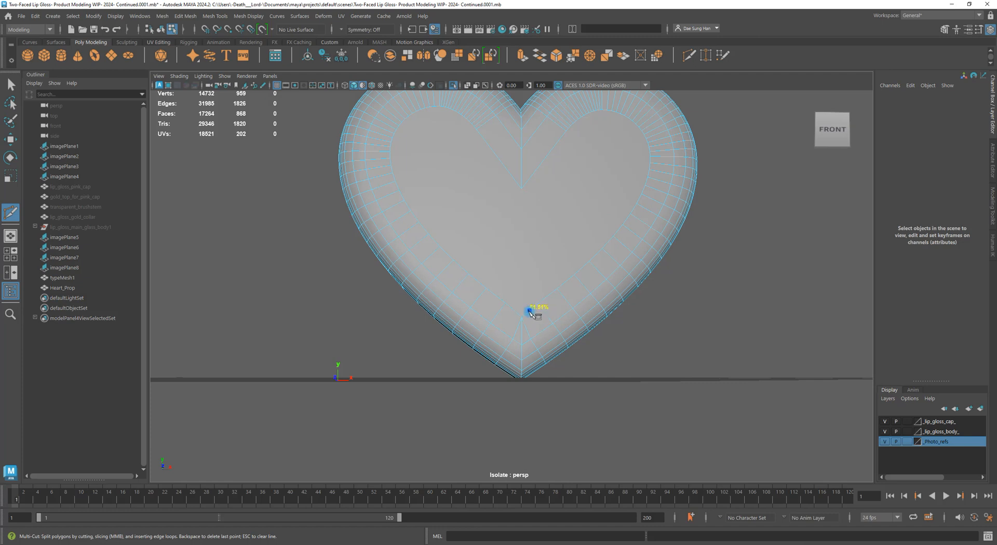
click(522, 317)
click(521, 189)
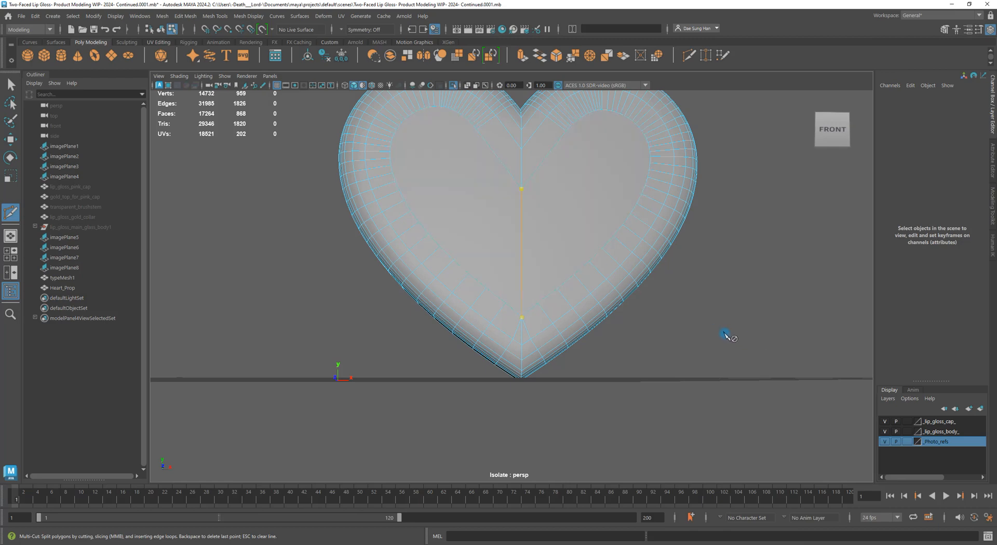
Finish the cut, switch back to Object Mode and deselect the heart
key(w)
alt+drag(514, 292, 561, 220)
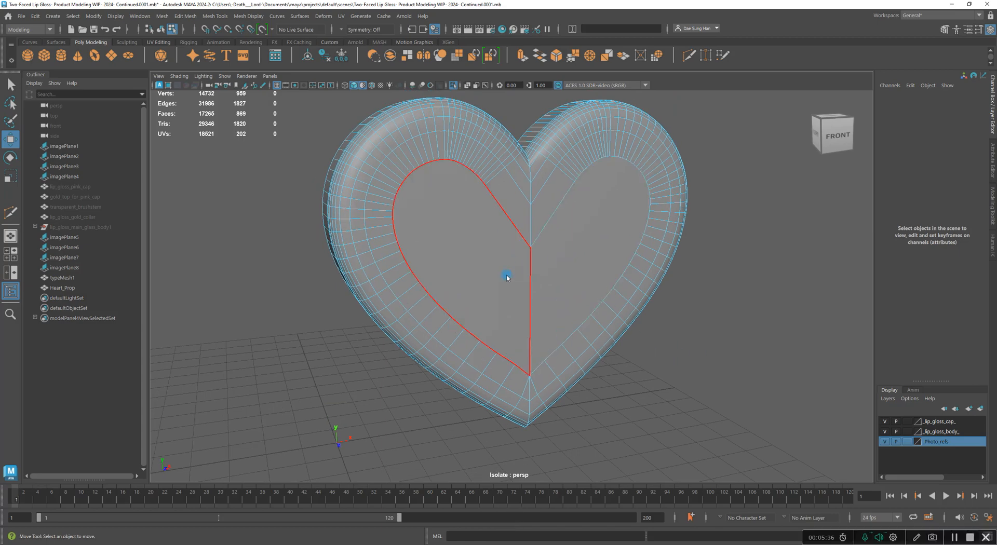
right_click(506, 258)
right_drag(528, 258, 554, 242)
click(710, 291)
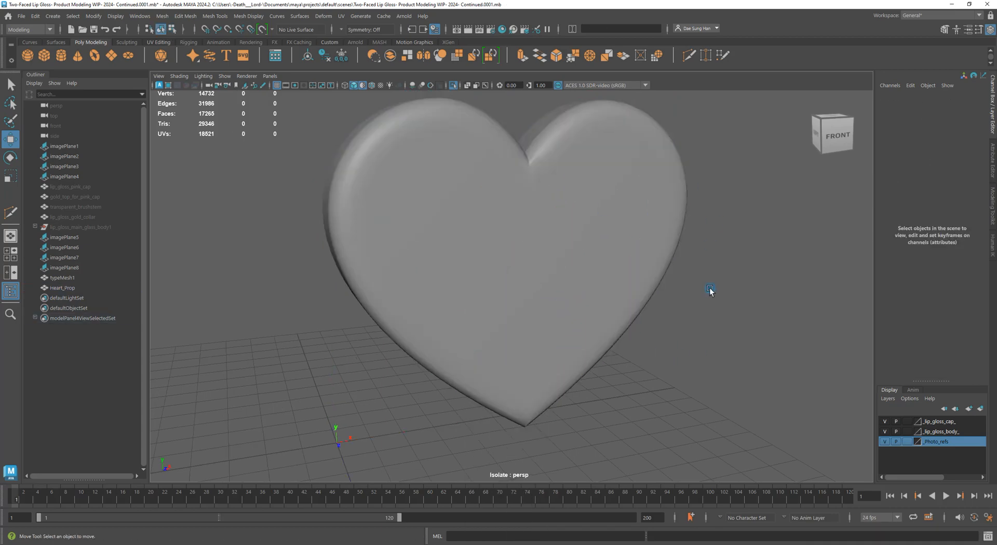
mouse_move(710, 289)
alt+mouse_down()
mouse_move(703, 296)
mouse_move(681, 267)
mouse_move(718, 300)
alt+mouse_up()
click(513, 241)
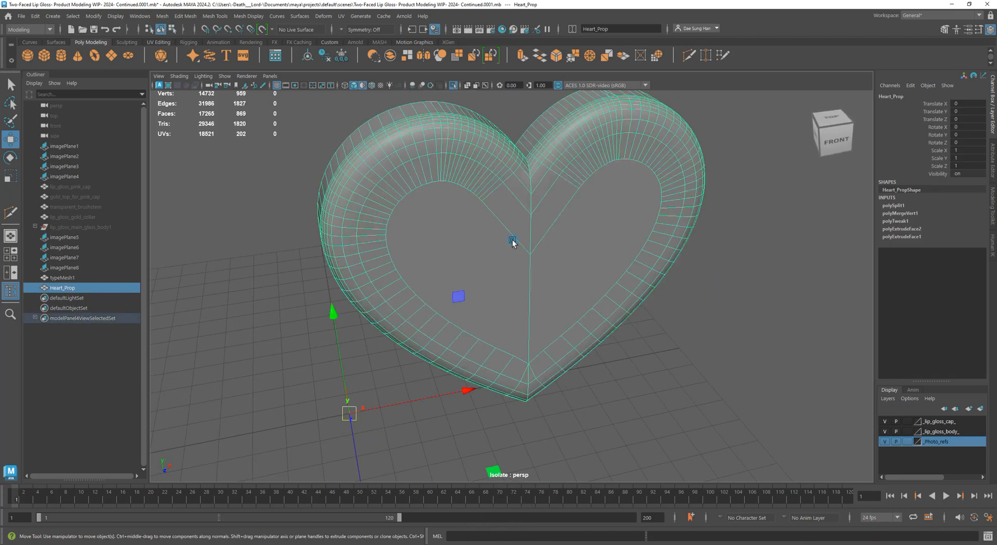
alt+drag(512, 240, 505, 118)
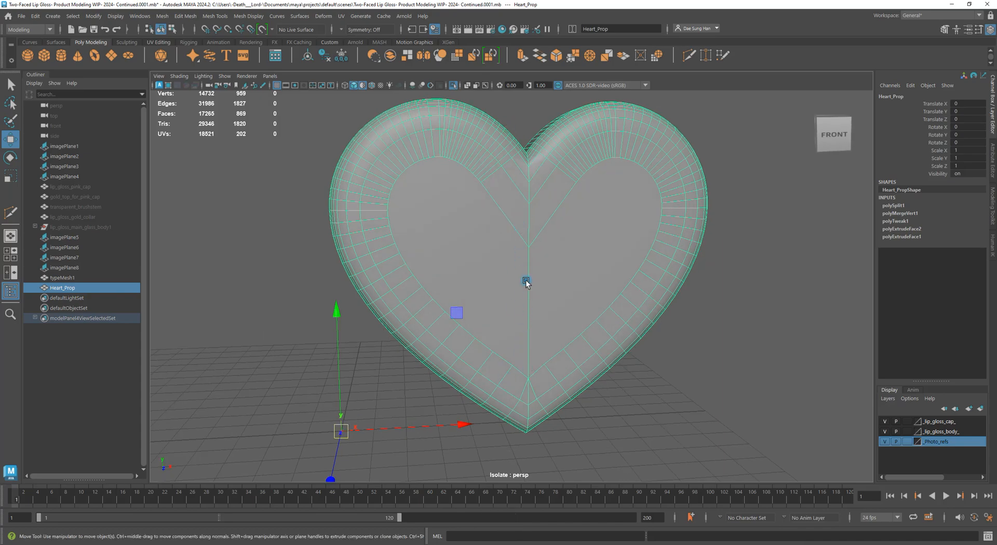
alt+drag(525, 356, 491, 322)
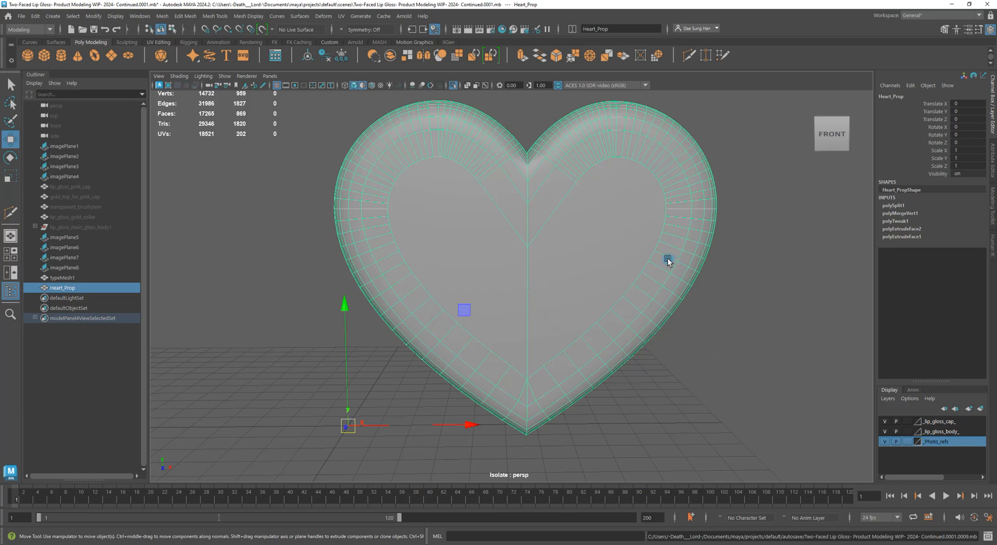
mouse_move(563, 283)
alt+mouse_down()
mouse_move(591, 308)
mouse_move(668, 313)
mouse_move(762, 265)
mouse_move(583, 272)
mouse_move(567, 290)
mouse_move(556, 285)
alt+mouse_up()
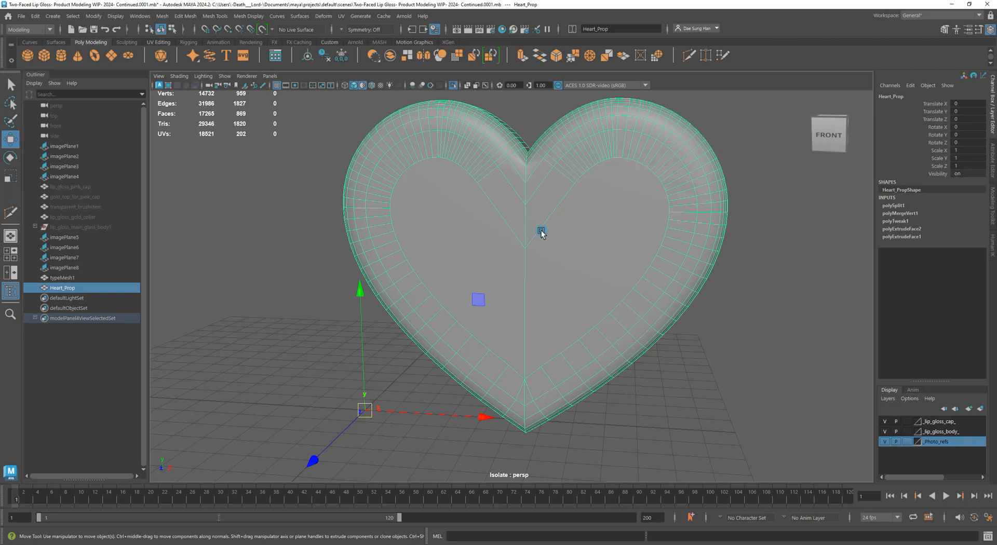
alt+drag(652, 276, 693, 288)
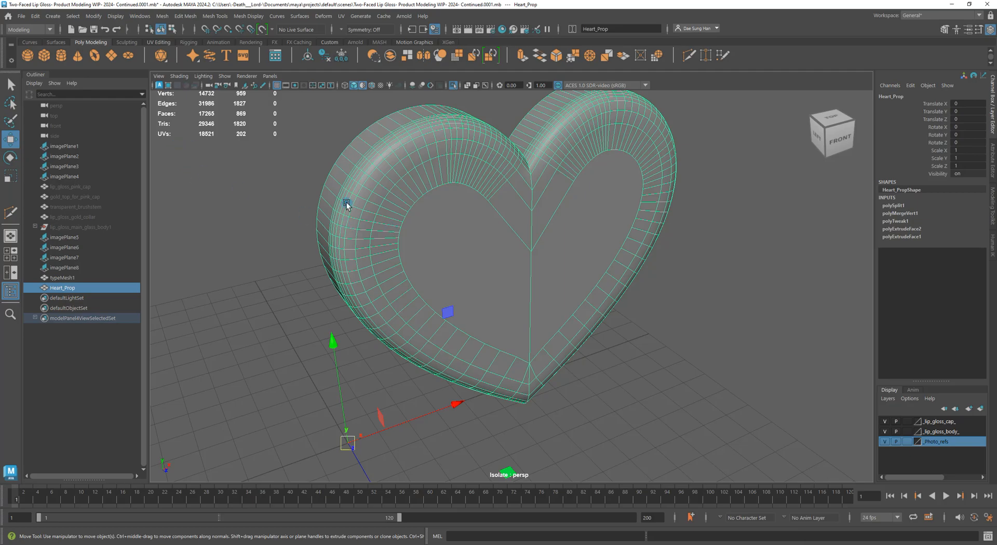
alt+drag(600, 232, 537, 258)
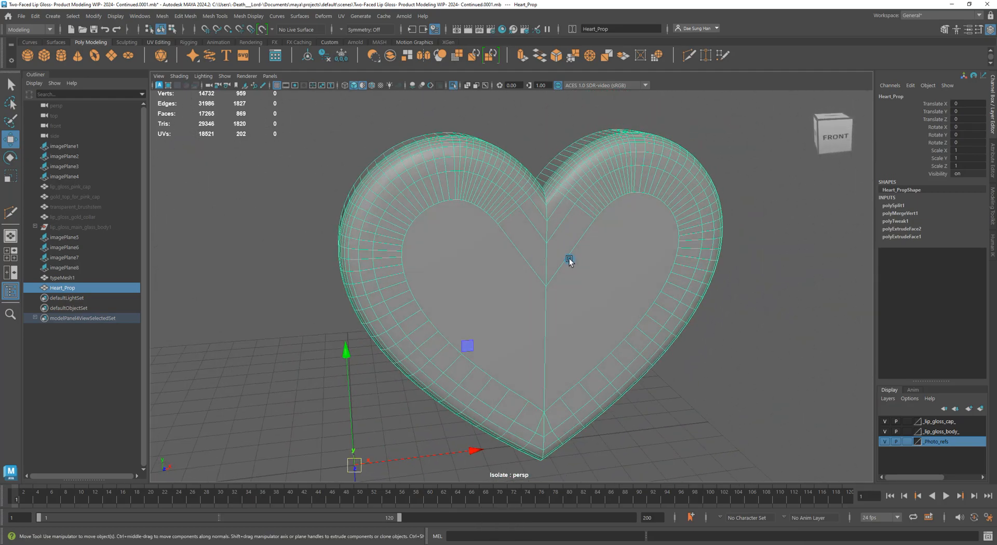
Apply Mesh > Triangulate to Heart_Prop, then clear the selection
click(162, 16)
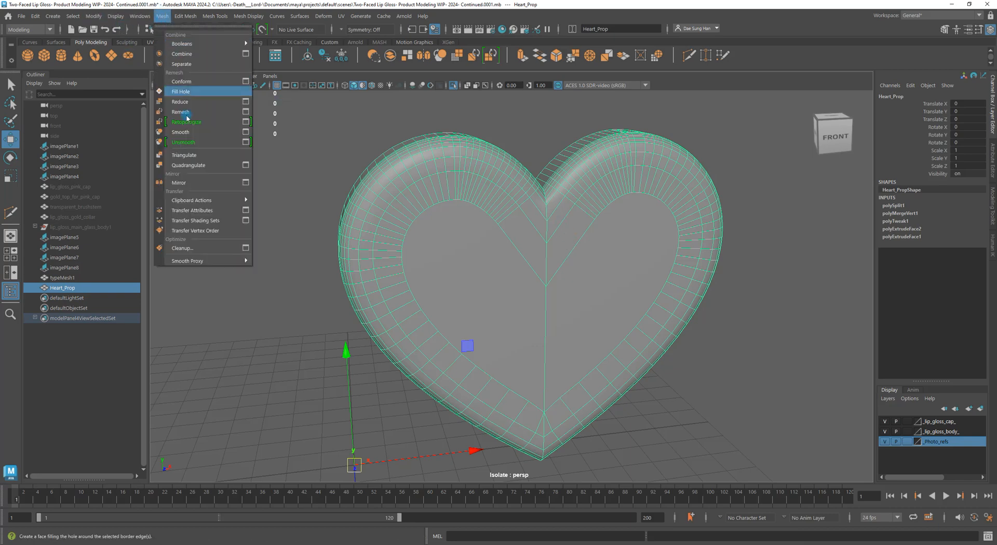
click(201, 156)
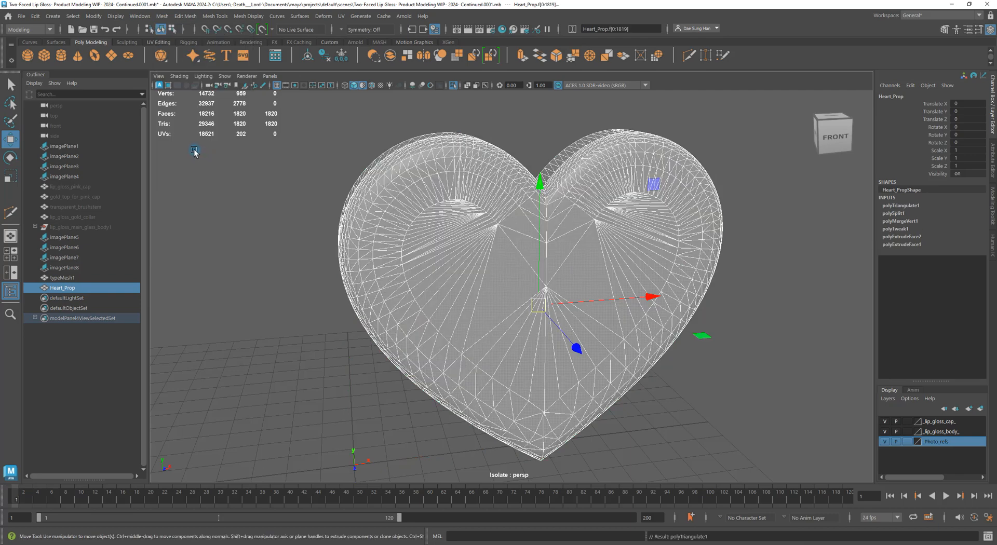
click(194, 150)
mouse_move(674, 352)
alt+mouse_down()
mouse_move(708, 355)
mouse_move(554, 383)
mouse_move(515, 358)
mouse_move(682, 341)
alt+mouse_up()
click(566, 327)
click(738, 343)
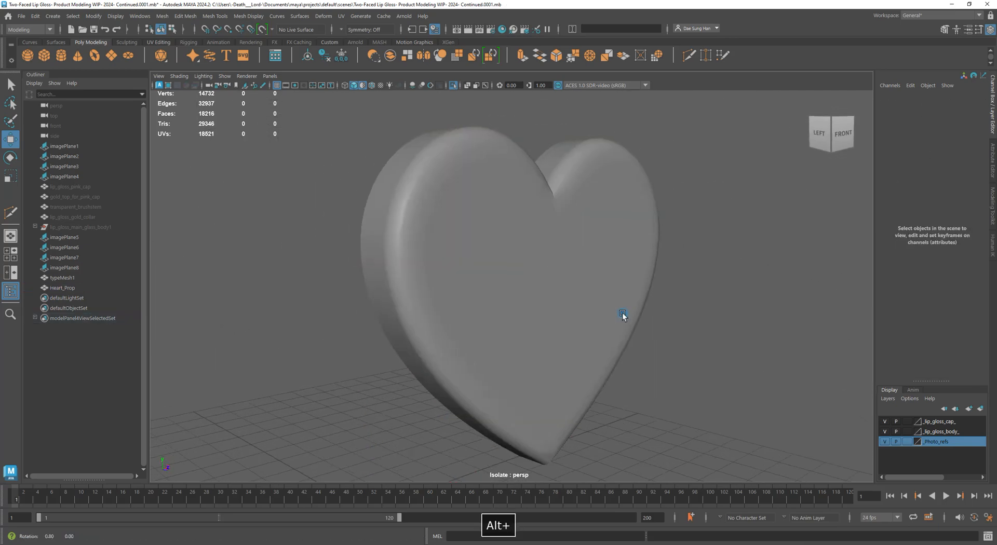
Orbit and zoom in close on the heart's pointed tip from below
alt+drag(621, 314, 539, 314)
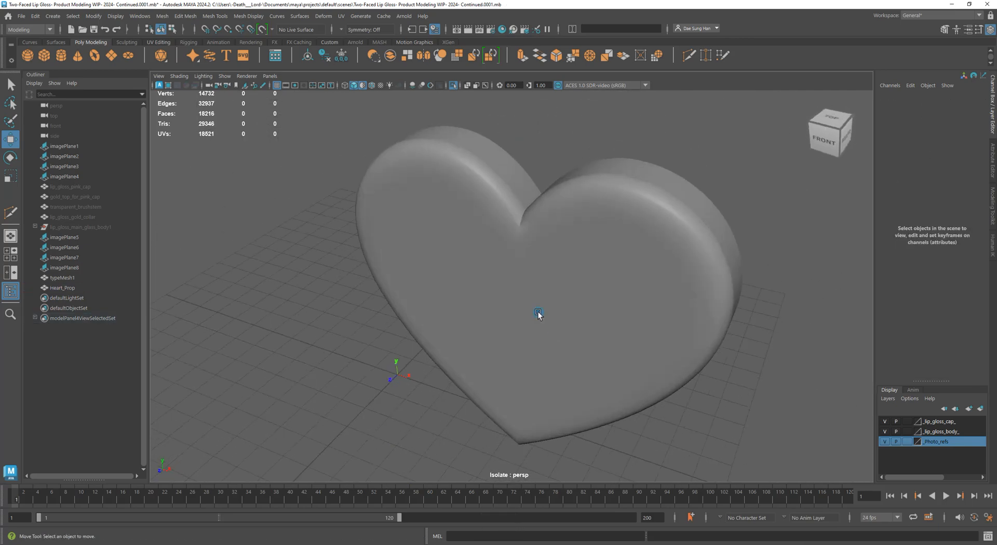
scroll(530, 249, up, 4)
click(513, 191)
alt+drag(513, 189, 570, 128)
click(570, 129)
alt+right_drag(570, 128, 233, 285)
alt+drag(234, 285, 565, 317)
alt+drag(671, 301, 443, 196)
alt+right_drag(443, 196, 458, 343)
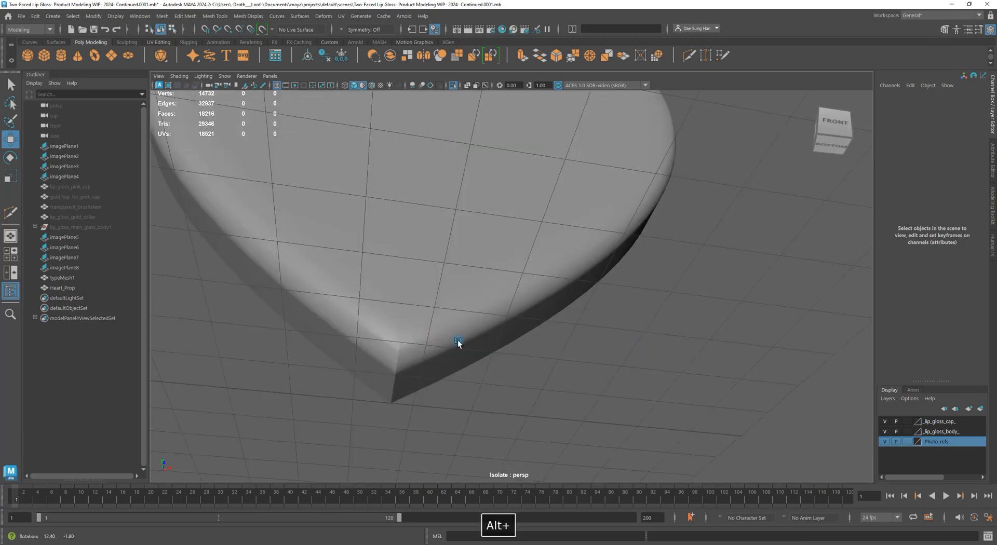
alt+drag(458, 343, 435, 273)
alt+right_drag(435, 273, 441, 306)
right_drag(400, 261, 338, 258)
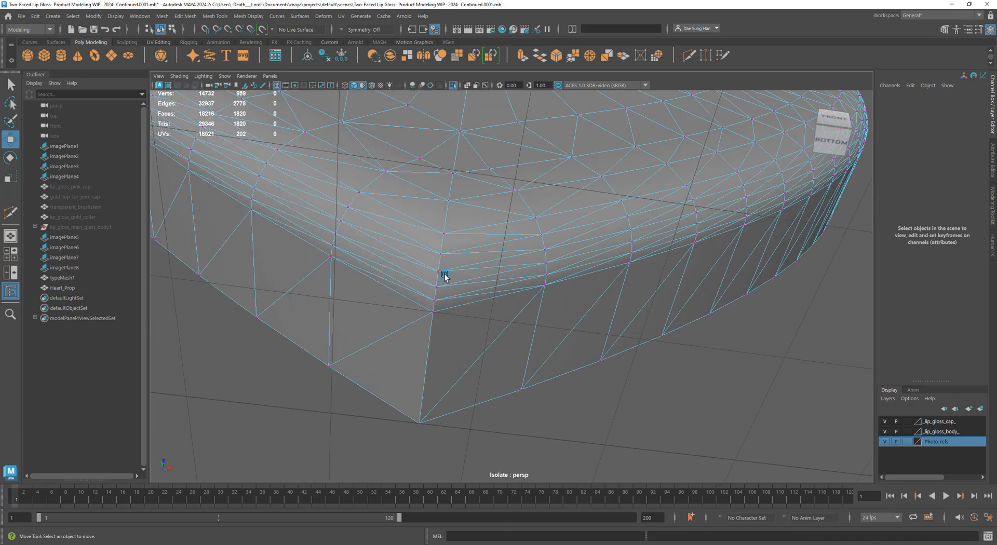
Slide a tip vertex sideways, then undo the move
click(443, 274)
alt+right_drag(460, 275, 545, 336)
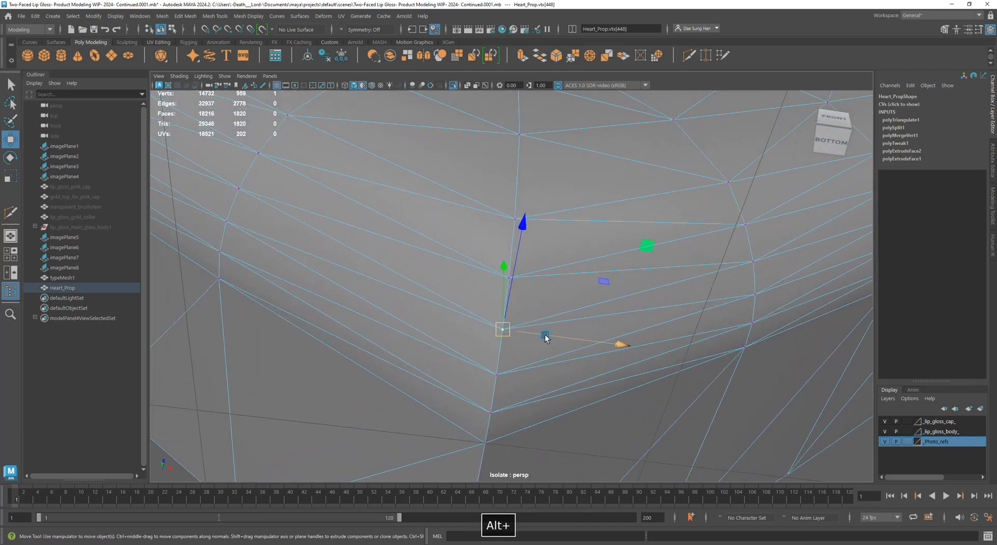
drag(542, 335, 509, 334)
key(z)
Reframe the tip from below and turn off the viewport grid
alt+right_drag(557, 328, 500, 287)
alt+drag(500, 287, 547, 329)
alt+middle_drag(548, 329, 545, 189)
alt+right_drag(546, 189, 392, 297)
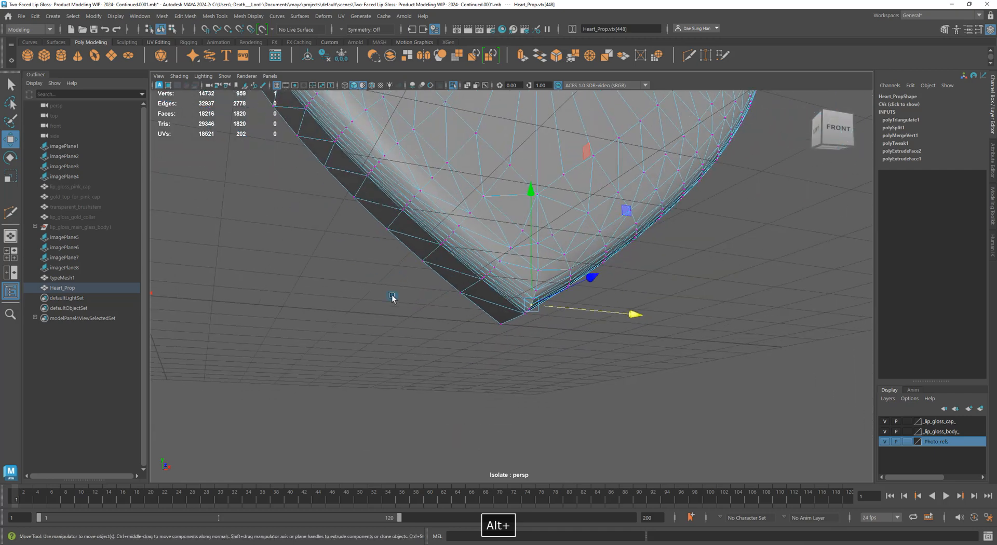
alt+drag(392, 298, 653, 333)
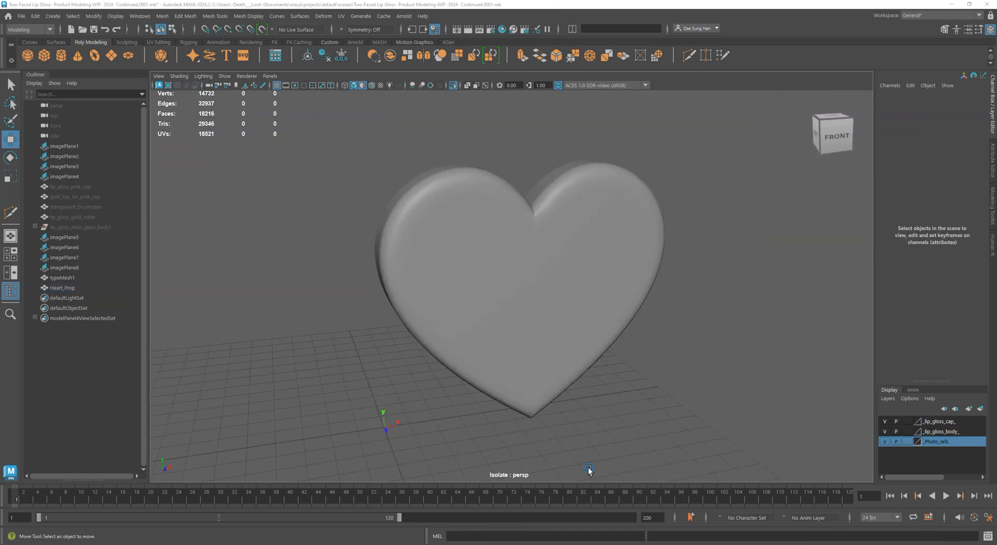
alt+middle_drag(492, 351, 407, 239)
alt+right_drag(407, 239, 488, 311)
alt+drag(488, 312, 370, 245)
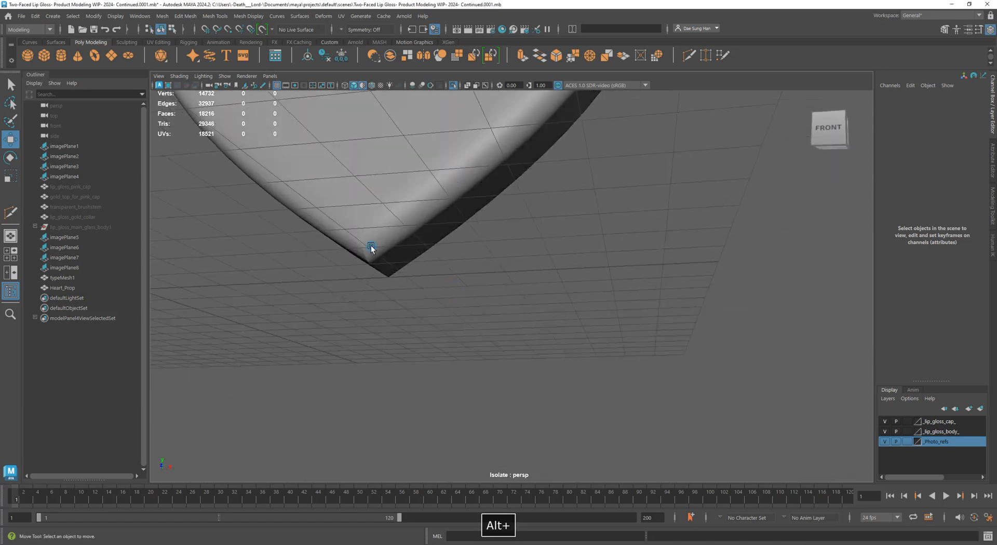
alt+middle_drag(371, 245, 468, 313)
alt+right_drag(468, 312, 471, 415)
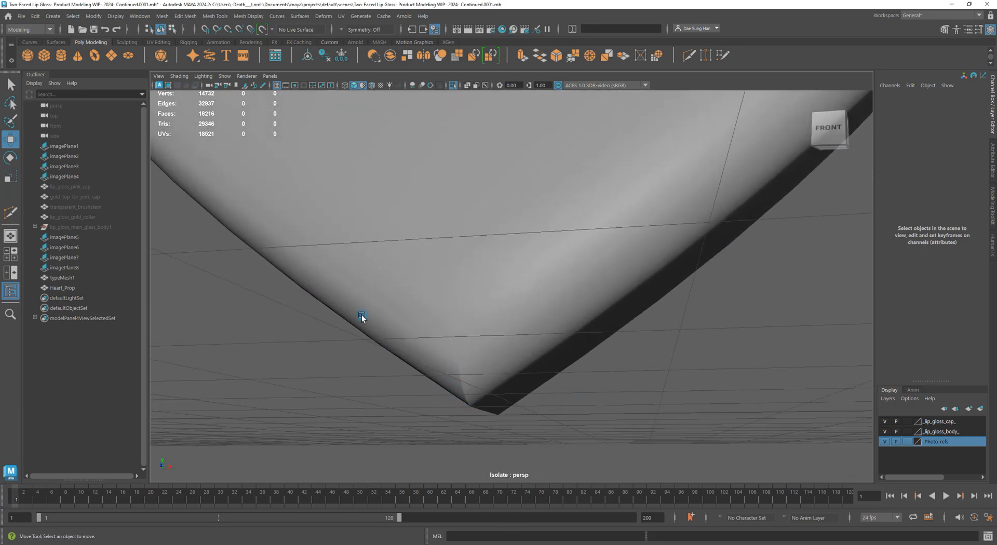
click(276, 85)
alt+drag(292, 106, 416, 295)
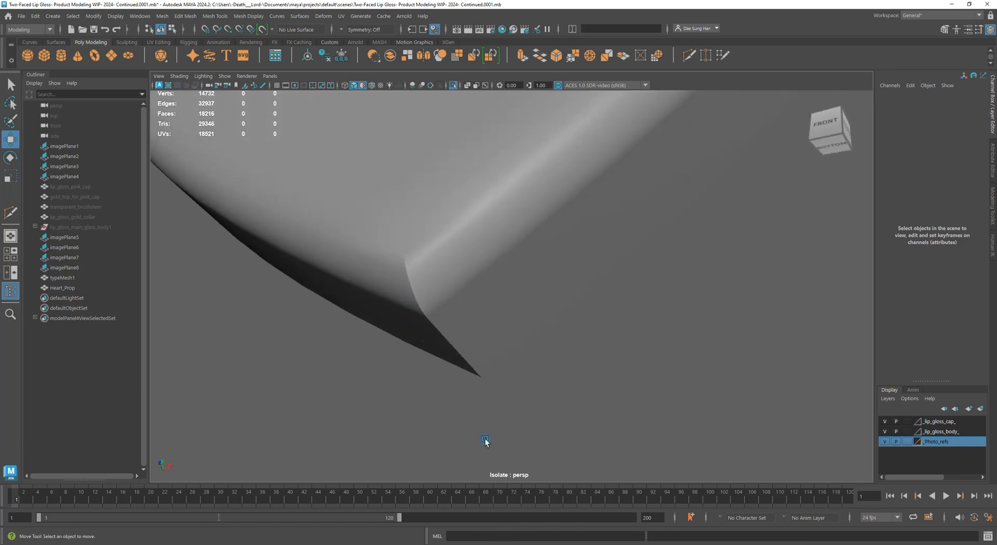
alt+drag(575, 416, 578, 257)
Preview Heart_Prop smoothed with the 3 key
click(577, 257)
alt+drag(649, 325, 630, 205)
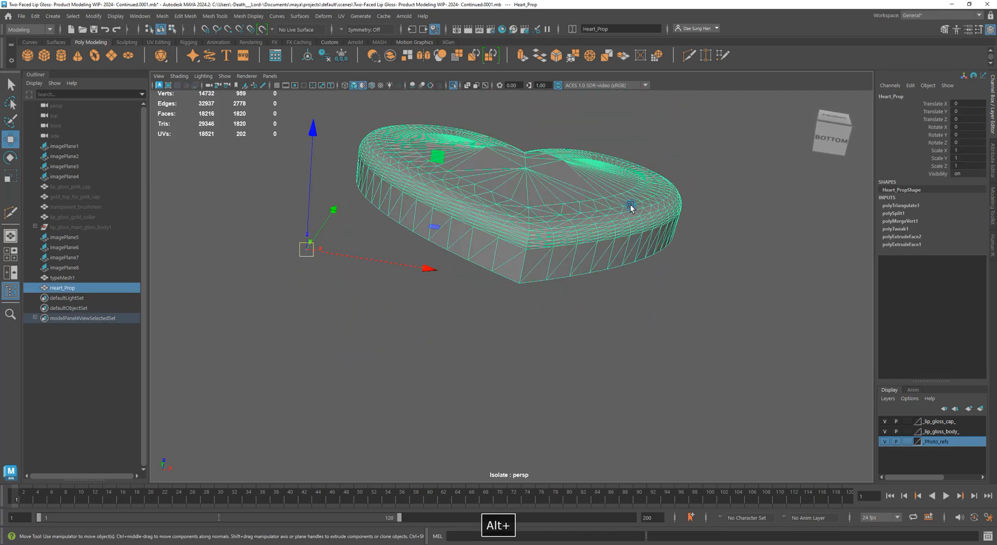
alt+right_drag(630, 205, 759, 339)
key(3)
click(790, 338)
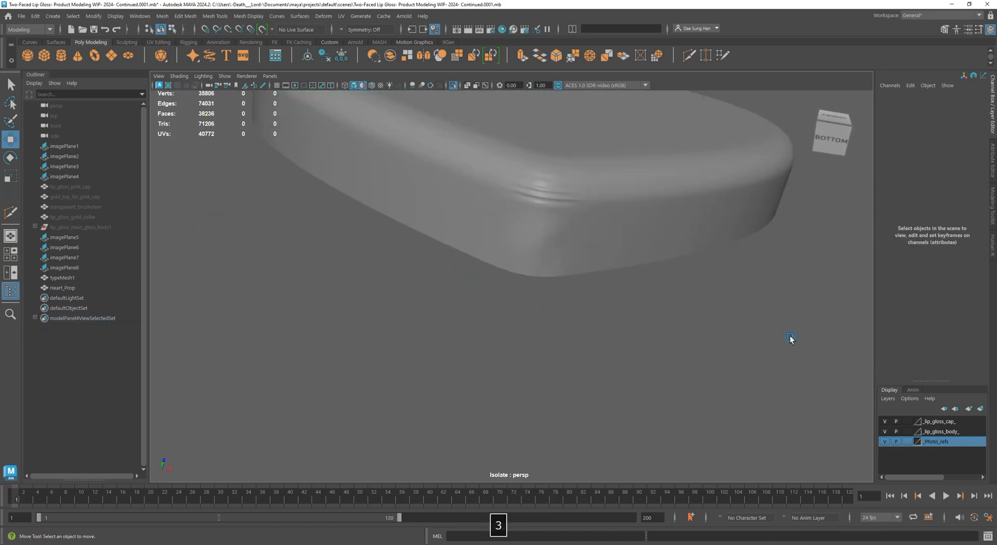
alt+drag(688, 286, 470, 279)
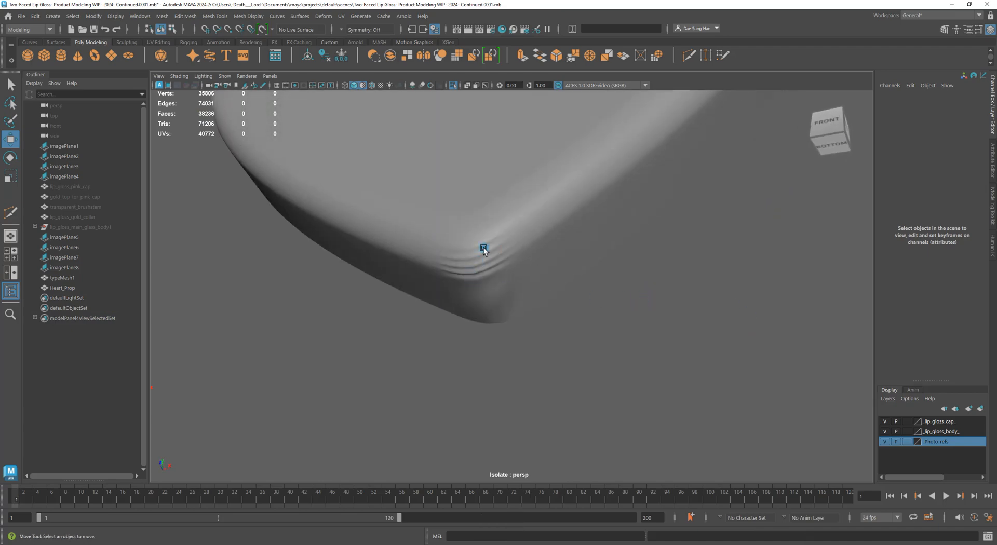
Return the heart to its unsmoothed display with the 1 key and inspect it
click(486, 279)
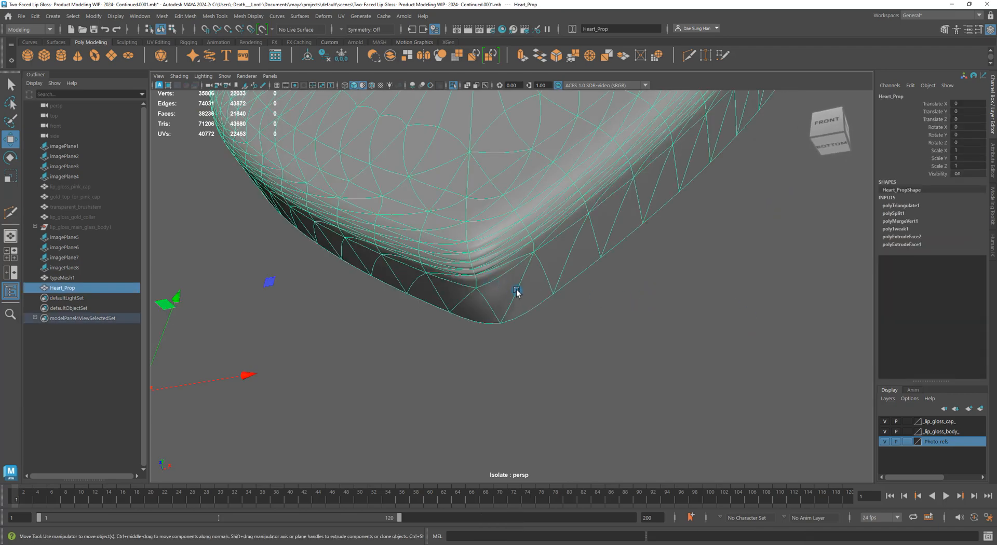
key(1)
alt+right_drag(784, 361, 466, 304)
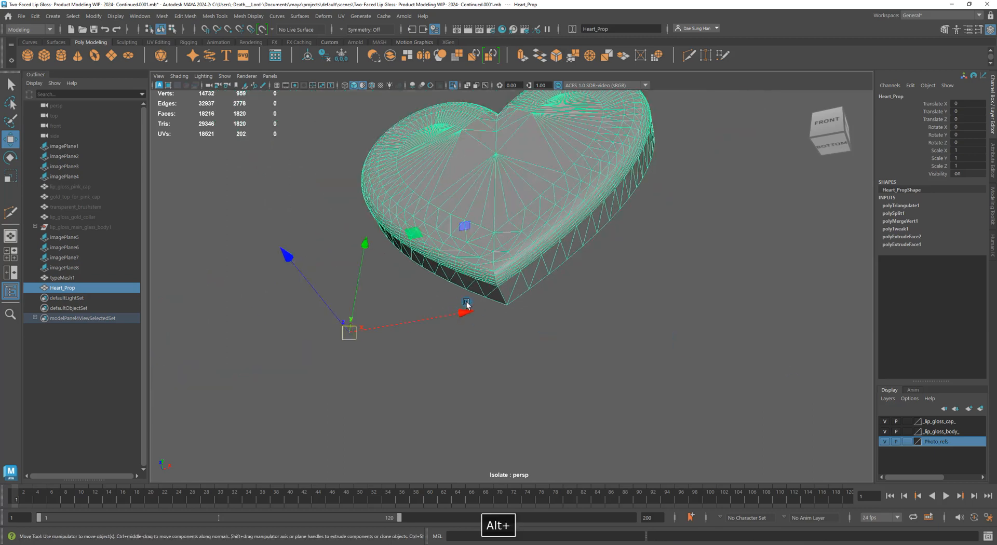
click(675, 373)
alt+drag(547, 280, 583, 273)
alt+right_drag(584, 272, 564, 343)
click(564, 344)
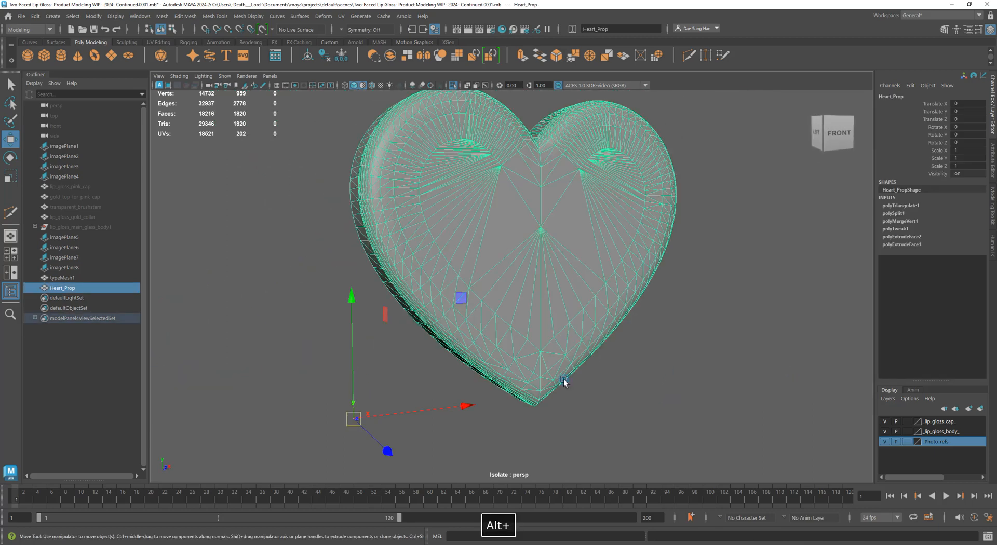
alt+drag(564, 380, 613, 413)
click(613, 413)
alt+drag(696, 363, 448, 296)
click(534, 291)
key(1)
click(752, 311)
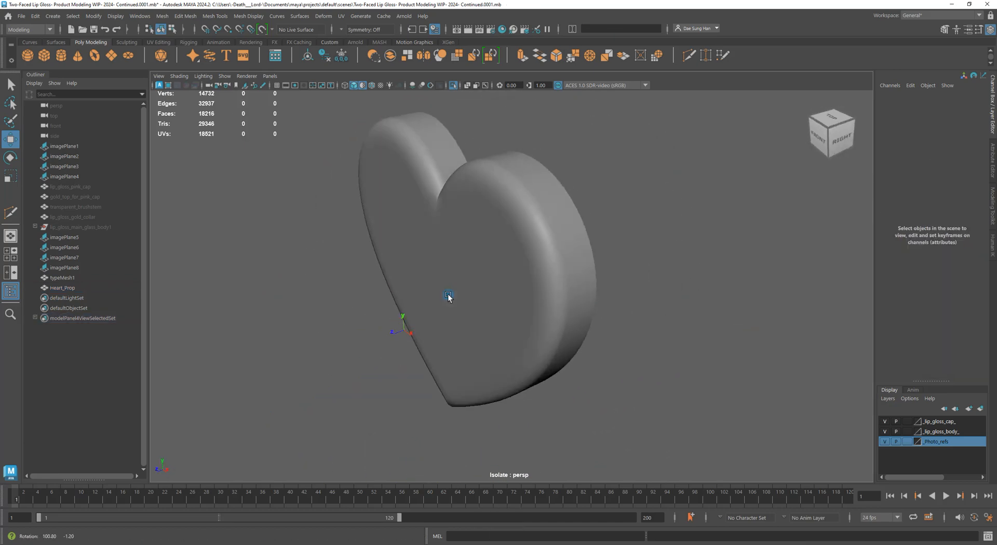
Reselect Heart_Prop and bring up the Mesh Display menu
click(537, 220)
click(634, 309)
alt+drag(634, 309, 600, 277)
click(562, 239)
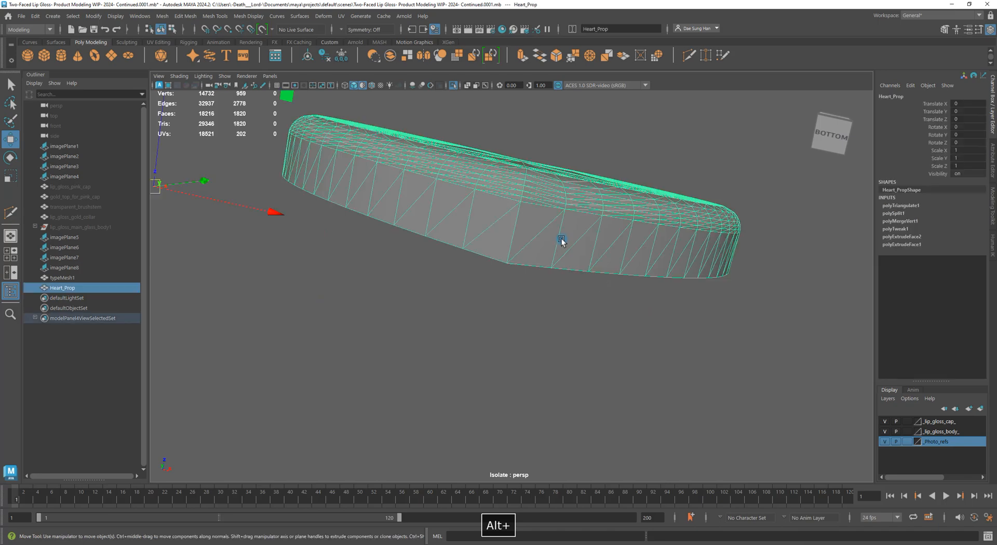
alt+drag(562, 240, 568, 285)
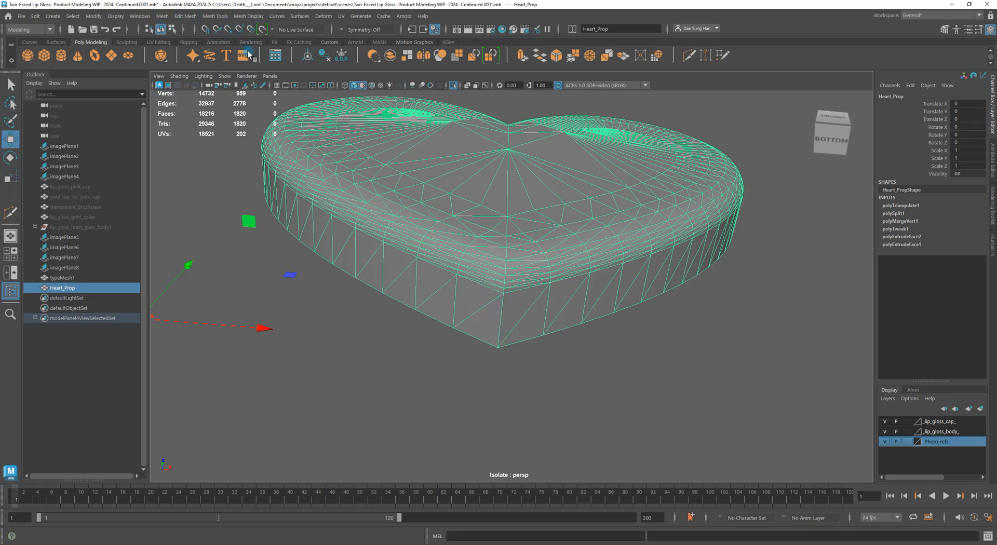
click(245, 16)
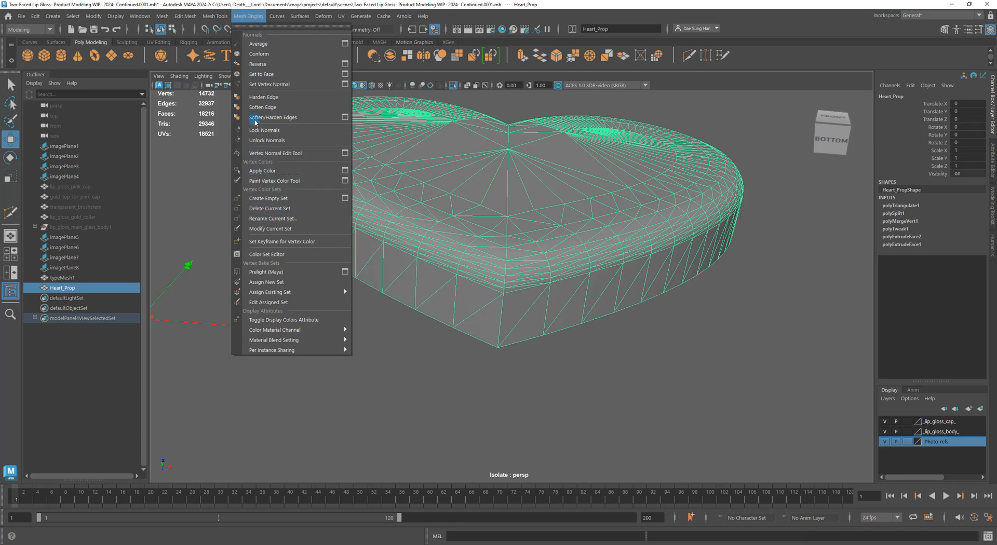
Apply Soften Edge to Heart_Prop, adding polySoftEdge2
click(268, 108)
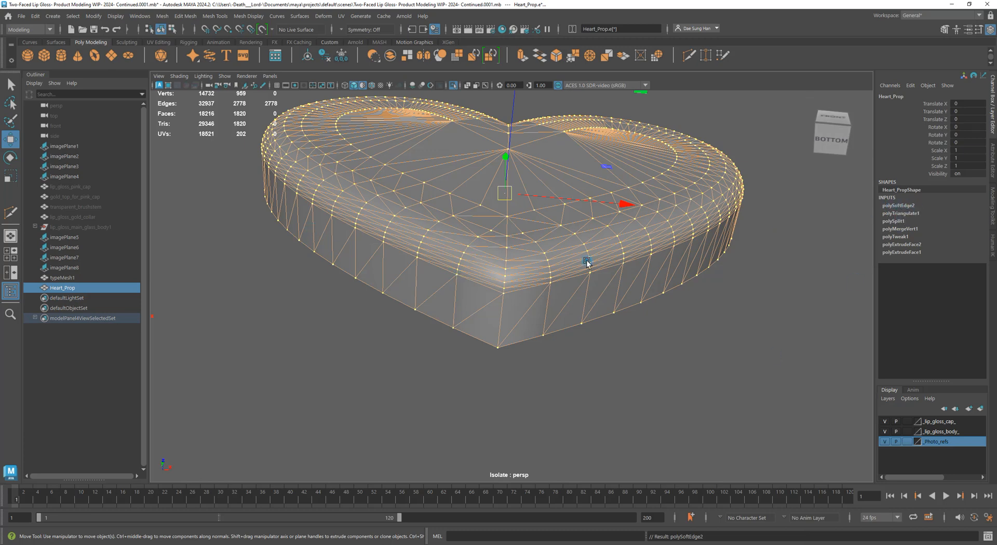
click(753, 341)
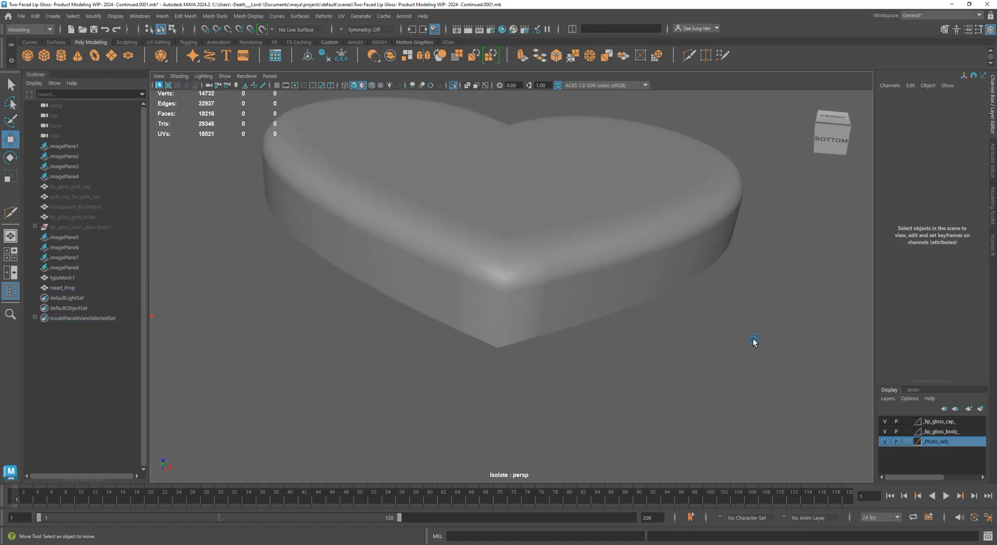
scroll(610, 284, down, 3)
alt+drag(627, 279, 621, 300)
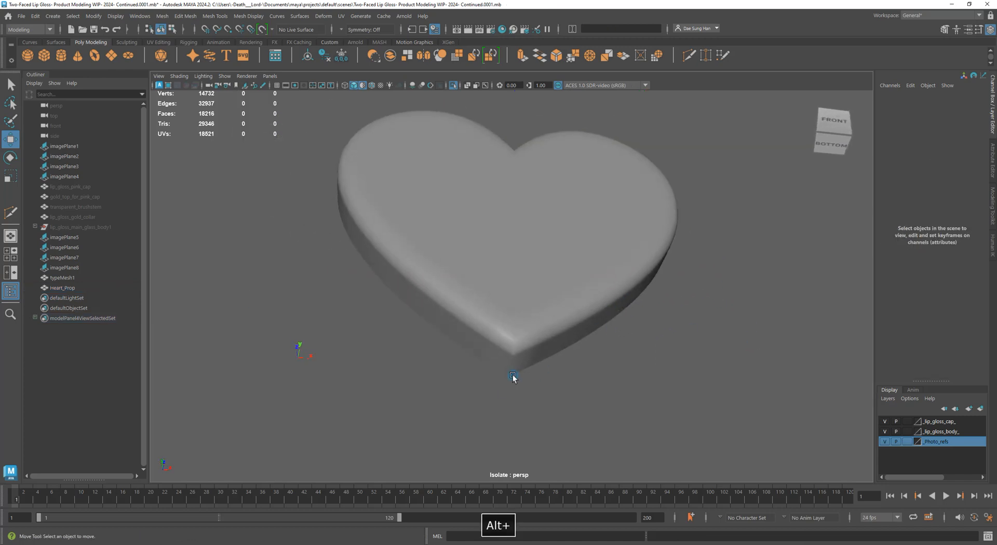
alt+drag(506, 366, 552, 254)
Orbit around the heart to check its smoothed rim shading from all sides
click(450, 243)
alt+drag(449, 243, 530, 260)
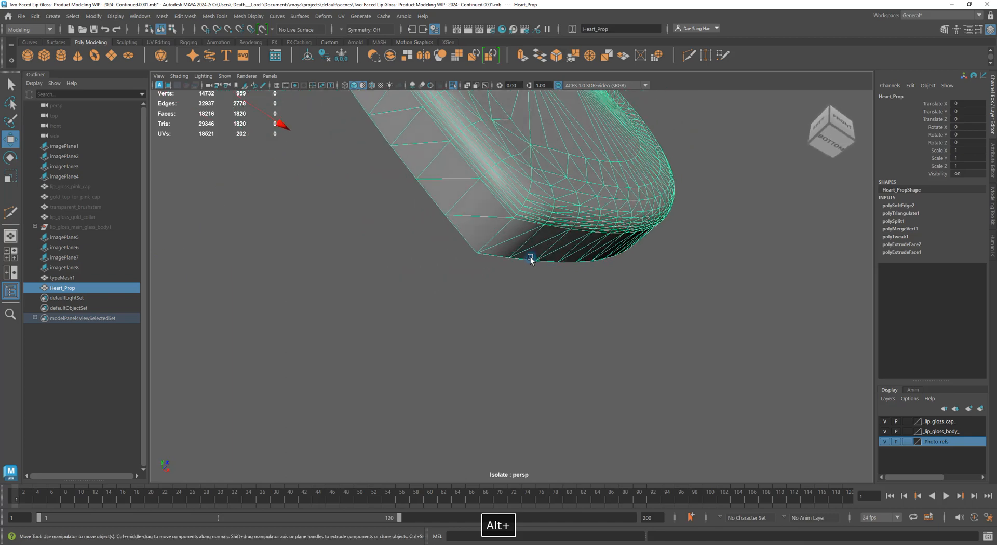
click(543, 304)
alt+drag(543, 304, 595, 313)
scroll(586, 221, up, 4)
click(541, 251)
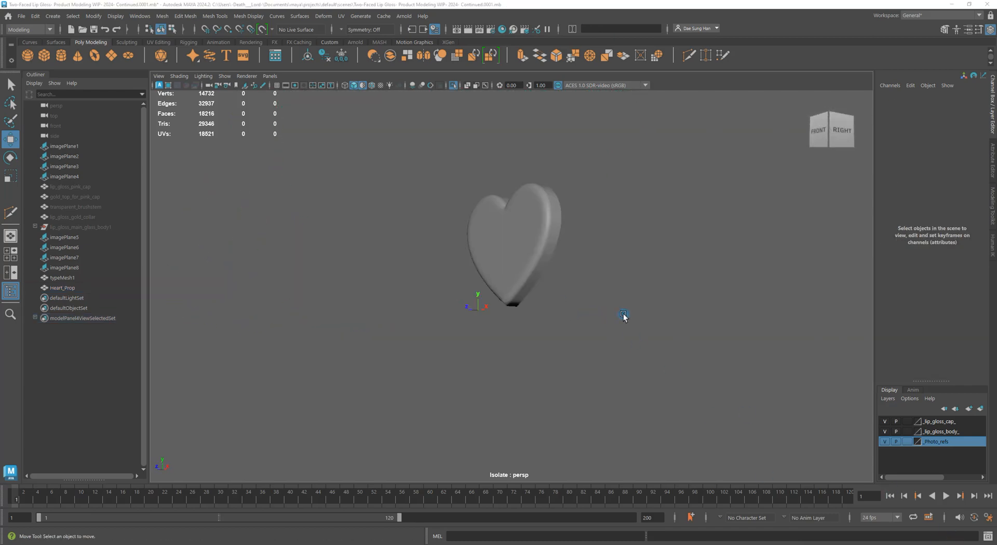
alt+drag(511, 297, 590, 307)
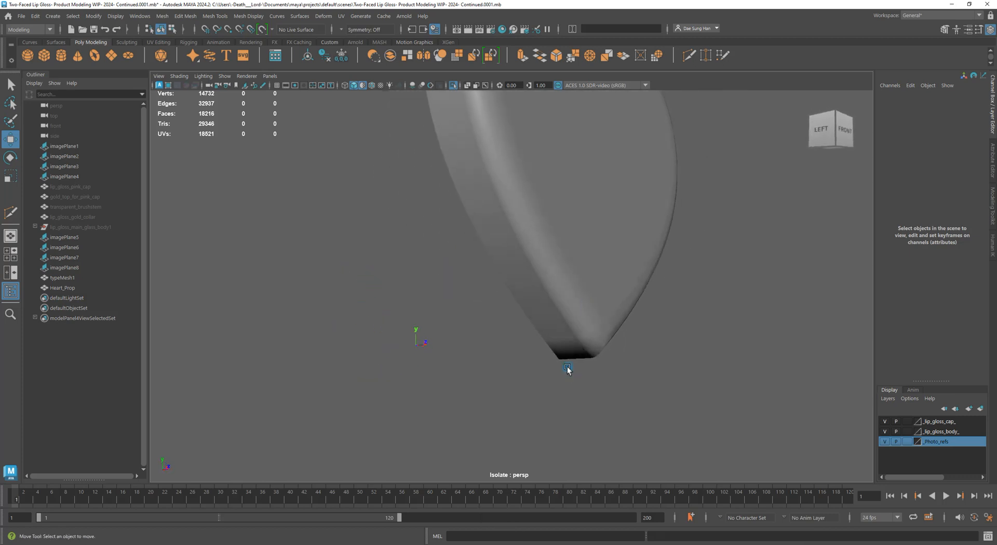
alt+drag(581, 354, 600, 370)
scroll(600, 370, down, 5)
alt+drag(525, 351, 575, 271)
Undo eight times with Ctrl+Z, removing polySoftEdge2 from Heart_Prop's history
key(ctrl+z)
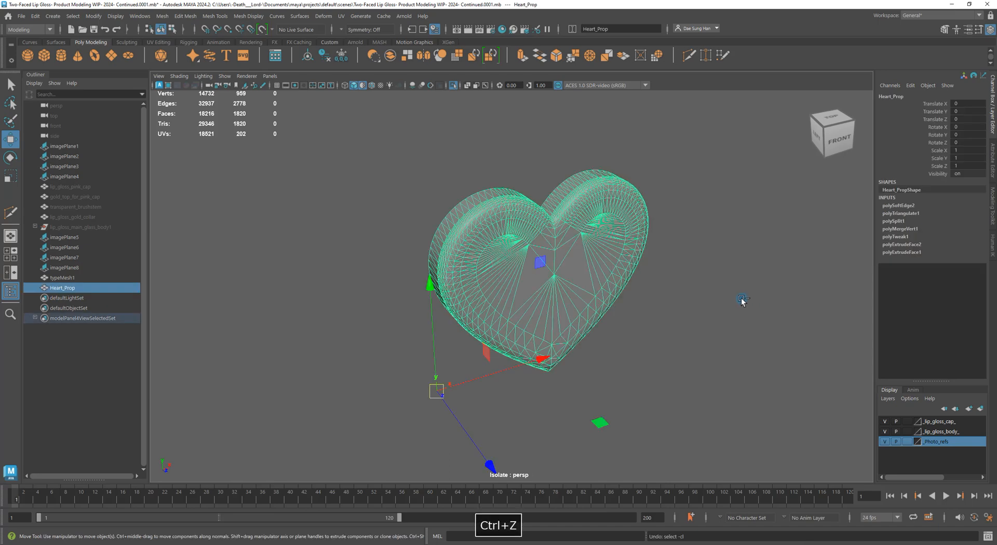
key(ctrl+z)
key(ctrl+z)
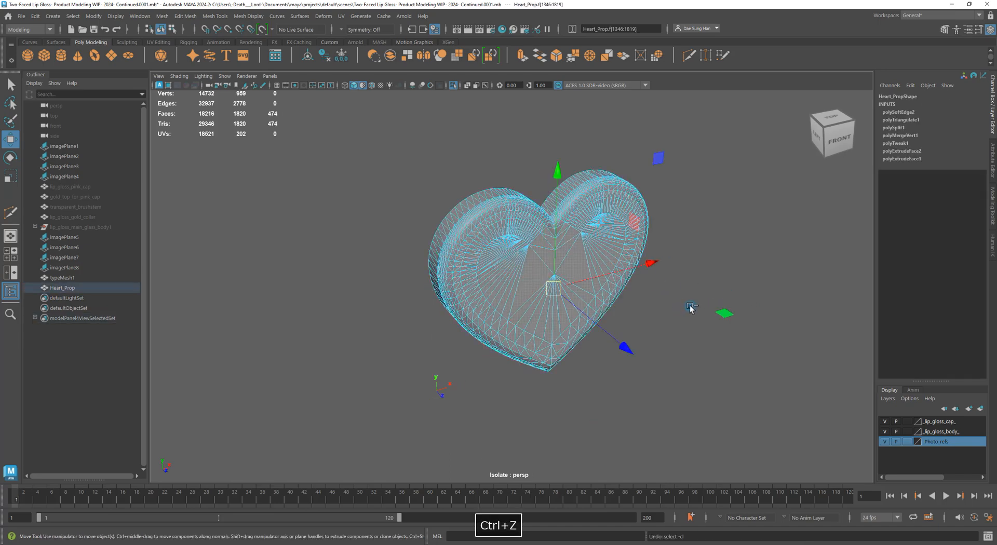
key(ctrl+z)
key(ctrl+z)
key(ctrl+z)
key(ctrl+z)
key(ctrl+z)
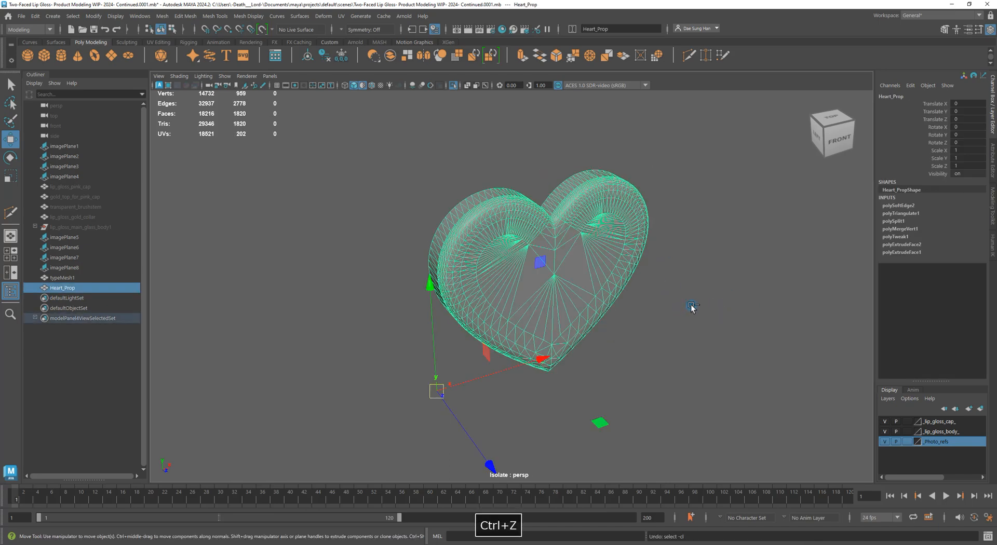
key(ctrl+z)
key(ctrl+z)
key(ctrl+z)
key(ctrl+z)
key(ctrl+z)
key(ctrl+z)
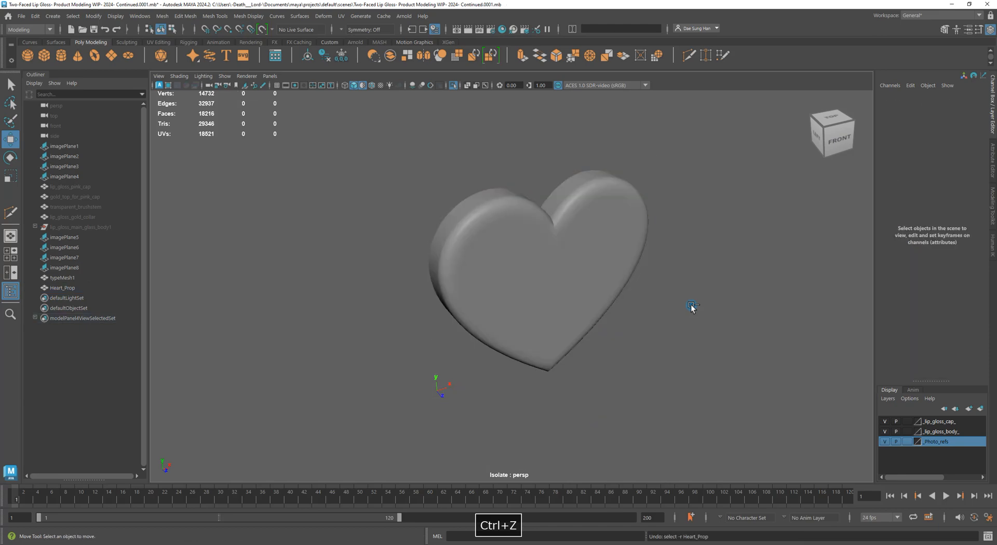
key(ctrl+z)
key(ctrl+z)
key(ctrl+z)
key(ctrl+z)
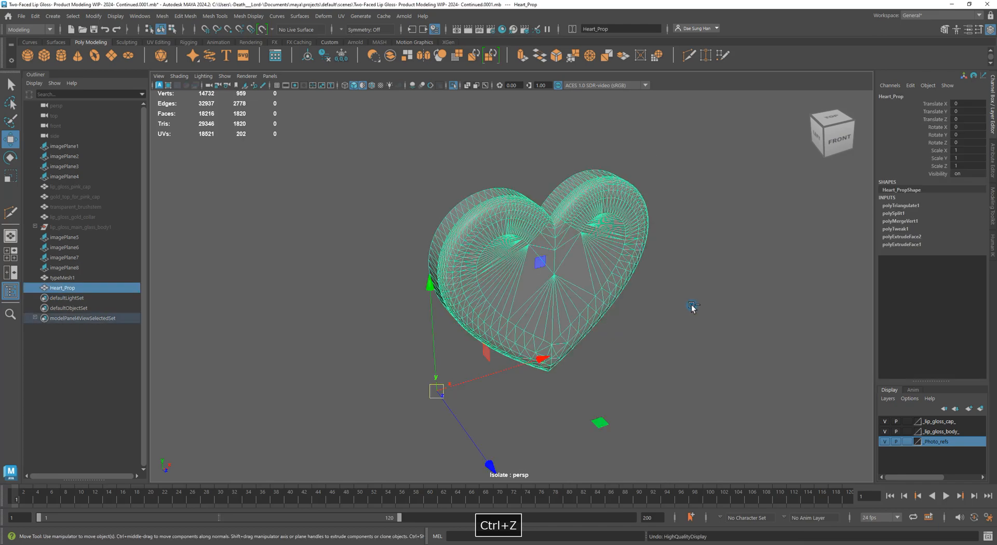
key(ctrl+z)
key(ctrl+z)
key(ctrl+z)
key(ctrl+z)
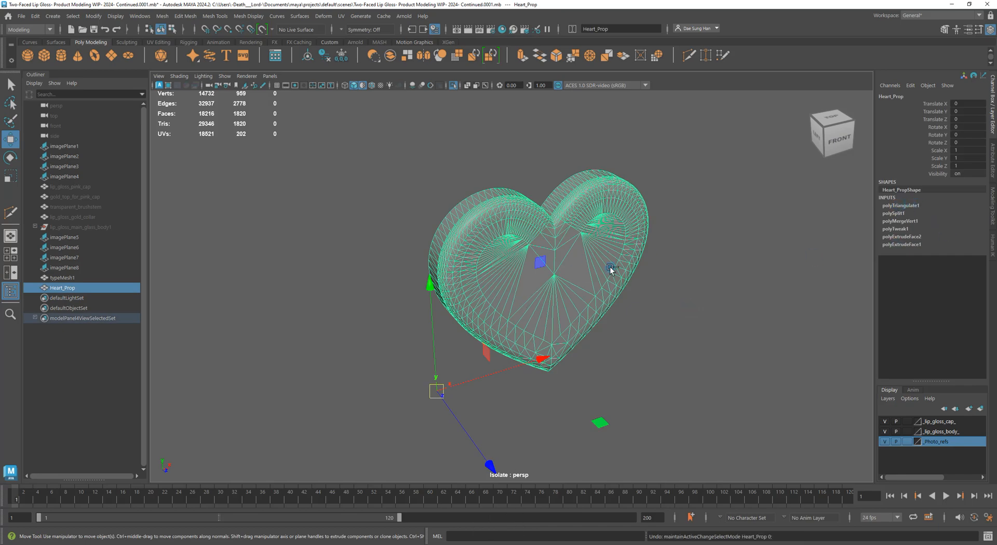
key(ctrl+z)
key(ctrl+z)
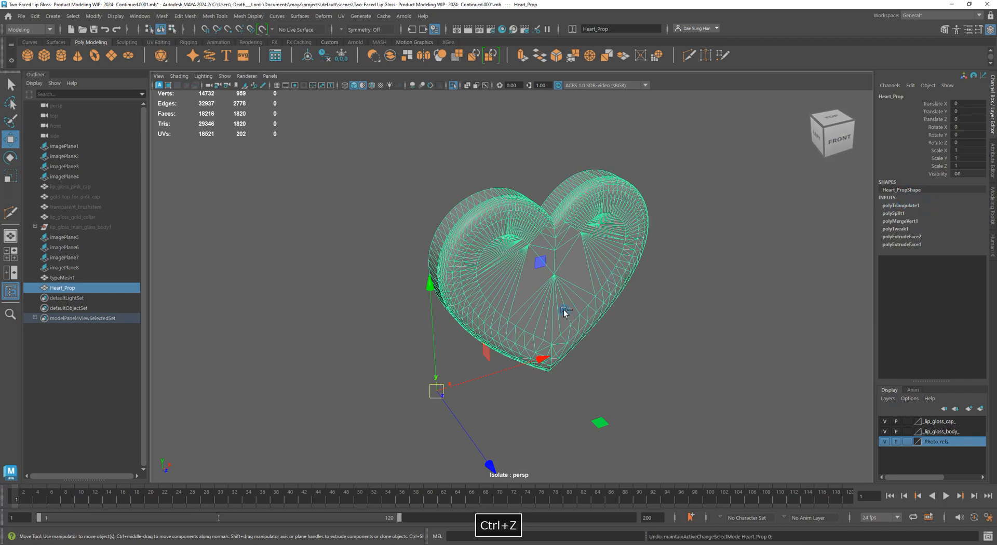
key(ctrl+z)
key(ctrl+z)
key(ctrl+z)
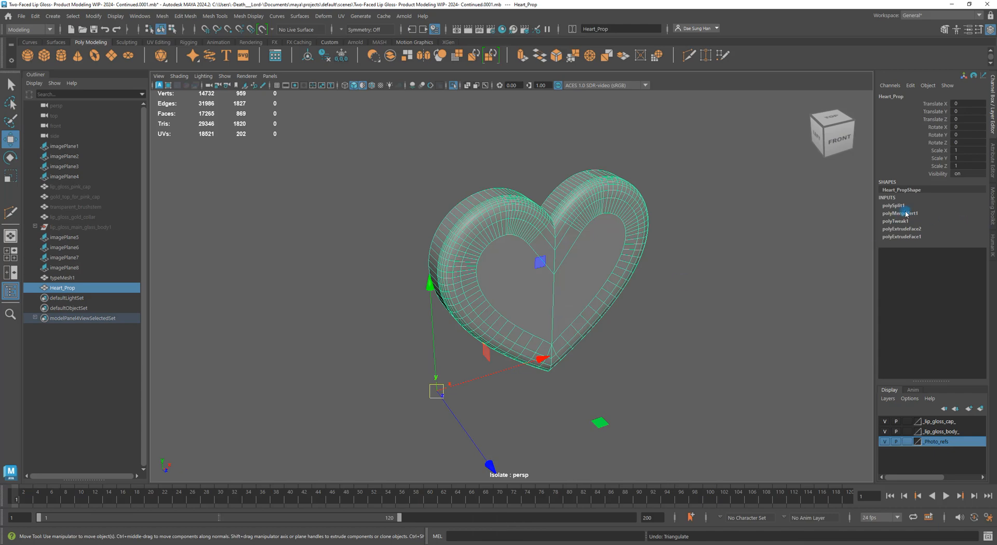
alt+drag(484, 304, 592, 316)
key(3)
click(700, 347)
alt+drag(700, 347, 596, 380)
click(589, 347)
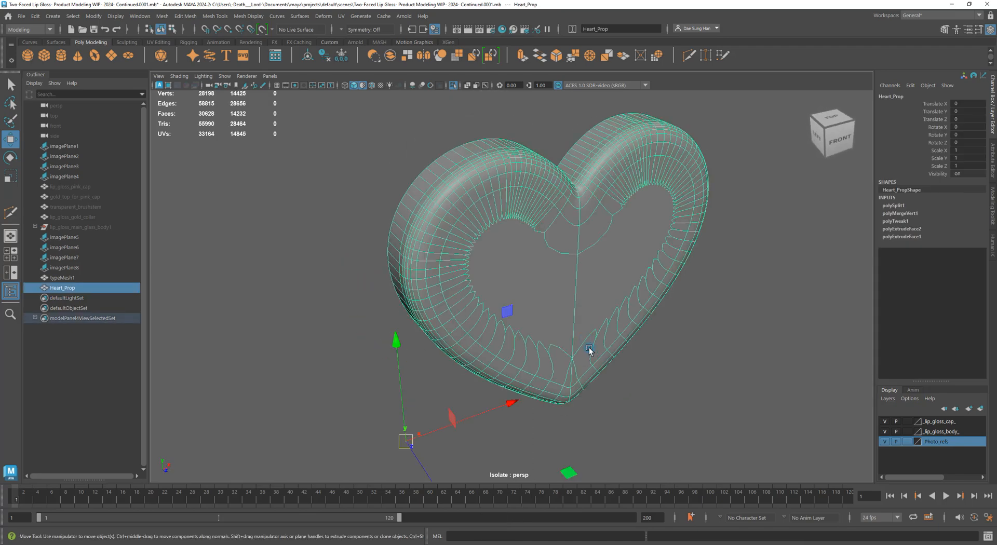
key(1)
key(3)
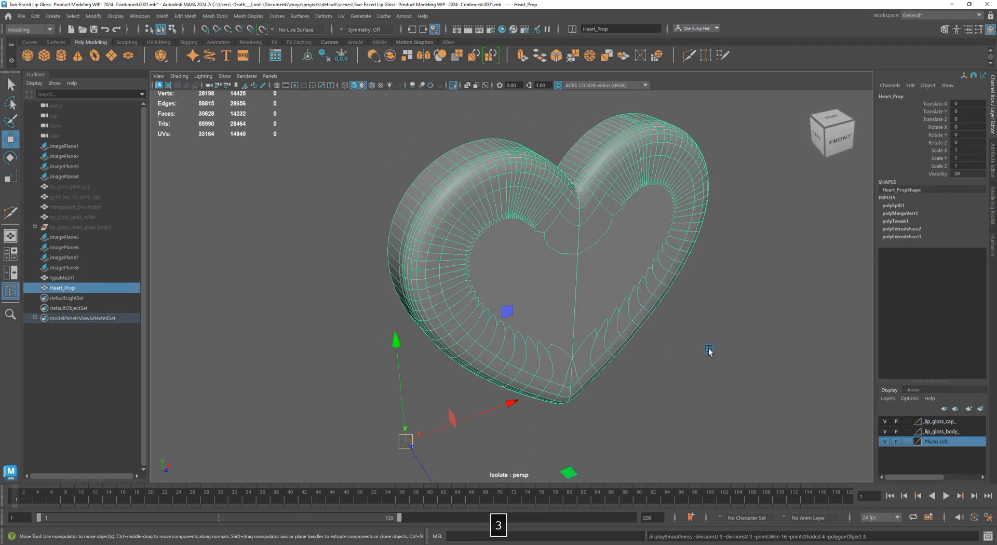
click(709, 348)
alt+drag(708, 348, 602, 318)
click(602, 318)
key(1)
key(3)
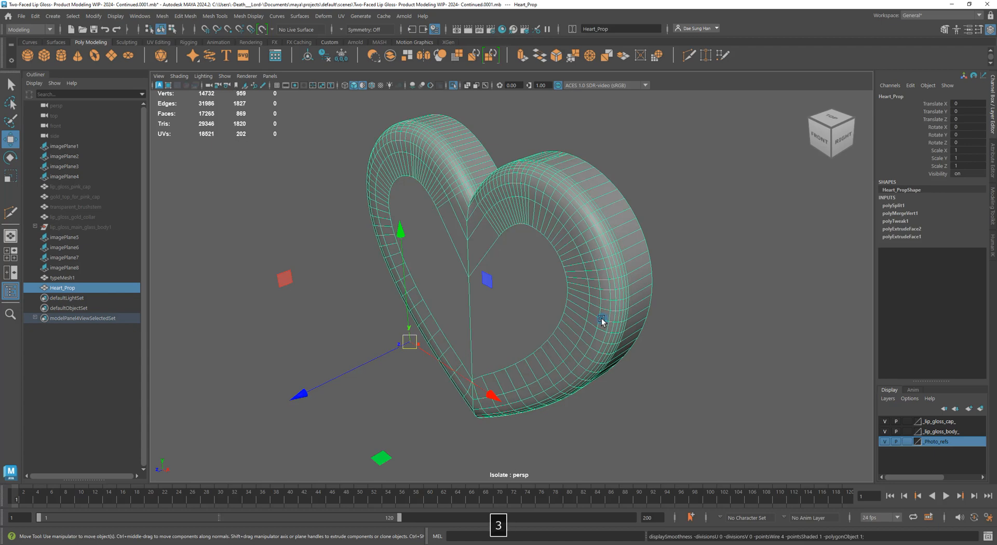
click(652, 352)
alt+drag(653, 351, 680, 278)
click(558, 249)
key(1)
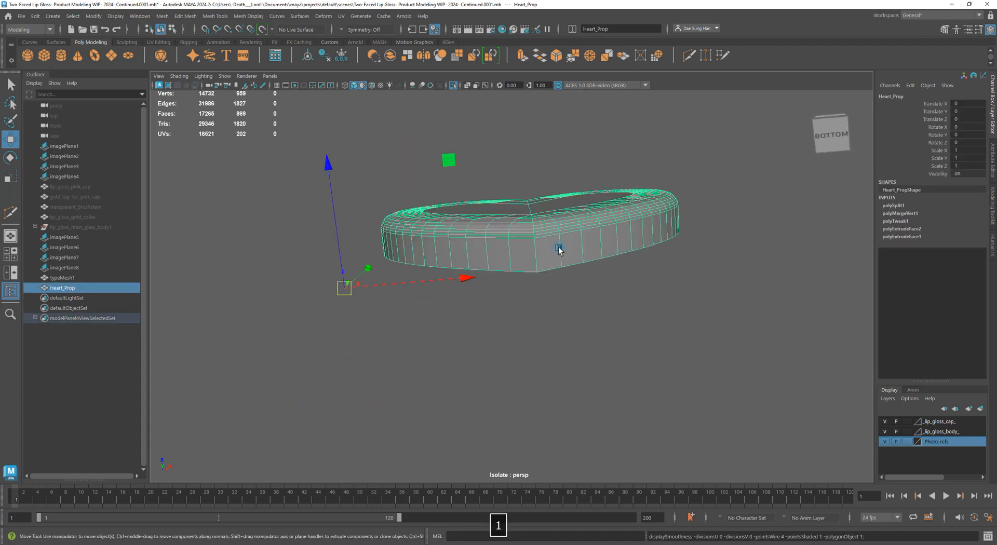
alt+drag(558, 248, 587, 323)
alt+middle_drag(488, 182, 501, 275)
alt+right_drag(500, 275, 565, 284)
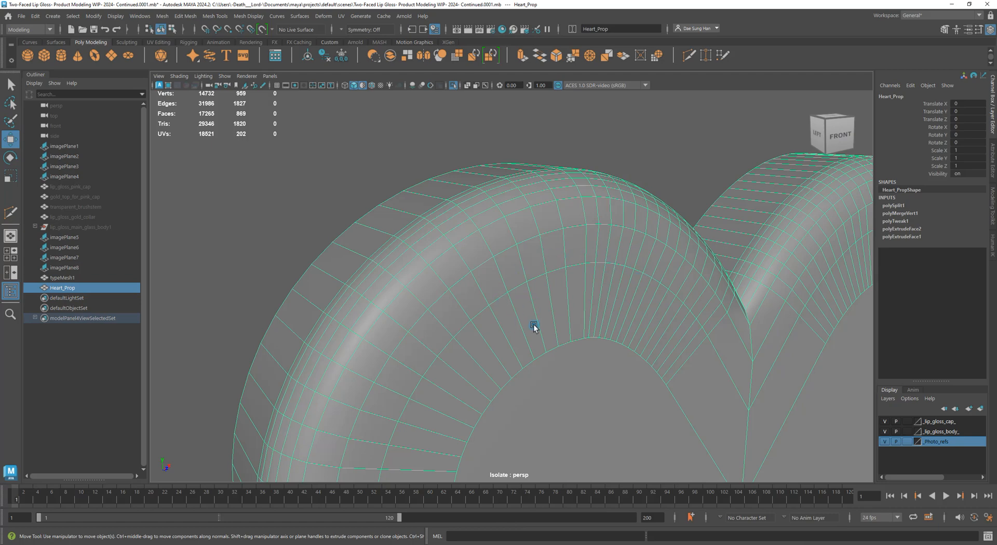
alt+right_drag(753, 363, 699, 369)
key(3)
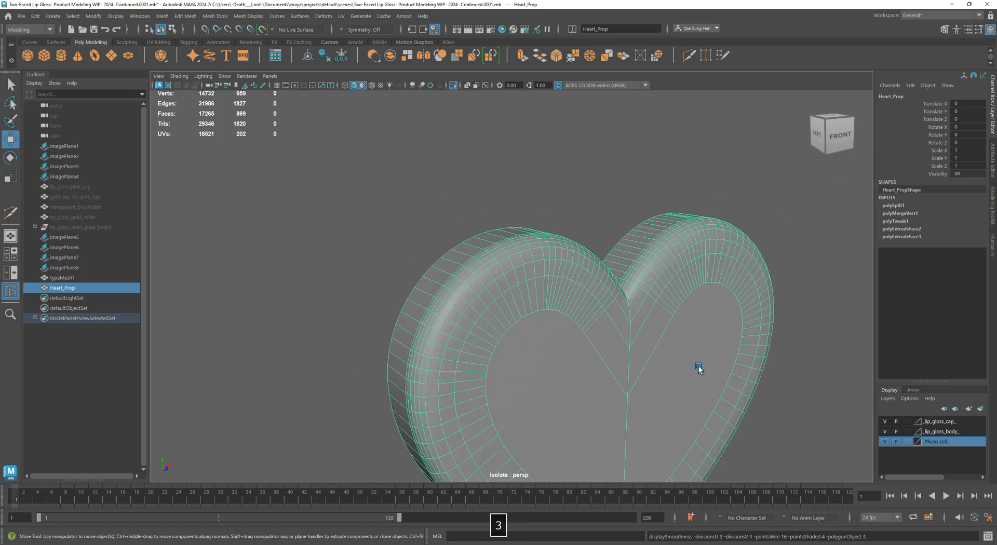
click(585, 183)
alt+middle_drag(680, 426, 669, 244)
alt+drag(670, 244, 663, 212)
alt+drag(579, 227, 629, 280)
alt+middle_drag(608, 332, 601, 204)
alt+right_drag(601, 203, 670, 323)
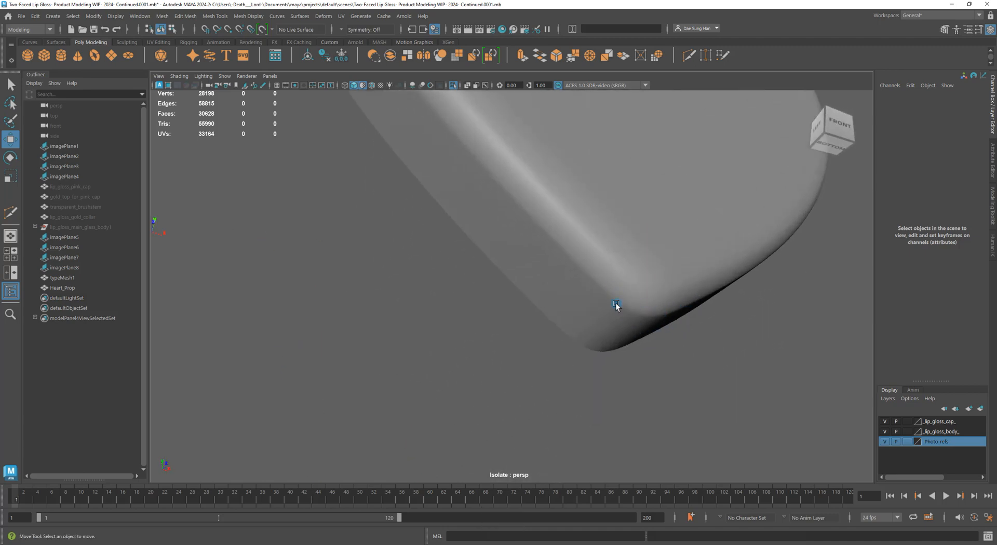
alt+right_drag(616, 306, 547, 311)
alt+drag(546, 310, 573, 351)
click(534, 289)
key(1)
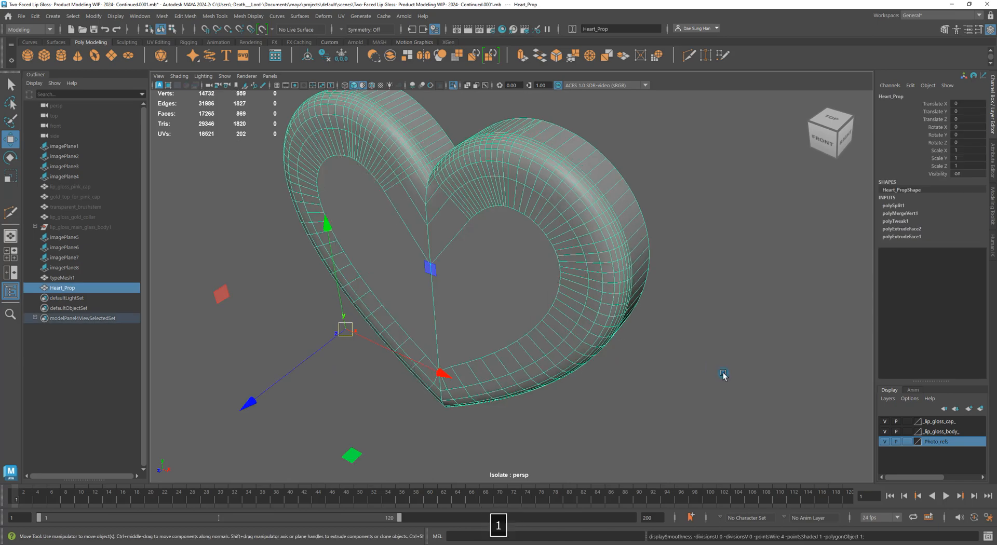
click(723, 377)
alt+drag(679, 383, 528, 298)
click(530, 264)
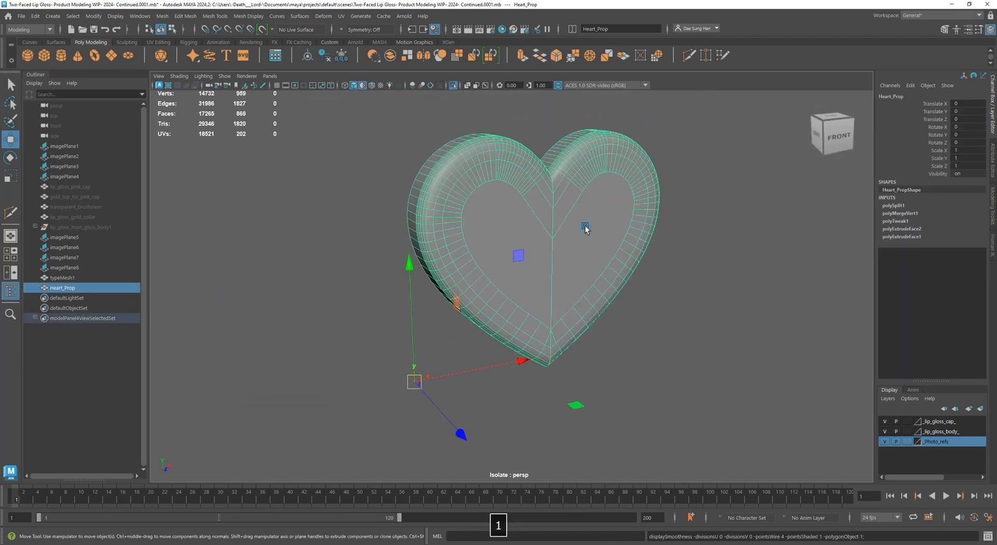
alt+drag(585, 229, 526, 210)
alt+drag(639, 266, 618, 232)
alt+right_drag(618, 232, 816, 297)
alt+drag(615, 314, 639, 318)
alt+right_drag(639, 318, 528, 319)
alt+drag(527, 318, 458, 276)
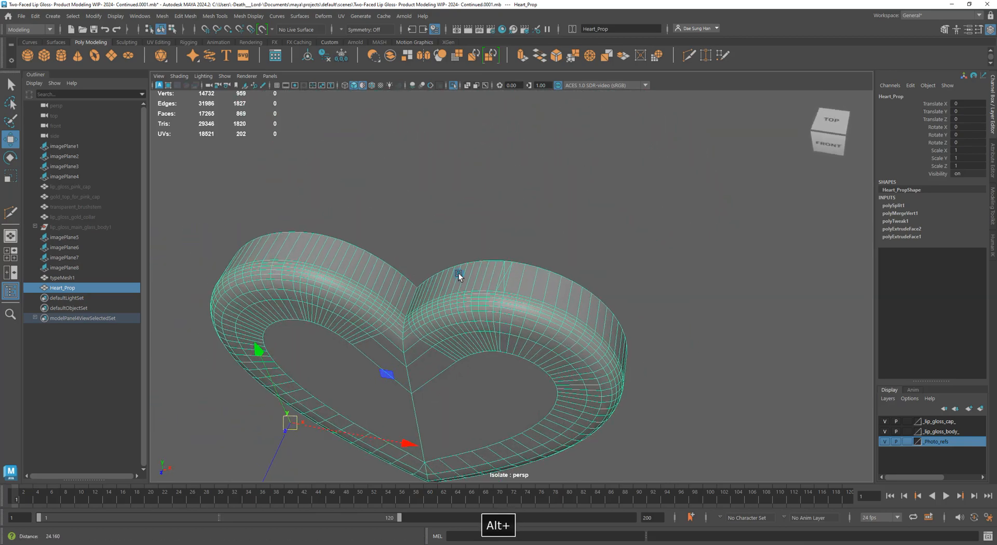
alt+right_drag(458, 276, 491, 185)
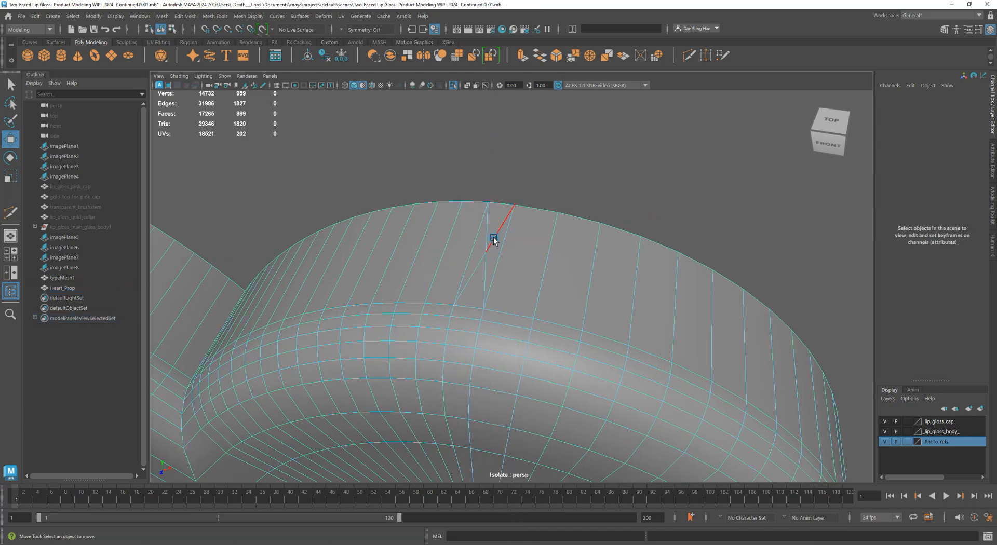
Select the two stray edges on the lobe top and inspect them in wireframe
click(493, 237)
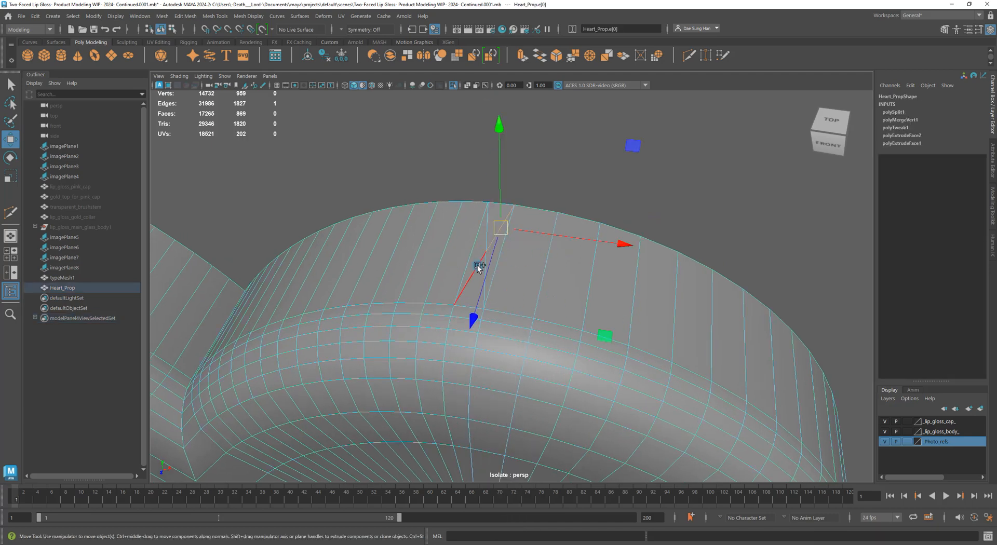
shift+click(520, 272)
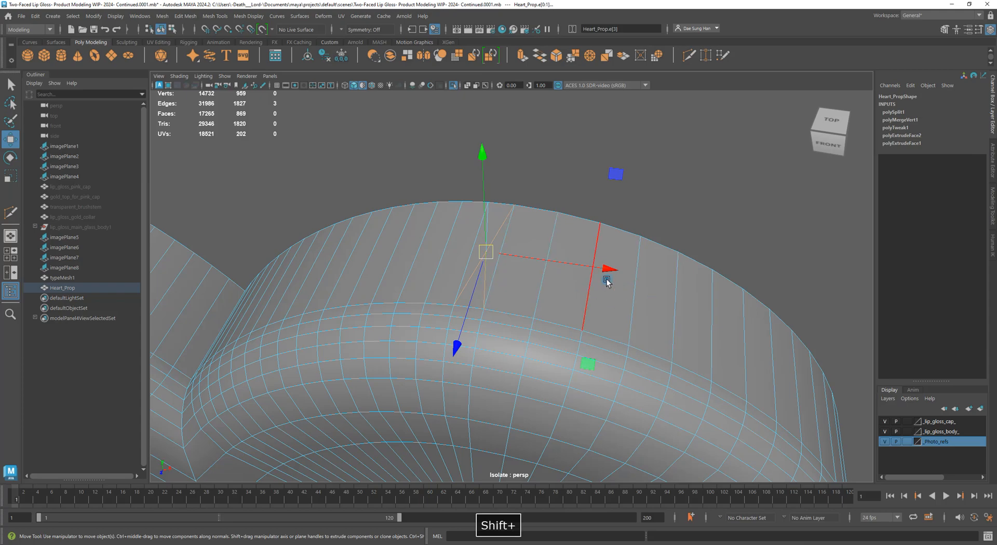
alt+drag(606, 281, 497, 274)
key(f)
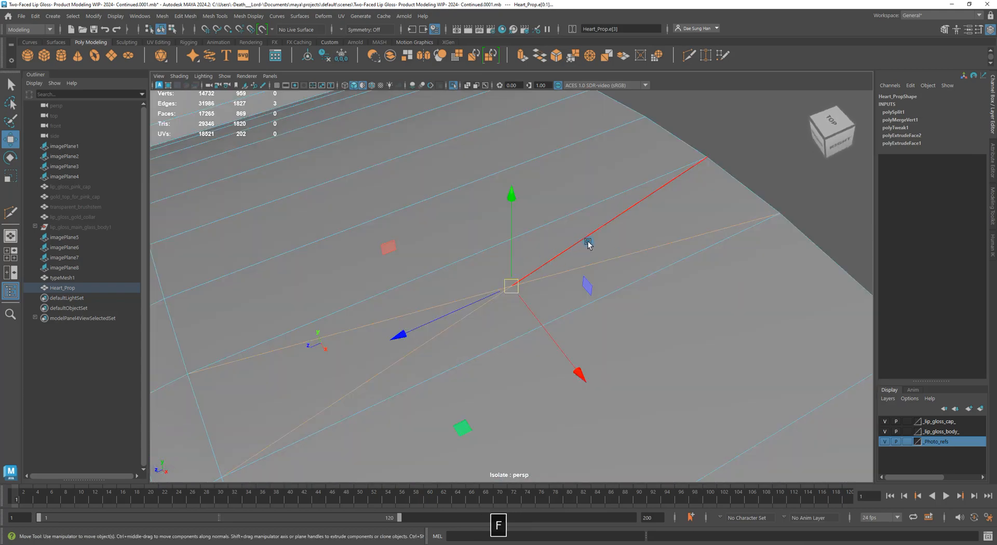
alt+right_drag(591, 243, 660, 310)
key(4)
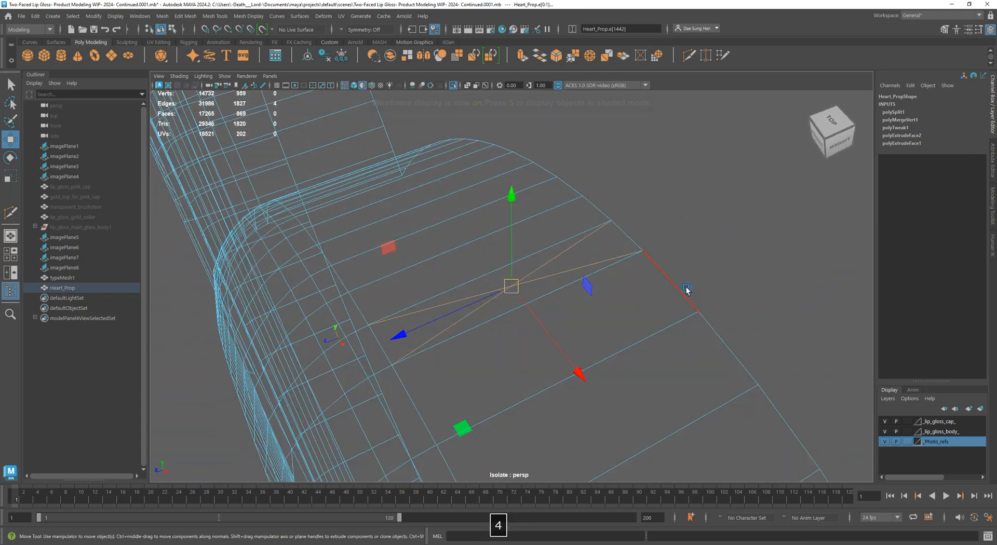
mouse_move(688, 289)
alt+mouse_down()
mouse_move(741, 274)
mouse_move(735, 285)
mouse_move(548, 328)
mouse_move(590, 277)
alt+mouse_up()
alt+right_drag(590, 277, 283, 320)
alt+middle_drag(635, 418, 504, 229)
mouse_move(529, 317)
alt+mouse_down()
mouse_move(525, 367)
mouse_move(696, 310)
mouse_move(429, 283)
mouse_move(620, 351)
mouse_move(569, 198)
alt+mouse_up()
key(5)
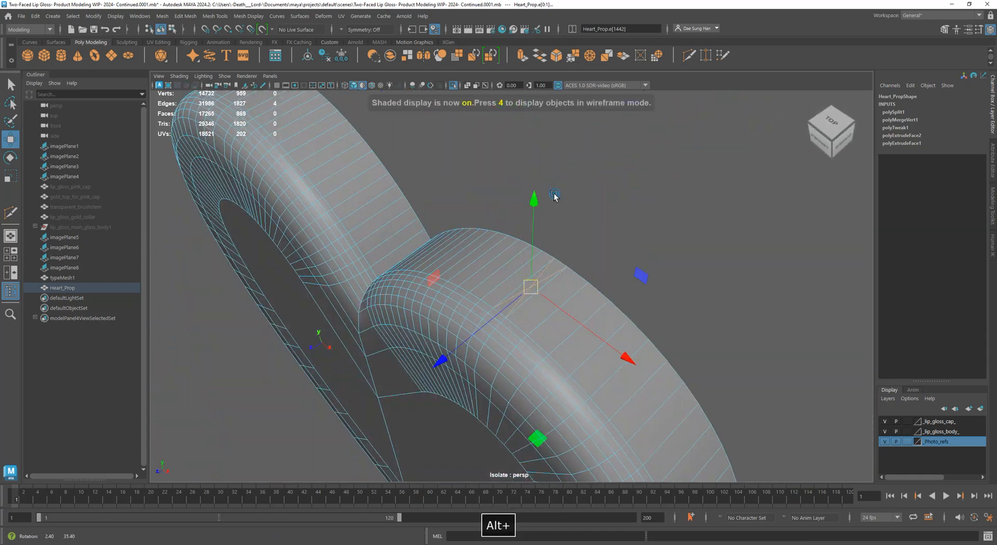
Delete the selected edges, bringing the mesh down to 866 faces
shift+right_click(574, 175)
right_drag(579, 195, 521, 192)
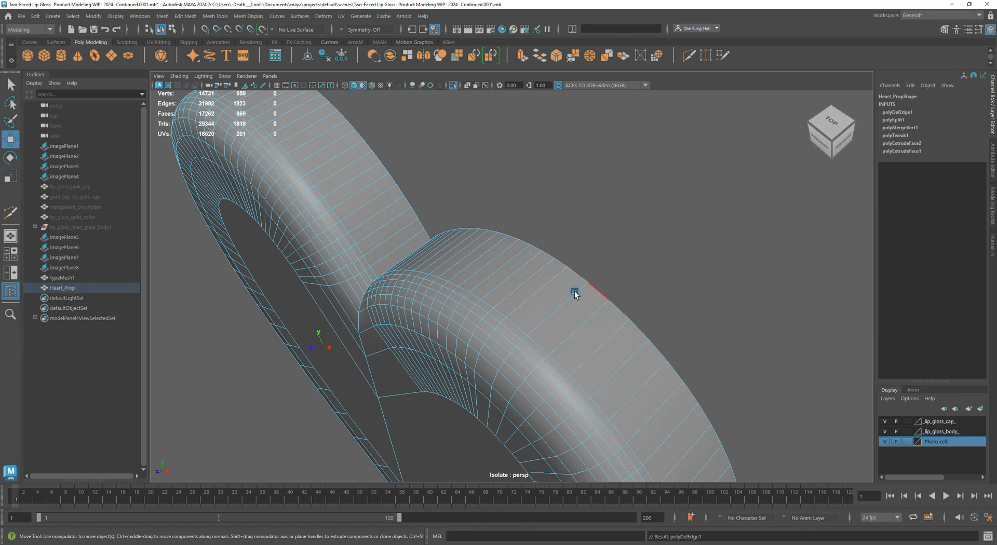
alt+drag(524, 283, 569, 289)
right_drag(569, 290, 598, 260)
Orbit to the heart's side and open the Insert Edge Loop Tool option box
alt+drag(571, 332, 586, 281)
alt+middle_drag(584, 322, 597, 218)
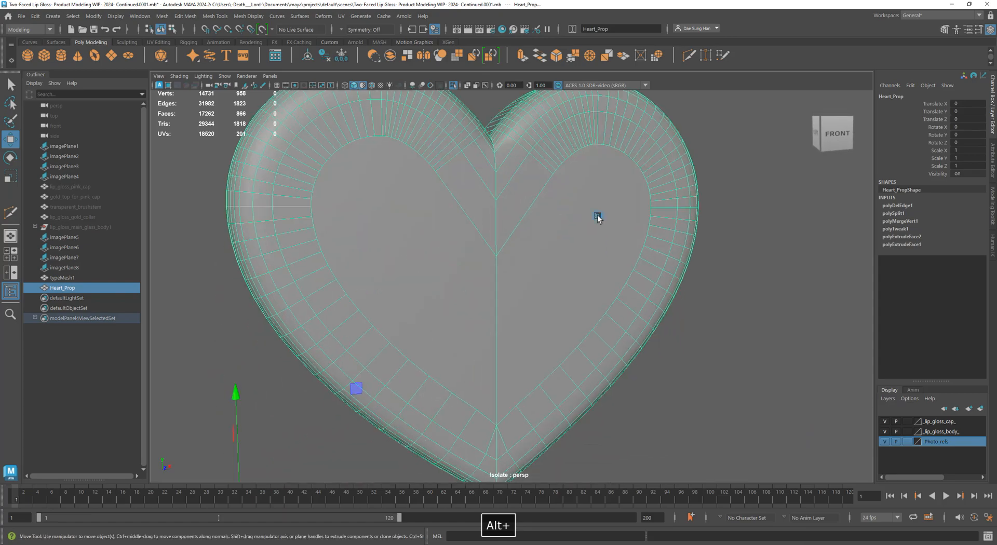
alt+drag(587, 332, 553, 233)
alt+right_drag(644, 258, 584, 349)
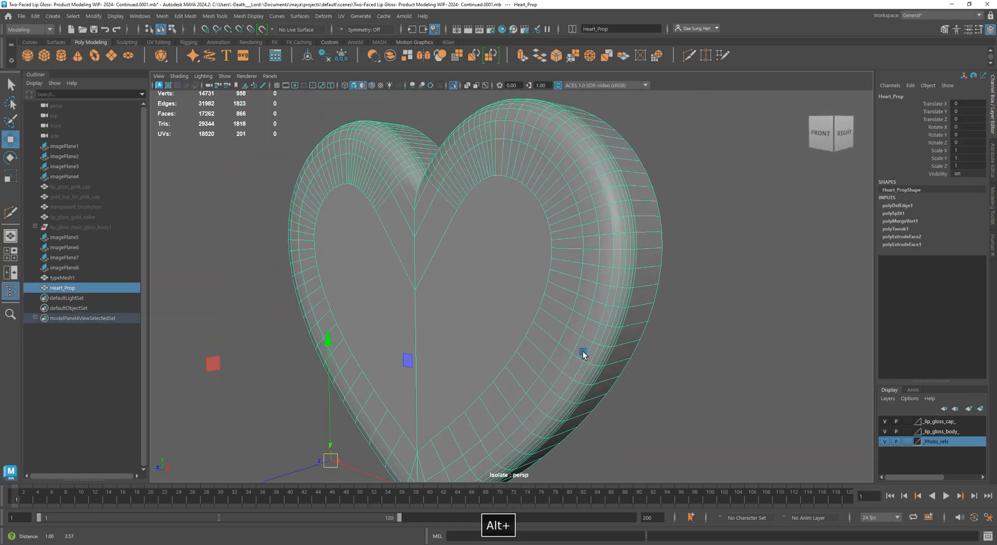
alt+drag(584, 350, 670, 352)
alt+scroll(478, 307, up, 5)
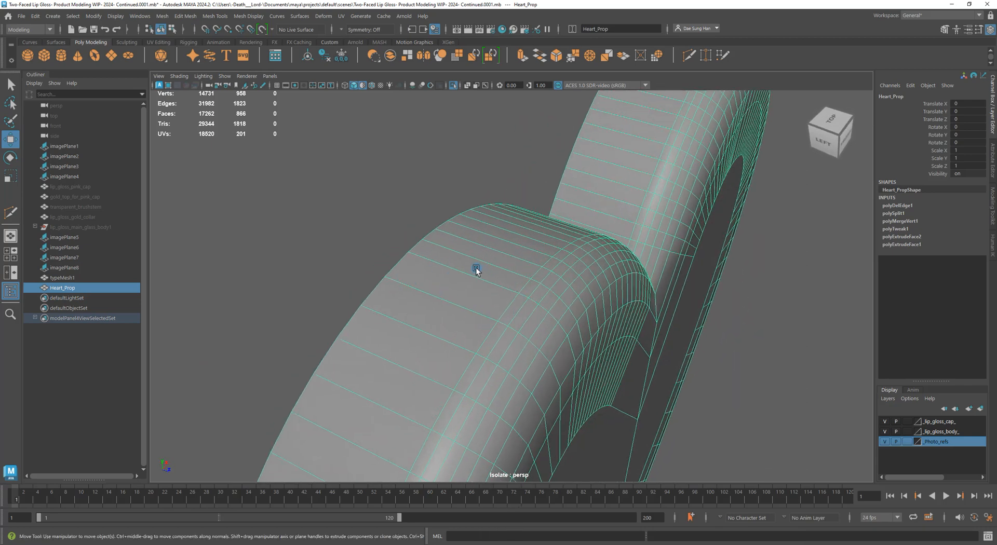
shift+right_drag(462, 267, 442, 274)
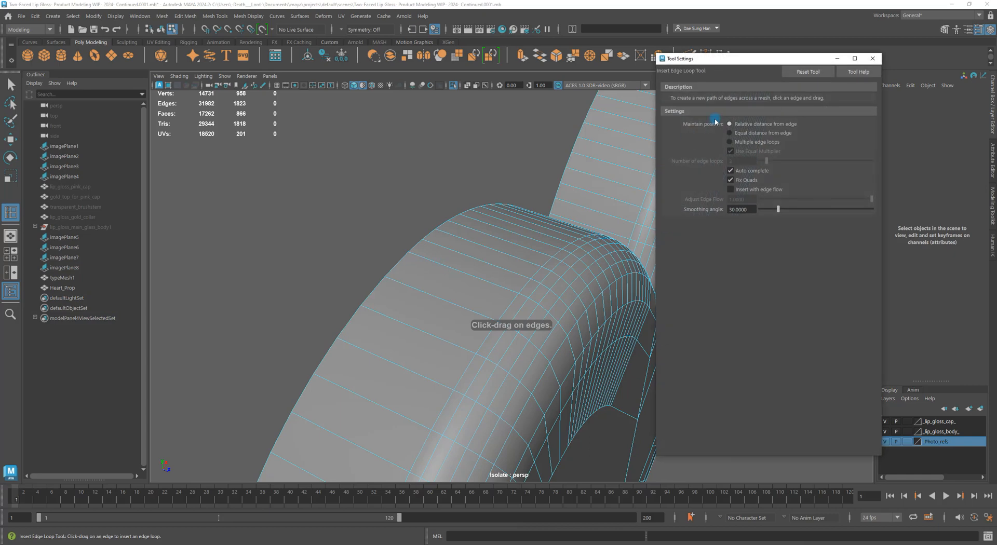
Reset the Insert Edge Loop Tool settings to their defaults
click(815, 72)
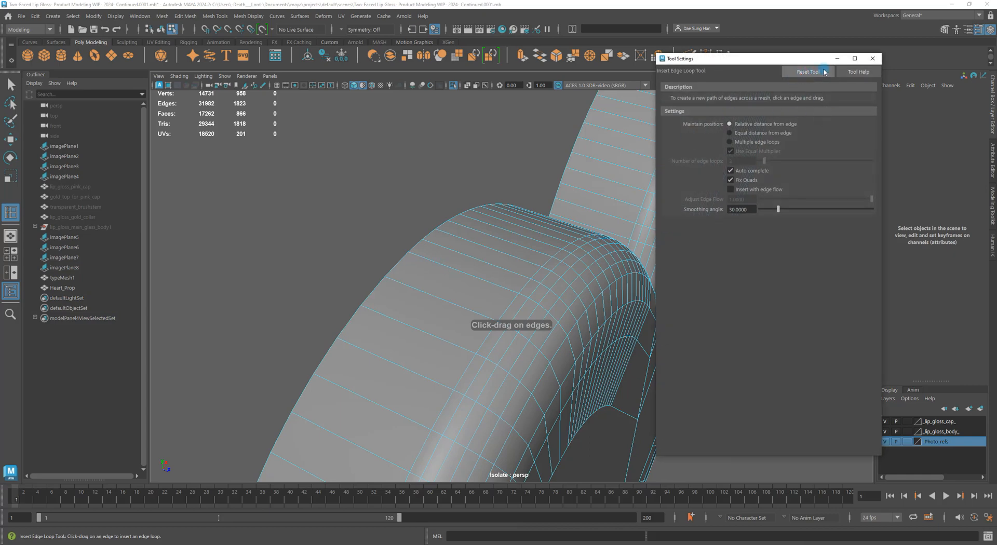
click(789, 124)
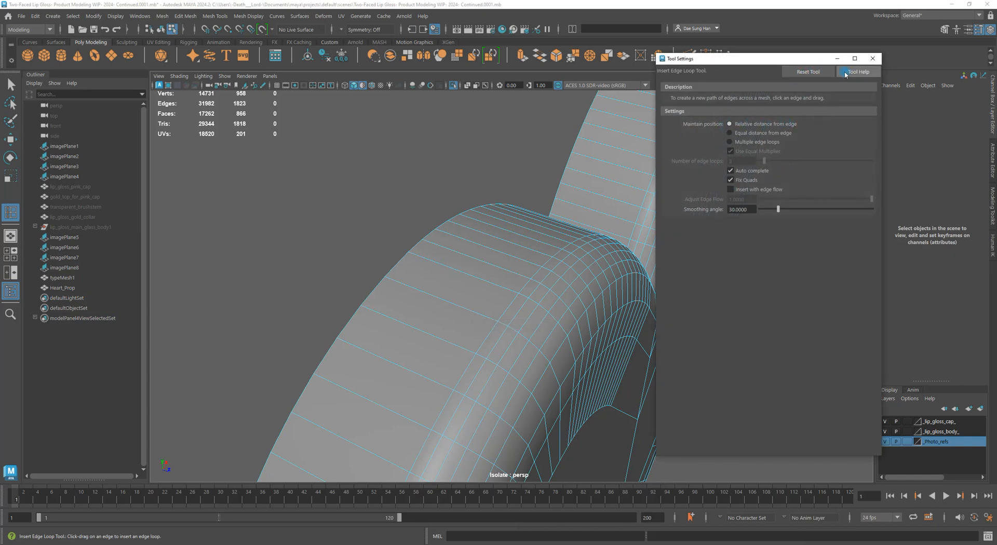
click(874, 59)
Add an edge loop along the heart's side wall beside the bevel, raising faces to 962
alt+drag(371, 291, 461, 270)
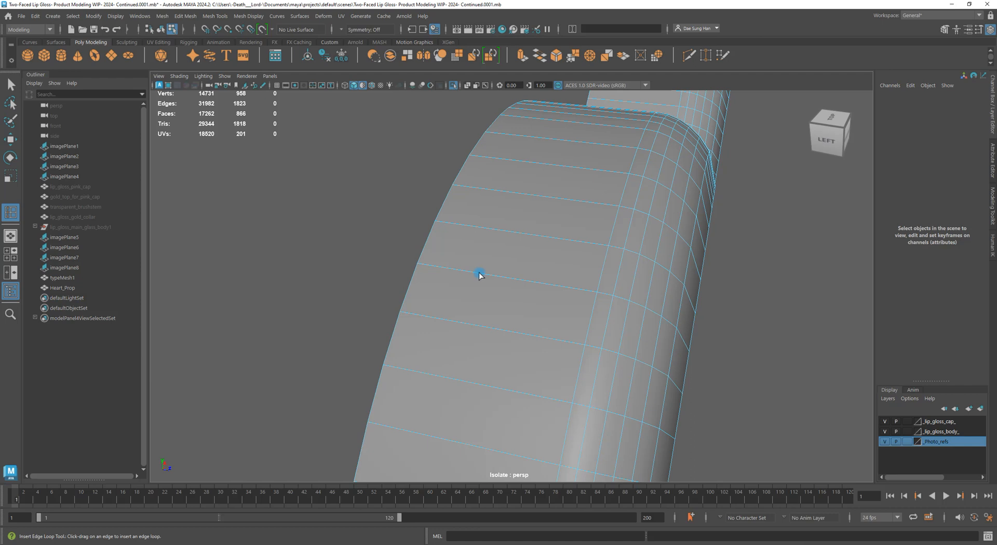
click(479, 274)
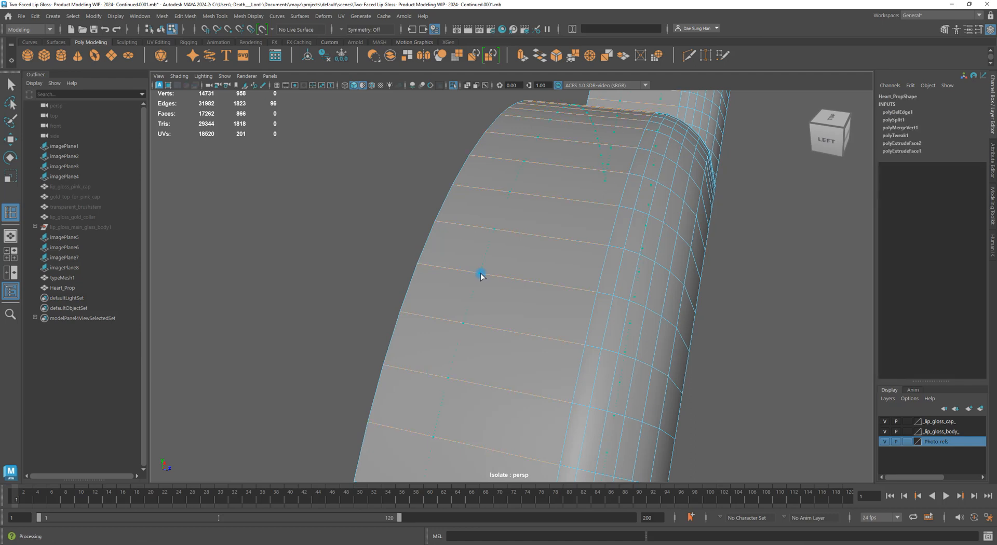
click(430, 279)
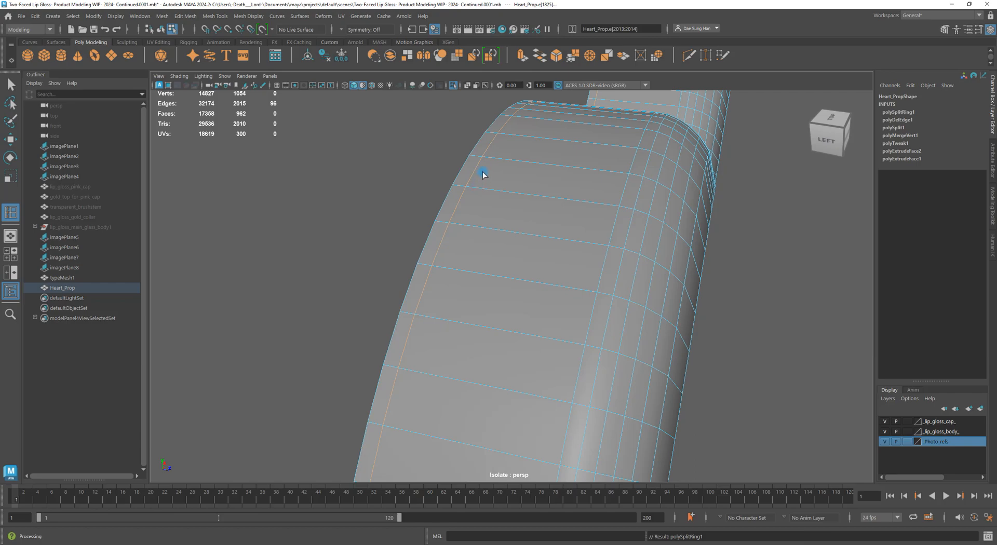
key(w)
alt+right_drag(602, 240, 467, 247)
alt+drag(467, 247, 551, 295)
alt+right_drag(551, 295, 650, 316)
alt+drag(650, 316, 422, 267)
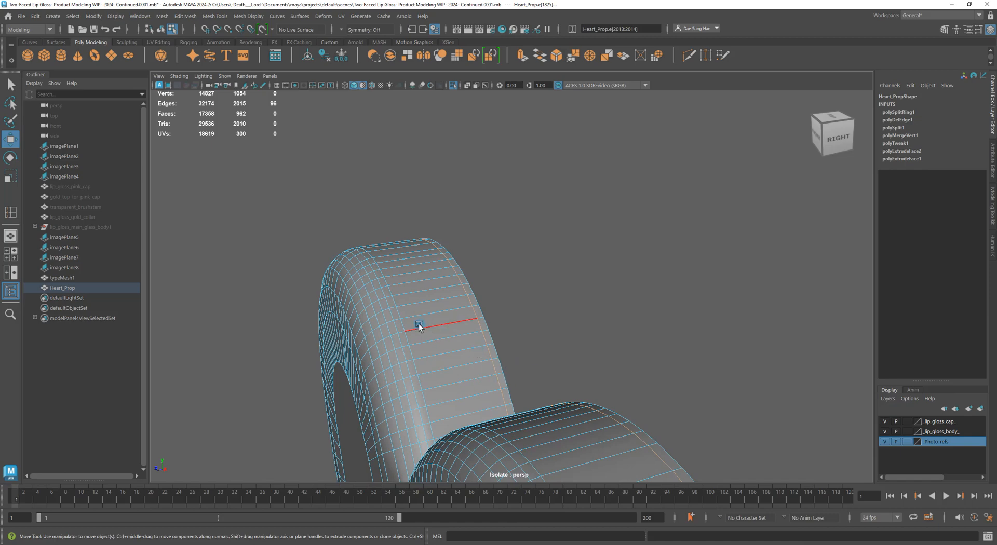
alt+drag(418, 323, 567, 293)
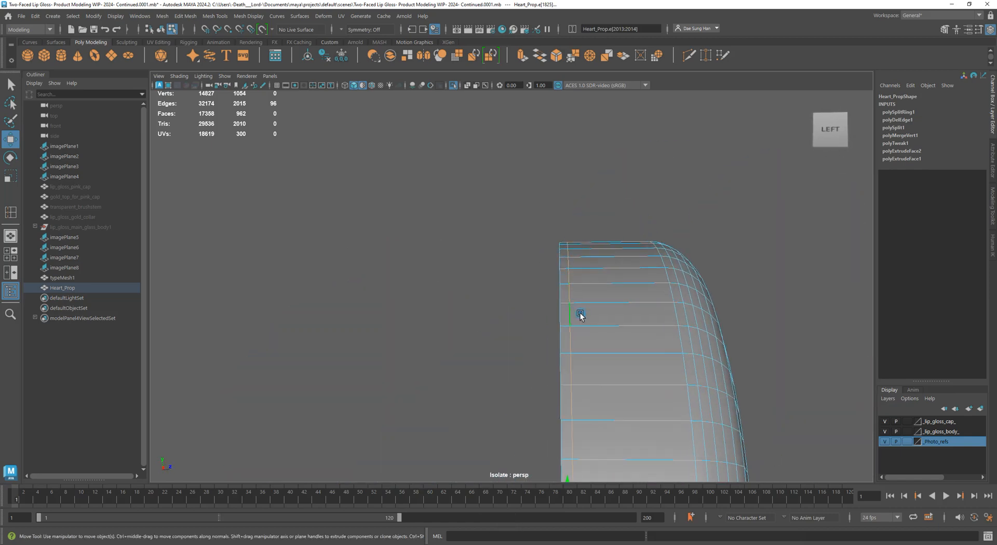
click(770, 245)
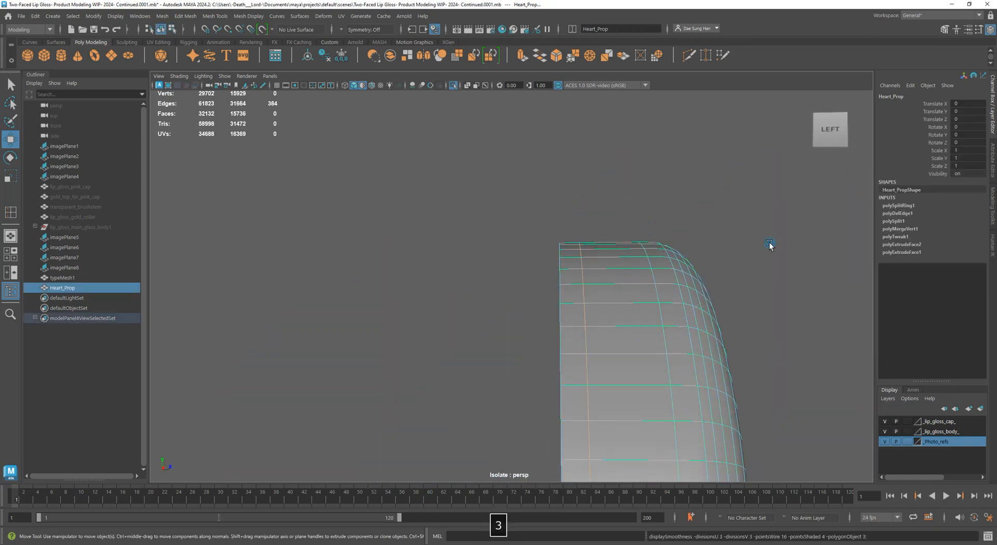
alt+drag(770, 245, 612, 285)
click(558, 328)
key(3)
click(600, 273)
click(486, 256)
alt+drag(486, 255, 479, 198)
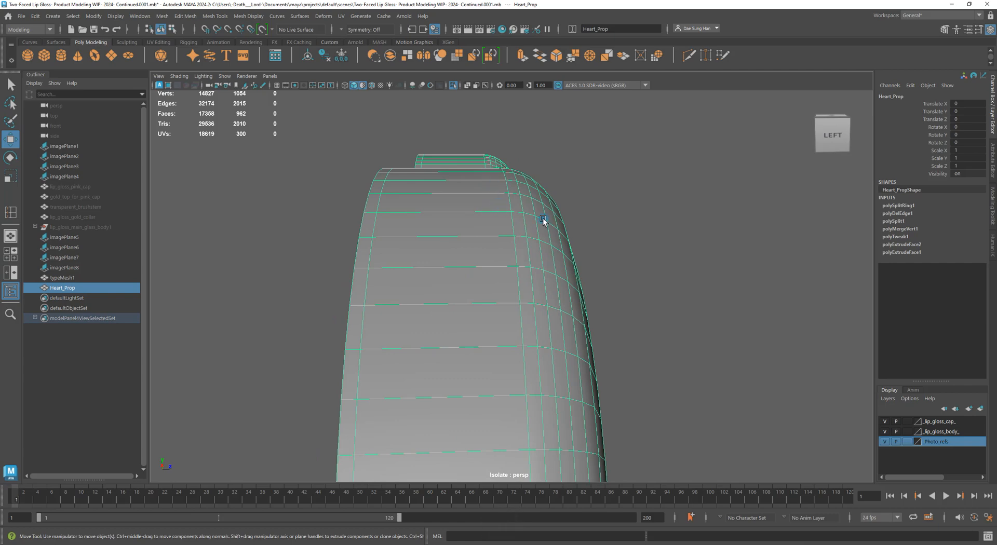
key(1)
alt+drag(539, 216, 479, 164)
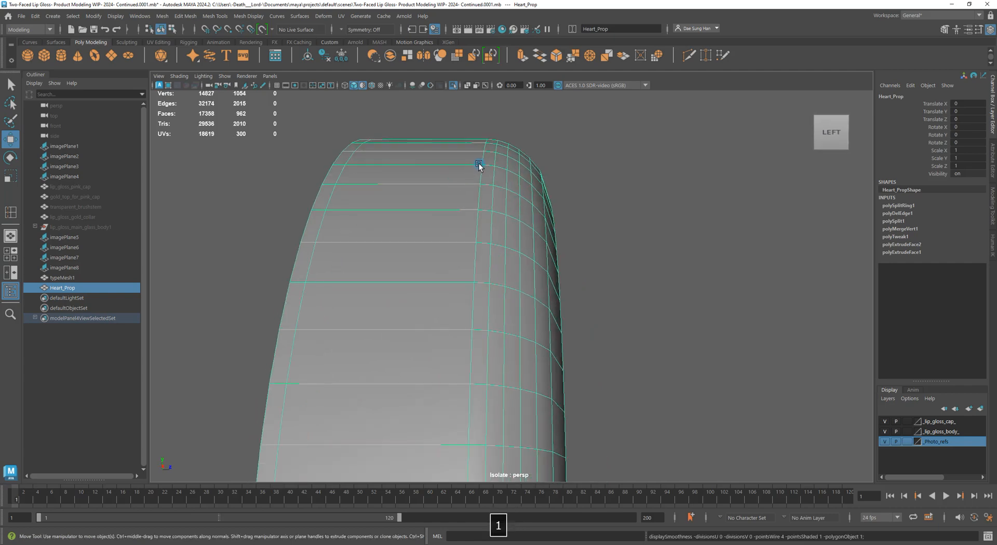
key(F10)
double_click(485, 154)
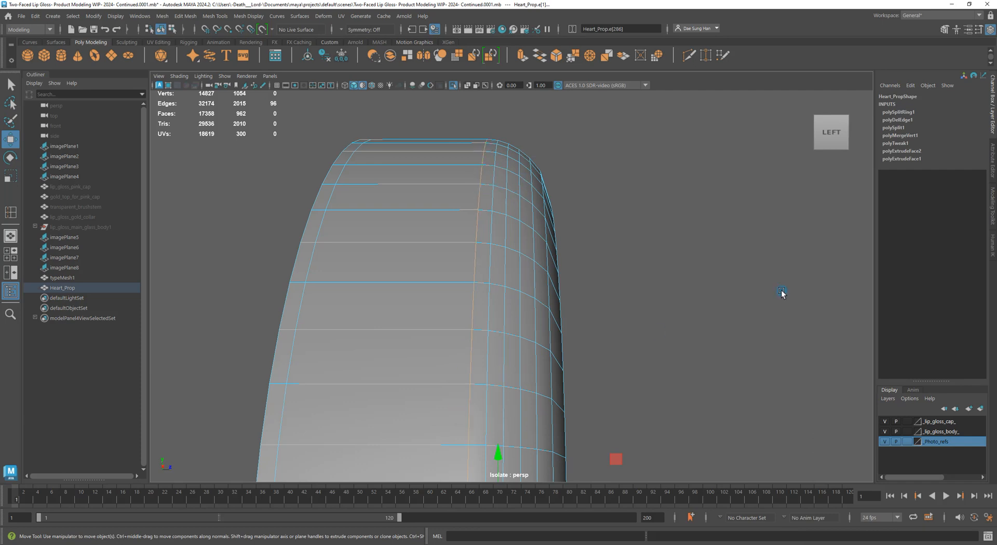
key(3)
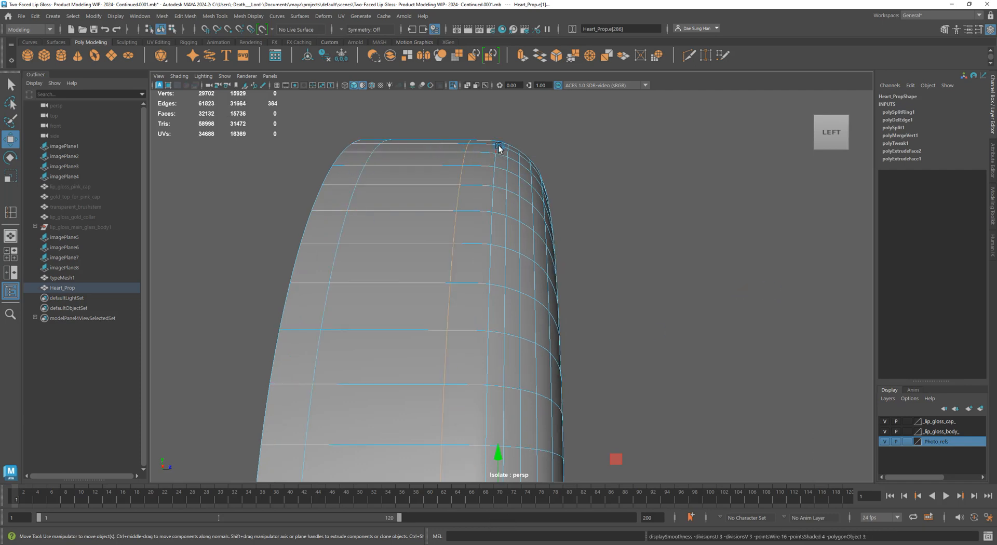
key(1)
key(3)
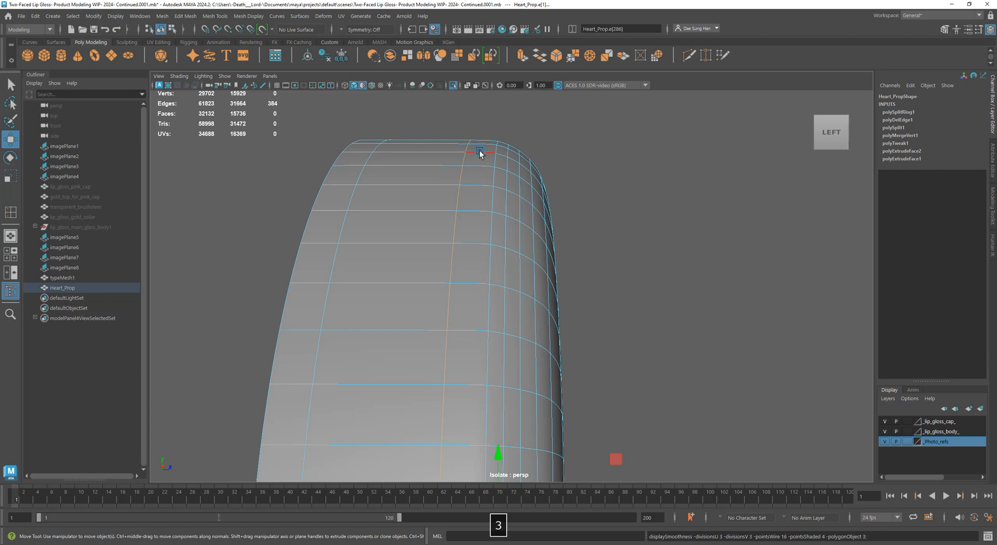
key(1)
right_drag(467, 191, 538, 155)
click(542, 153)
click(502, 174)
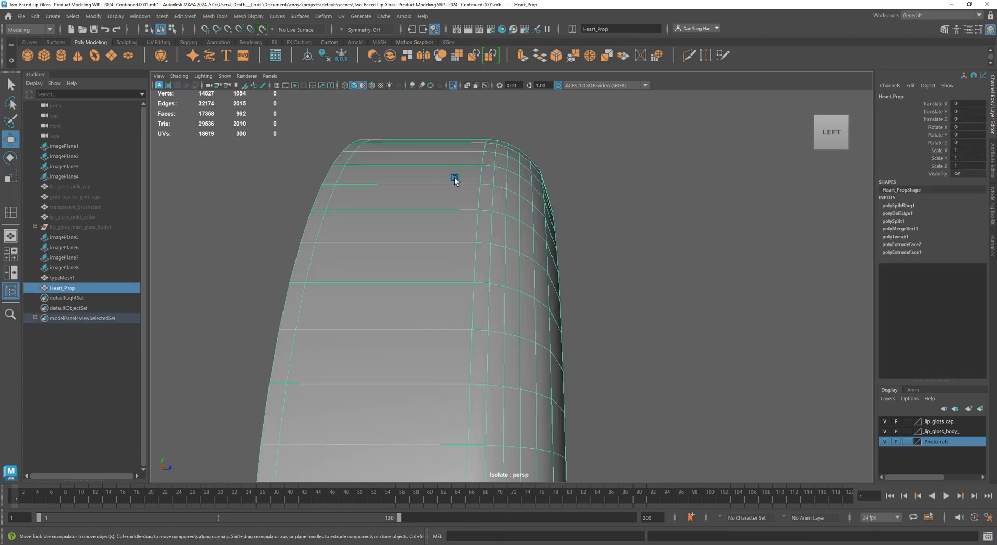
Insert a second edge loop (polySplitRing2) beside the heart's bevel with the Insert Edge Loop Tool
shift+right_click(390, 178)
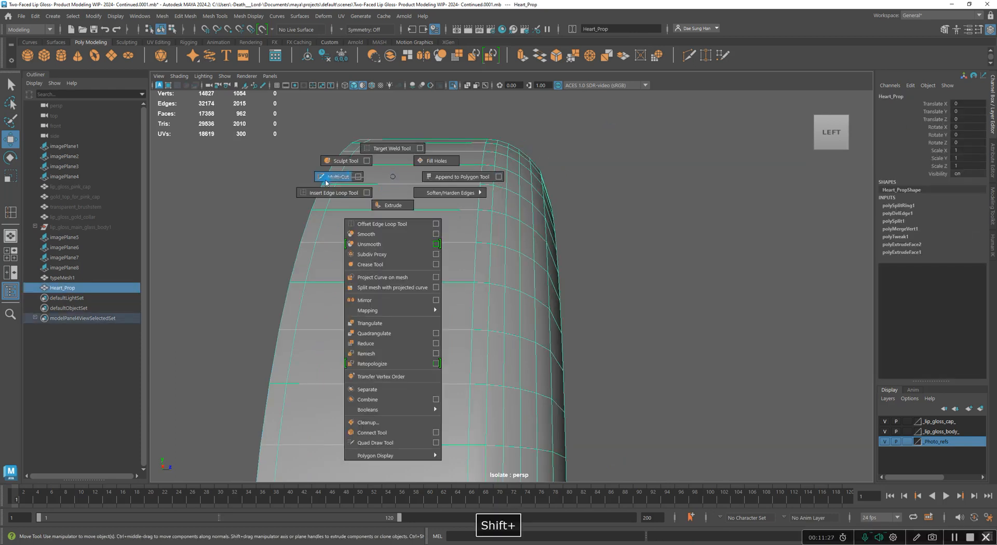
click(331, 193)
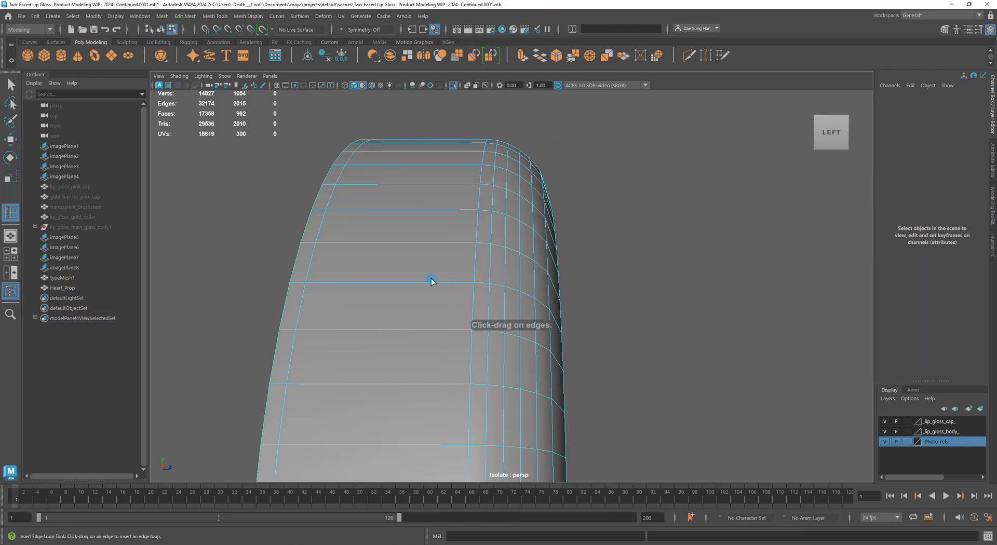
click(422, 166)
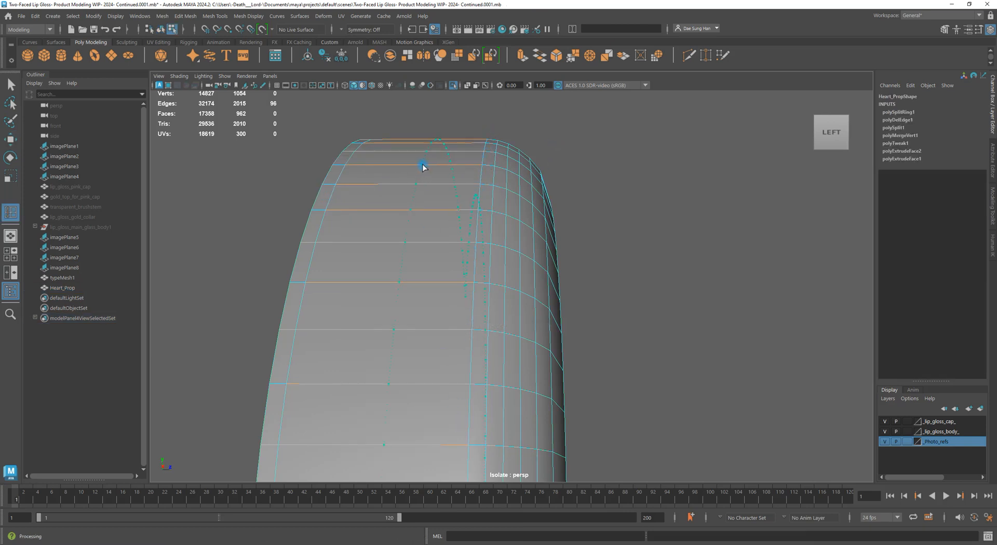
click(473, 163)
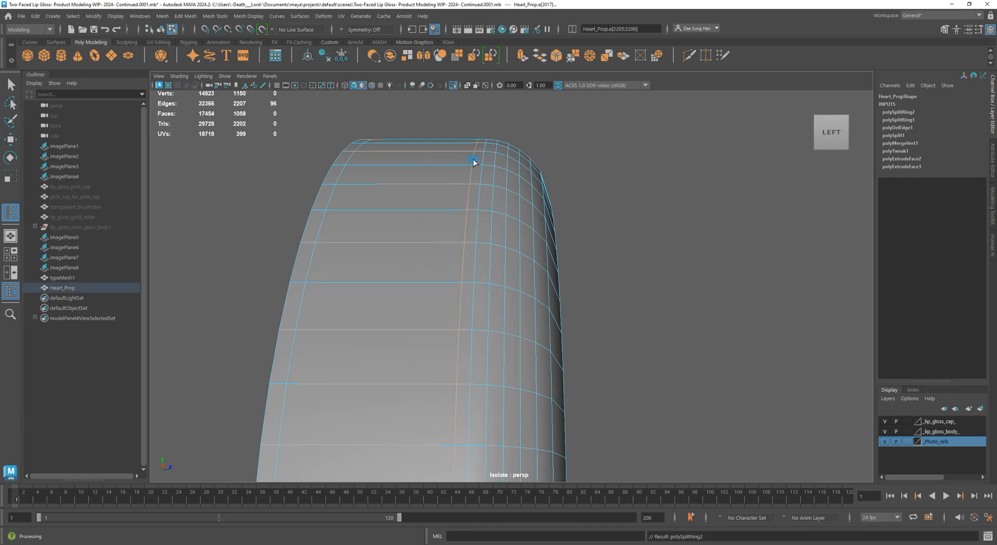
key(w)
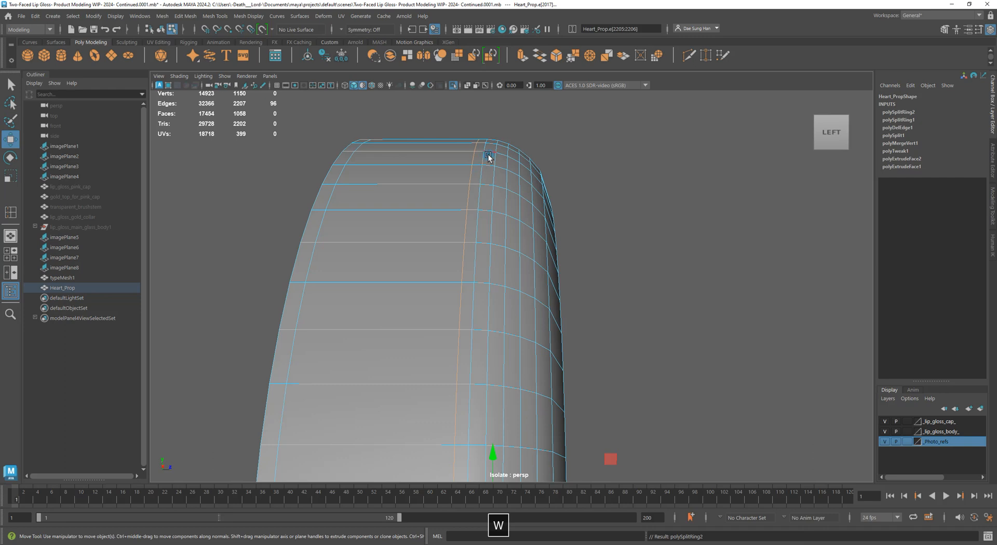
Reselect the heart, preview it smoothed, then select the new vertical edge loop near the bevel
click(504, 177)
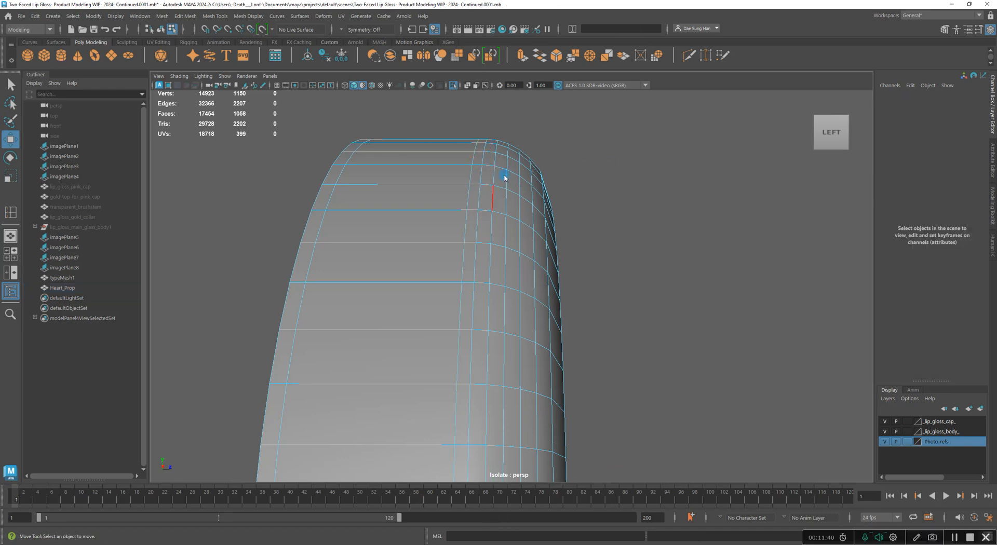
click(513, 208)
key(3)
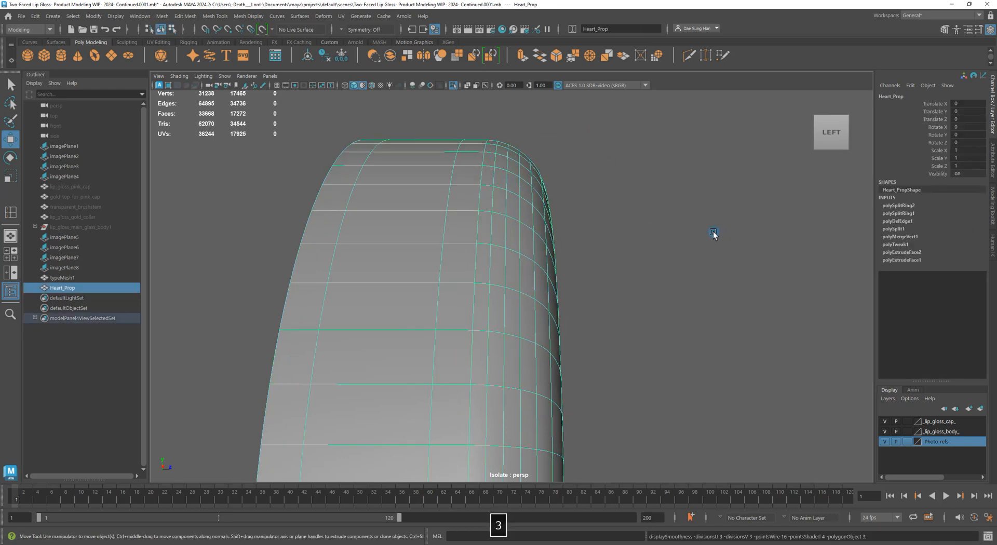
key(1)
right_drag(557, 201, 504, 138)
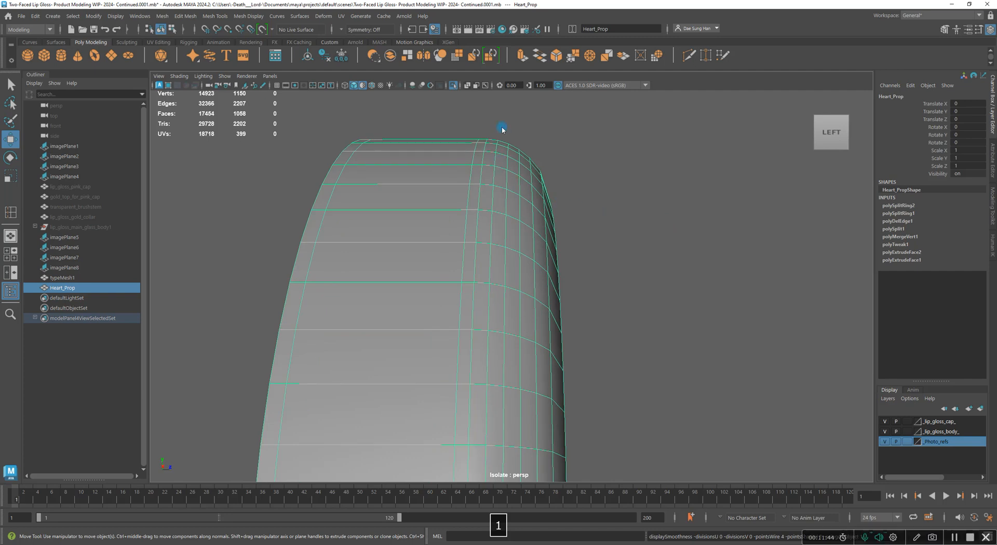
double_click(482, 154)
Compare smoothed (3) and unsmoothed (1) previews from above to check the tighter bevel
key(3)
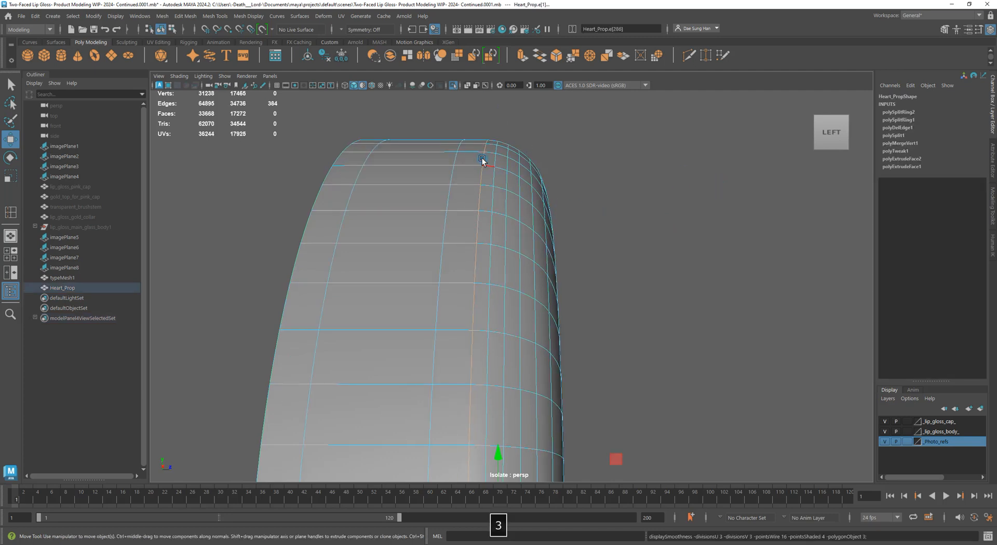
key(1)
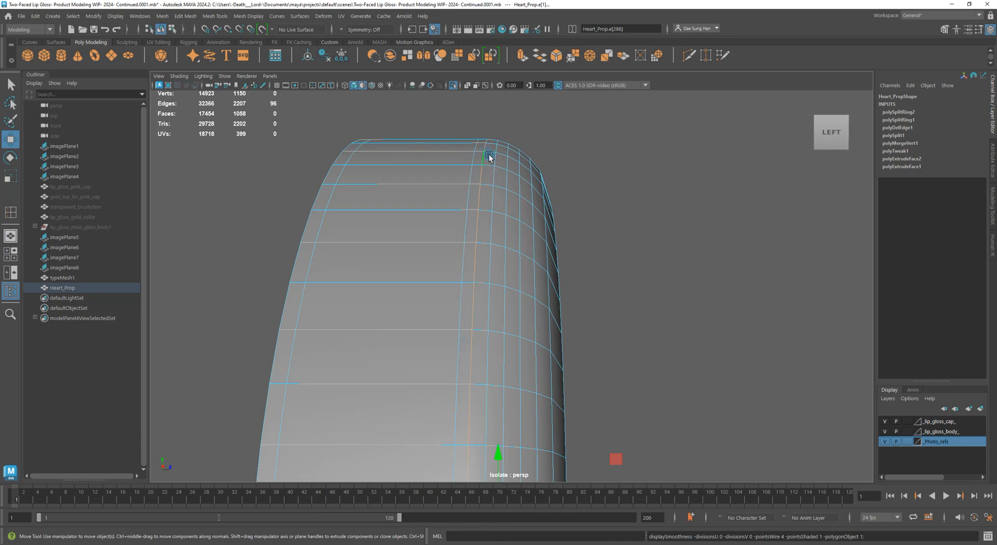
key(3)
key(1)
key(3)
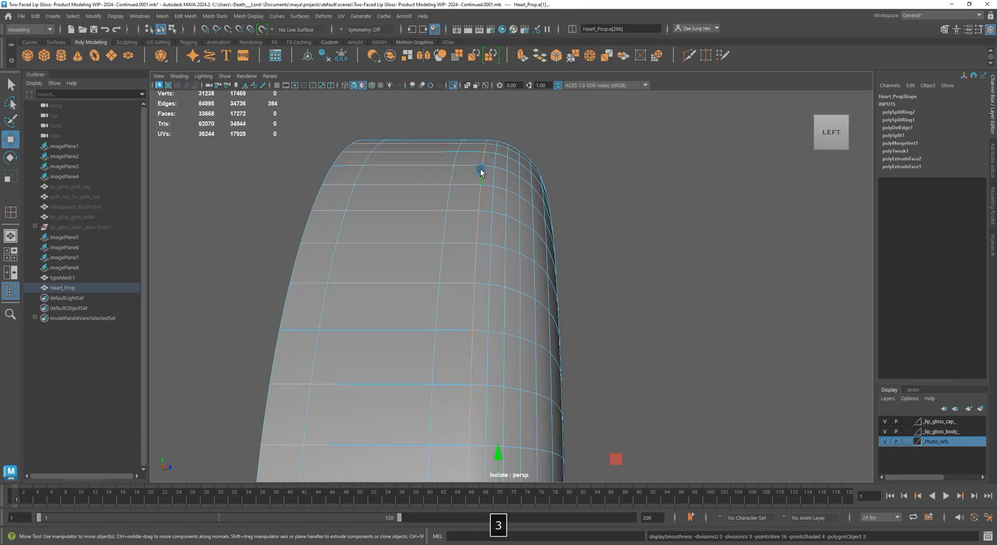
alt+drag(583, 151, 484, 258)
key(3)
key(1)
key(3)
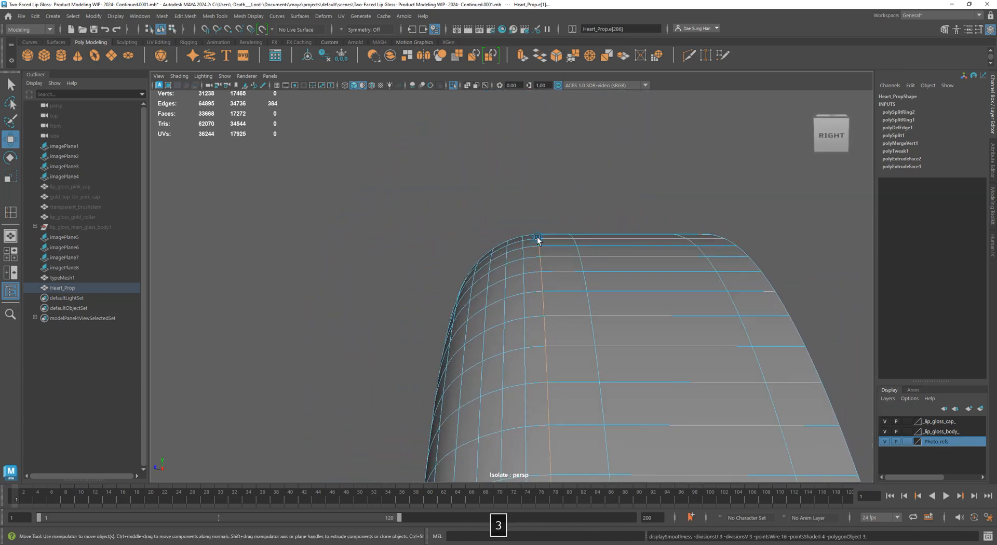
key(F8)
Orbit and zoom out around the heart, toggling its smoothed preview off and on
alt+drag(503, 296, 507, 276)
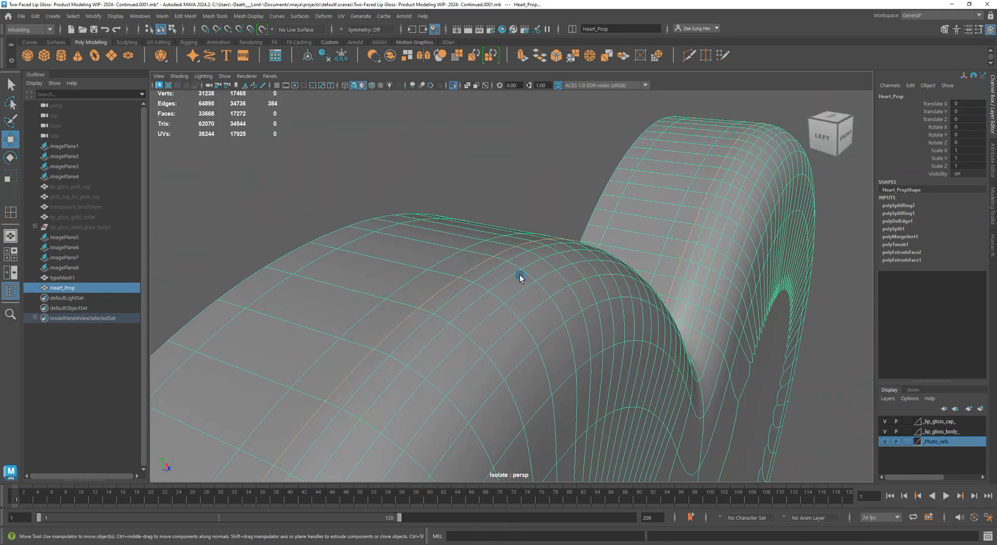
alt+drag(616, 247, 705, 252)
alt+right_drag(706, 252, 329, 249)
click(385, 209)
alt+drag(691, 238, 558, 264)
click(509, 304)
key(1)
alt+drag(510, 305, 626, 347)
key(3)
From an angled front view, compare the heart's smoothed and unsmoothed bevel, ending with smoothing off
click(592, 311)
alt+right_drag(626, 347, 403, 319)
alt+scroll(470, 324, down, 3)
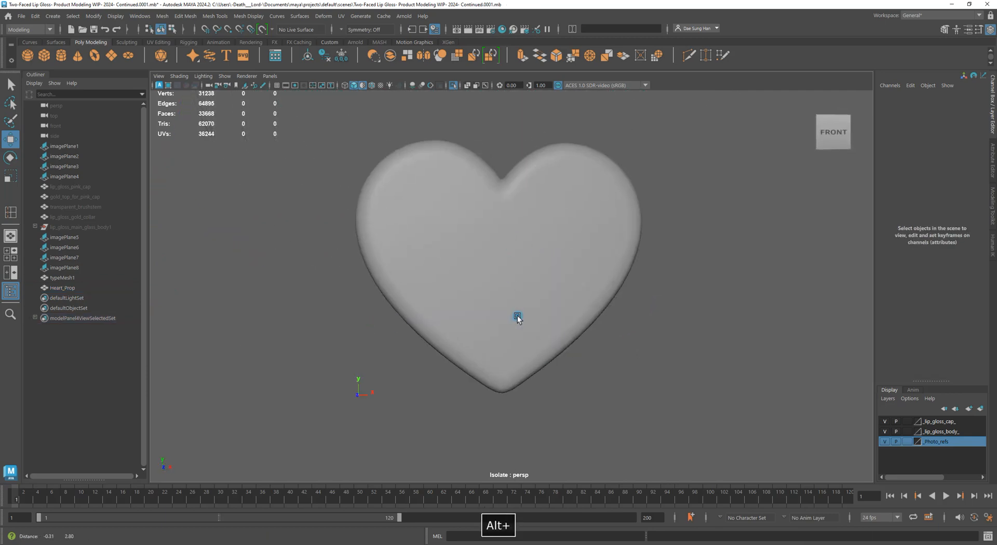
alt+drag(516, 319, 563, 249)
click(516, 318)
key(1)
key(3)
key(1)
key(3)
alt+scroll(573, 214, up, 3)
alt+scroll(573, 215, down, 2)
key(1)
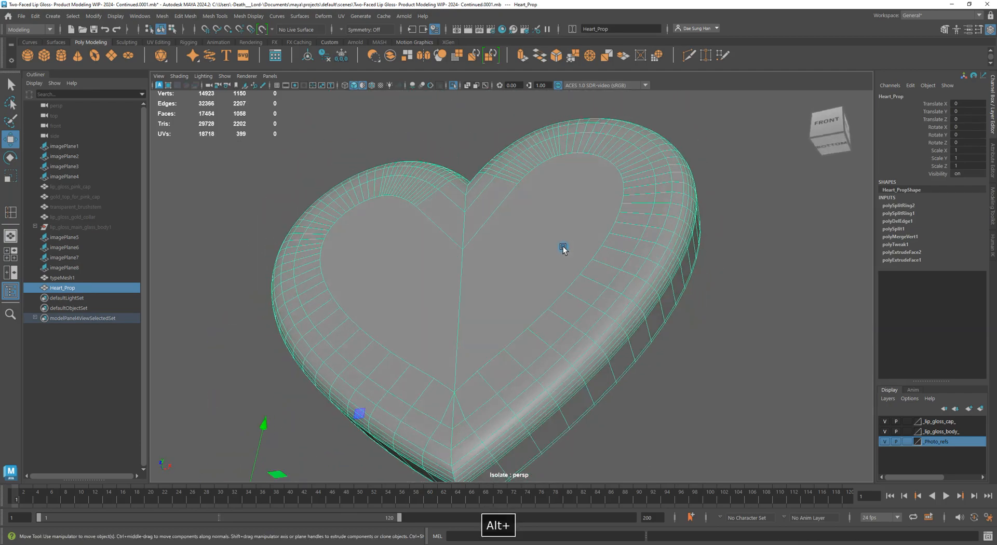
Inspect the bevel's front, bottom tip, top and side, leaving the smoothed preview off
alt+right_drag(563, 249, 567, 205)
alt+drag(567, 206, 531, 279)
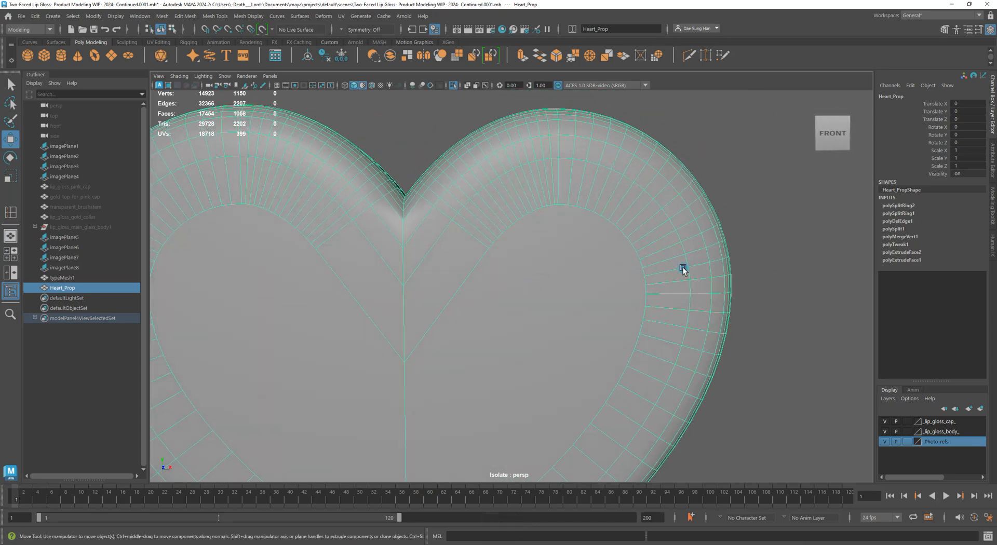
alt+middle_drag(544, 315, 659, 282)
alt+drag(658, 282, 631, 303)
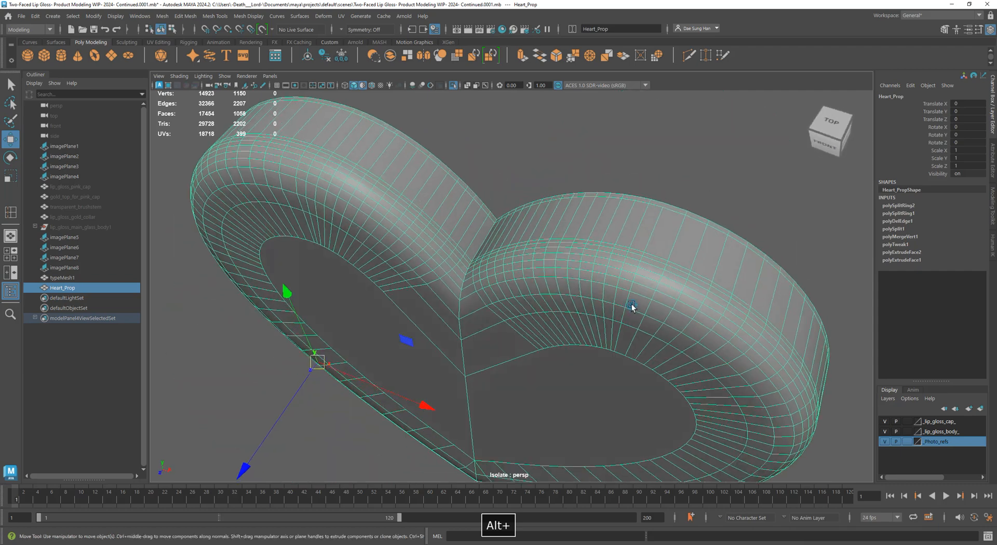
key(3)
click(683, 202)
alt+drag(660, 358, 634, 285)
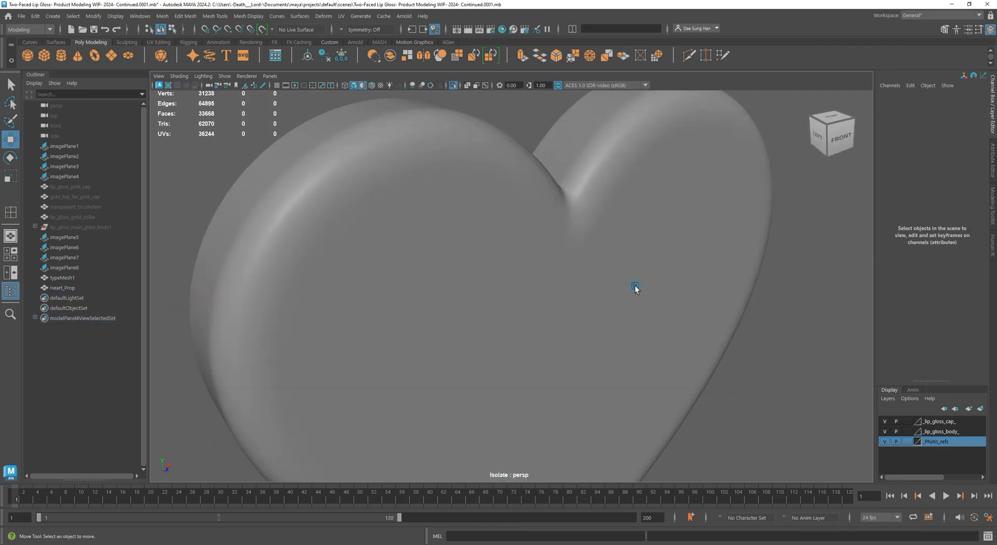
click(617, 281)
scroll(707, 369, down, 5)
click(737, 387)
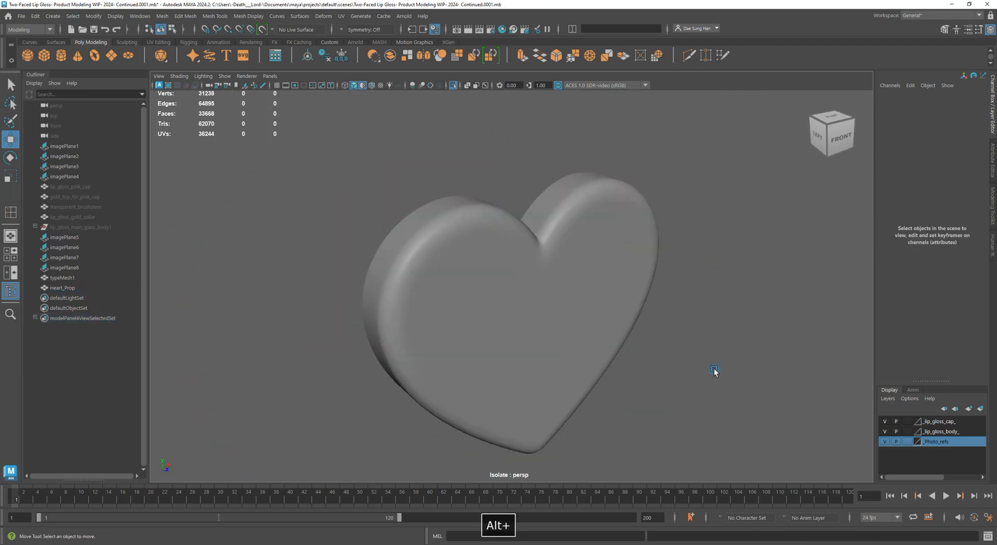
alt+drag(714, 370, 710, 341)
click(570, 314)
key(1)
alt+drag(570, 314, 543, 297)
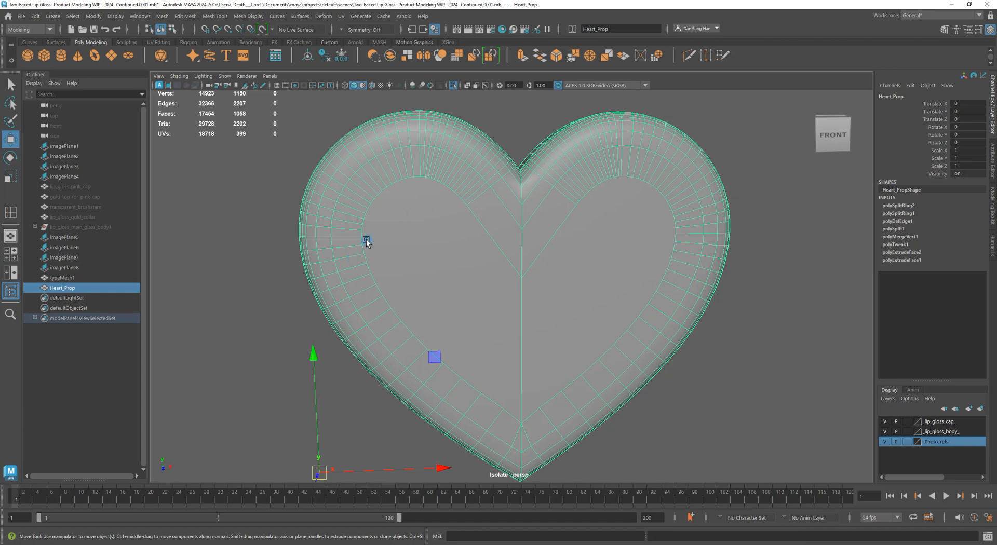
click(705, 445)
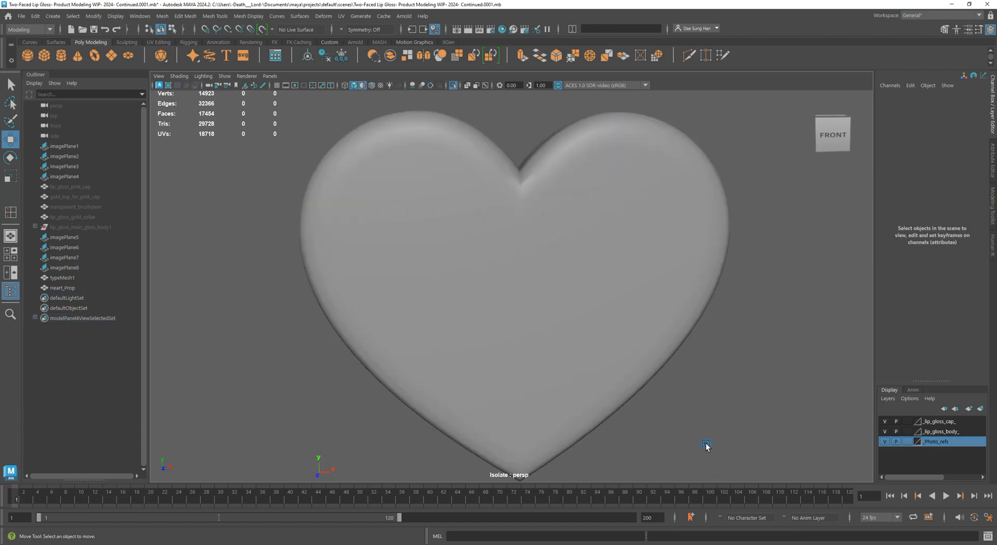
Delete all construction history on Heart_Prop, keeping its 1058 faces, and view it from the side
click(564, 319)
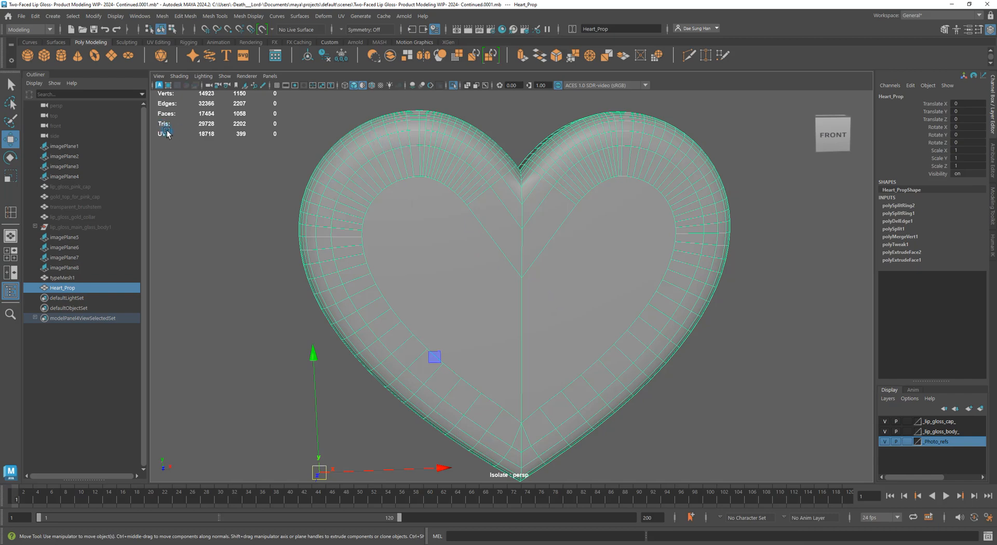
click(325, 56)
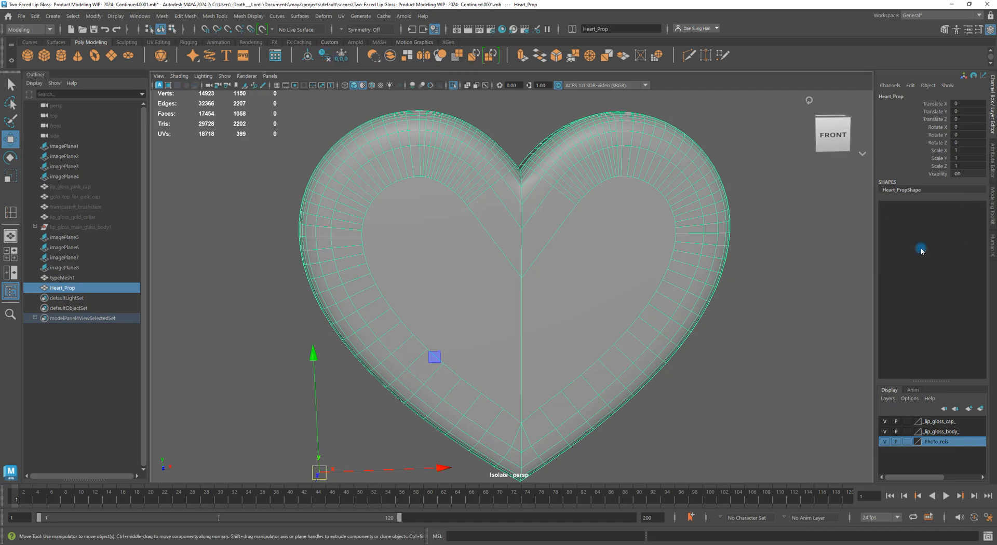
key(w)
scroll(720, 345, down, 3)
click(735, 347)
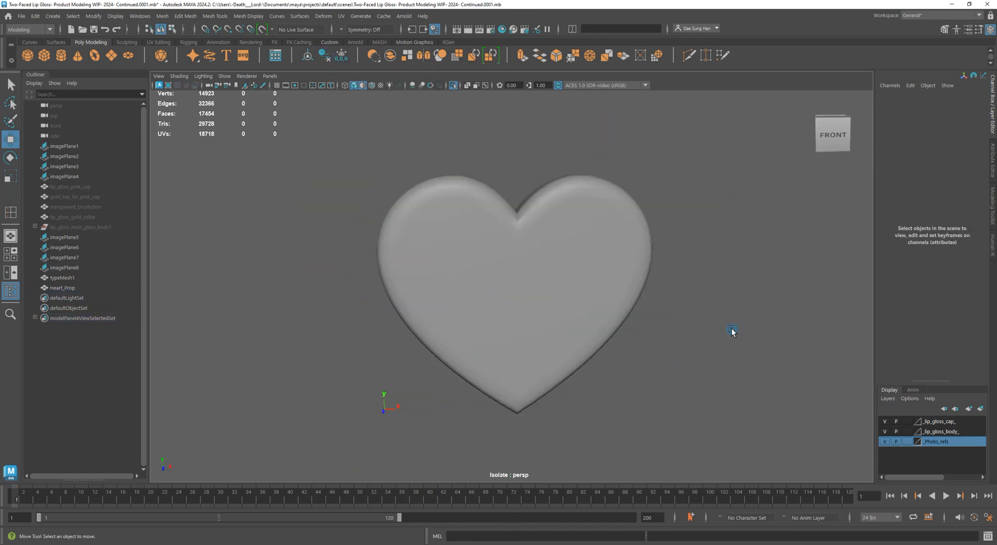
scroll(732, 331, down, 5)
alt+drag(707, 294, 554, 290)
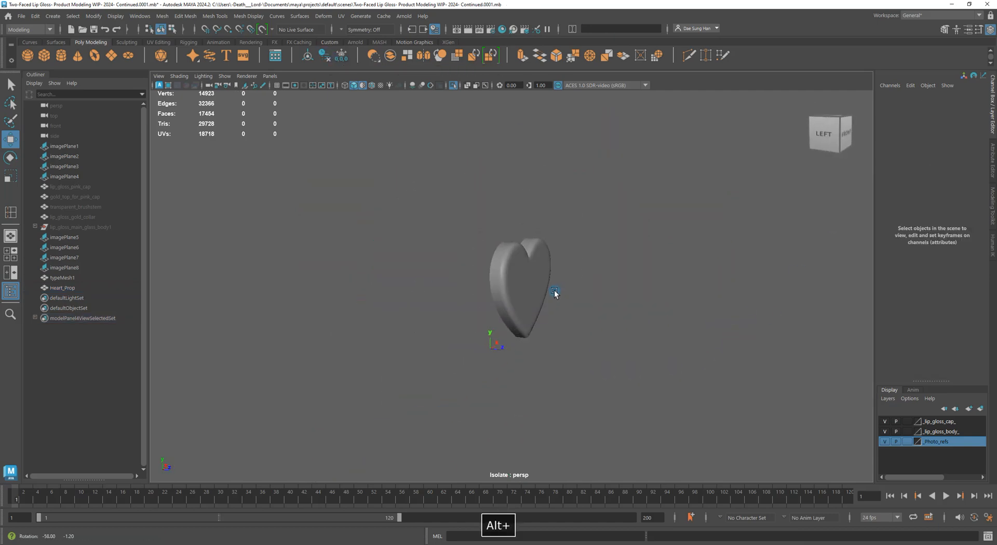
Turn off Isolate Select so the lettering and reference photos show again
click(454, 89)
alt+drag(527, 196, 500, 254)
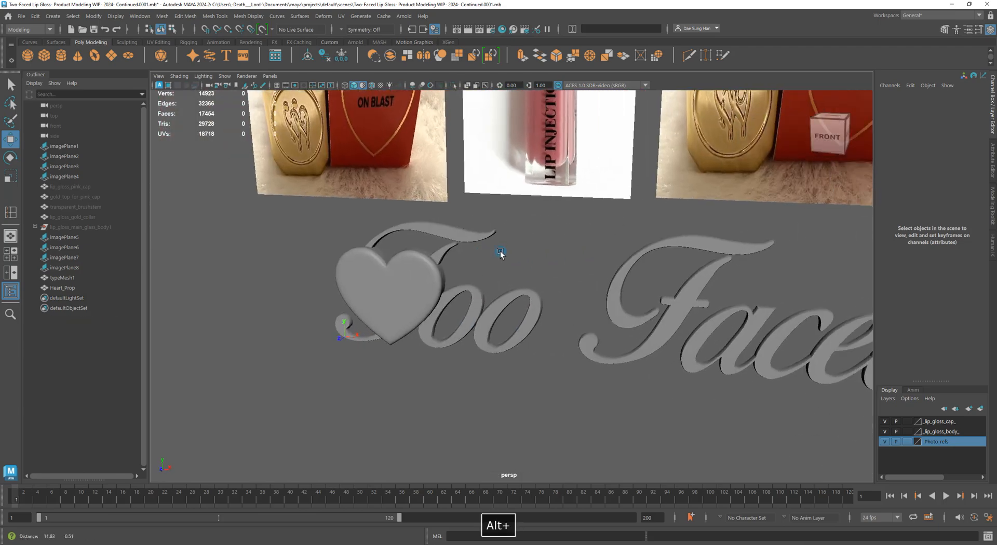
alt+right_drag(500, 254, 484, 223)
Unhide the five hidden lip gloss parts: cap, gold top, brush stem, collar and glass body
drag(67, 187, 61, 230)
alt+drag(524, 333, 540, 331)
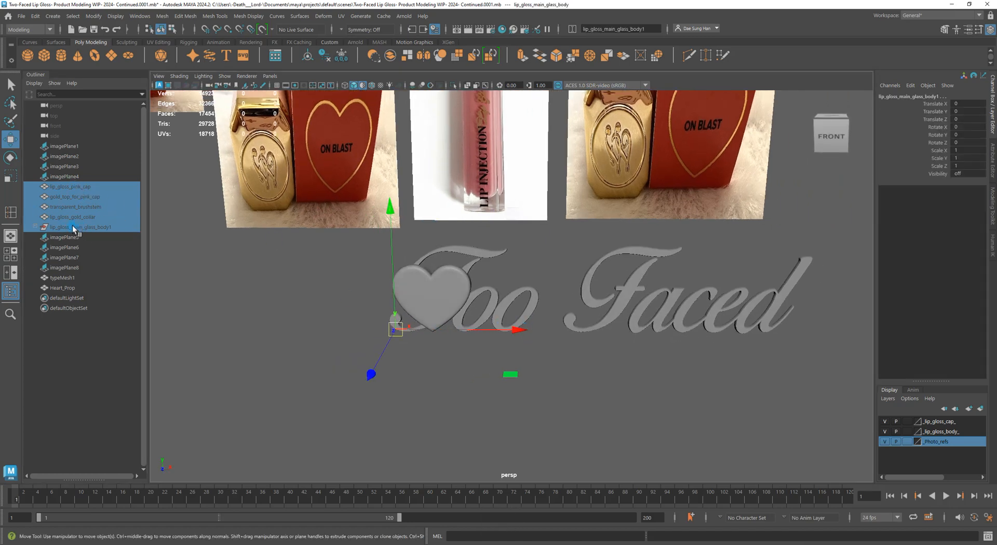
key(h)
click(595, 382)
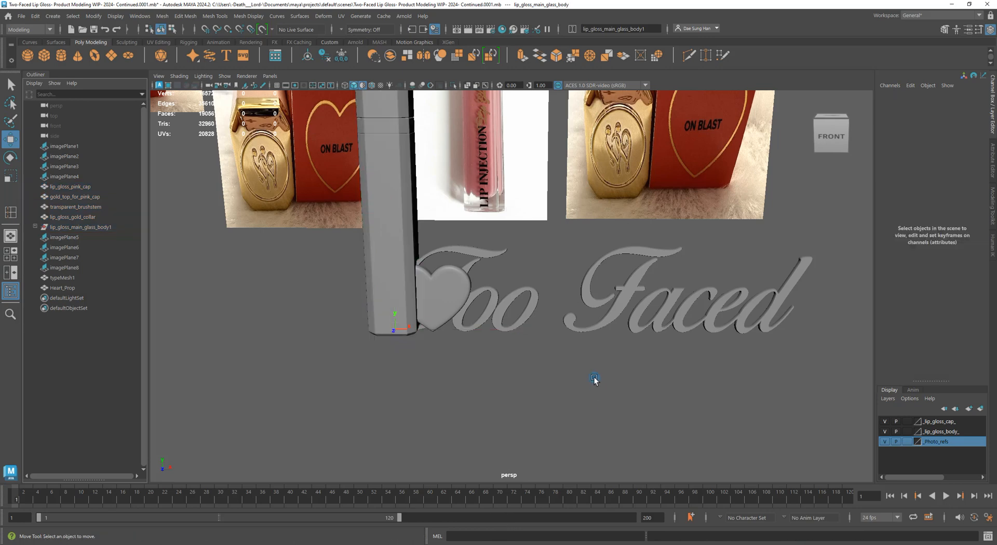
alt+middle_drag(470, 234, 492, 296)
alt+drag(492, 296, 597, 338)
Inspect the lip gloss cap, stem, collar and body, toggling their smoothed display
drag(451, 164, 542, 222)
key(3)
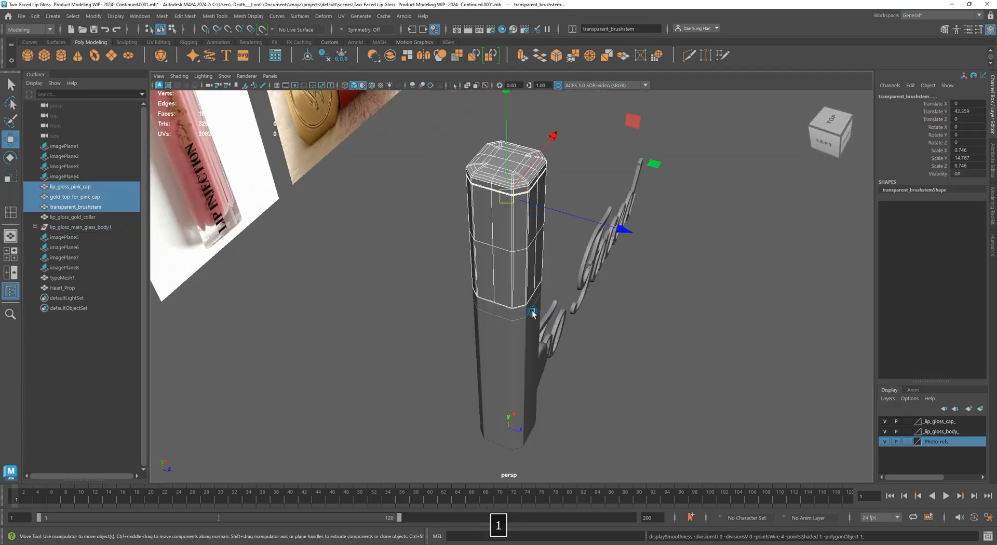
alt+drag(532, 311, 511, 268)
drag(646, 207, 508, 135)
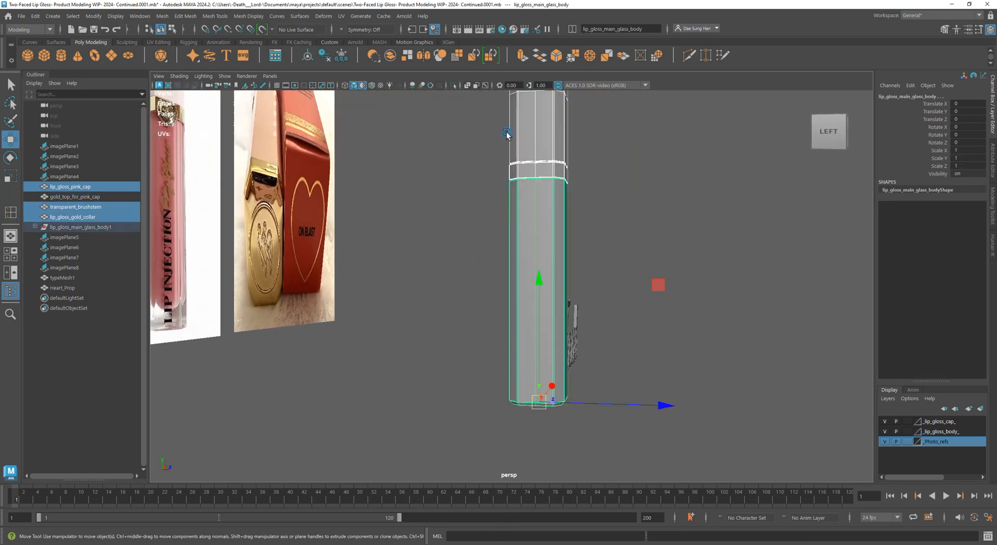
key(1)
click(666, 167)
alt+drag(673, 206, 656, 188)
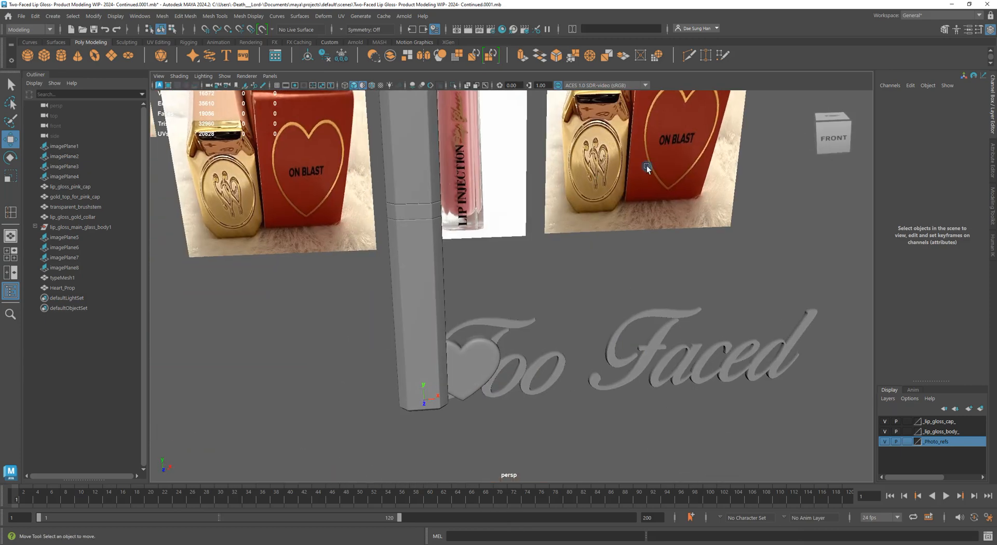
Pull the view back and marquee-select all eight reference image planes, imagePlane1 to imagePlane8
alt+middle_drag(648, 167, 646, 216)
alt+right_drag(646, 215, 385, 235)
alt+drag(561, 210, 544, 201)
alt+right_drag(545, 202, 523, 204)
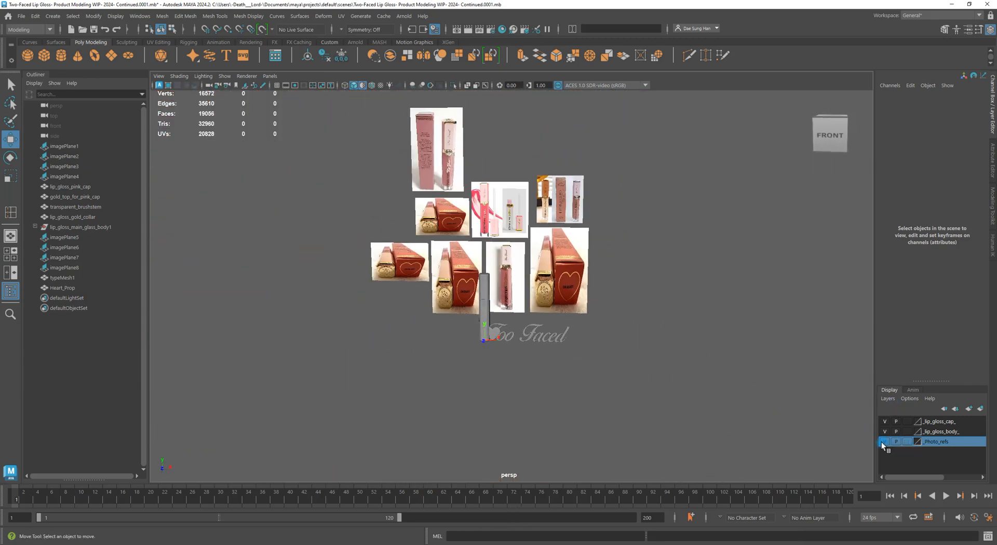
alt+drag(493, 304, 607, 321)
drag(329, 141, 489, 347)
key(w)
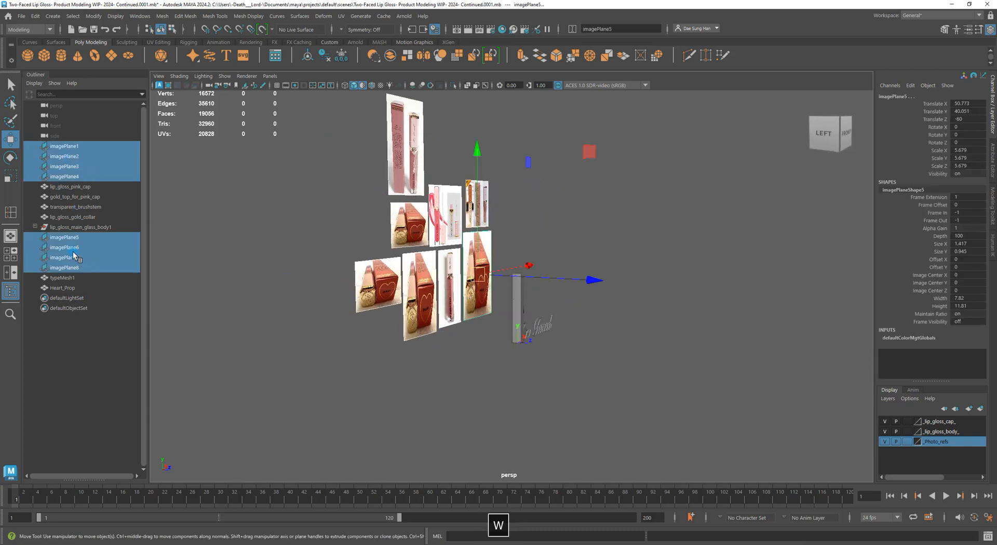
Add the selected image planes to the _Photo_refs layer and check its visibility toggle
right_click(941, 440)
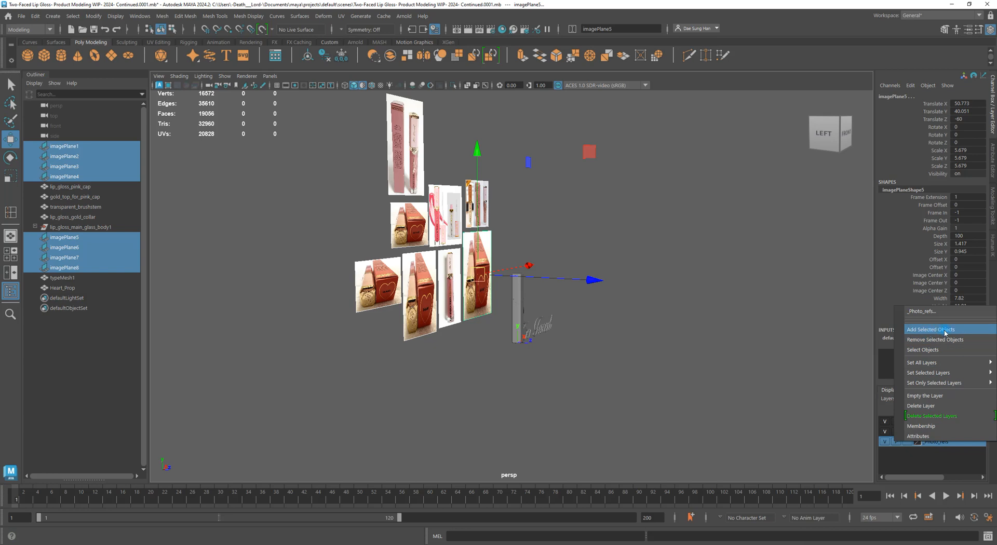
click(944, 331)
click(887, 442)
click(887, 442)
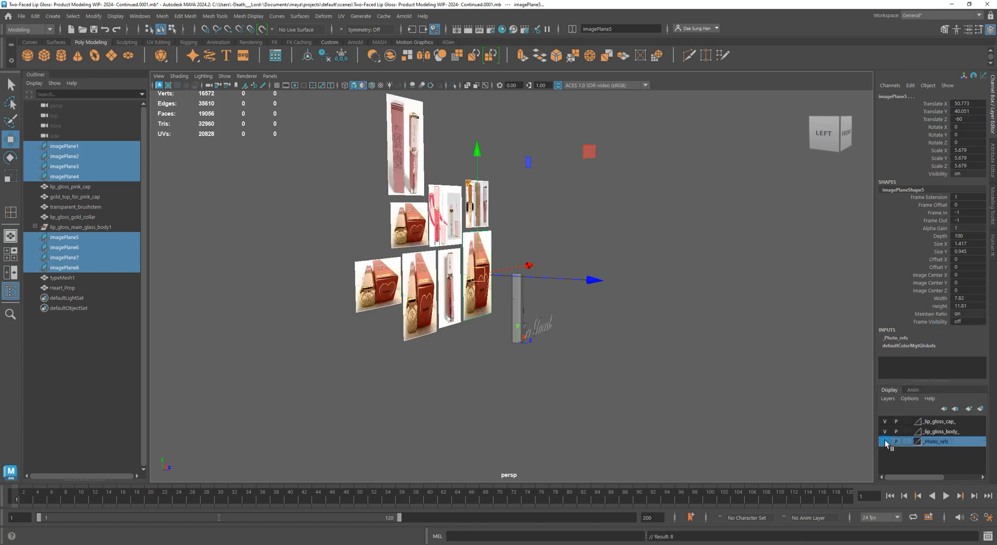
click(887, 442)
click(887, 442)
Set the _Photo_refs layer's display type to R (reference) so it can't be selected
click(753, 430)
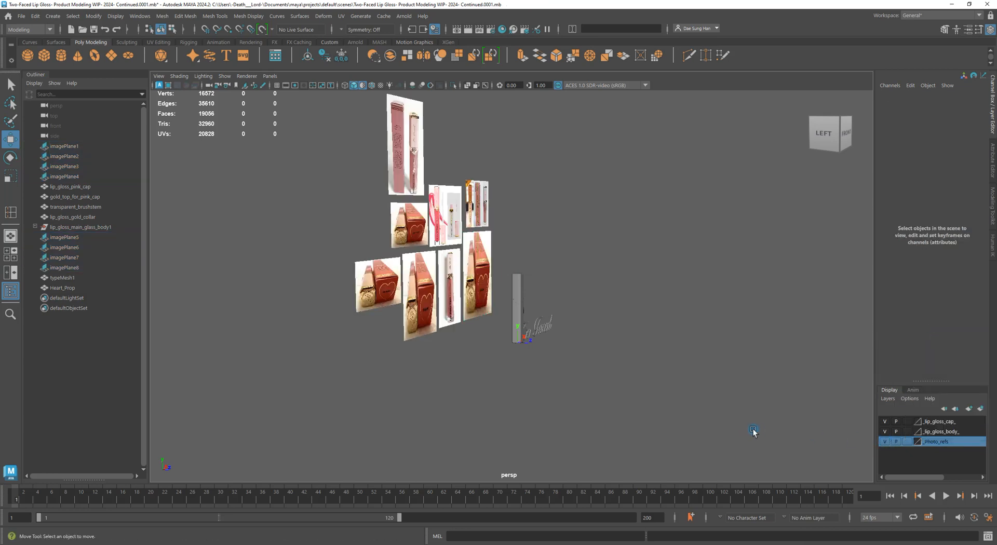
click(906, 443)
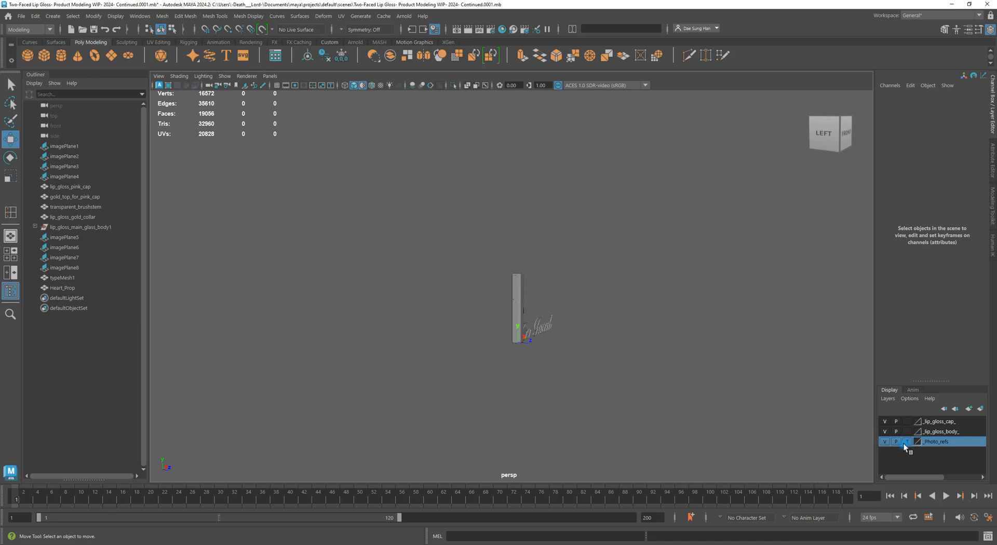
click(908, 442)
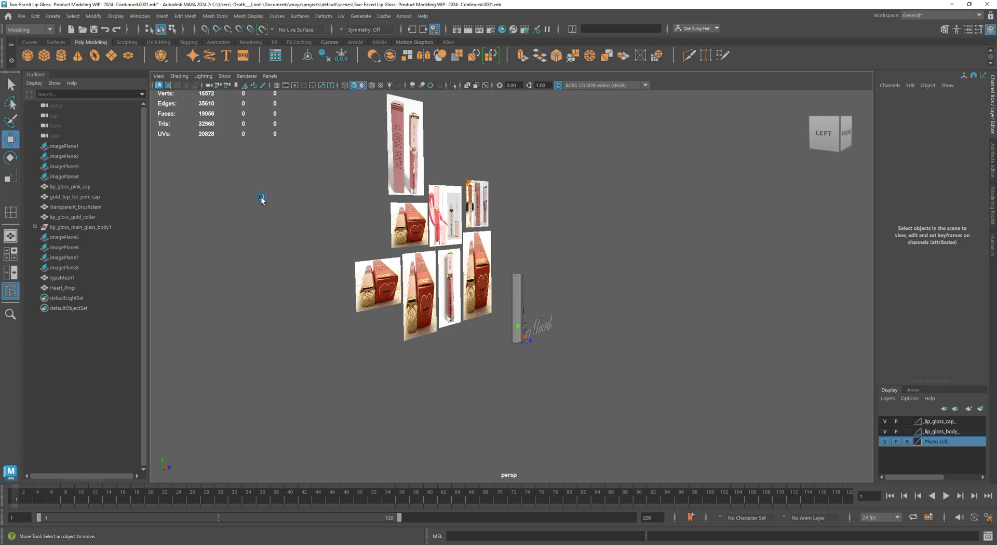
alt+drag(476, 201, 416, 260)
alt+right_drag(416, 259, 525, 280)
alt+drag(524, 281, 520, 336)
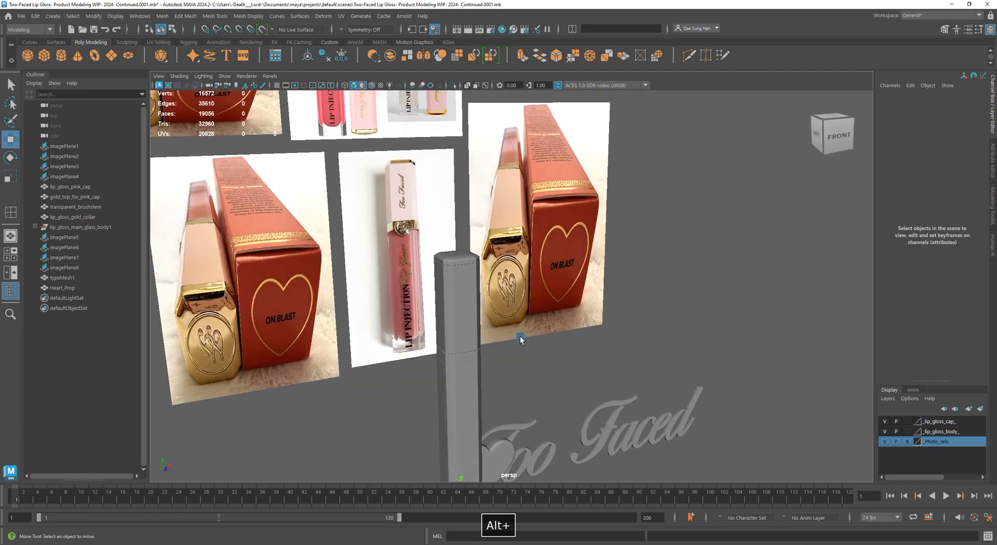
alt+middle_drag(519, 335, 538, 236)
alt+right_drag(538, 237, 690, 253)
alt+drag(690, 253, 636, 250)
alt+middle_drag(585, 223, 597, 325)
alt+right_drag(596, 325, 552, 201)
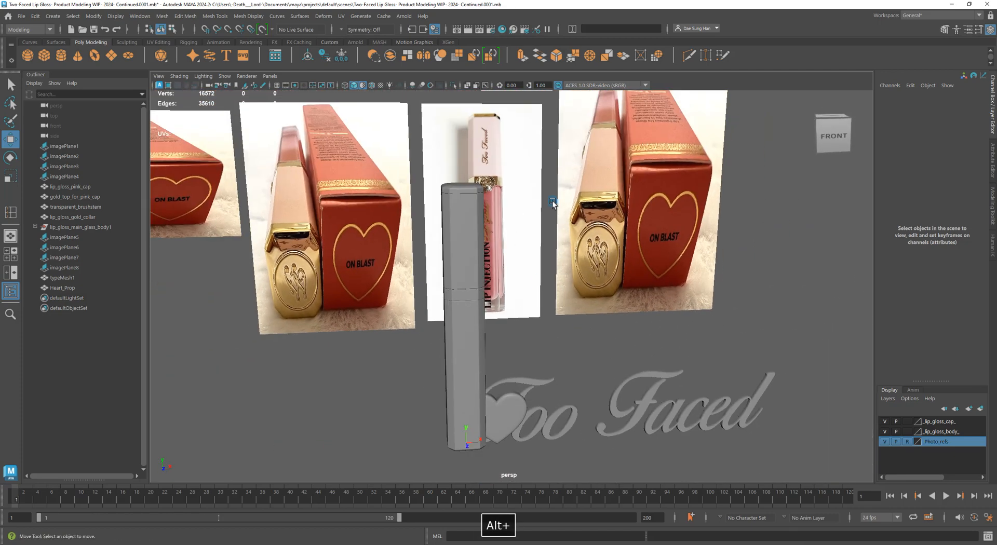
alt+middle_drag(553, 200, 553, 245)
alt+drag(554, 244, 500, 278)
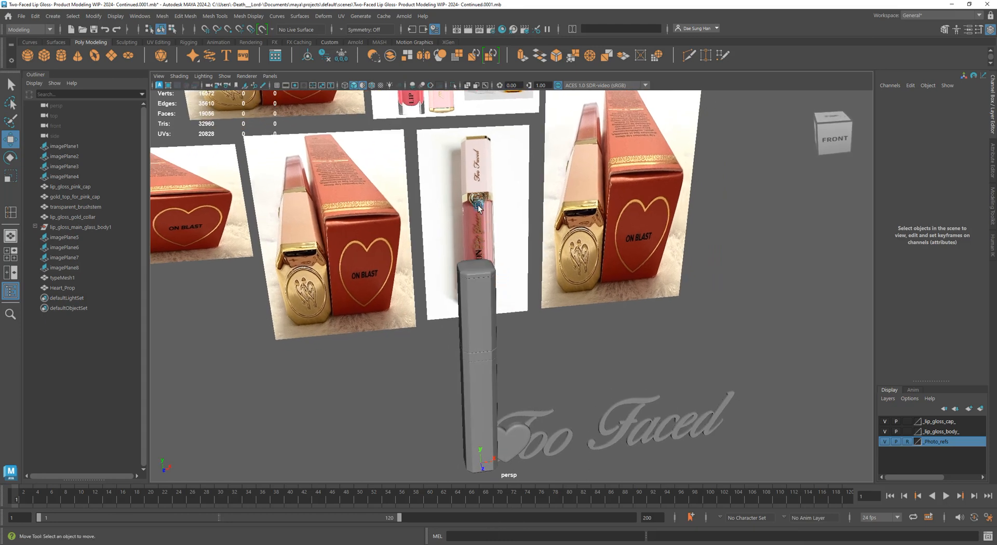
alt+drag(480, 199, 528, 324)
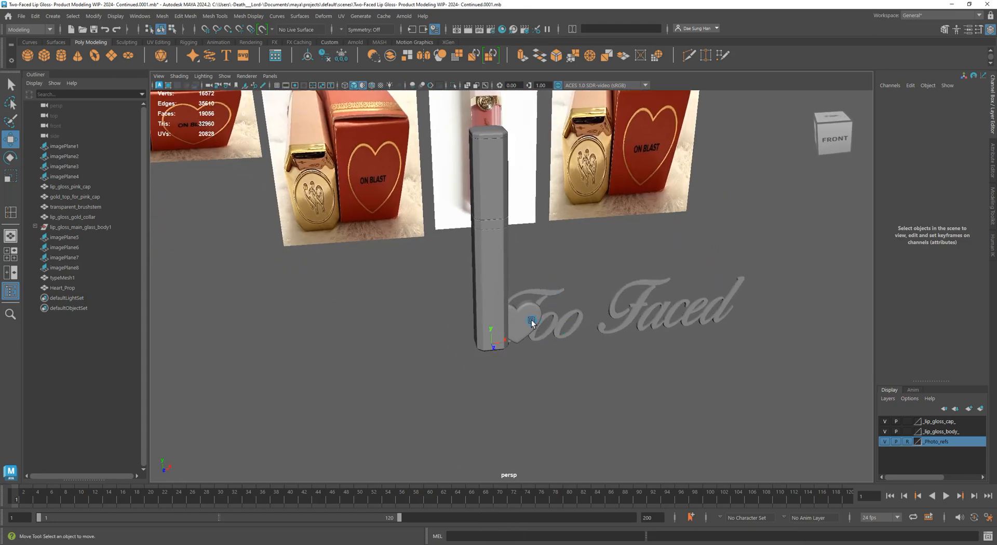
click(530, 322)
key(w)
scroll(602, 366, up, 5)
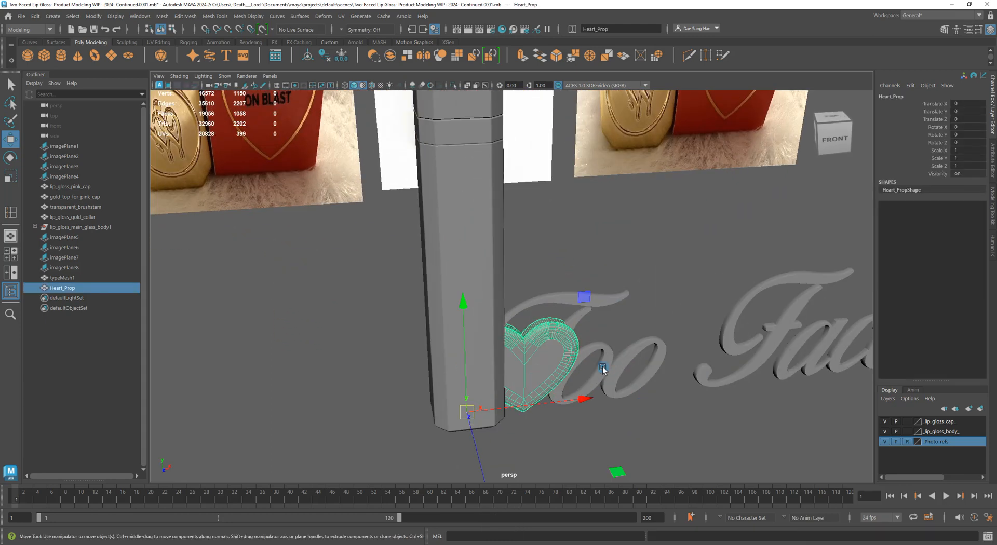
alt+middle_drag(590, 378, 545, 213)
scroll(597, 188, down, 3)
alt+drag(546, 213, 541, 217)
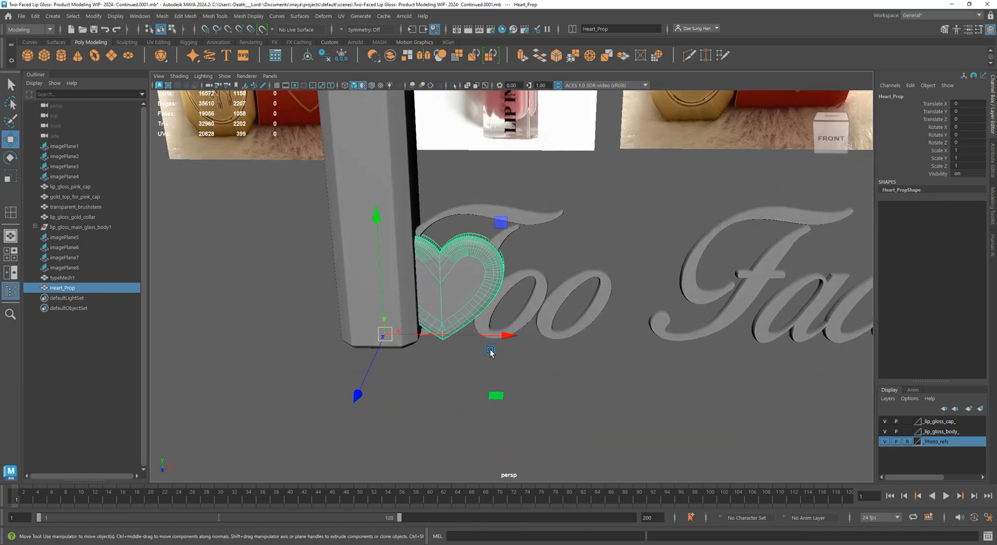
key(4)
alt+drag(452, 364, 434, 388)
key(z)
key(z)
key(z)
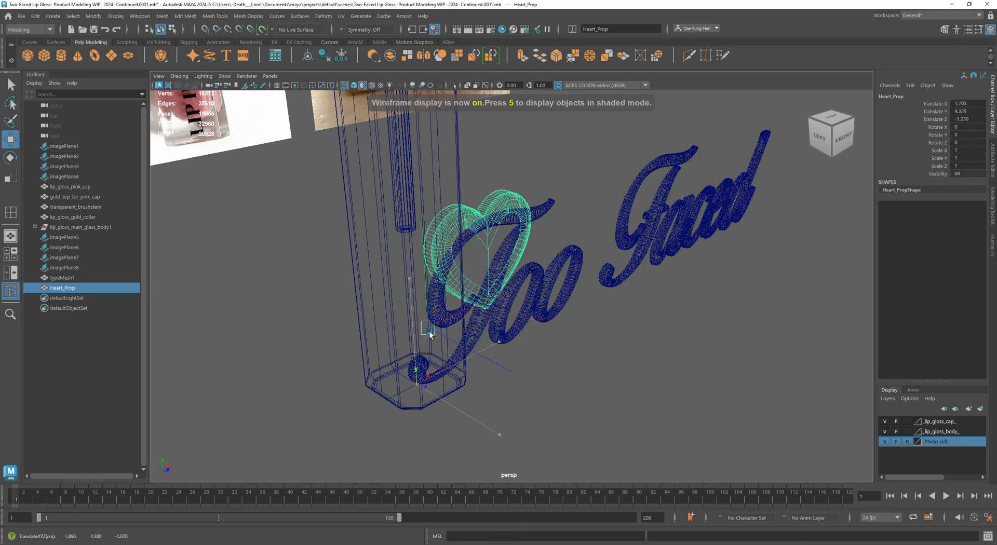
alt+drag(511, 317, 481, 350)
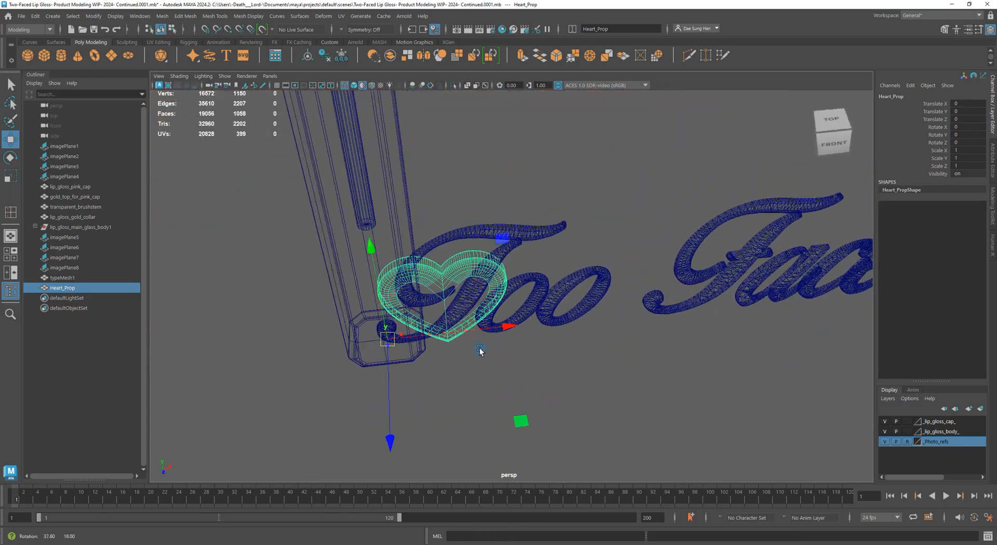
key(5)
alt+drag(443, 317, 523, 314)
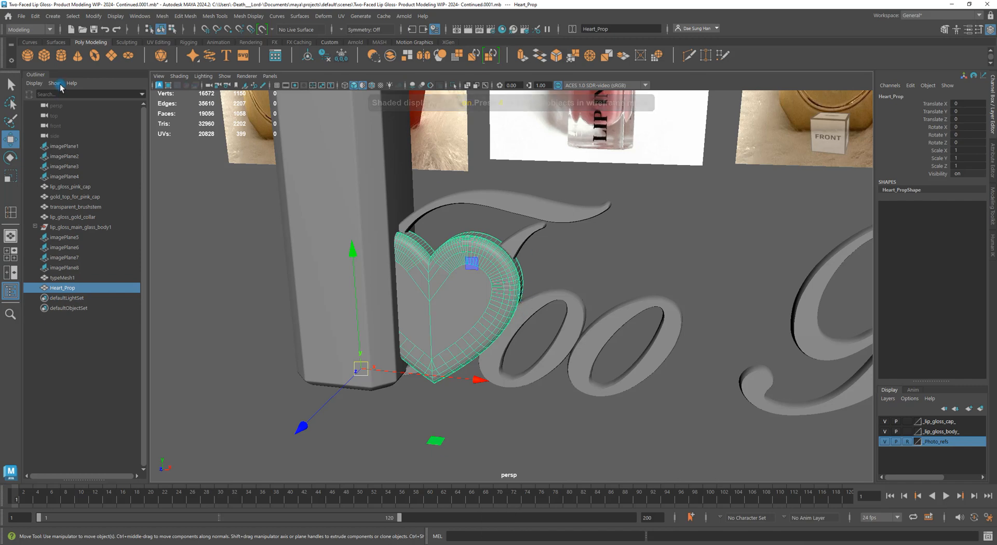
Center the heart prop's pivot on its mesh with Modify > Center Pivot
click(94, 17)
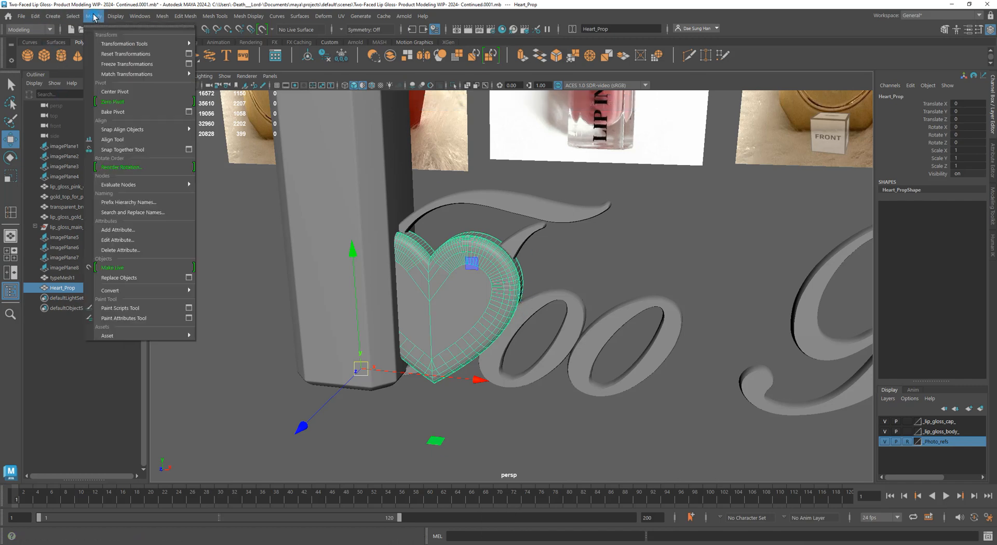
click(121, 92)
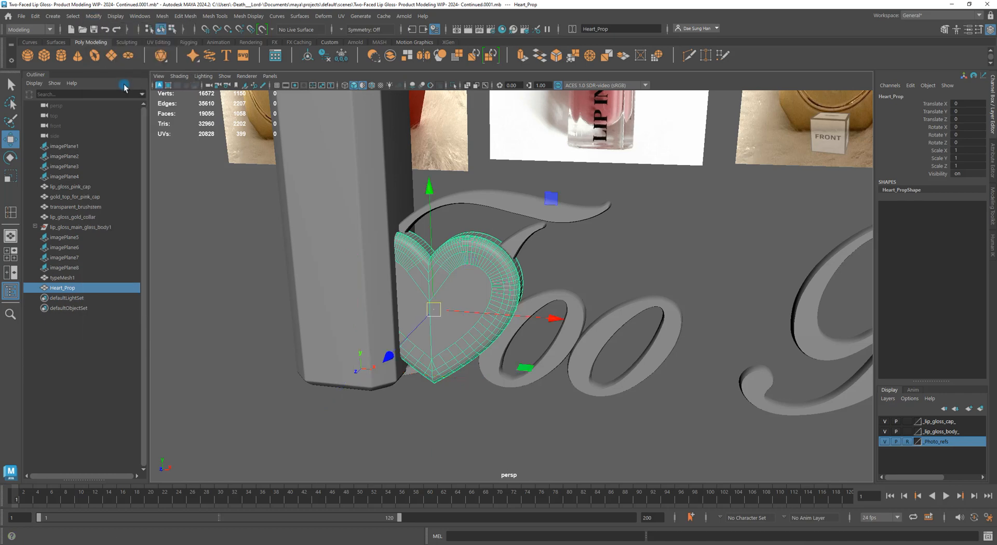
alt+drag(332, 291, 626, 307)
Maximize the side view and zoom and pan to frame the heart
key(space)
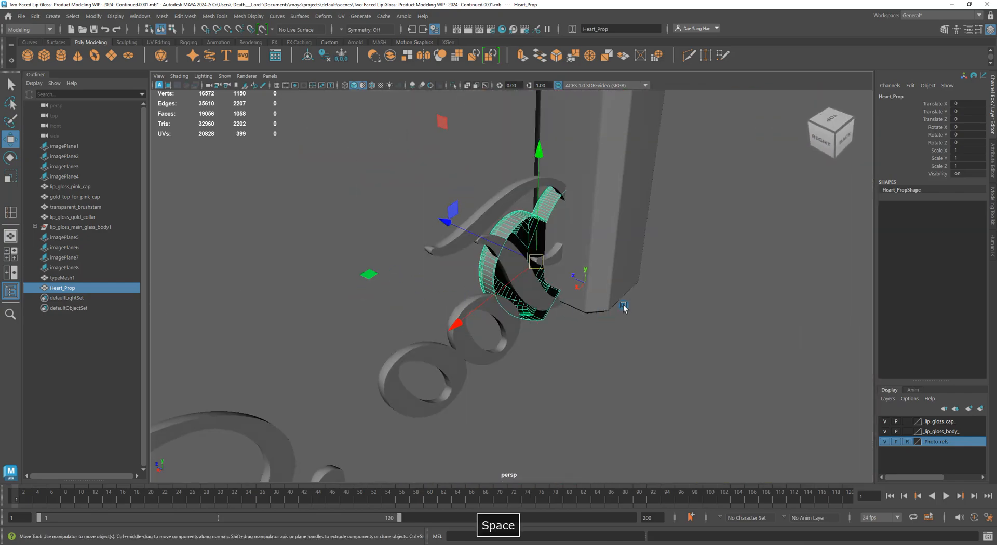
key(space)
alt+right_drag(427, 195, 618, 211)
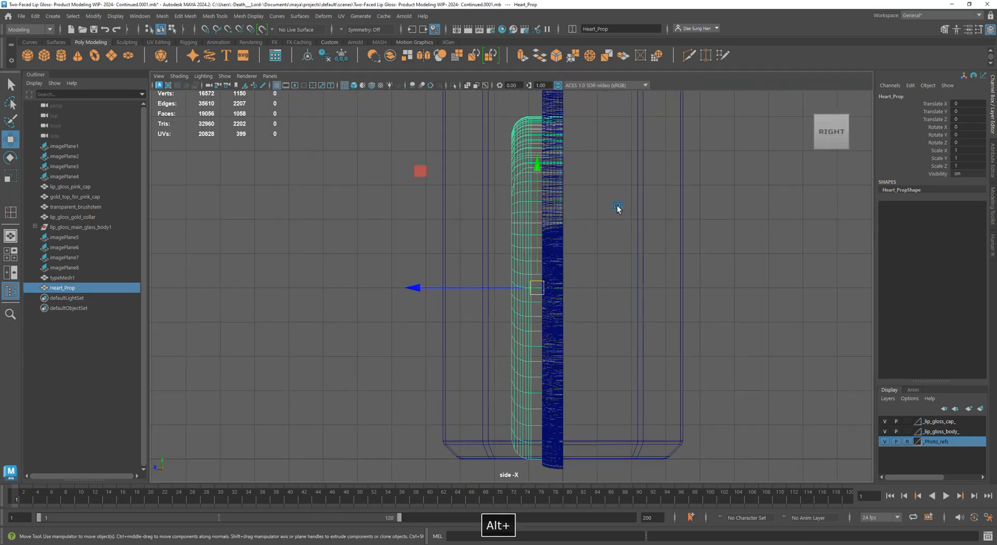
alt+middle_drag(602, 198, 537, 185)
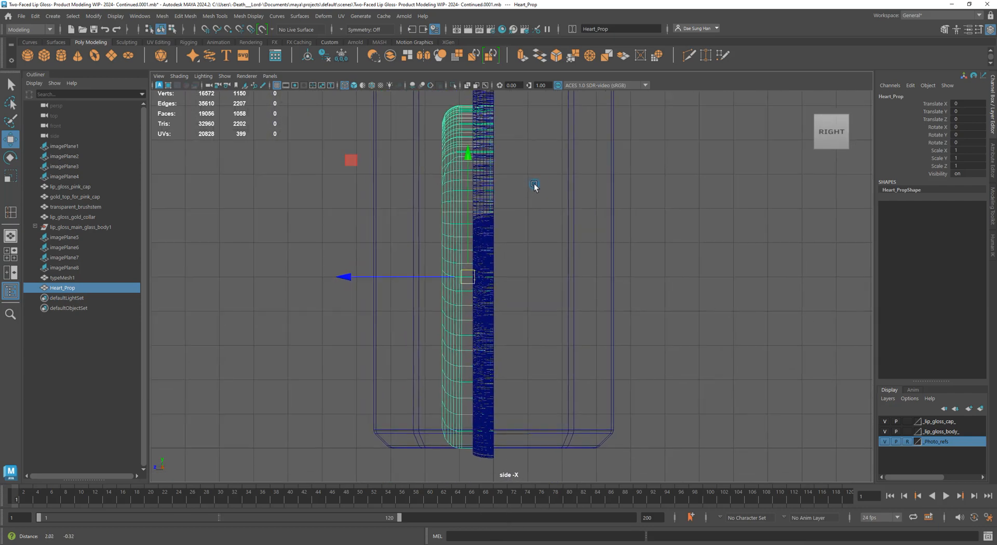
Isolate the heart in the side view and frame the whole mesh
click(453, 86)
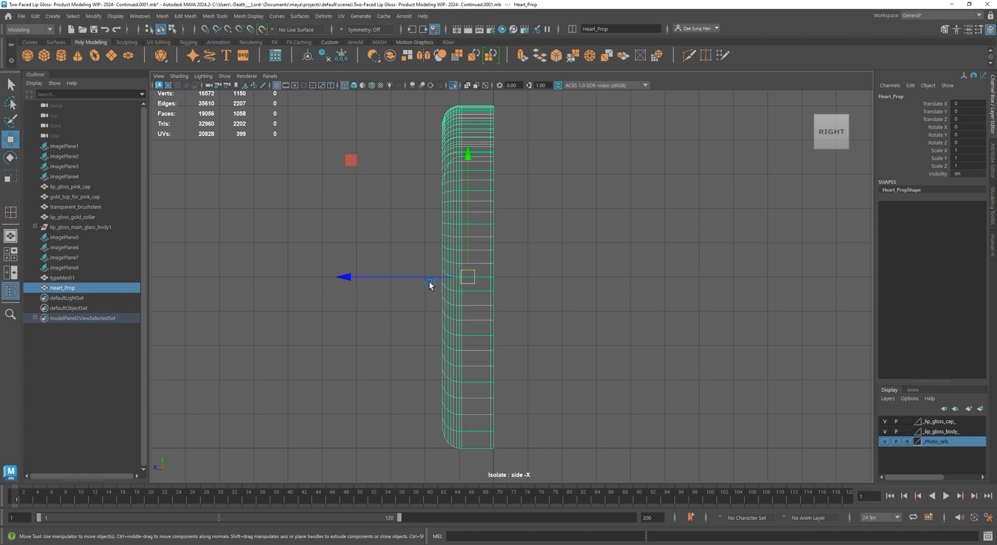
alt+right_drag(430, 286, 727, 353)
alt+middle_drag(281, 255, 503, 300)
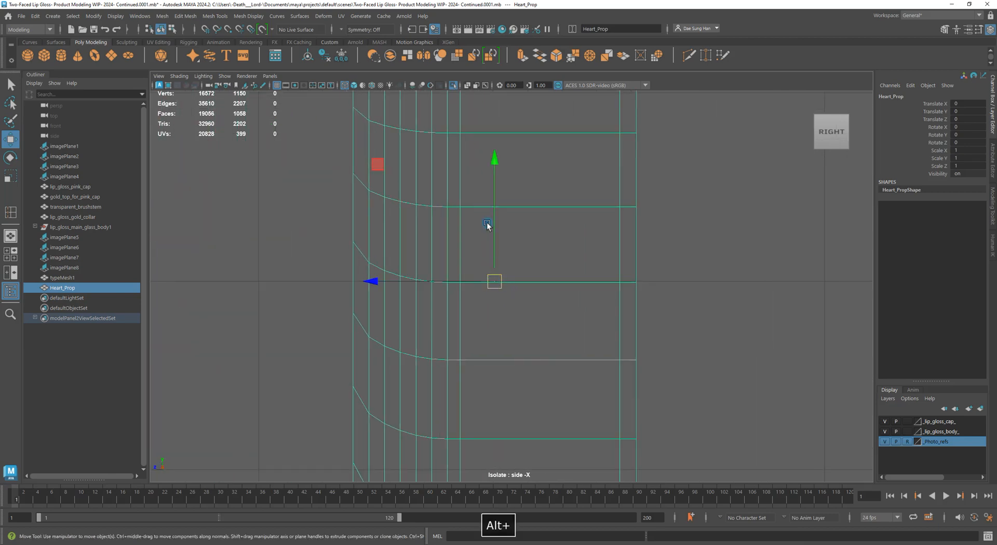
alt+right_drag(638, 278, 605, 299)
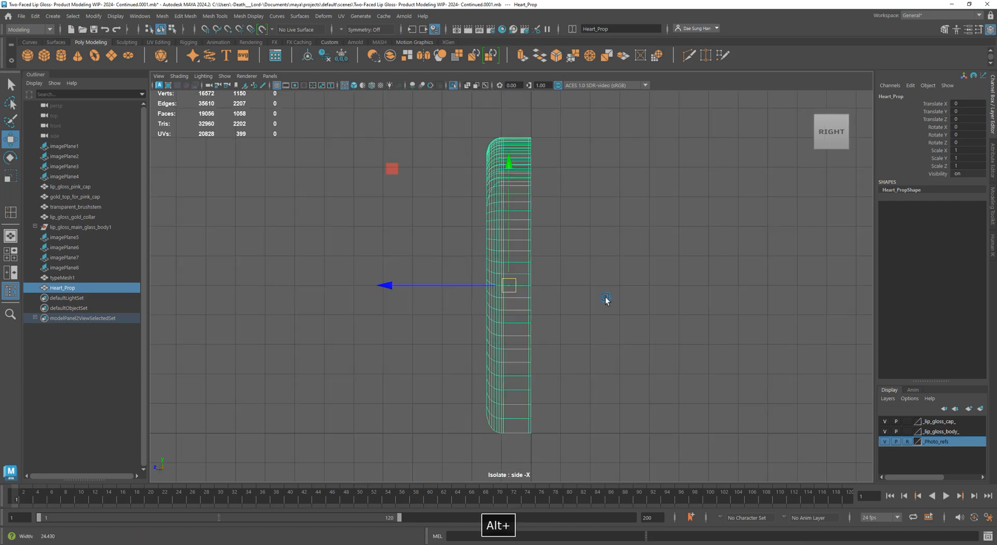
alt+middle_drag(522, 275, 519, 253)
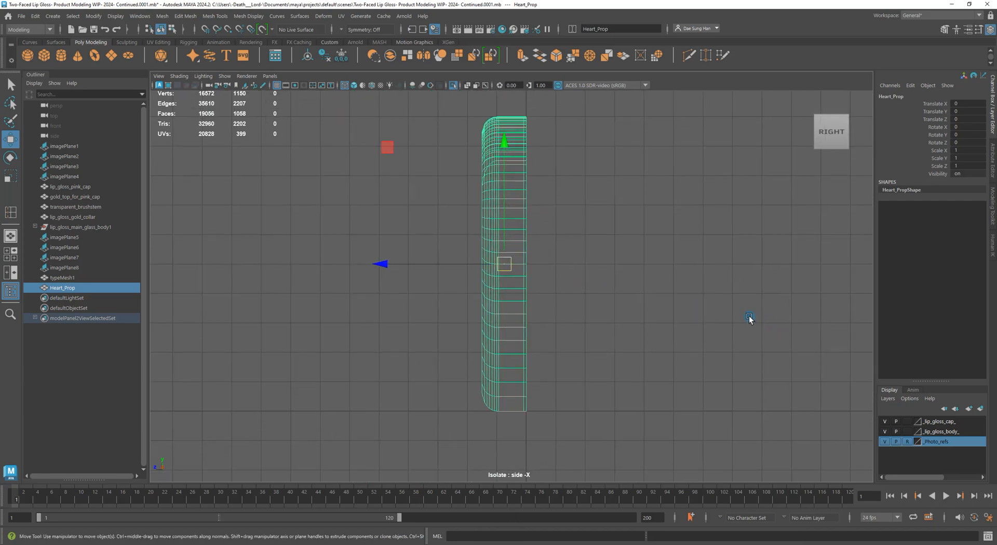
Snap the heart's pivot onto the vertices of its flat back edge
key(d)
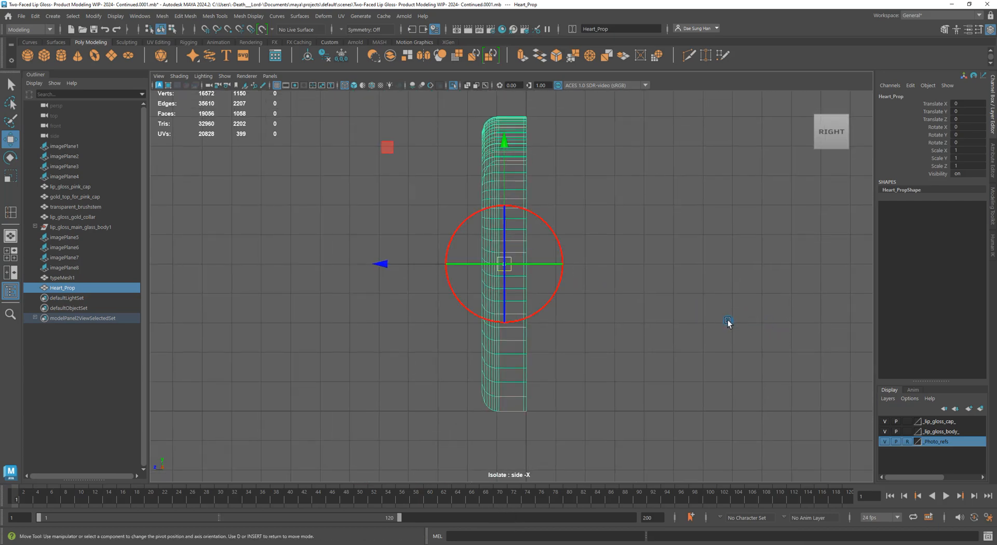
scroll(666, 287, up, 2)
key(v)
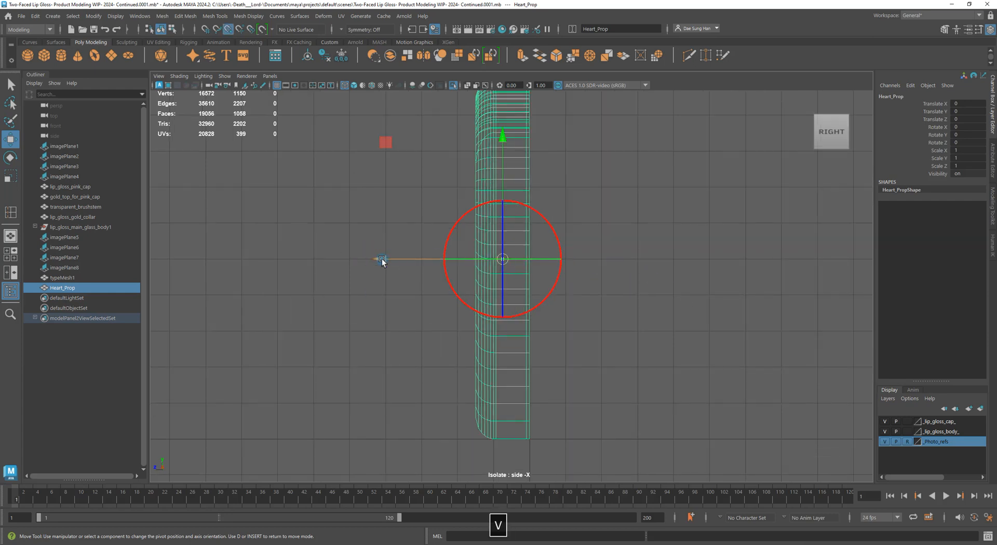
drag(383, 262, 383, 262)
drag(445, 257, 531, 258)
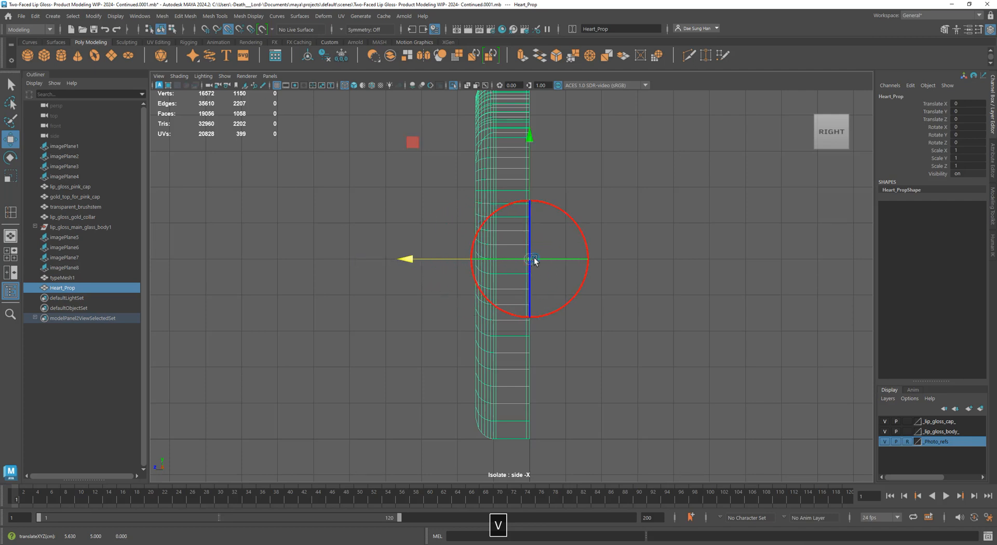
key(w)
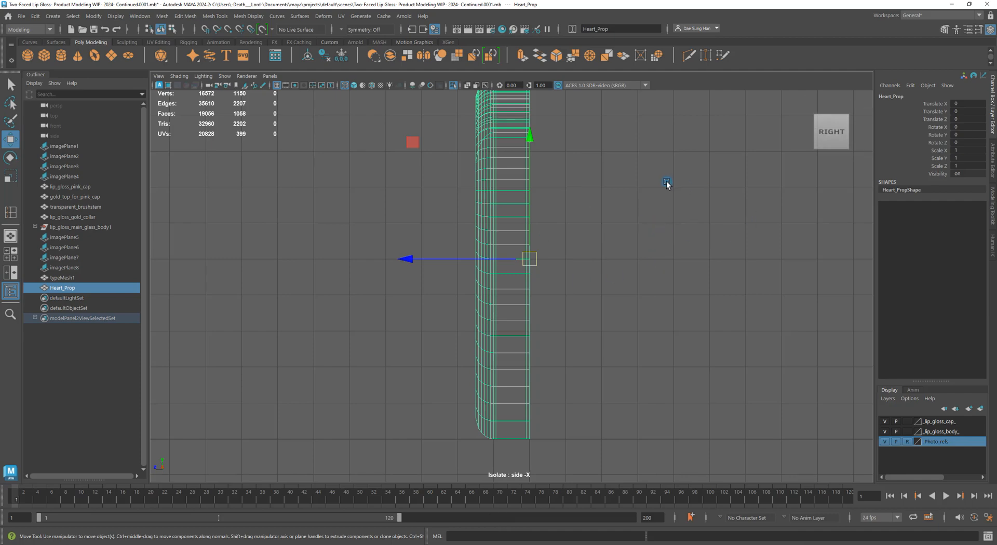
Check the new pivot in perspective by test-moving the heart along Z, then undoing it
key(space)
key(space)
alt+drag(538, 264, 477, 242)
drag(366, 300, 228, 295)
alt+drag(228, 295, 479, 282)
key(ctrl+z)
alt+drag(635, 277, 461, 276)
alt+right_drag(460, 275, 363, 235)
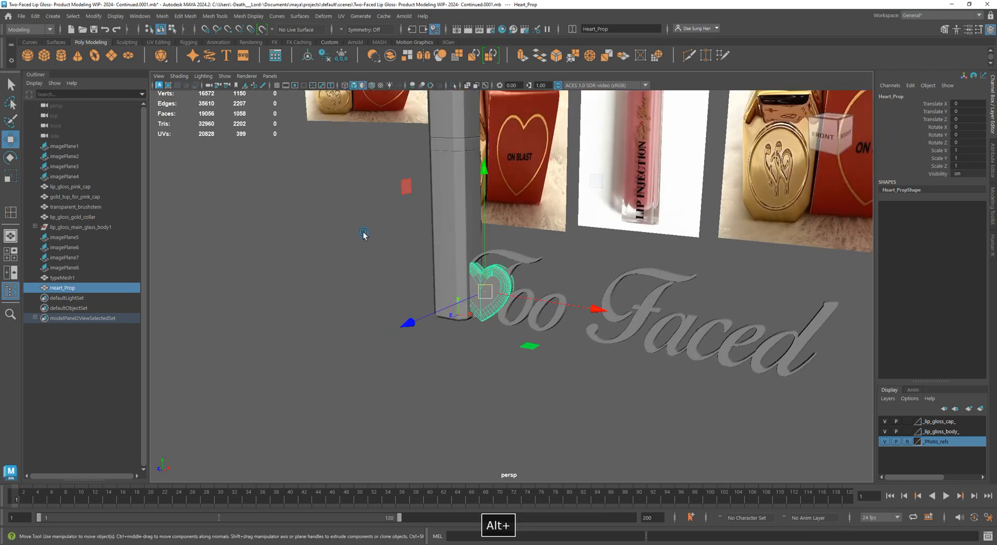
Maximize the front view, frame the reference images, and turn on the viewport grid
alt+drag(364, 235, 447, 272)
key(space)
key(space)
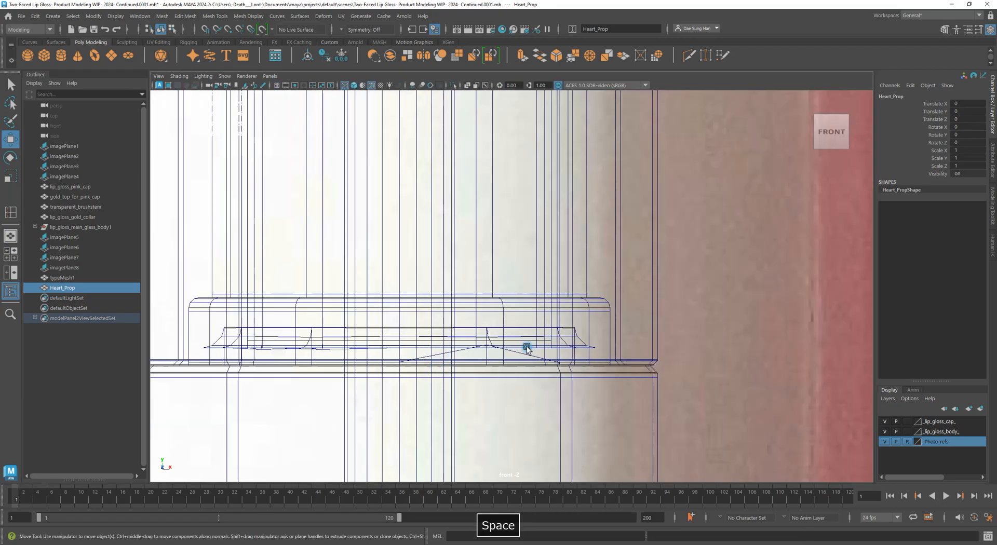
alt+right_drag(526, 348, 301, 284)
alt+middle_drag(558, 280, 460, 238)
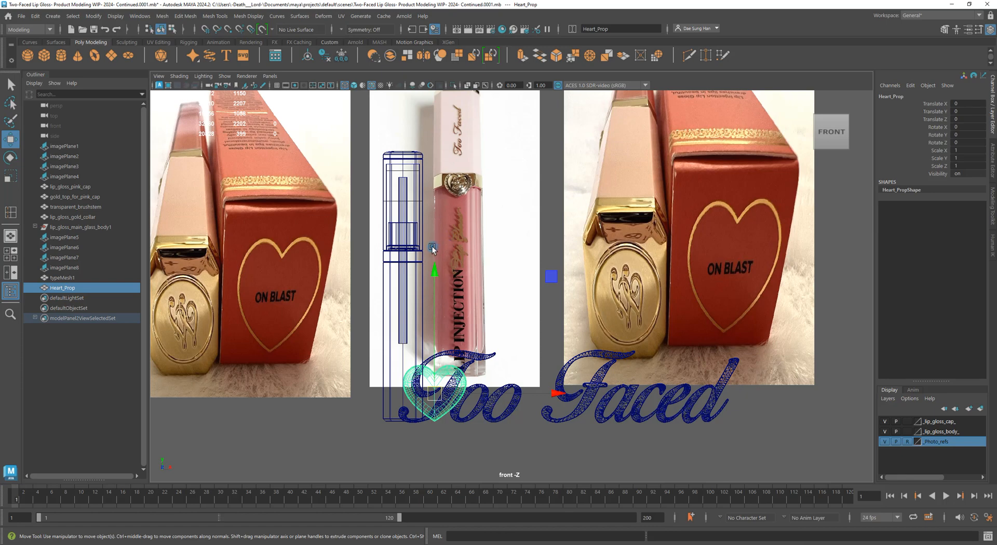
click(277, 86)
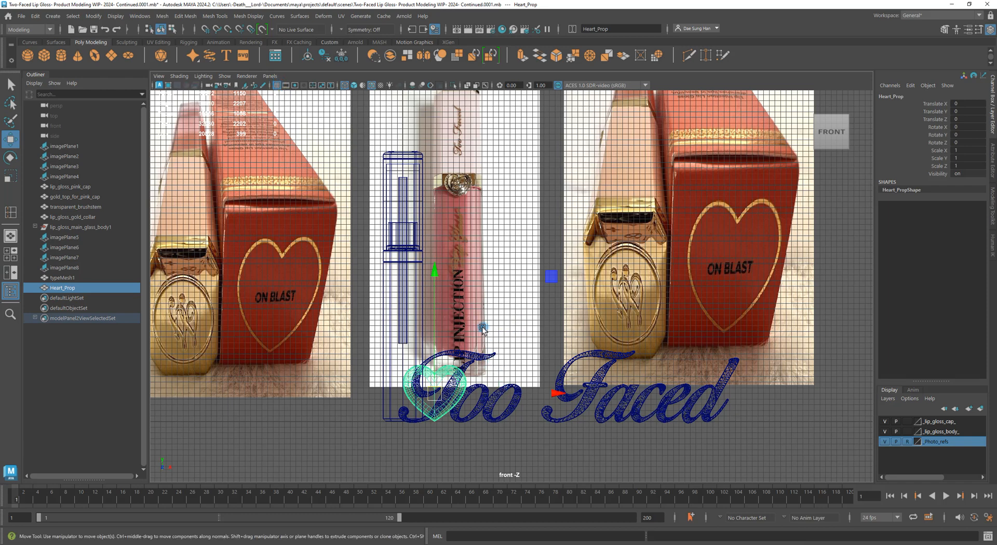
alt+middle_drag(454, 265, 549, 242)
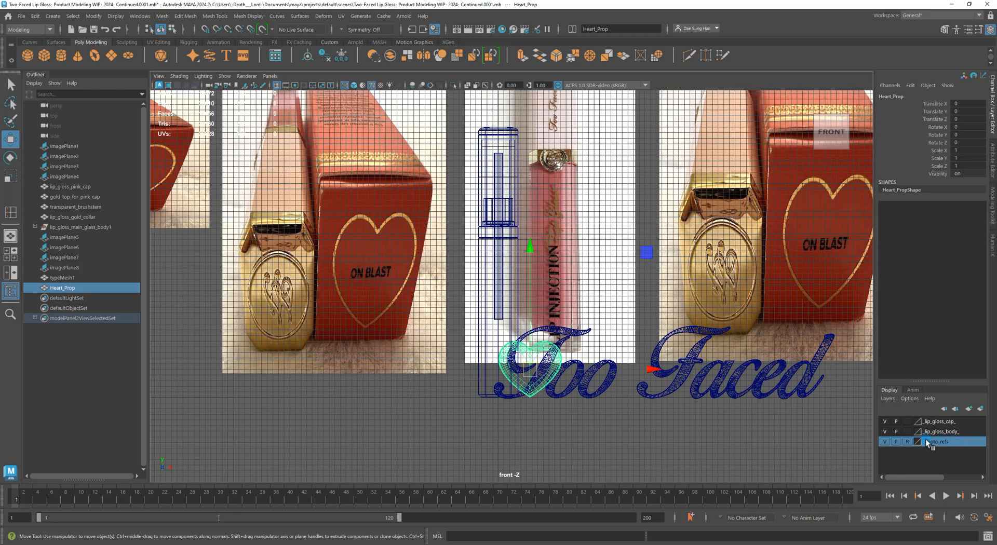
Hide the Photo_refs reference images and zoom in on the heart and Too lettering
click(885, 442)
alt+middle_drag(540, 304, 547, 245)
alt+right_drag(548, 245, 676, 410)
alt+middle_drag(637, 393, 625, 264)
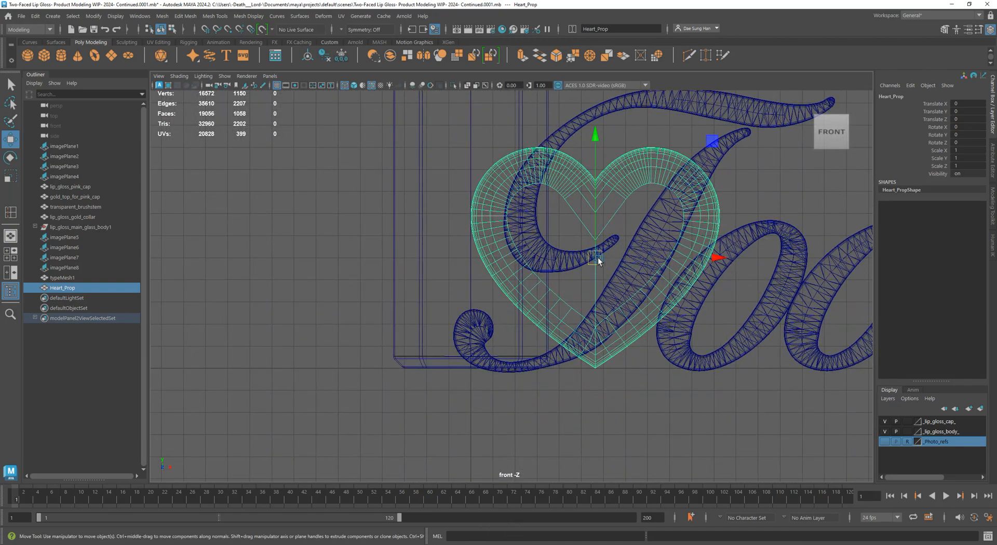
Trial-move the heart over the T, undo it, and zoom out to see the whole tube
mouse_move(588, 264)
mouse_down()
mouse_move(616, 248)
mouse_move(601, 262)
mouse_up()
key(ctrl+z)
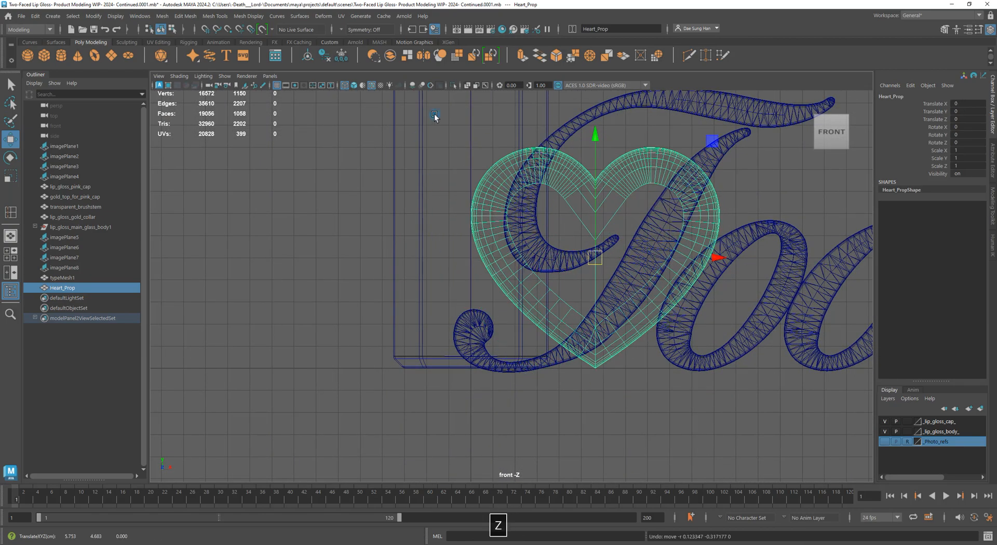
alt+middle_drag(566, 214, 548, 397)
alt+right_drag(547, 397, 335, 255)
alt+right_drag(613, 205, 333, 135)
alt+middle_drag(516, 188, 399, 105)
Test shifting the heart up-right and then left, undoing each trial move
alt+right_drag(397, 174, 613, 213)
alt+middle_drag(383, 185, 740, 374)
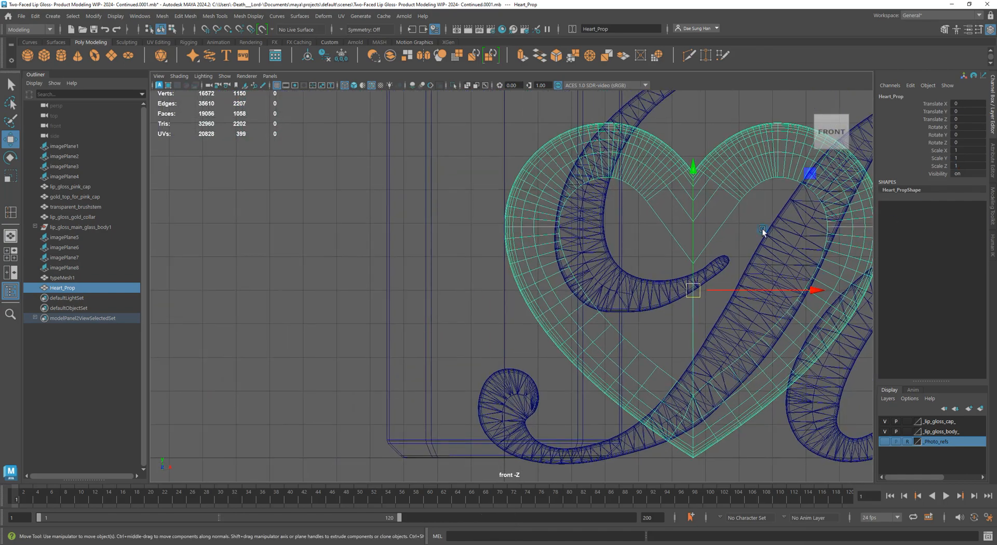
drag(694, 288, 727, 257)
key(ctrl+z)
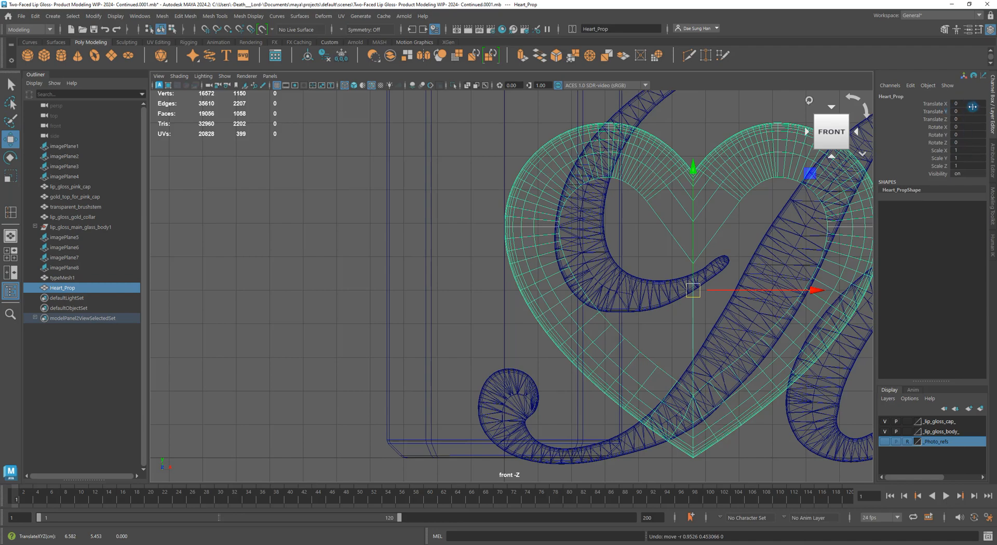
alt+middle_drag(690, 281, 650, 273)
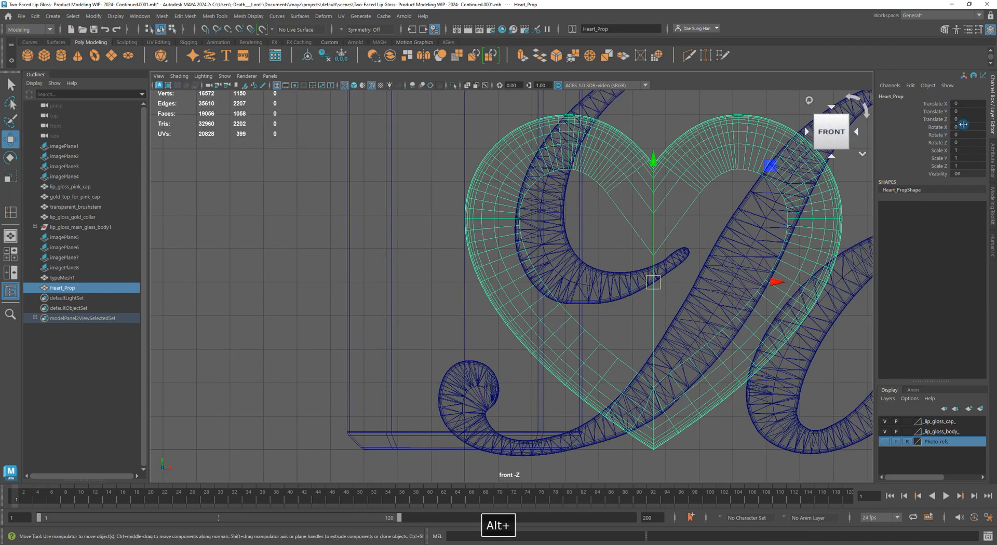
drag(653, 281, 470, 264)
key(z)
Frame the heart and Too text, then hold X to snap to the grid
alt+right_drag(529, 271, 475, 180)
alt+middle_drag(614, 159, 582, 279)
alt+right_drag(582, 279, 490, 309)
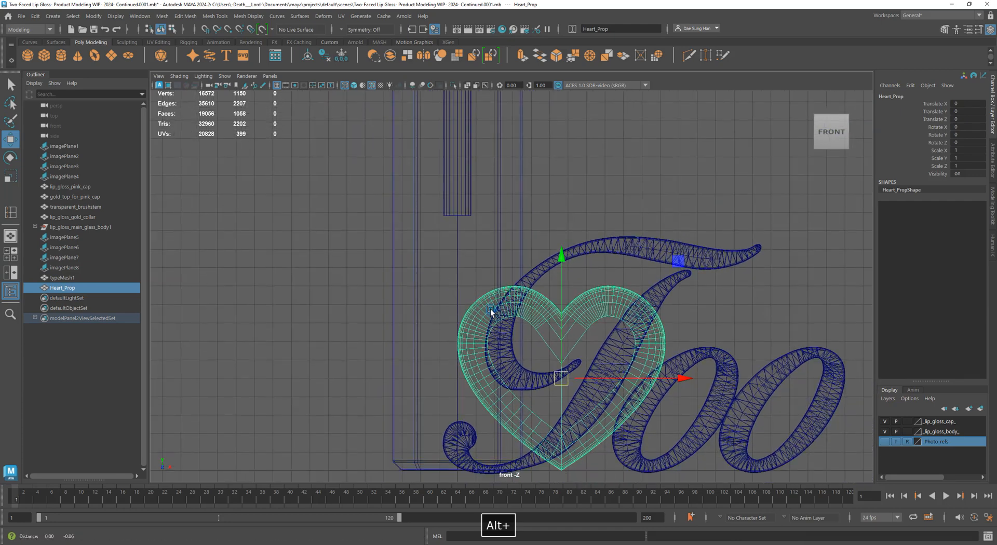
alt+middle_drag(490, 309, 490, 195)
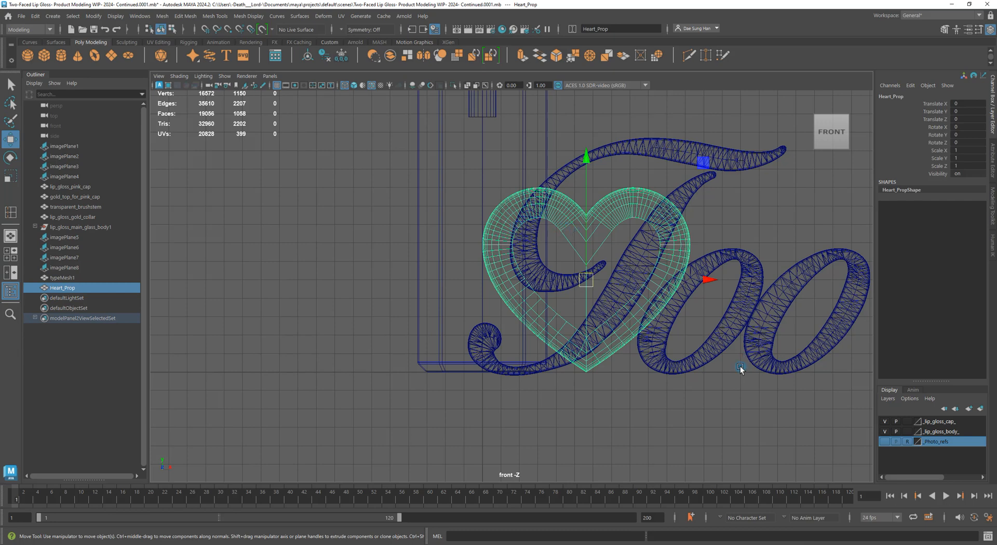
key(x)
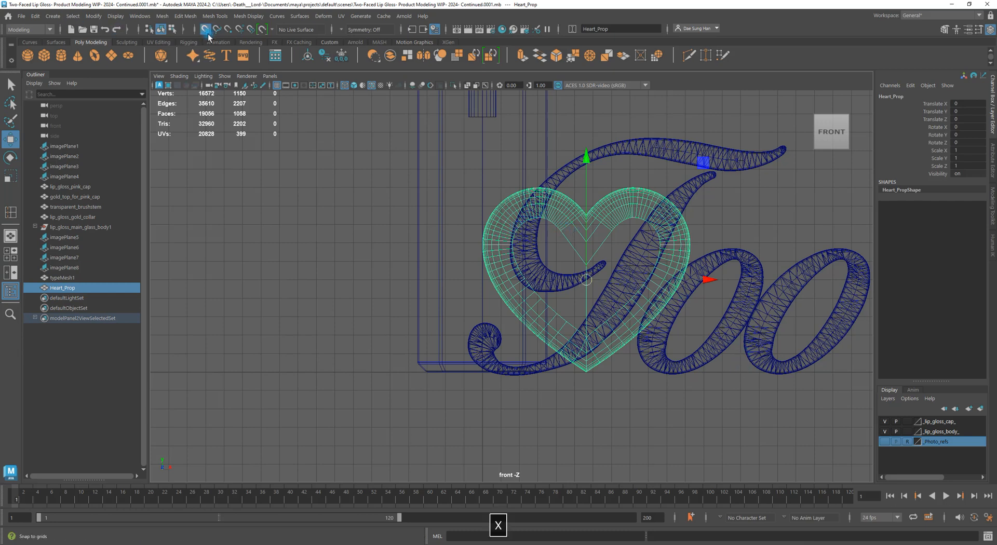
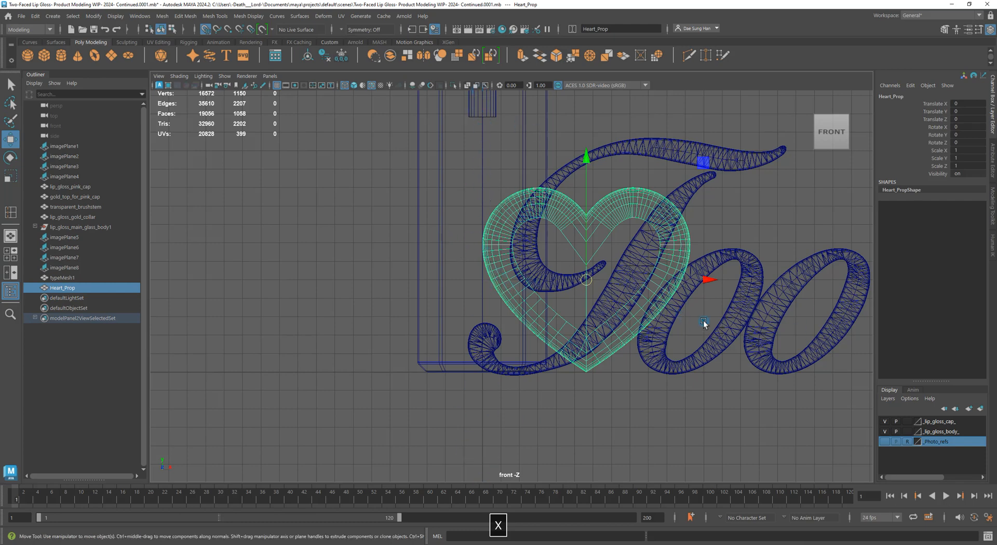
Slide the heart prop sideways to Translate X -5.63, toward the lip gloss body
drag(712, 280, 478, 279)
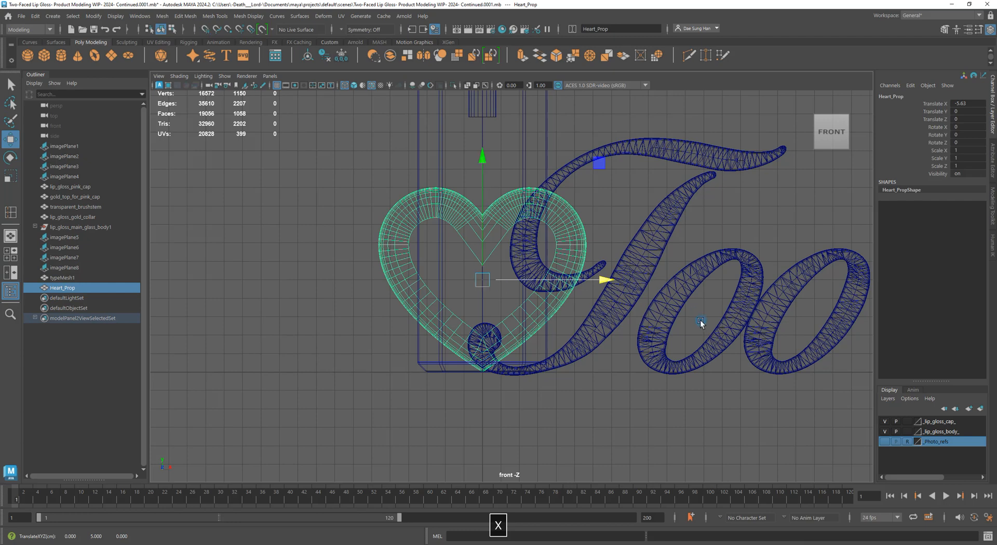
alt+right_drag(748, 331, 706, 316)
alt+middle_drag(602, 221, 613, 338)
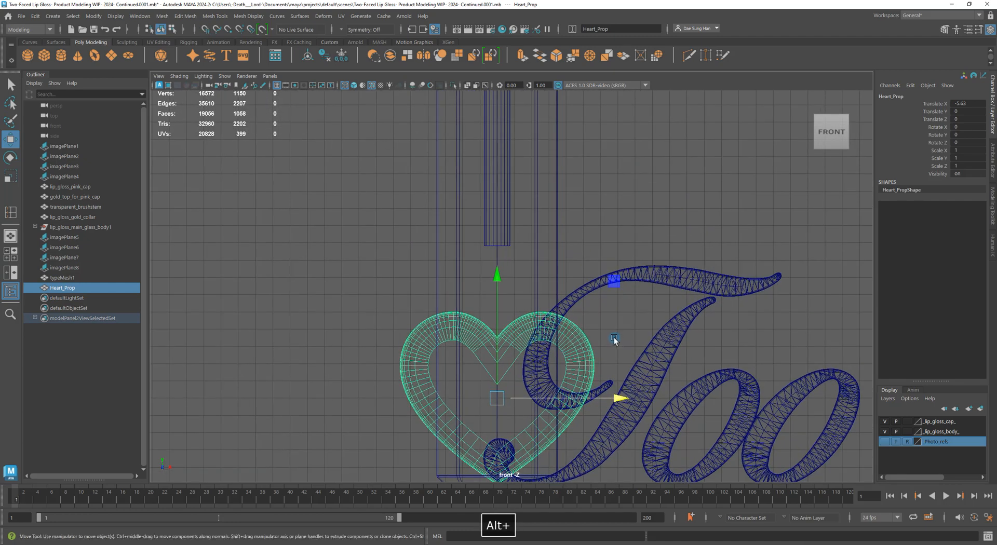
alt+right_drag(619, 319, 481, 305)
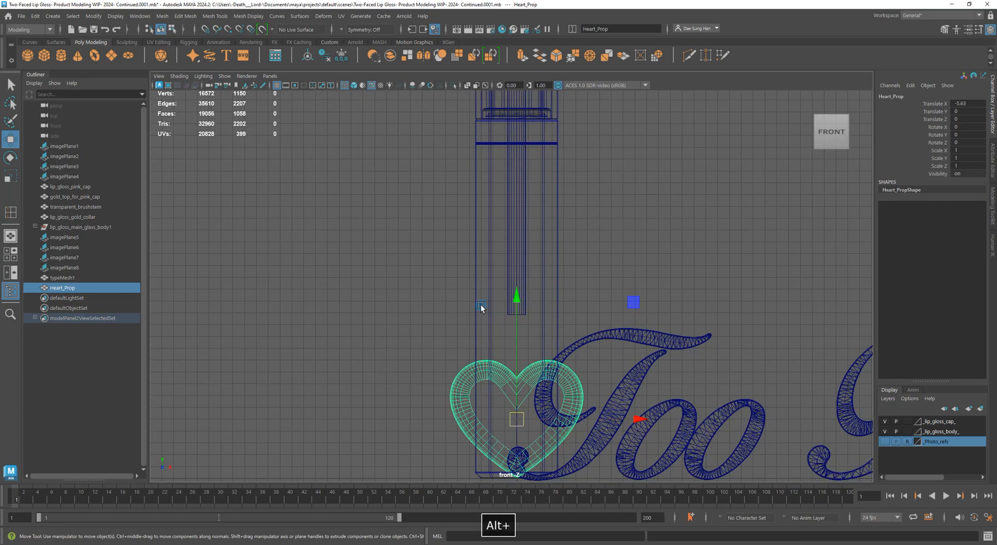
alt+right_drag(605, 362, 182, 303)
alt+right_drag(815, 297, 541, 265)
alt+middle_drag(608, 226, 594, 274)
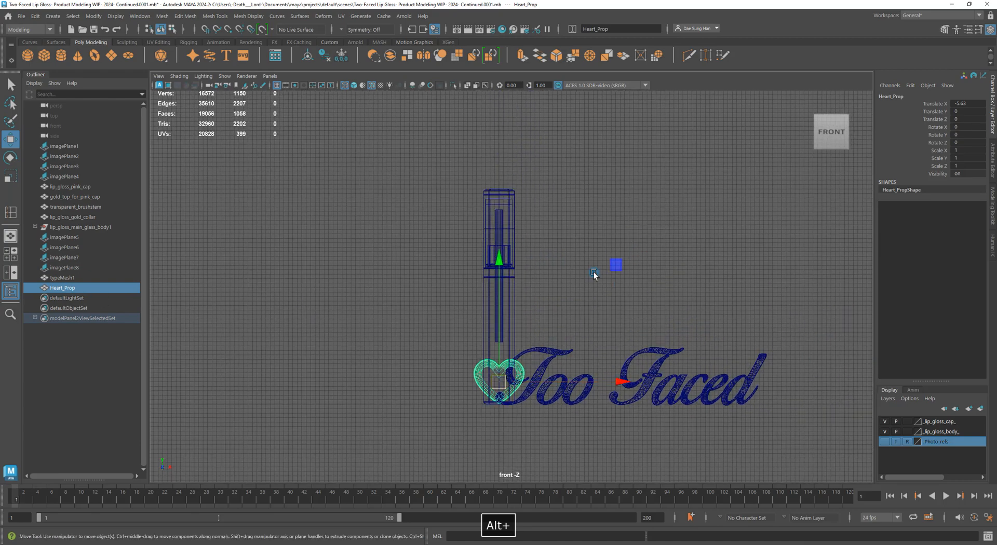
Raise the heart to Translate Y 20.579 on the tube and switch to shaded display
drag(496, 266, 496, 161)
mouse_move(496, 161)
alt+right_down()
mouse_move(562, 199)
mouse_move(862, 267)
mouse_move(790, 260)
alt+right_up()
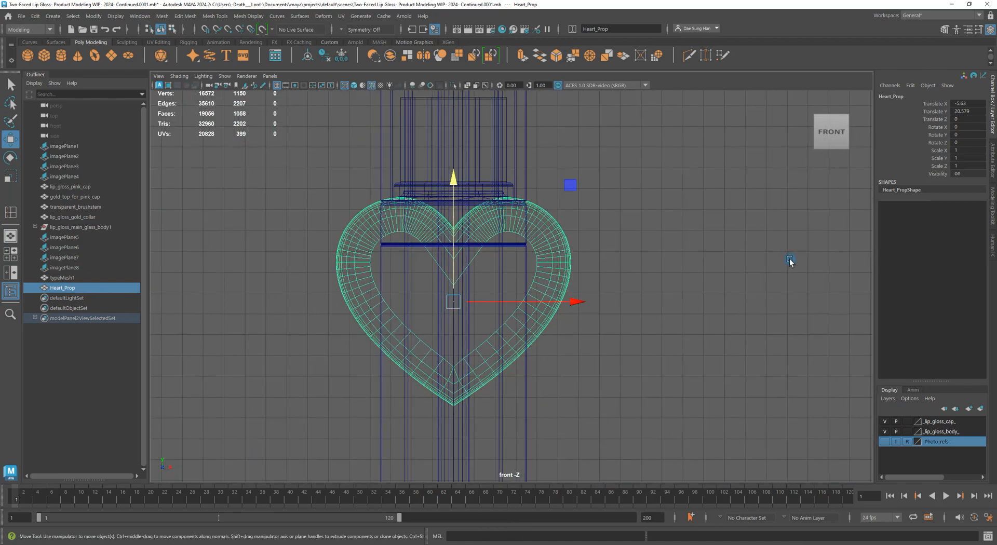
key(5)
alt+middle_drag(623, 234, 700, 251)
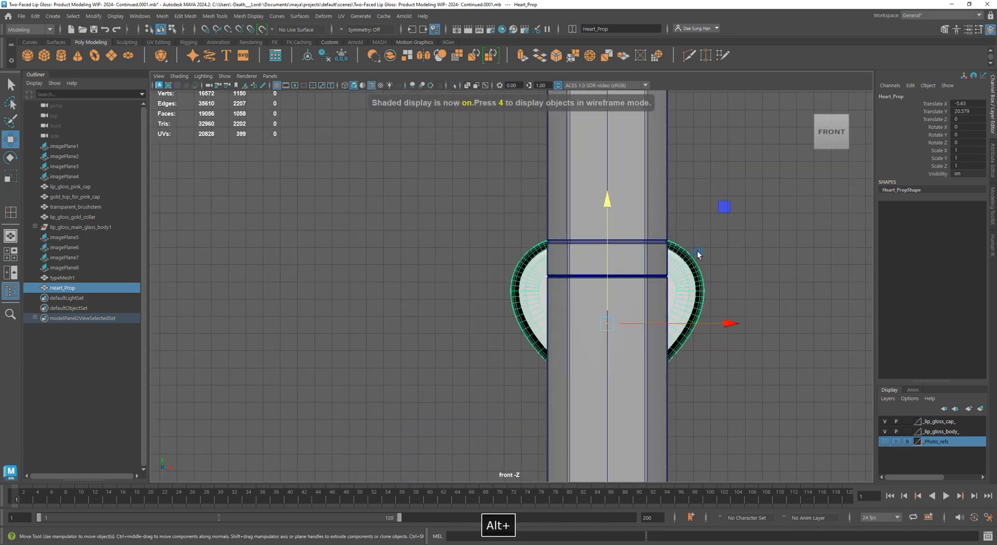
In the perspective view, push the heart forward to Translate Z 3.385 against the tube's front
key(space)
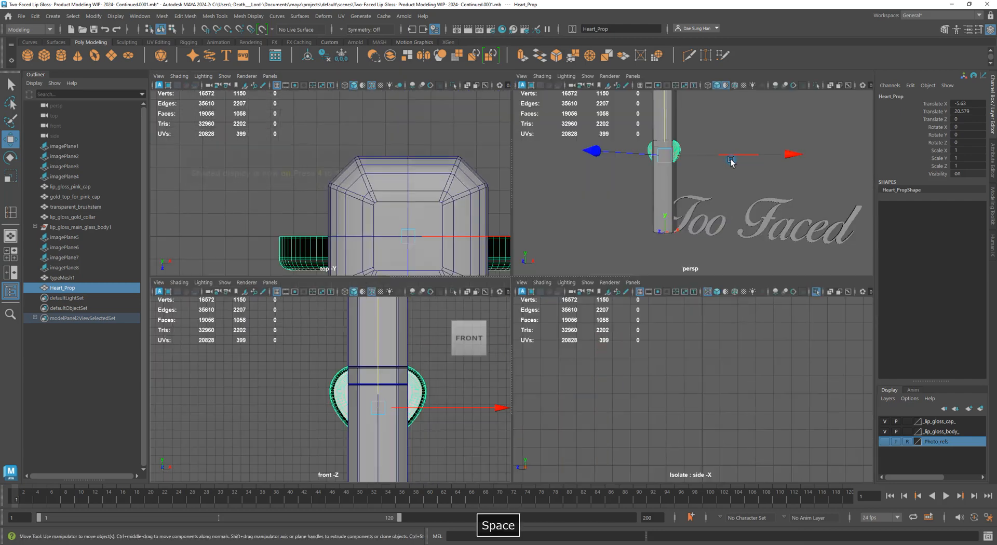
key(space)
alt+drag(633, 260, 564, 295)
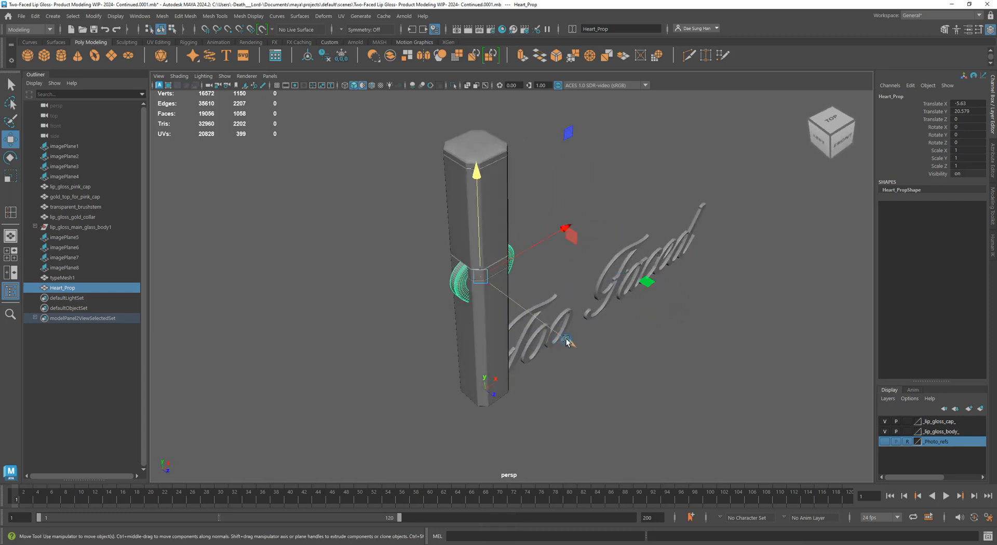
drag(568, 341, 577, 349)
alt+drag(849, 179, 557, 300)
drag(552, 368, 560, 373)
alt+drag(579, 365, 566, 248)
alt+right_drag(566, 248, 681, 260)
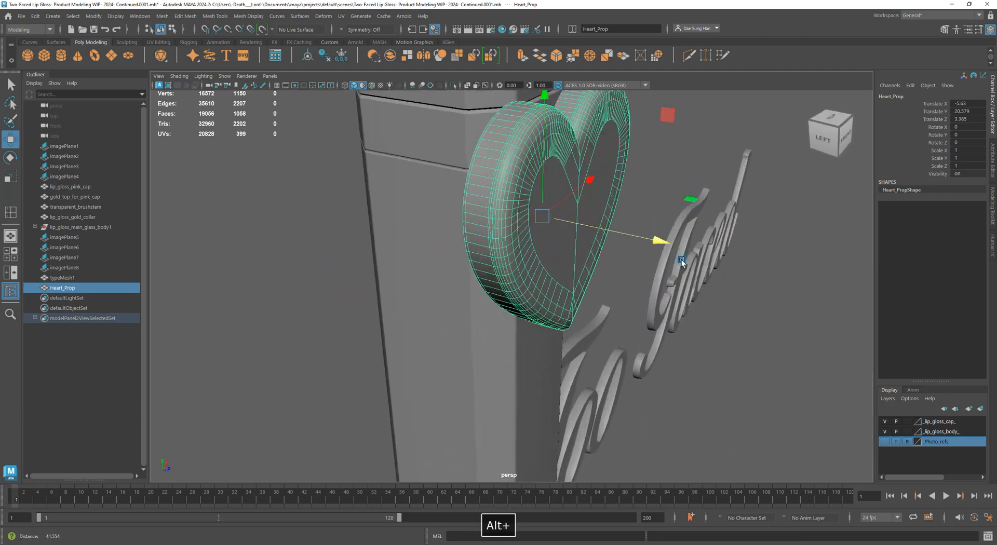
alt+drag(681, 260, 581, 270)
key(r)
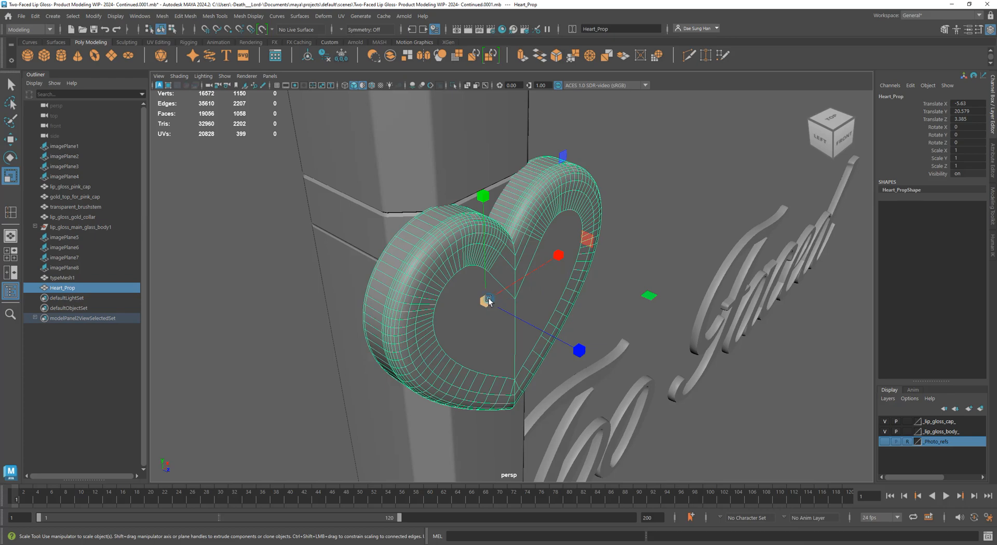
Scale the heart uniformly down to 0.346, checking its size from the side
drag(488, 299, 376, 363)
scroll(456, 282, up, 6)
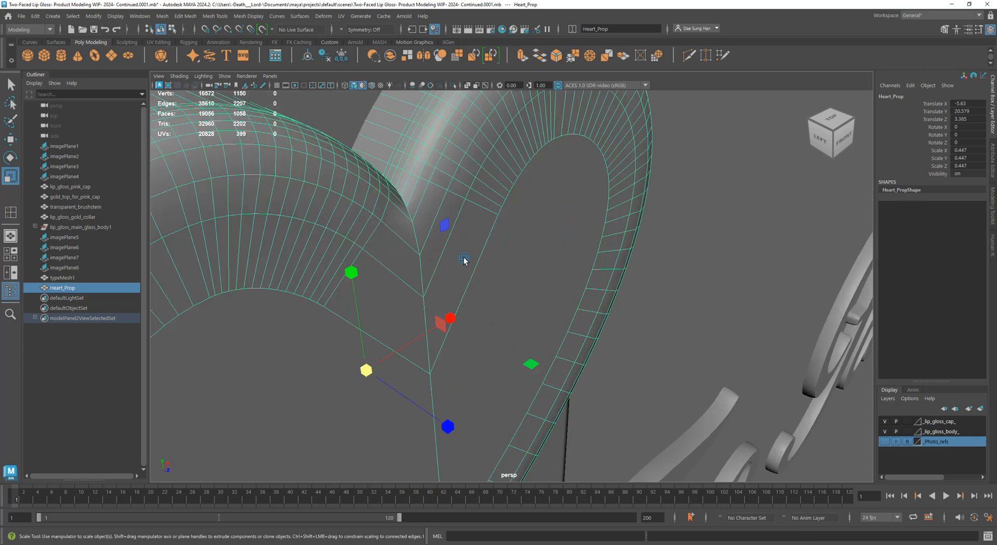
key(w)
scroll(581, 283, down, 5)
alt+drag(552, 272, 605, 219)
alt+drag(489, 240, 487, 129)
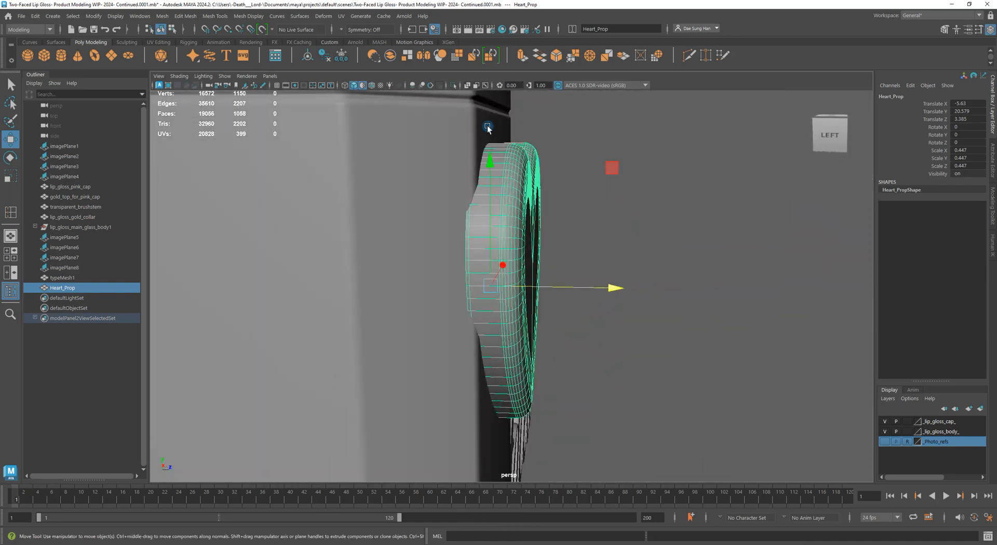
key(r)
alt+drag(608, 293, 464, 292)
Review the smaller heart in the top and perspective views, ending facing the front
key(space)
alt+right_drag(702, 208, 390, 203)
key(space)
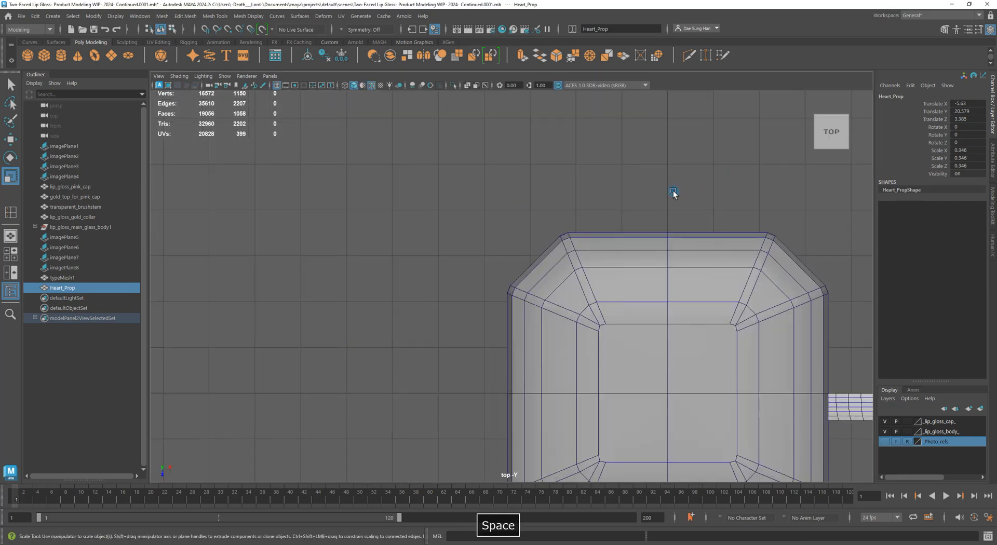
alt+right_drag(673, 191, 585, 202)
key(space)
key(space)
alt+right_drag(699, 184, 513, 208)
alt+drag(513, 209, 468, 182)
Show the Photo_refs layer and zoom in on the reference photo's gold heart emblem
click(885, 442)
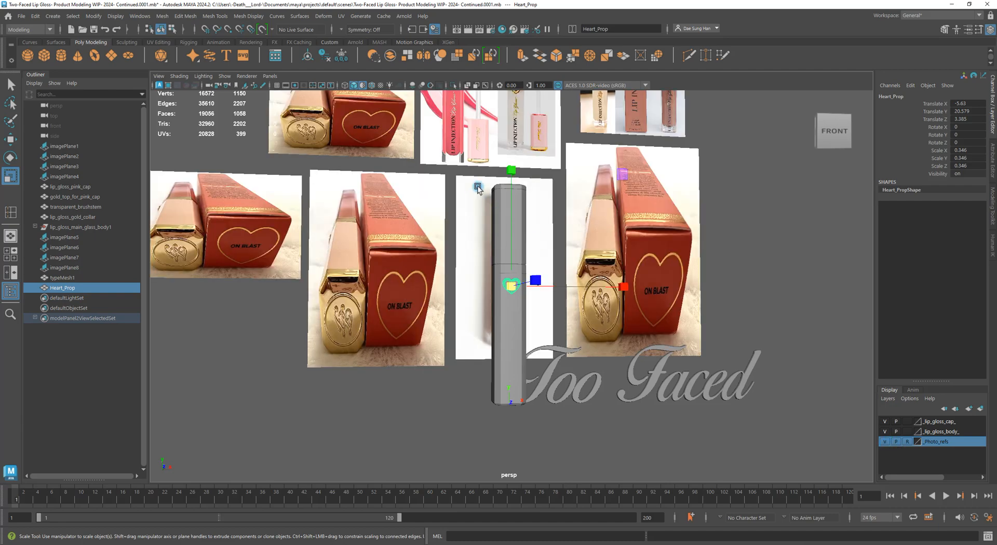
alt+middle_drag(478, 188, 470, 346)
alt+right_drag(396, 183, 703, 234)
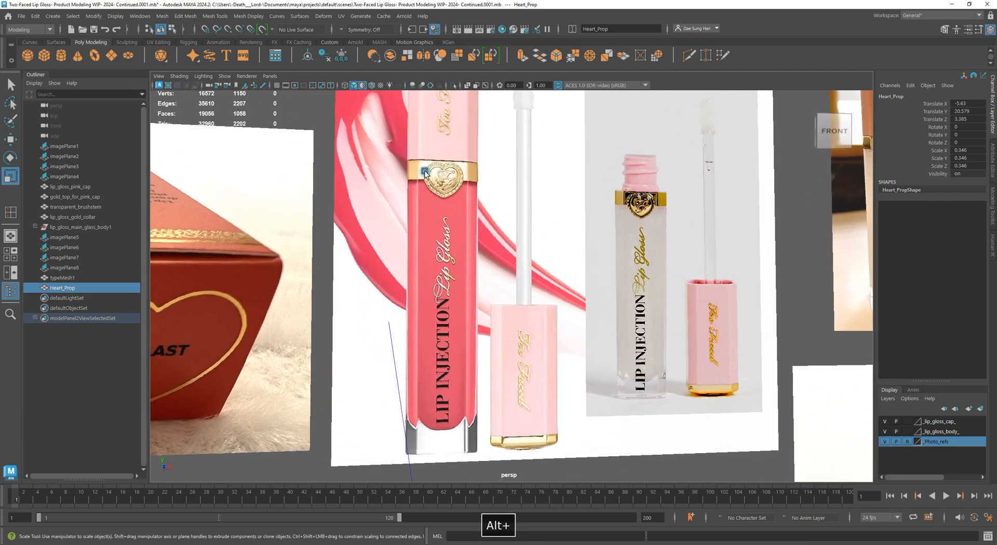
alt+right_drag(540, 195, 748, 155)
alt+middle_drag(421, 179, 585, 354)
alt+right_drag(567, 347, 354, 306)
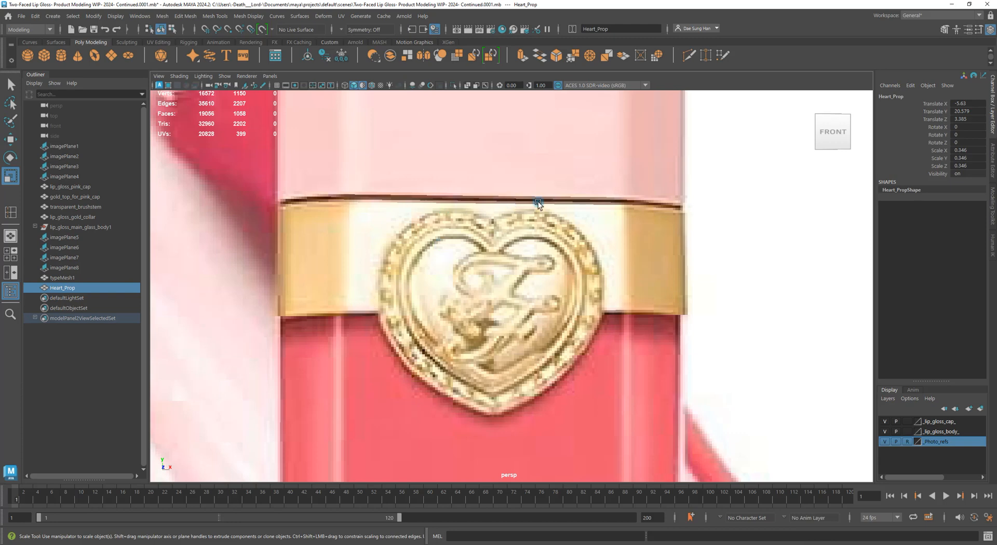
alt+right_drag(689, 308, 309, 279)
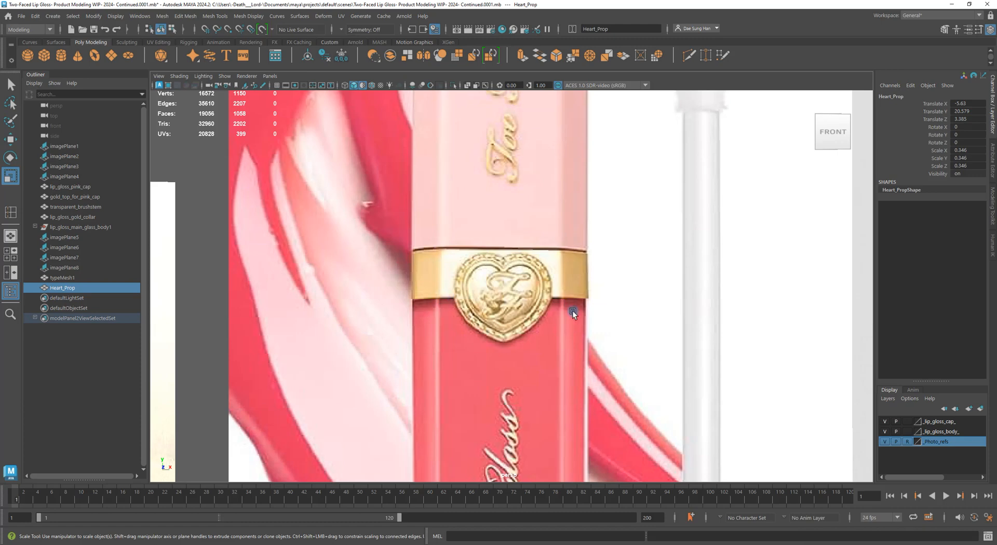
alt+right_drag(573, 311, 388, 319)
key(space)
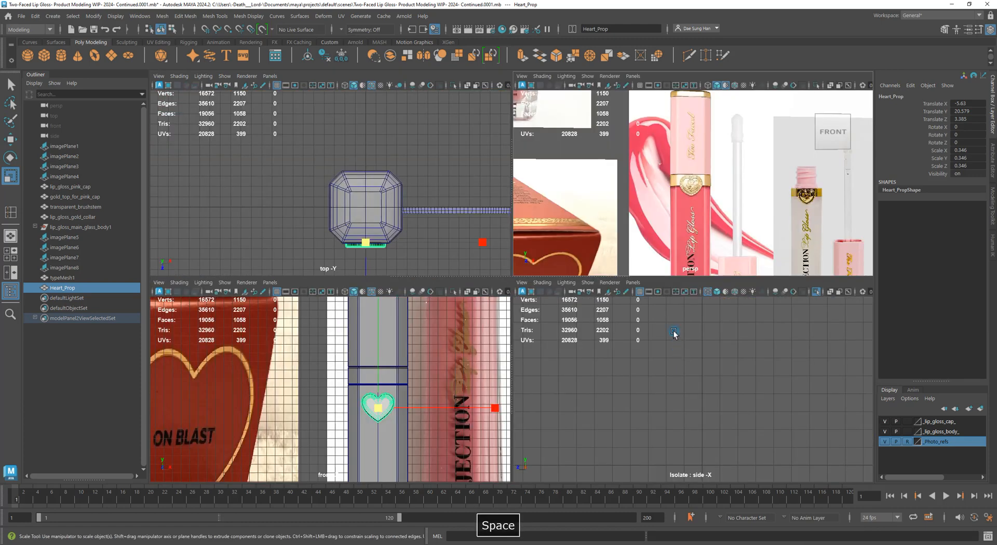
Frame the heart in the perspective view with wireframe-on-shaded display turned on
key(space)
alt+right_drag(670, 256, 540, 386)
alt+drag(540, 387, 573, 397)
alt+middle_drag(572, 398, 541, 237)
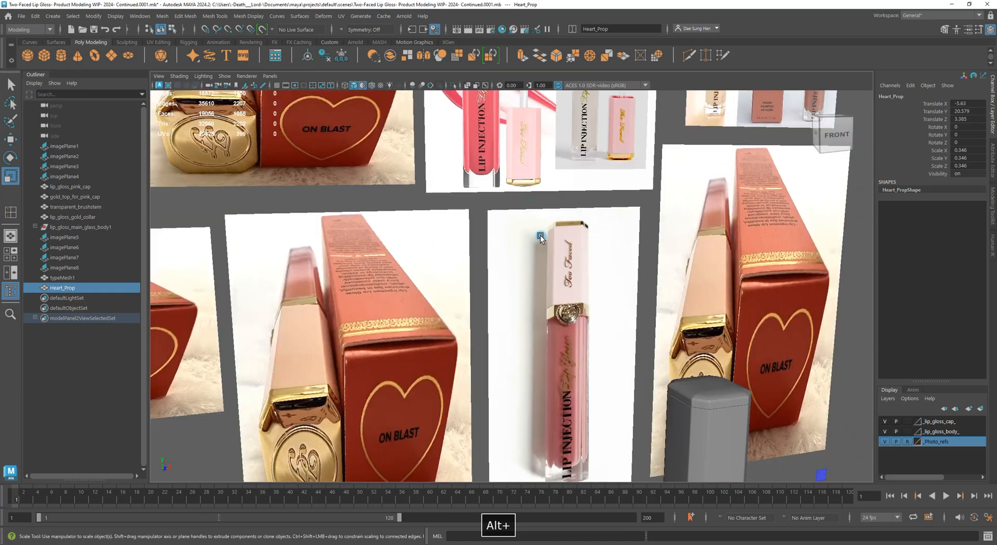
key(f)
alt+drag(509, 339, 541, 358)
alt+right_drag(541, 357, 511, 222)
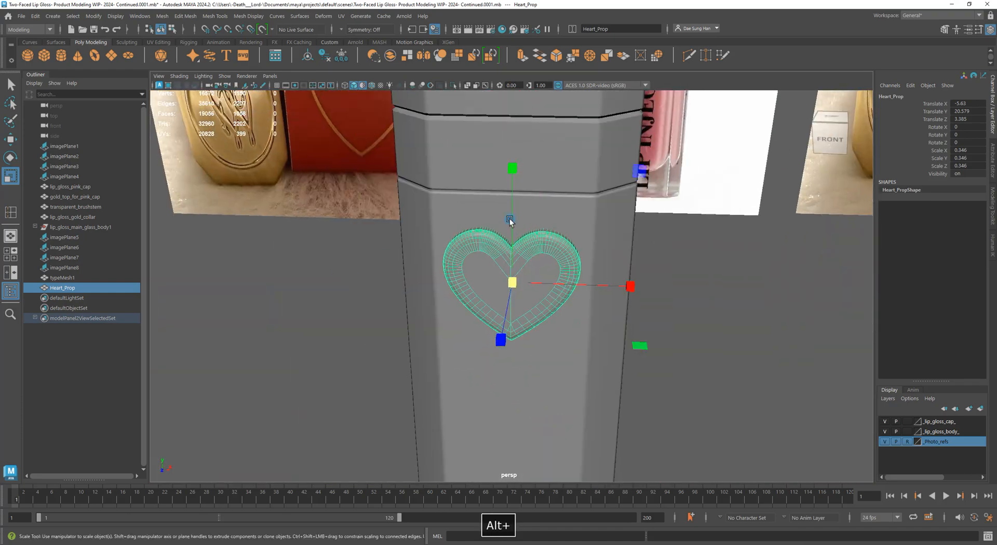
alt+middle_drag(510, 222, 489, 343)
key(alt+5)
alt+drag(557, 347, 624, 335)
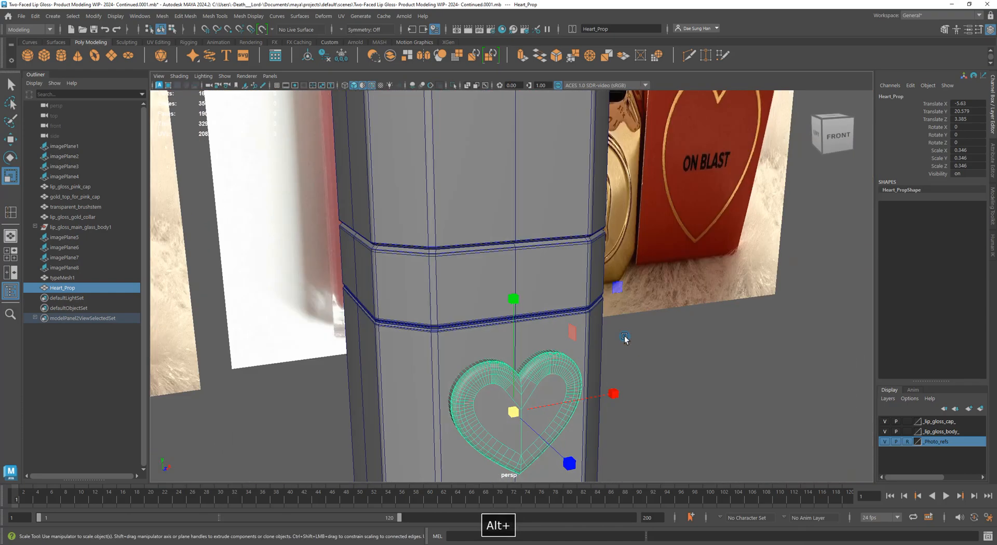
Push the heart slightly further forward and raise it higher on the body
key(w)
alt+middle_drag(543, 317, 556, 213)
alt+right_drag(557, 214, 576, 223)
alt+drag(535, 228, 588, 285)
alt+right_drag(587, 286, 671, 383)
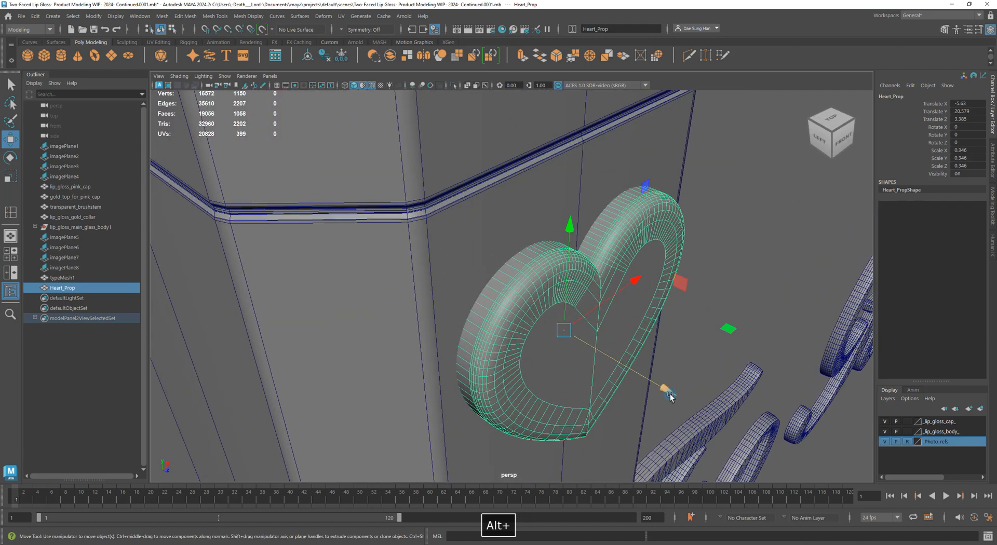
drag(671, 397, 678, 402)
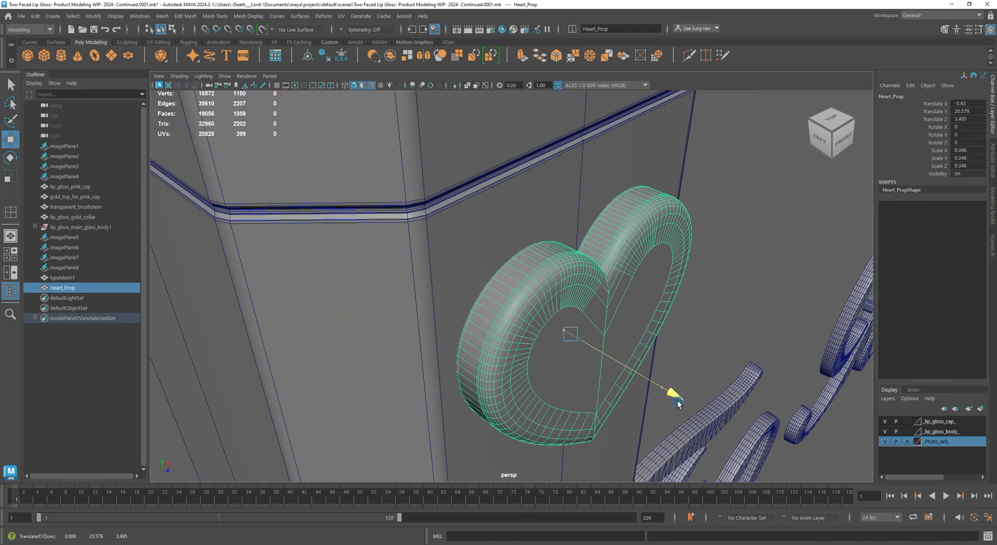
drag(575, 230, 579, 175)
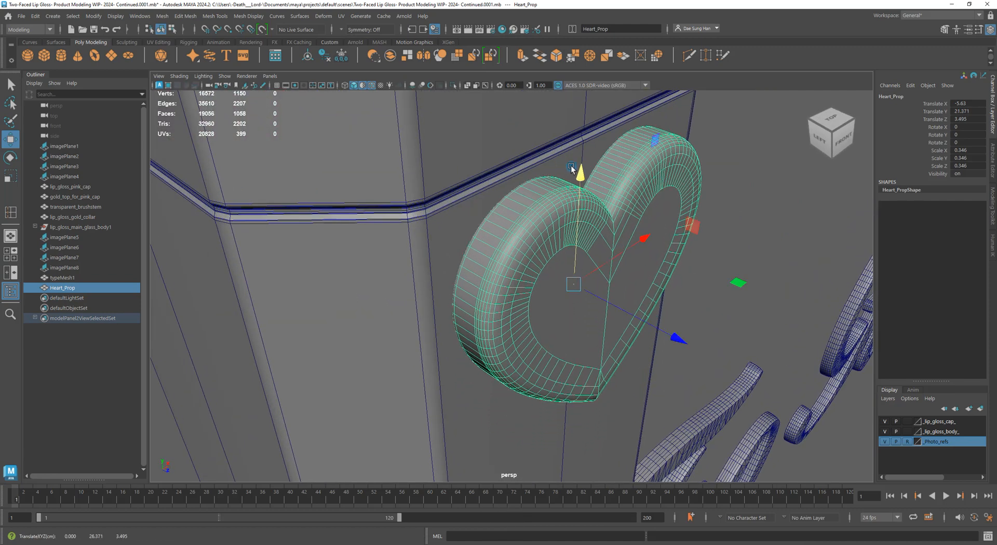
Zoom out to compare the heart's placement with the lip gloss reference photos
alt+right_drag(577, 175, 372, 179)
alt+drag(501, 205, 423, 174)
alt+right_drag(422, 174, 84, 198)
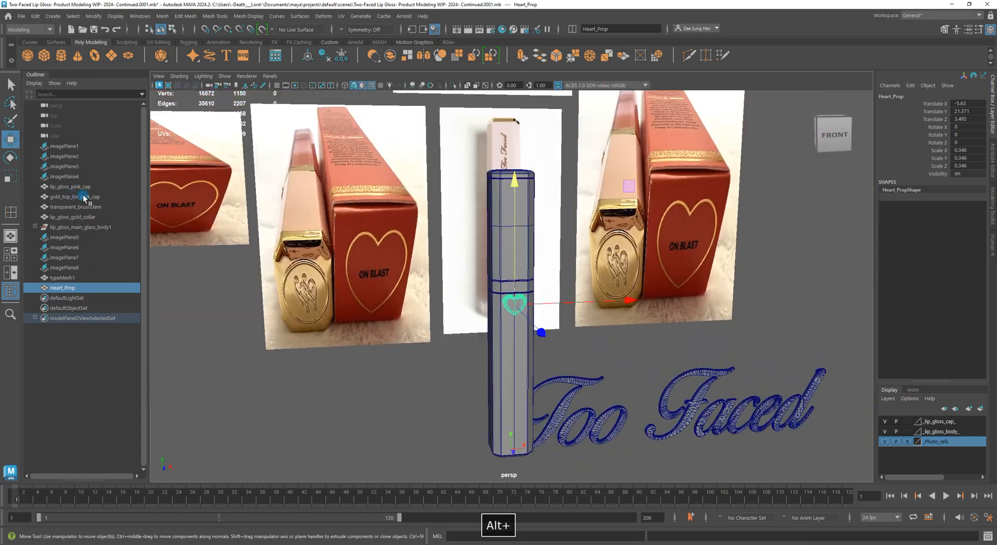
alt+middle_drag(390, 184, 396, 383)
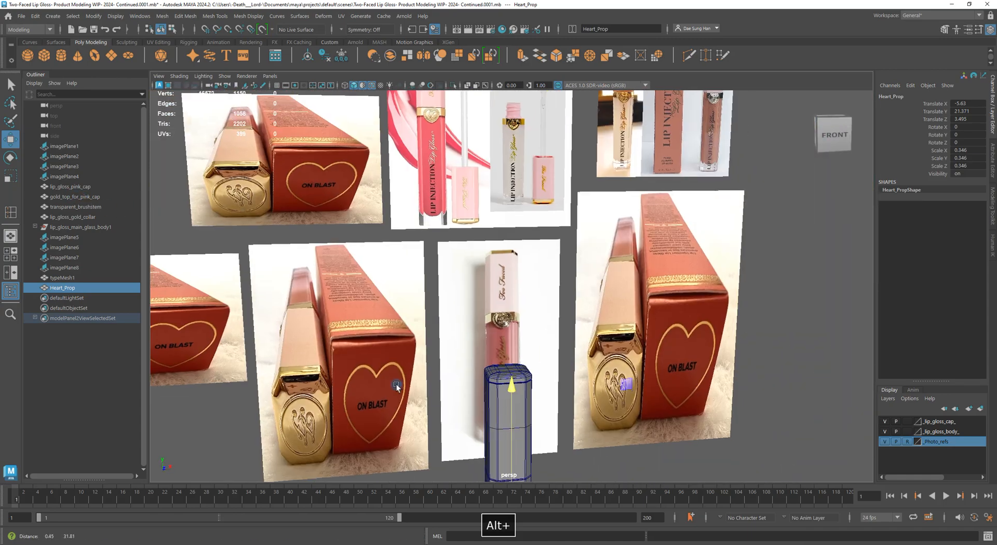
alt+right_drag(396, 383, 465, 255)
alt+middle_drag(464, 255, 470, 225)
alt+right_drag(470, 225, 528, 327)
alt+middle_drag(458, 204, 457, 384)
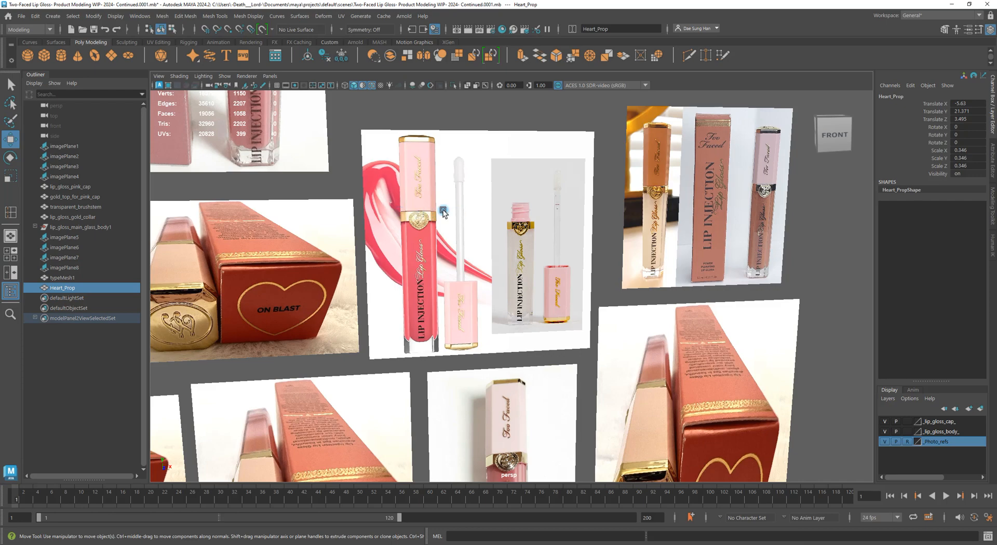
alt+middle_drag(551, 284, 576, 194)
alt+right_drag(602, 400, 522, 263)
alt+middle_drag(522, 263, 544, 363)
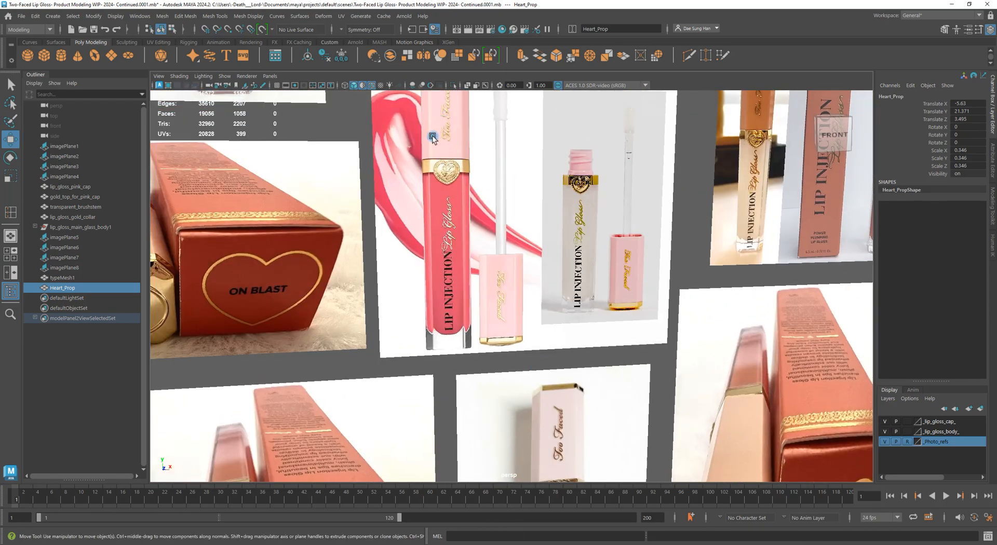
Return to the heart head-on and raise it a bit higher on the tube
alt+right_drag(421, 161, 358, 96)
alt+middle_drag(618, 463, 586, 239)
alt+right_drag(483, 223, 549, 304)
alt+middle_drag(549, 304, 538, 206)
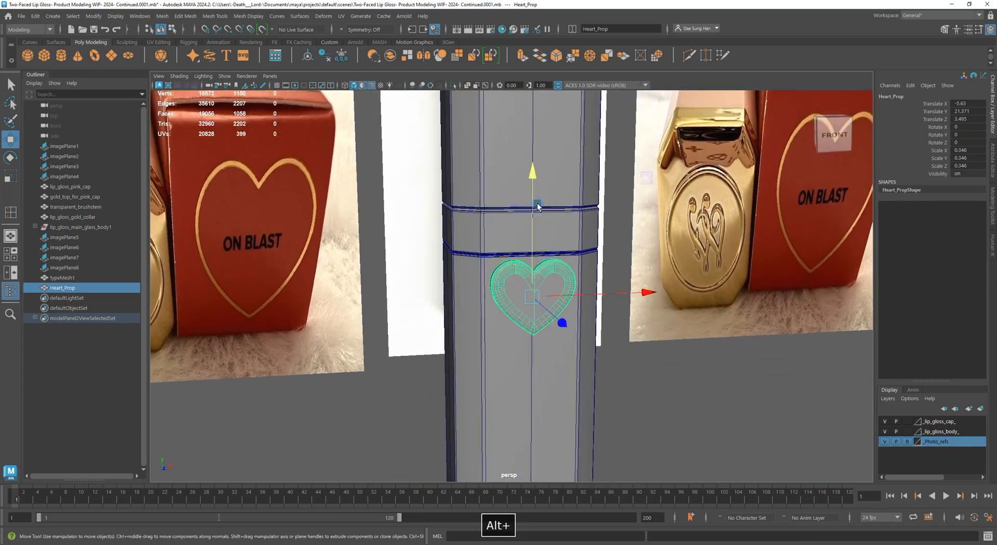
alt+drag(542, 240, 522, 205)
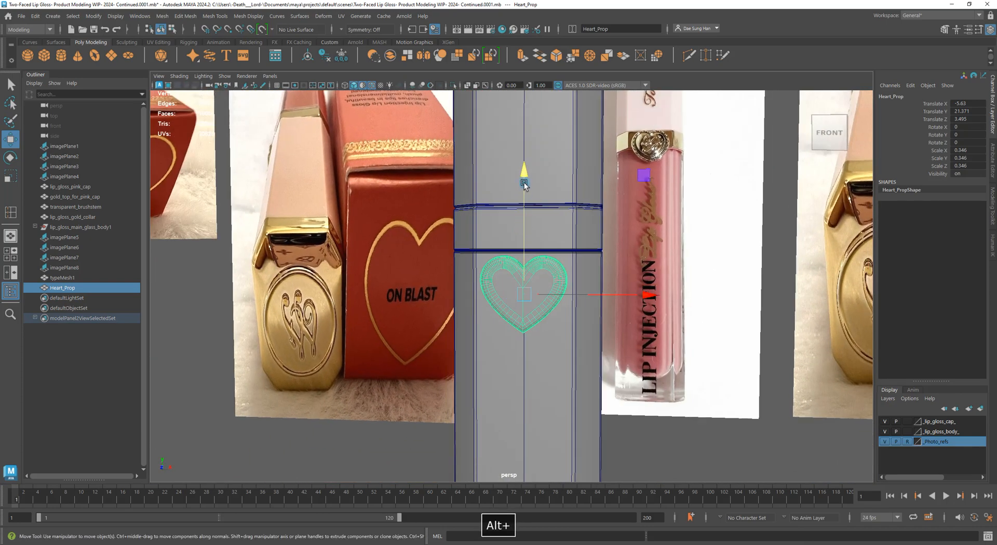
drag(523, 172, 597, 167)
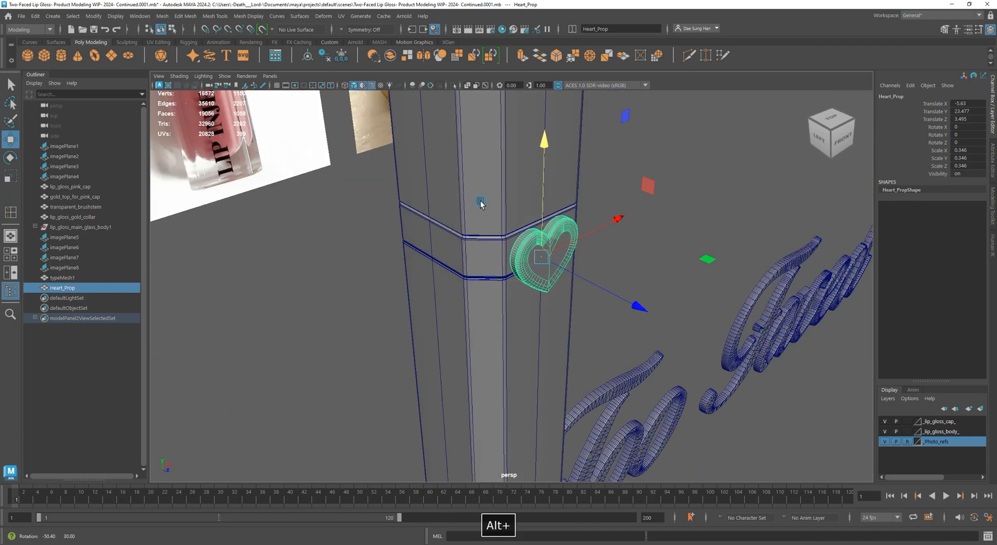
Lower the heart slightly, settling it at Translate Y 23.374
alt+right_drag(481, 202, 753, 270)
alt+drag(752, 269, 572, 182)
alt+middle_drag(572, 182, 521, 363)
alt+right_drag(458, 281, 650, 342)
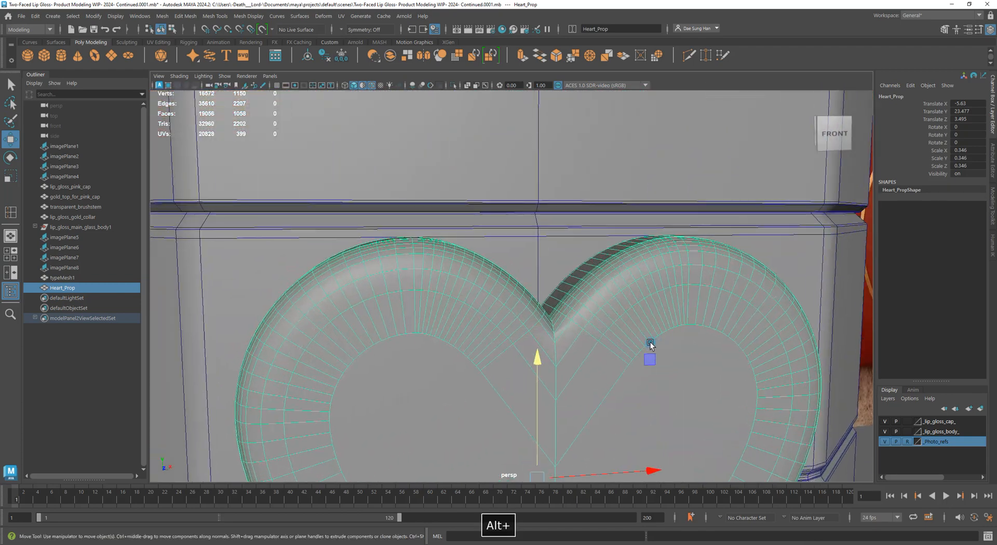
drag(530, 355, 541, 372)
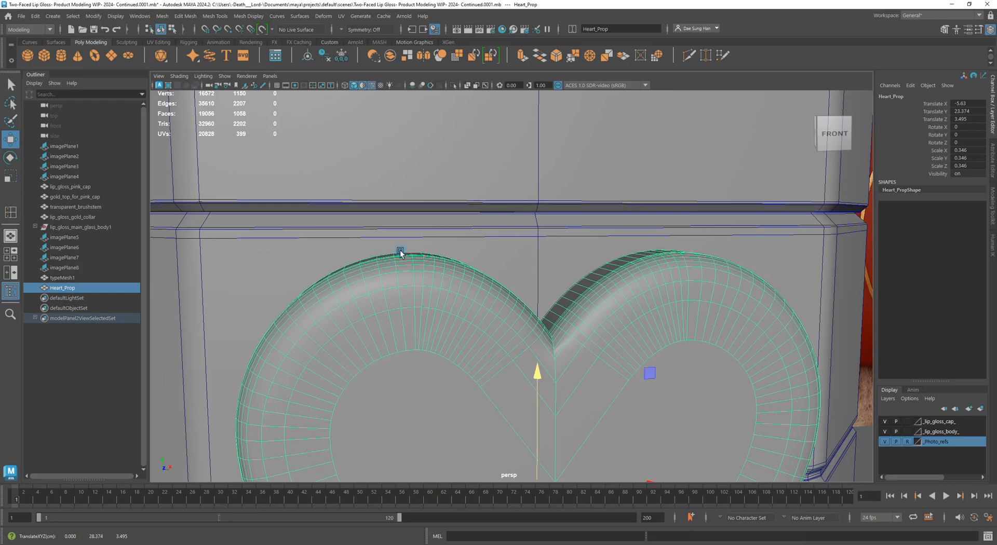
Nudge the heart outward along Z from 3.495 to 3.496, checking it from the side
alt+right_drag(457, 261, 428, 291)
alt+middle_drag(467, 317, 507, 236)
mouse_move(507, 236)
alt+mouse_down()
mouse_move(420, 241)
mouse_move(523, 242)
mouse_move(497, 234)
alt+mouse_up()
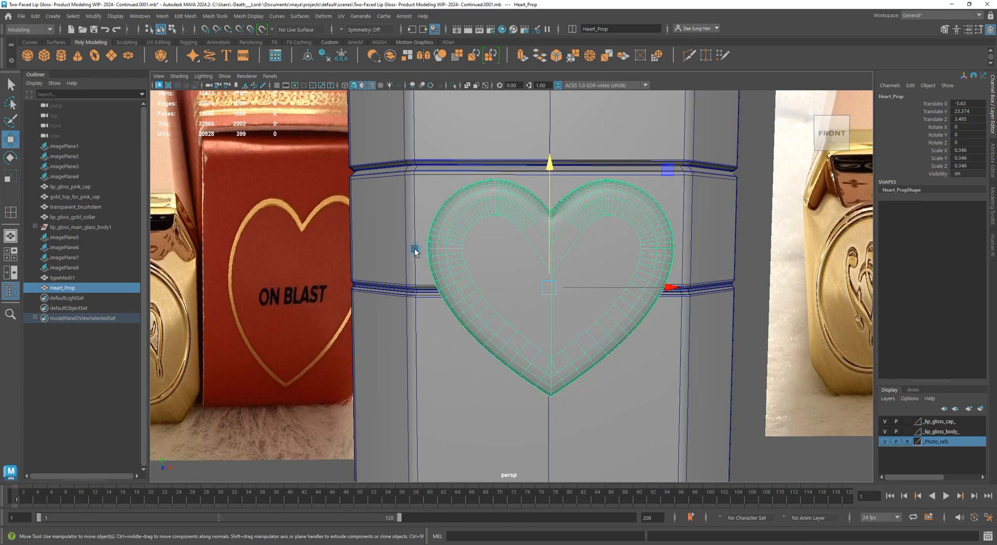
alt+drag(414, 251, 427, 315)
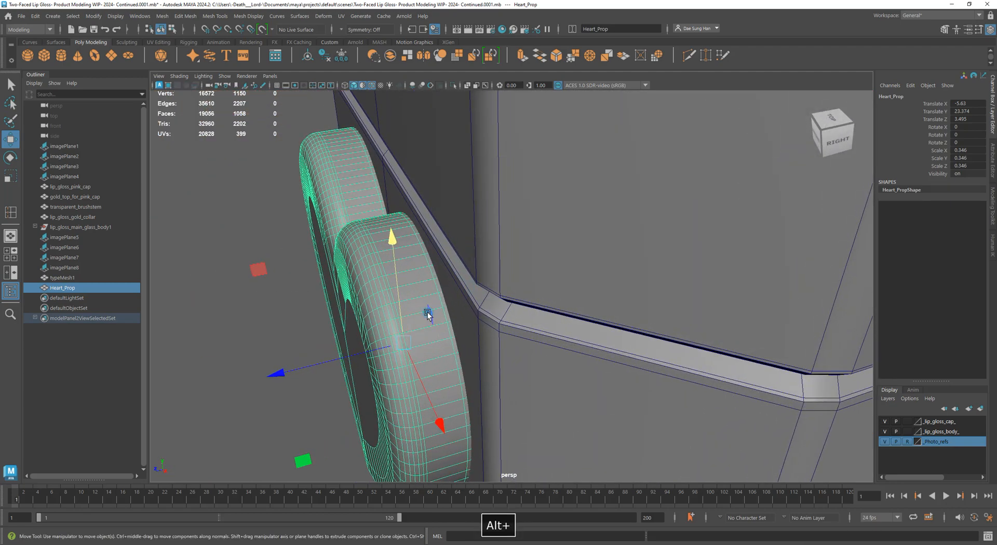
drag(279, 371, 278, 372)
alt+drag(349, 335, 501, 285)
click(569, 303)
alt+right_drag(501, 285, 329, 264)
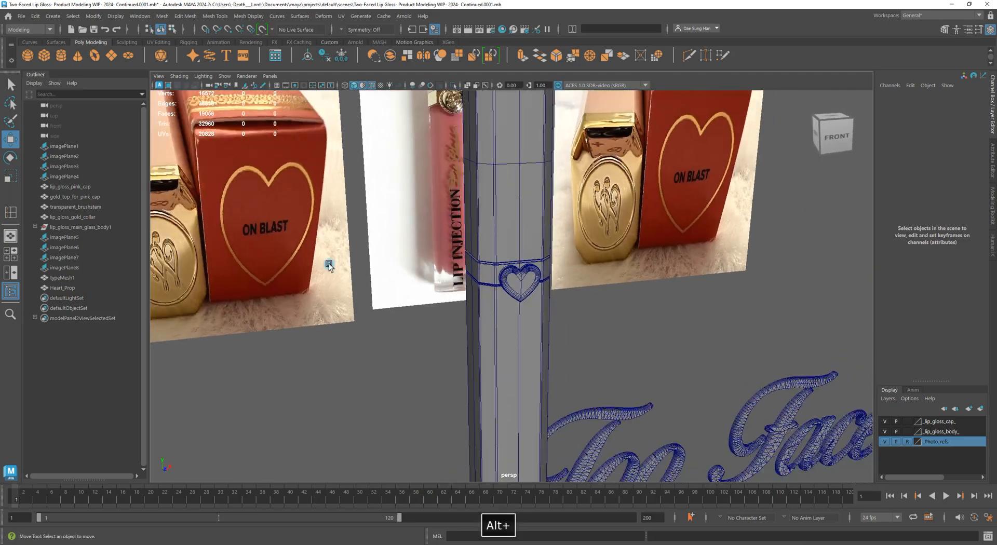
alt+middle_drag(345, 253, 435, 422)
alt+right_drag(435, 422, 328, 263)
alt+middle_drag(340, 179, 376, 363)
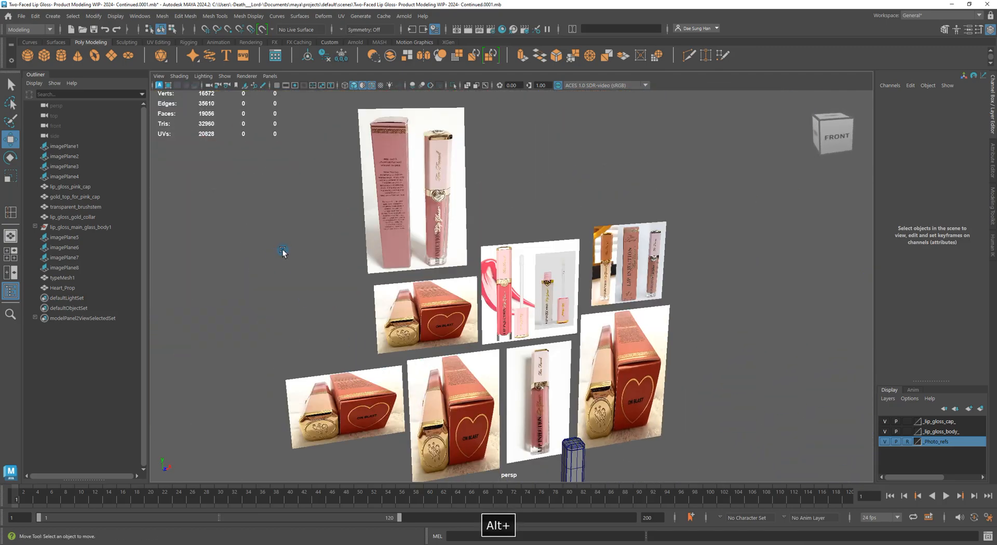
alt+right_drag(282, 252, 607, 303)
alt+right_drag(333, 262, 625, 301)
alt+right_drag(369, 265, 244, 262)
alt+middle_drag(534, 410, 771, 262)
alt+middle_drag(694, 342, 693, 249)
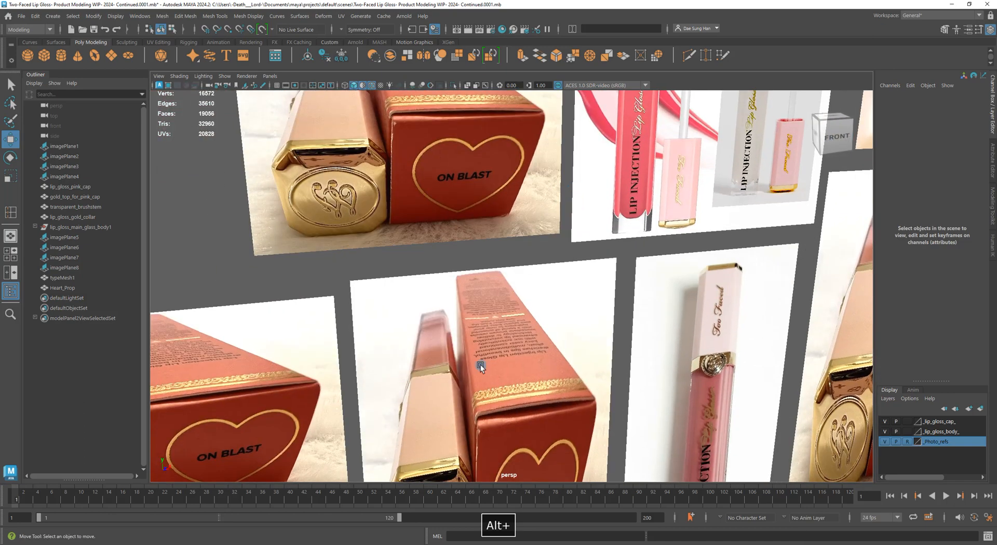
alt+middle_drag(476, 345, 678, 222)
alt+middle_drag(377, 332, 718, 319)
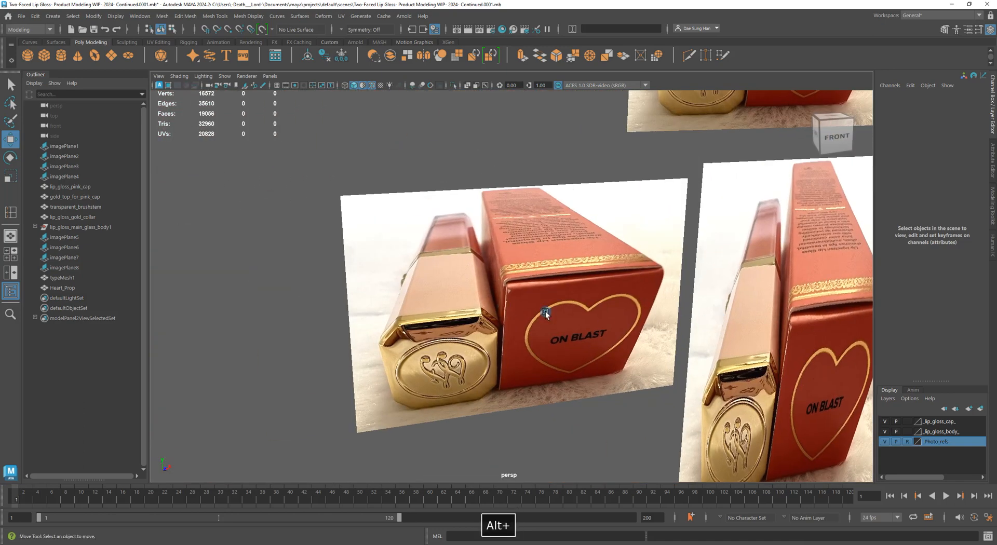
alt+right_drag(545, 311, 361, 287)
alt+middle_drag(628, 294, 228, 227)
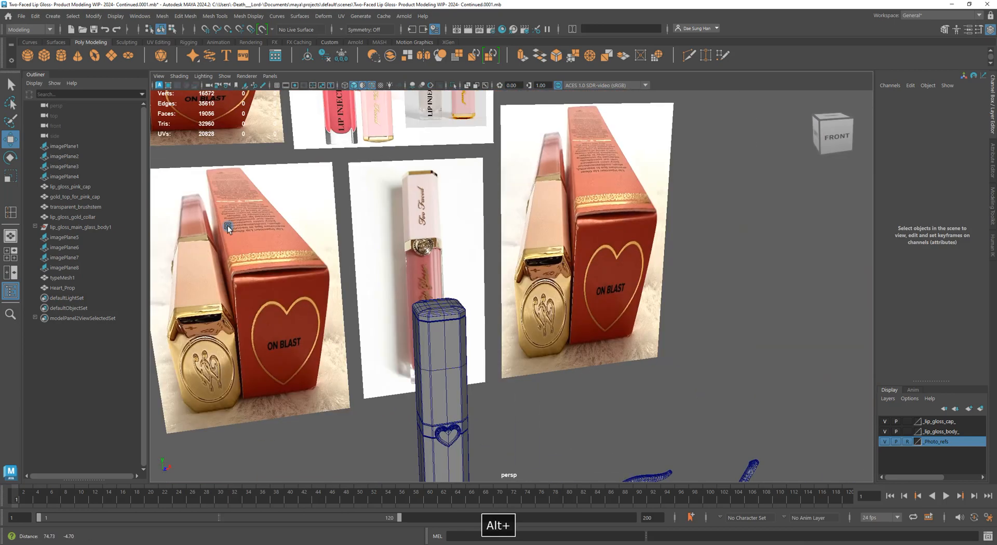
alt+right_drag(545, 251, 389, 240)
alt+drag(390, 241, 541, 262)
alt+right_drag(541, 263, 683, 307)
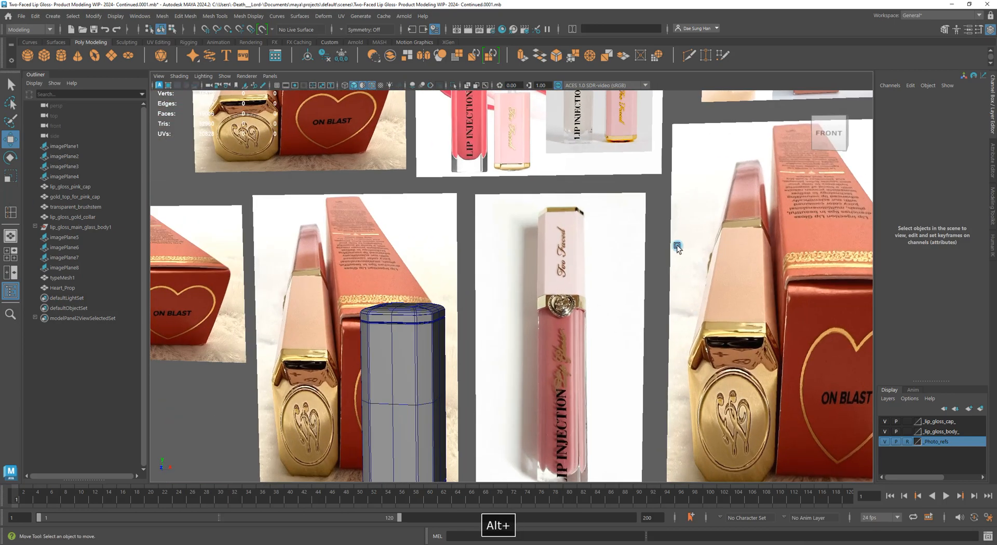
alt+middle_drag(678, 247, 247, 388)
alt+middle_drag(518, 242, 511, 375)
alt+right_drag(530, 228, 774, 224)
alt+right_drag(588, 218, 804, 242)
alt+middle_drag(565, 205, 602, 467)
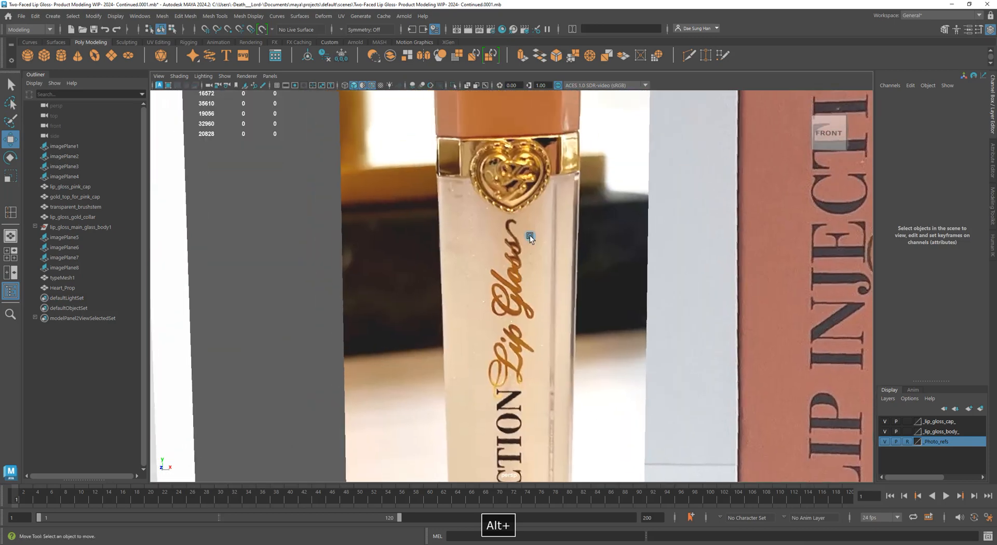
alt+middle_drag(513, 169, 518, 345)
alt+right_drag(396, 241, 566, 249)
alt+middle_drag(532, 348, 530, 236)
alt+right_drag(468, 270, 556, 278)
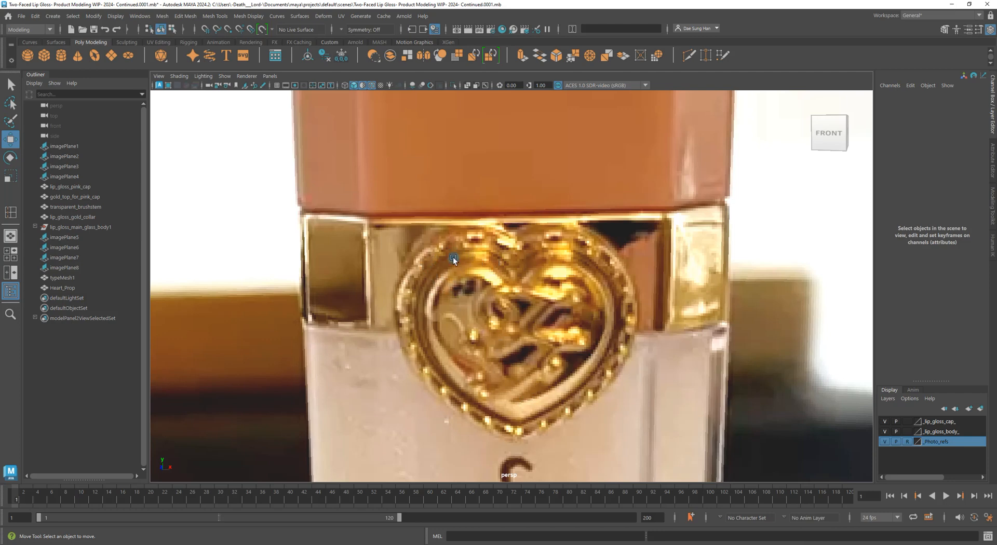
scroll(478, 355, down, 4)
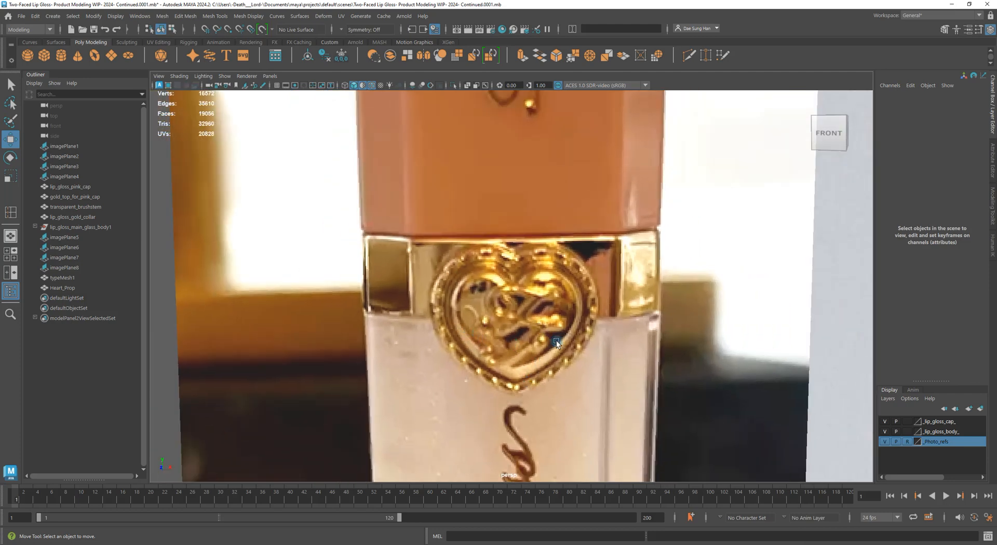
alt+drag(556, 343, 548, 332)
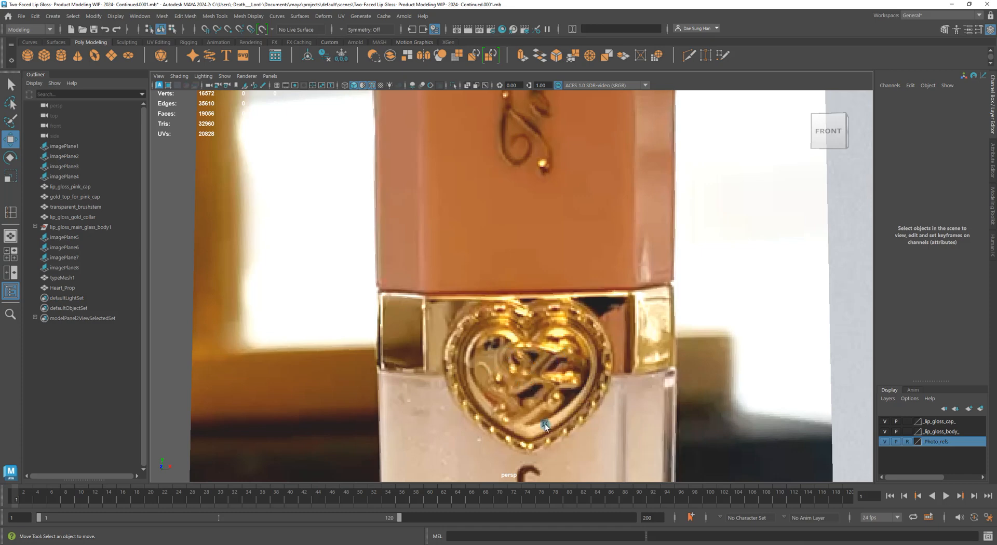
alt+right_drag(586, 386, 362, 250)
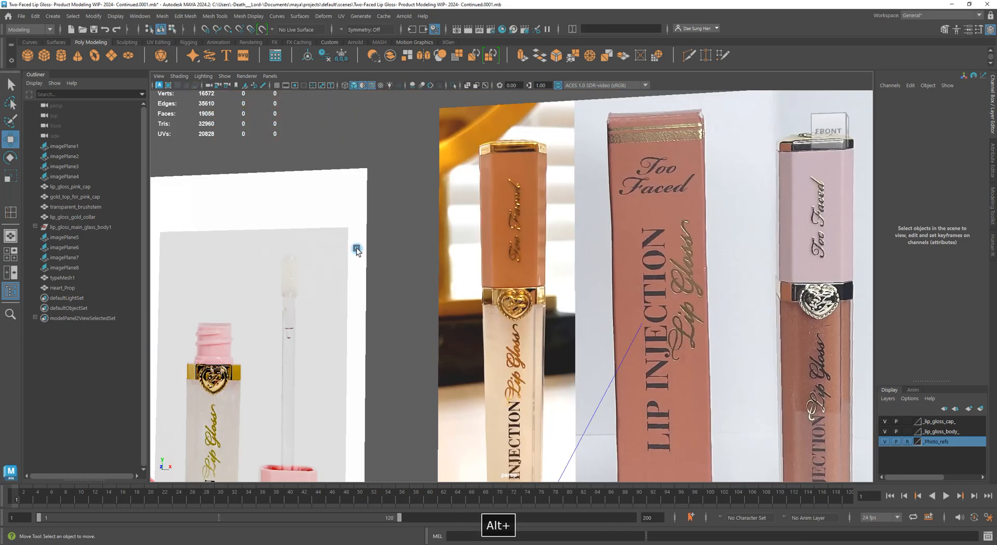
alt+right_drag(597, 289, 483, 234)
alt+middle_drag(645, 324, 415, 311)
alt+right_drag(498, 301, 764, 380)
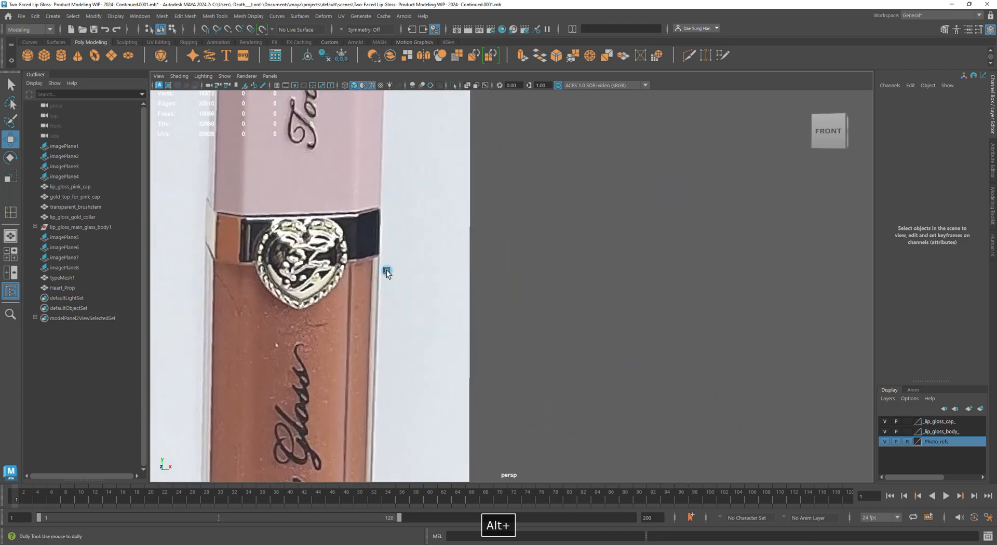
alt+right_drag(387, 269, 423, 297)
alt+middle_drag(195, 226, 509, 273)
alt+right_drag(643, 317, 739, 365)
alt+right_drag(544, 291, 264, 333)
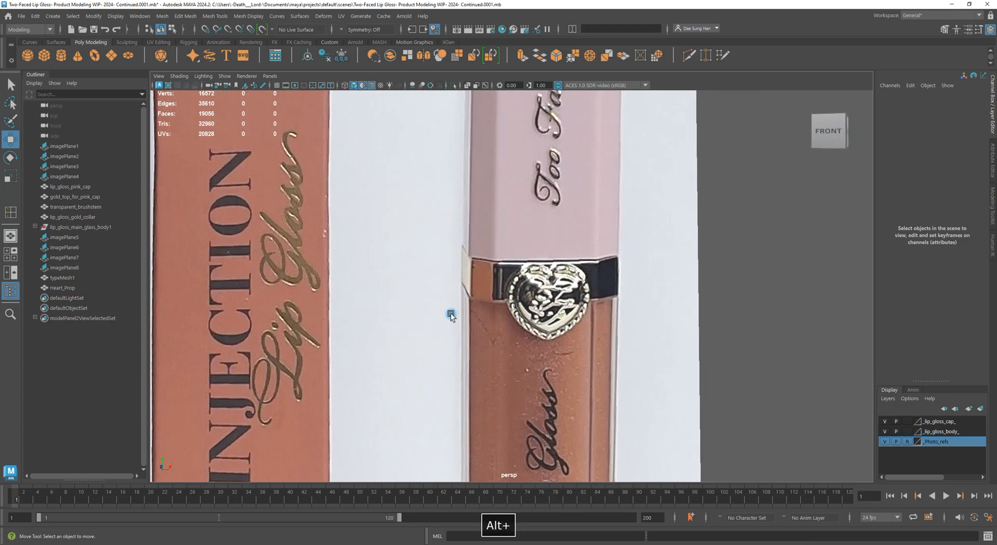
alt+drag(451, 314, 555, 319)
alt+middle_drag(730, 344, 602, 339)
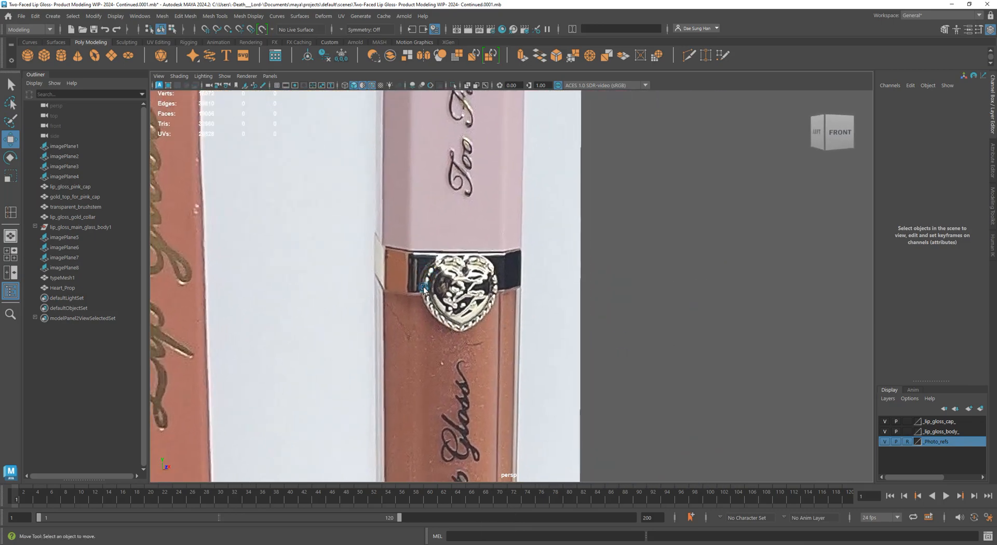
alt+right_drag(525, 321, 229, 335)
alt+middle_drag(228, 335, 600, 289)
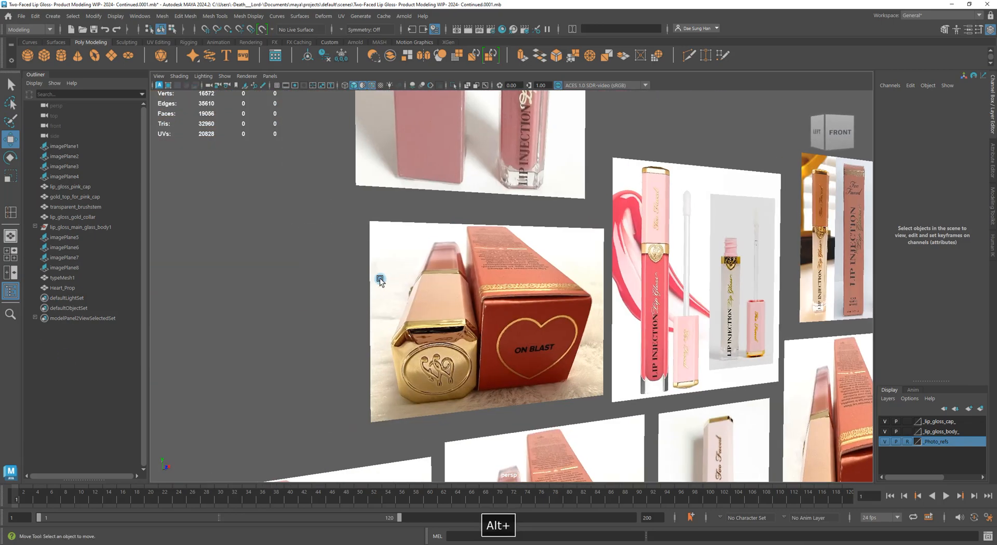
alt+right_drag(381, 281, 274, 270)
alt+right_drag(443, 362, 660, 390)
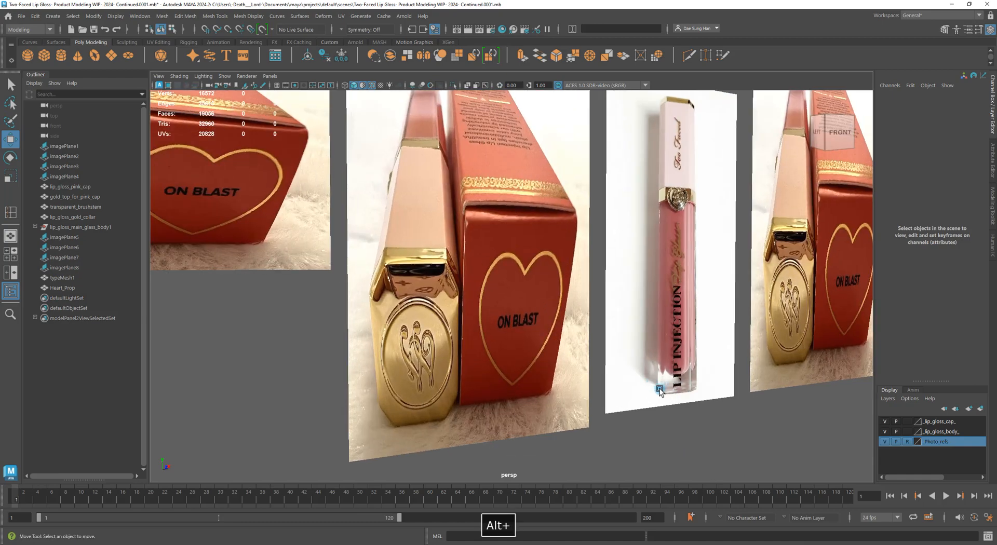
alt+middle_drag(640, 244, 287, 291)
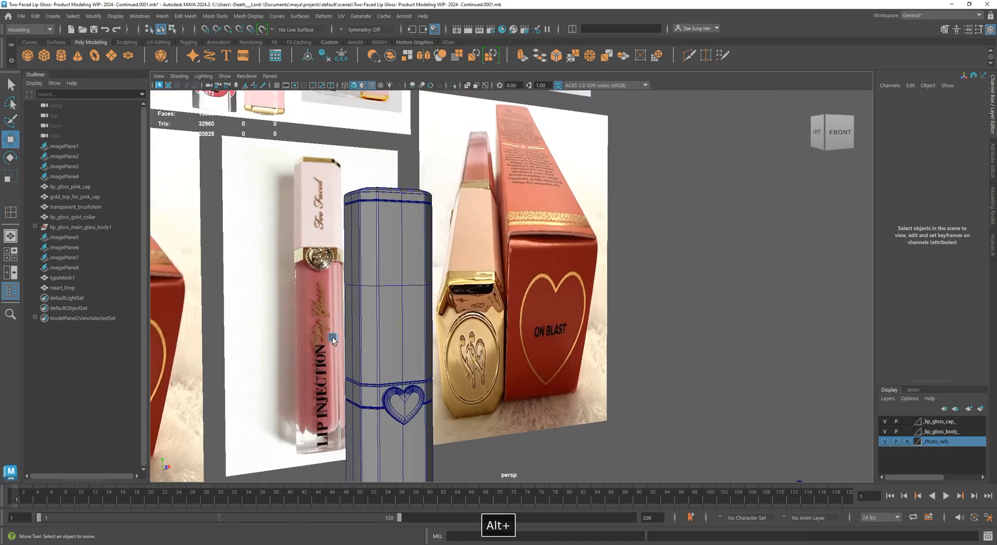
click(406, 410)
Turn off the wireframe-on-shaded overlay and reselect the heart prop
key(f)
alt+drag(535, 374, 585, 365)
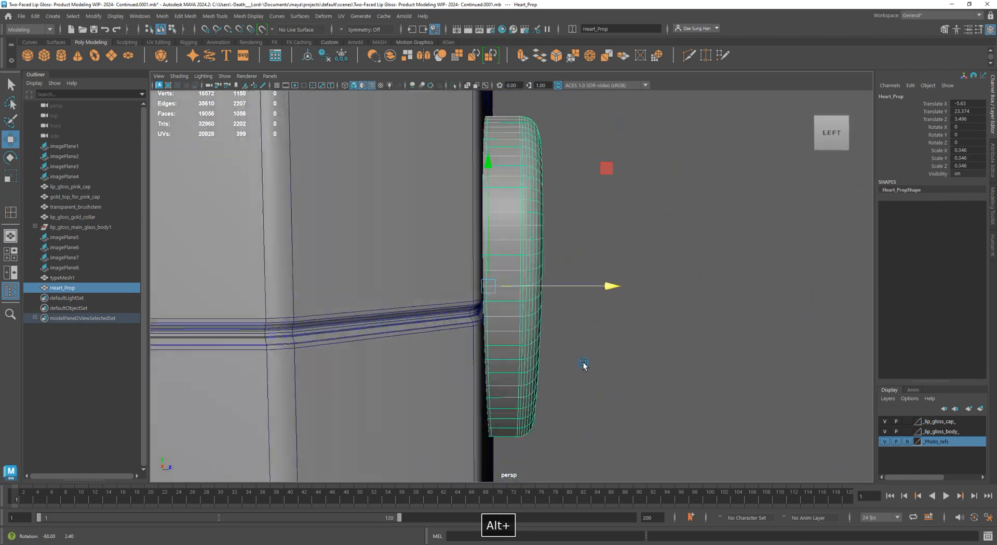
alt+right_drag(585, 365, 368, 335)
click(656, 409)
alt+right_drag(657, 409, 432, 360)
mouse_move(655, 341)
alt+mouse_down()
mouse_move(632, 380)
mouse_move(522, 393)
mouse_move(457, 374)
mouse_move(575, 378)
mouse_move(565, 392)
mouse_move(613, 369)
mouse_move(509, 383)
mouse_move(607, 377)
mouse_move(581, 410)
mouse_move(525, 350)
mouse_move(535, 386)
mouse_move(580, 378)
mouse_move(569, 398)
mouse_move(418, 268)
alt+mouse_up()
key(alt+5)
alt+right_drag(418, 268, 472, 265)
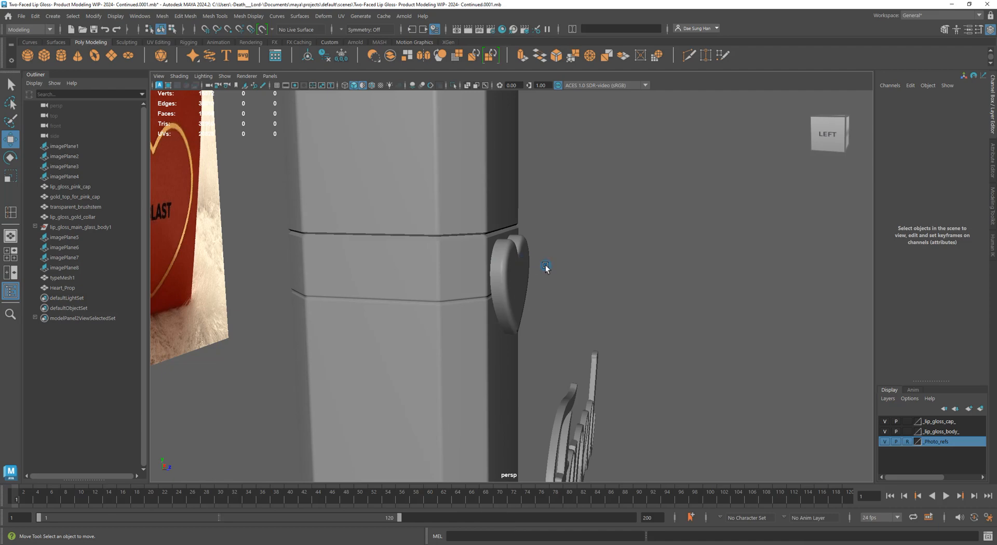
click(530, 268)
Maximize the side view on the heart, shown shaded with the default material
key(space)
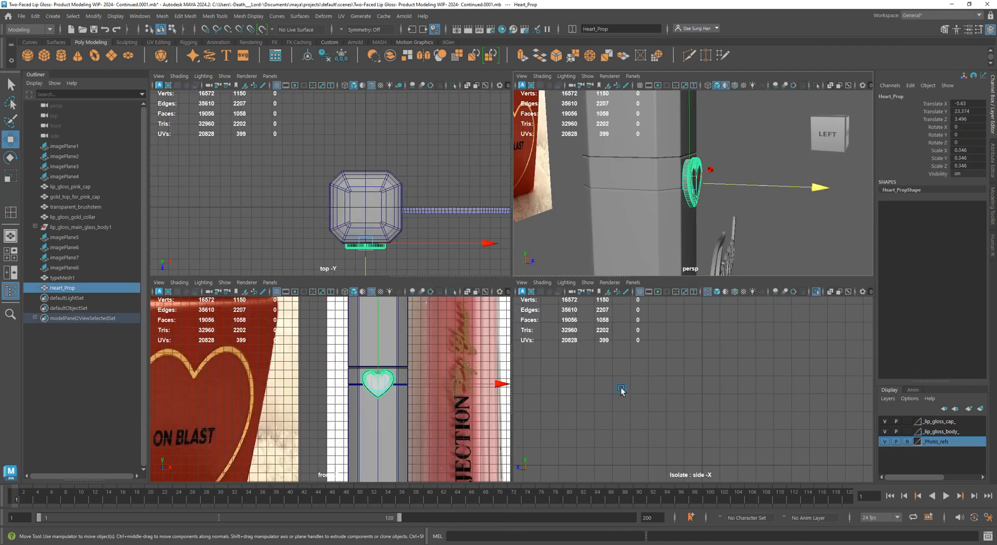
key(space)
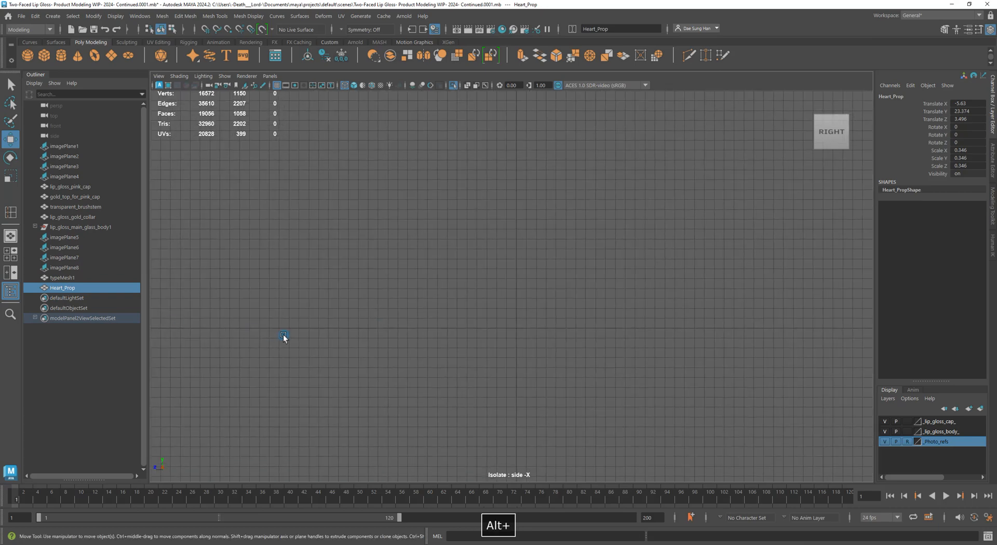
key(f)
alt+right_drag(351, 310, 684, 378)
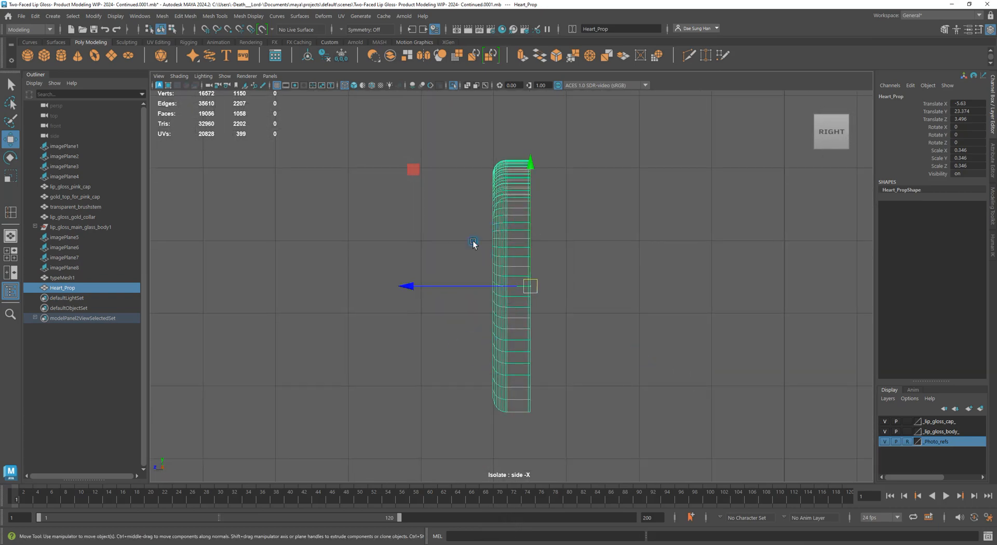
key(4)
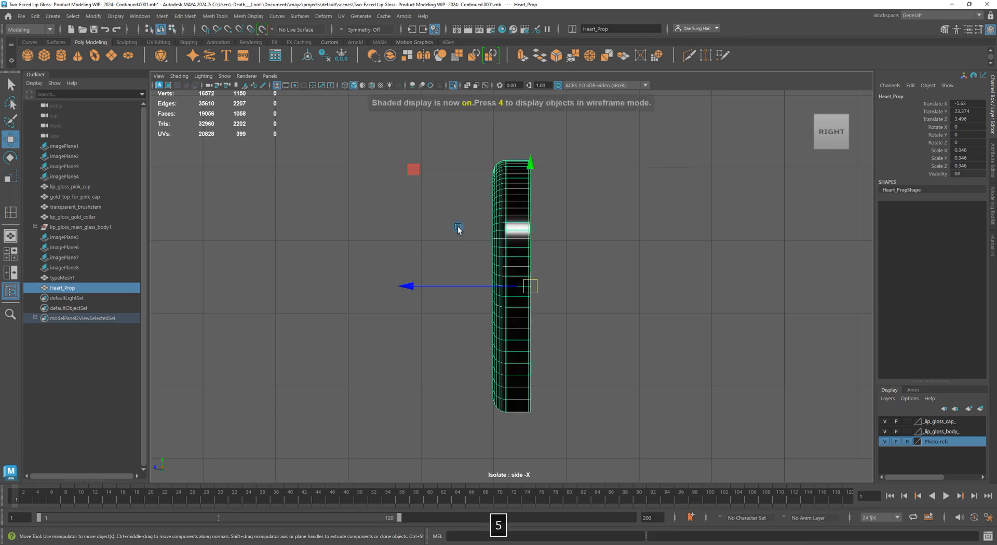
click(183, 77)
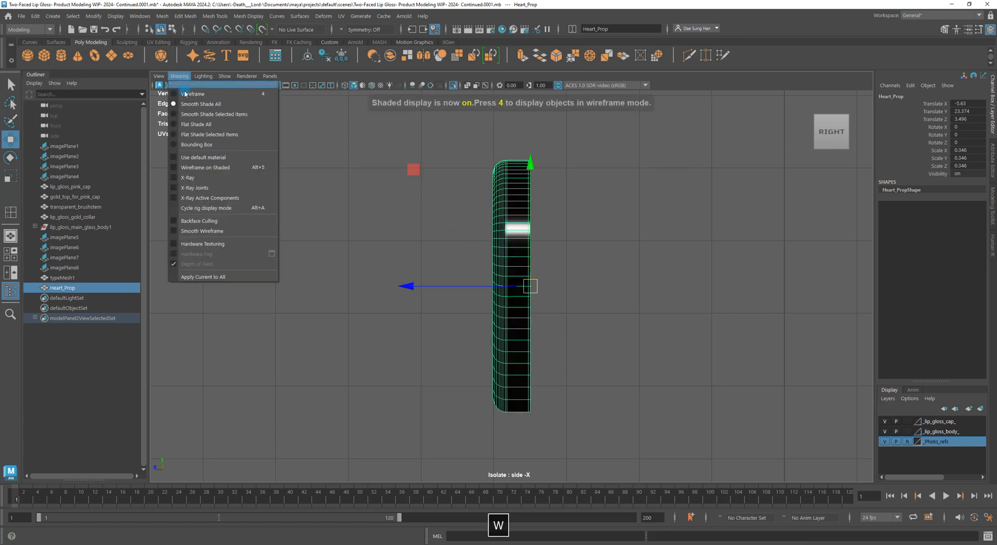
click(207, 158)
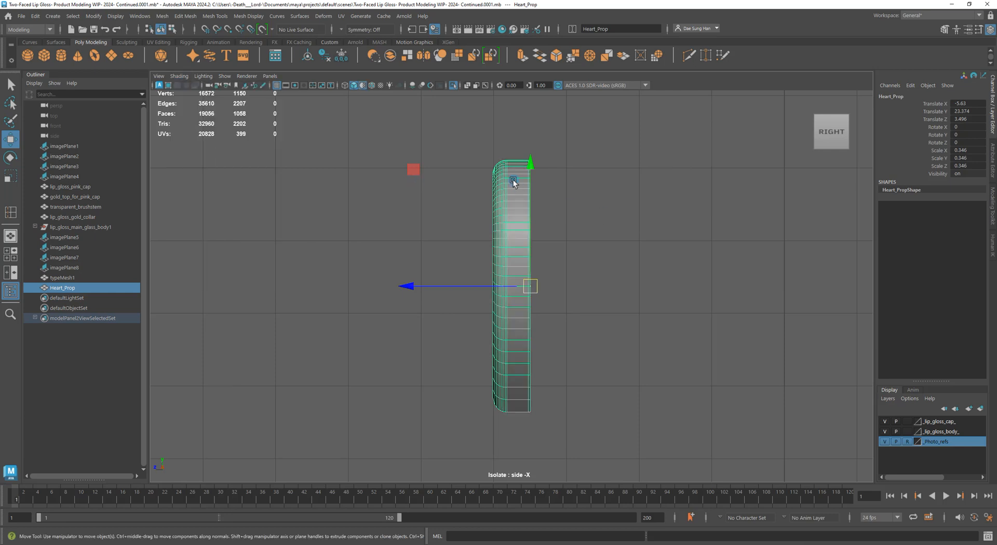
mouse_move(512, 179)
alt+right_down()
mouse_move(608, 269)
mouse_move(602, 223)
mouse_move(639, 245)
mouse_move(590, 252)
mouse_move(612, 267)
mouse_move(647, 269)
alt+right_up()
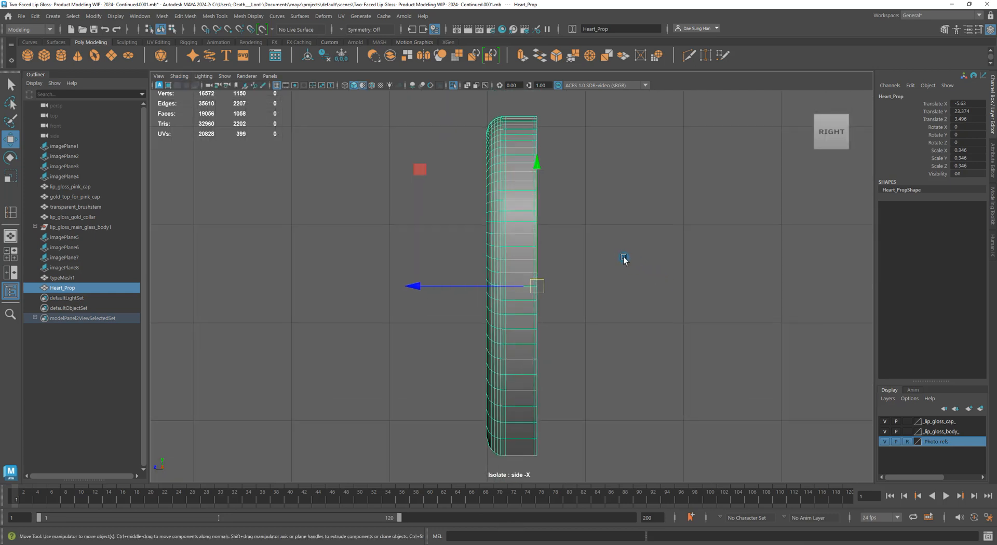
Trial-thicken the heart along its depth, undo it, and switch to vertex mode
key(r)
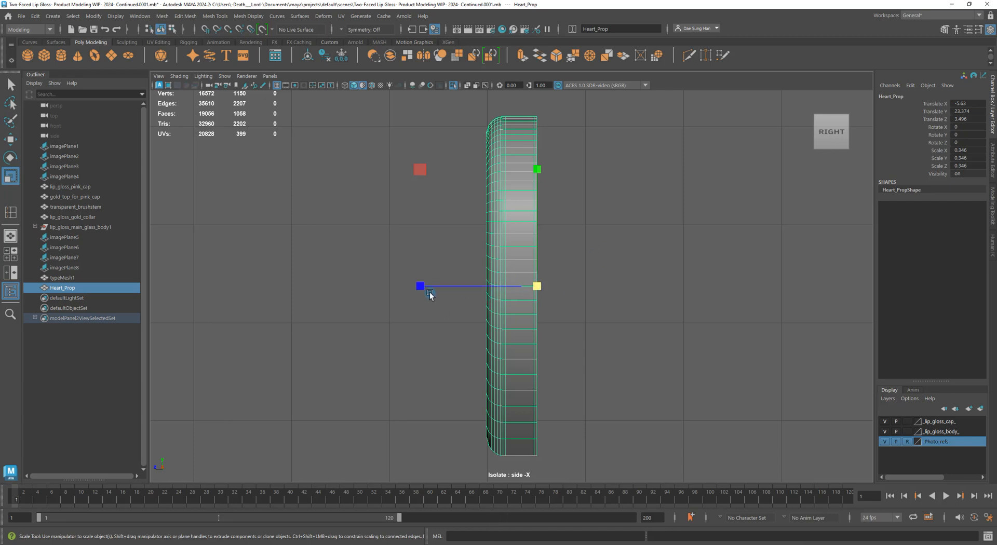
drag(430, 293, 349, 232)
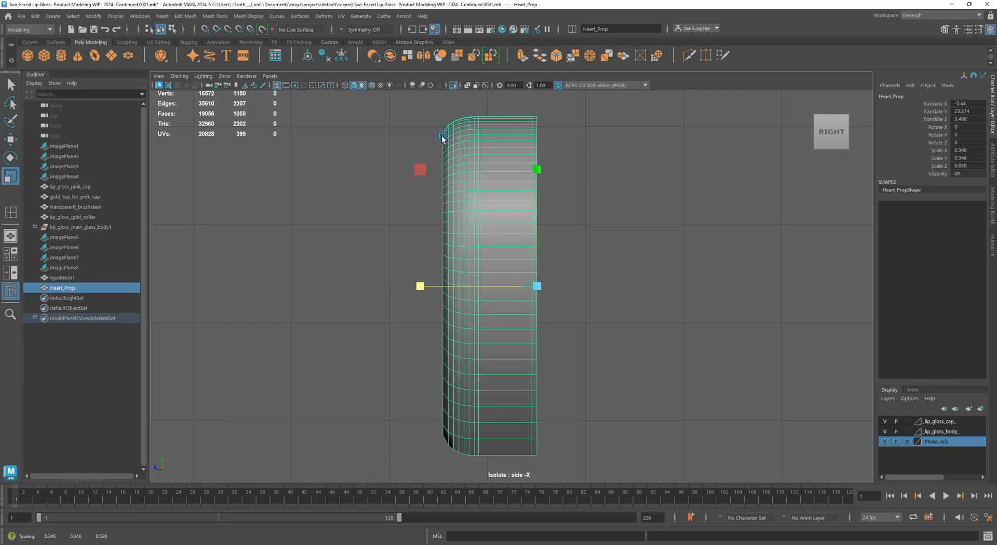
key(ctrl+z)
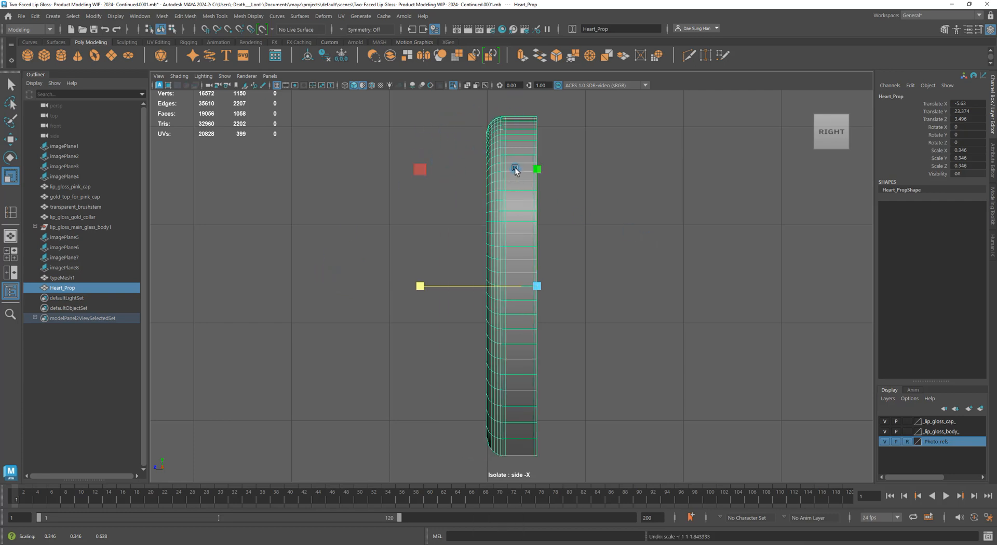
right_drag(515, 169, 271, 169)
scroll(631, 371, down, 2)
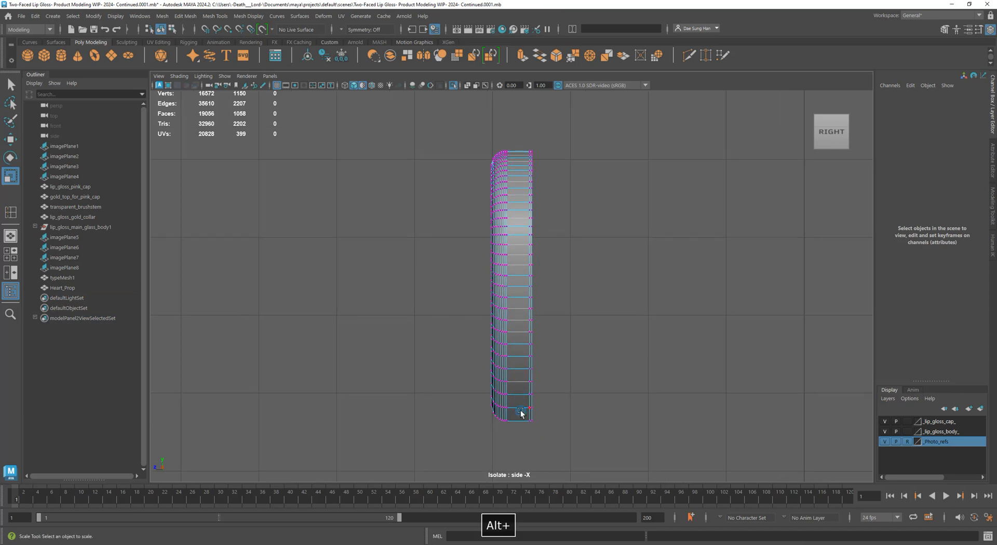
Select the heart's left-side vertices and move them along Z in the side view
drag(511, 440, 462, 113)
key(w)
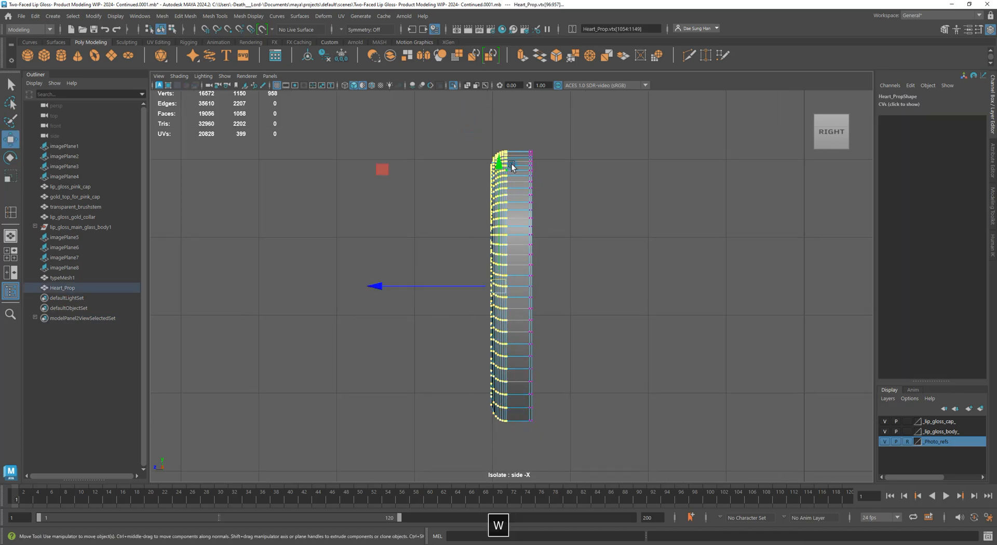
click(427, 111)
drag(514, 477, 508, 479)
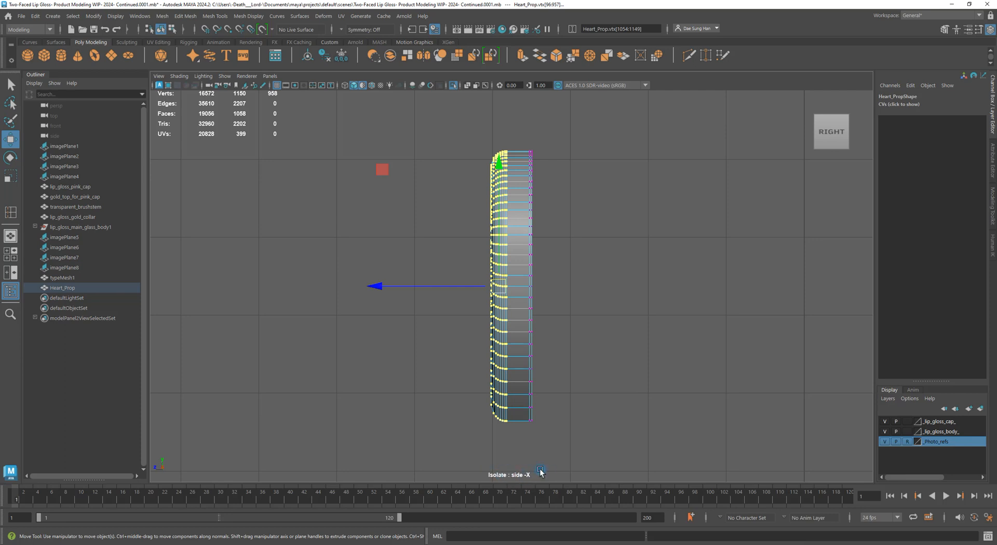
alt+right_drag(414, 193, 397, 233)
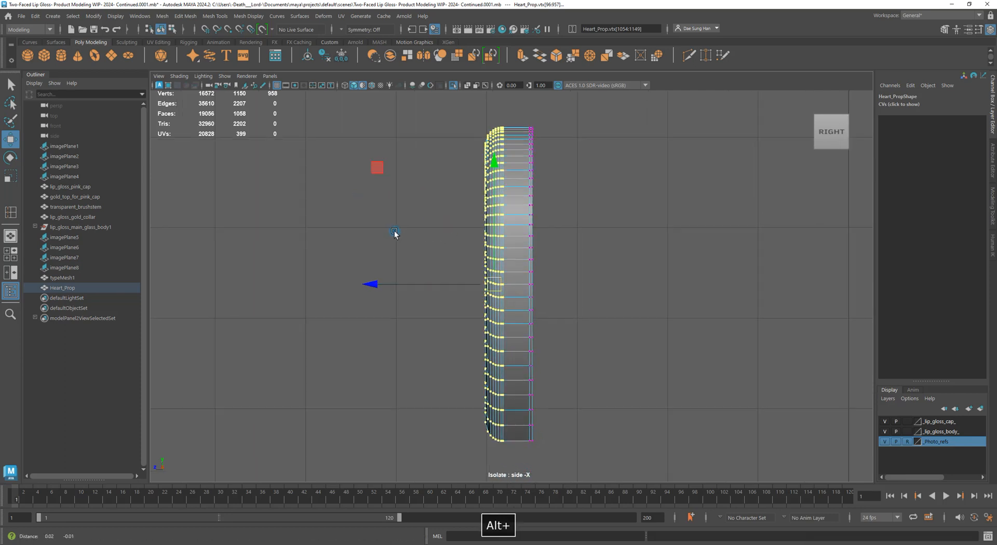
alt+middle_drag(396, 233, 344, 220)
drag(326, 269, 331, 266)
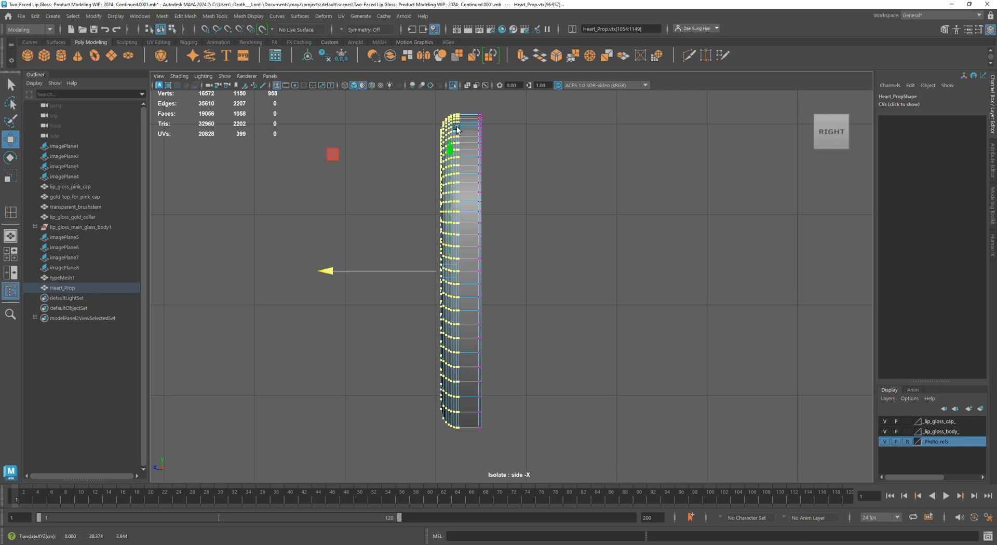
click(599, 194)
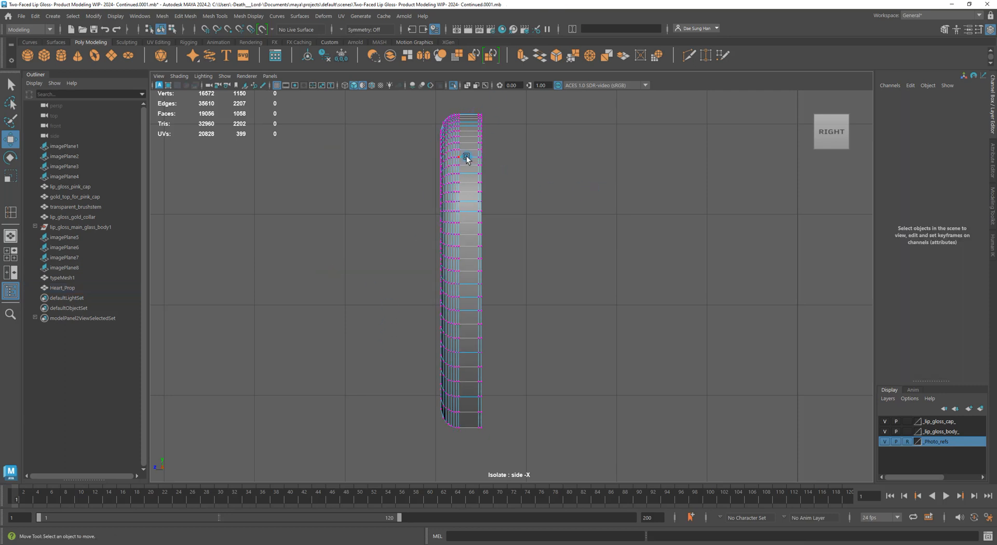
key(space)
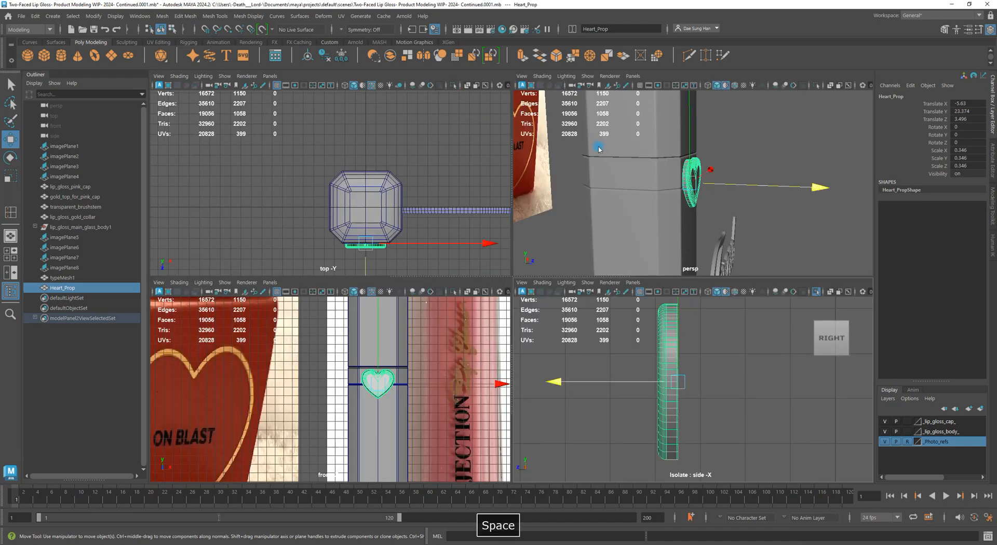
key(space)
alt+drag(519, 234, 659, 350)
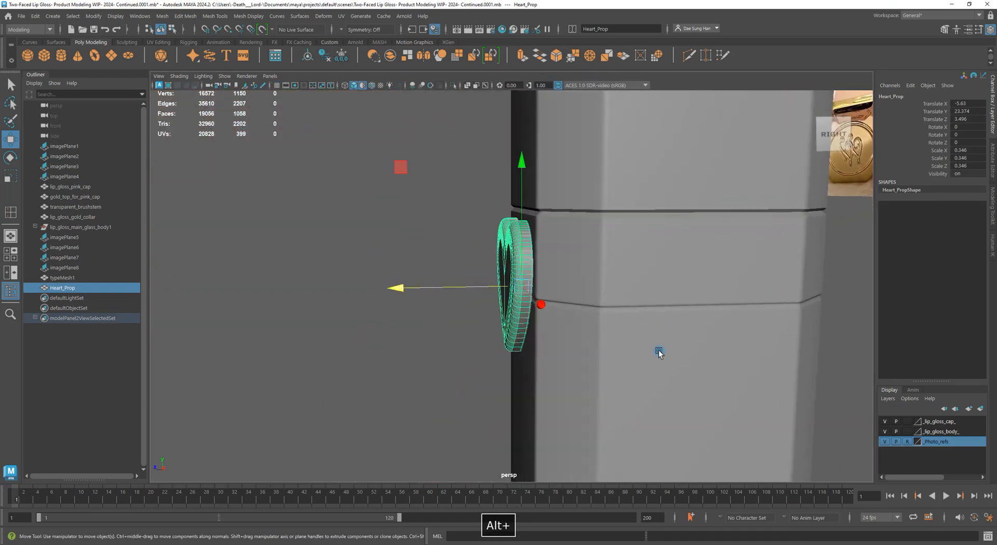
click(492, 258)
alt+drag(492, 257, 651, 248)
alt+right_drag(651, 248, 569, 223)
alt+drag(569, 222, 587, 260)
alt+right_drag(588, 260, 314, 250)
alt+drag(314, 251, 565, 279)
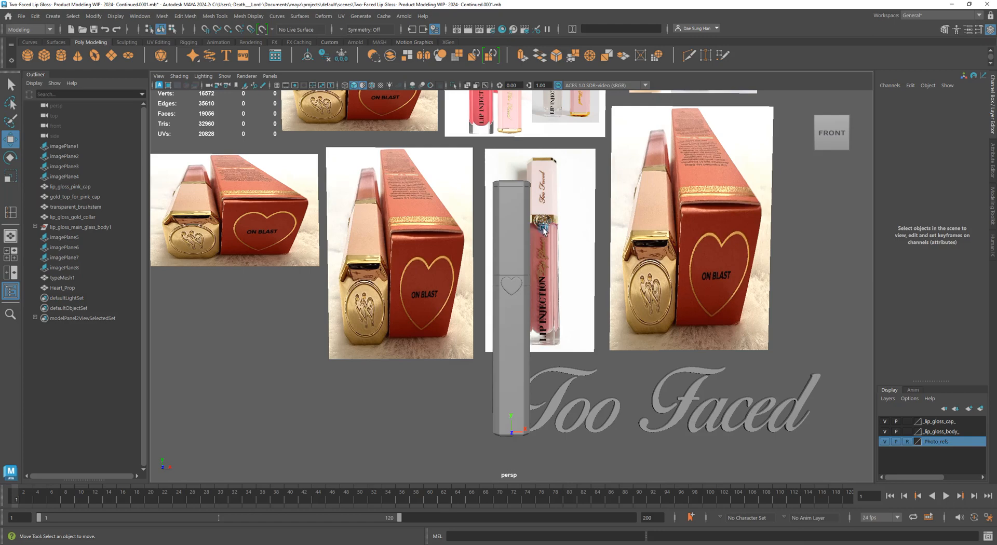
scroll(491, 314, up, 10)
click(523, 311)
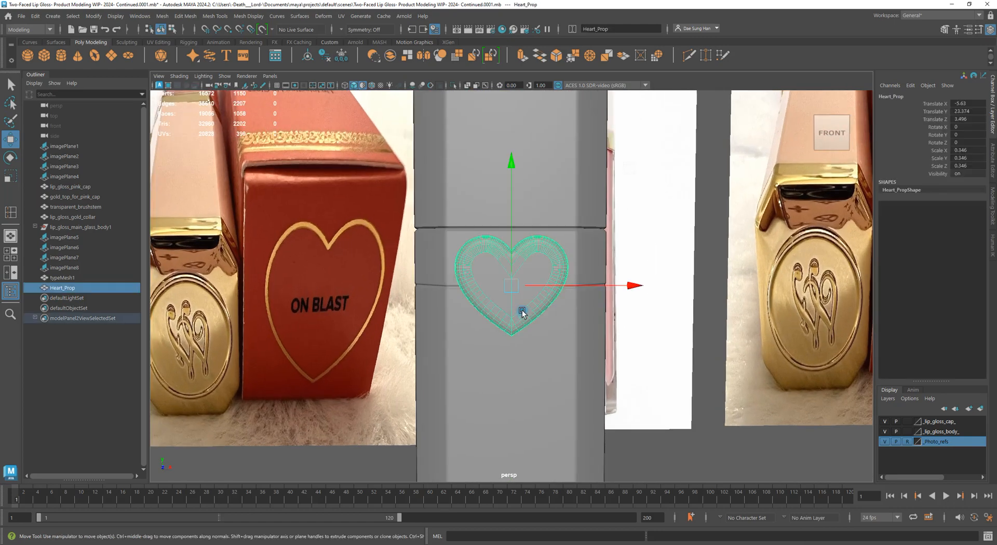
mouse_move(540, 304)
alt+mouse_down()
mouse_move(675, 203)
mouse_move(547, 114)
mouse_move(585, 131)
mouse_move(470, 273)
mouse_move(512, 291)
mouse_move(535, 266)
mouse_move(528, 294)
alt+mouse_up()
alt+right_drag(527, 294, 727, 318)
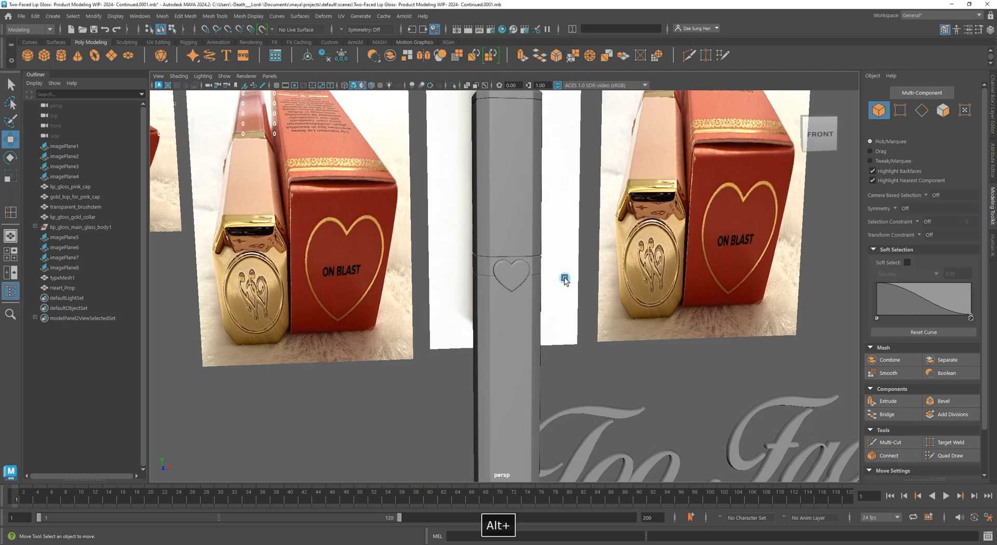
alt+right_drag(565, 279, 915, 434)
alt+drag(552, 265, 566, 254)
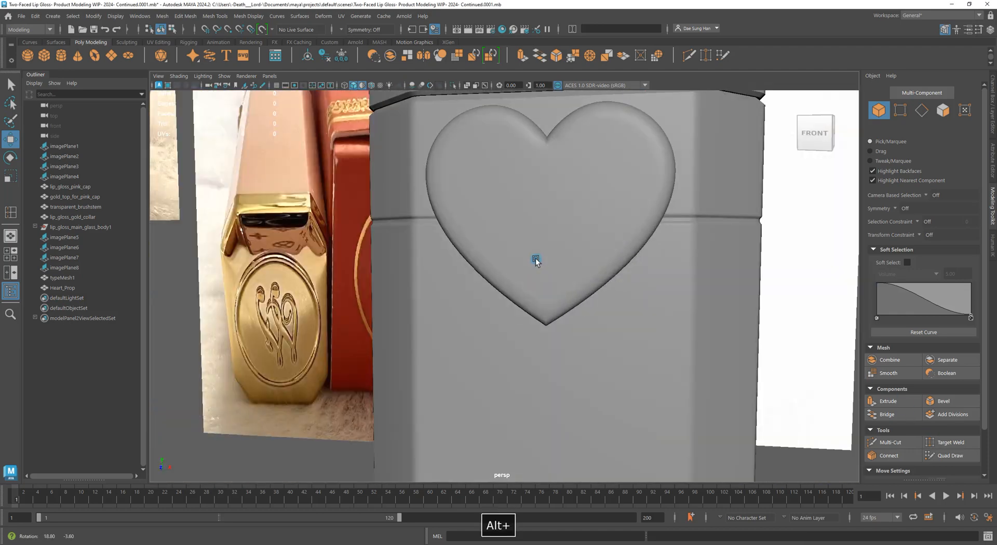
click(534, 257)
alt+right_drag(755, 282, 397, 191)
alt+middle_drag(493, 182, 461, 307)
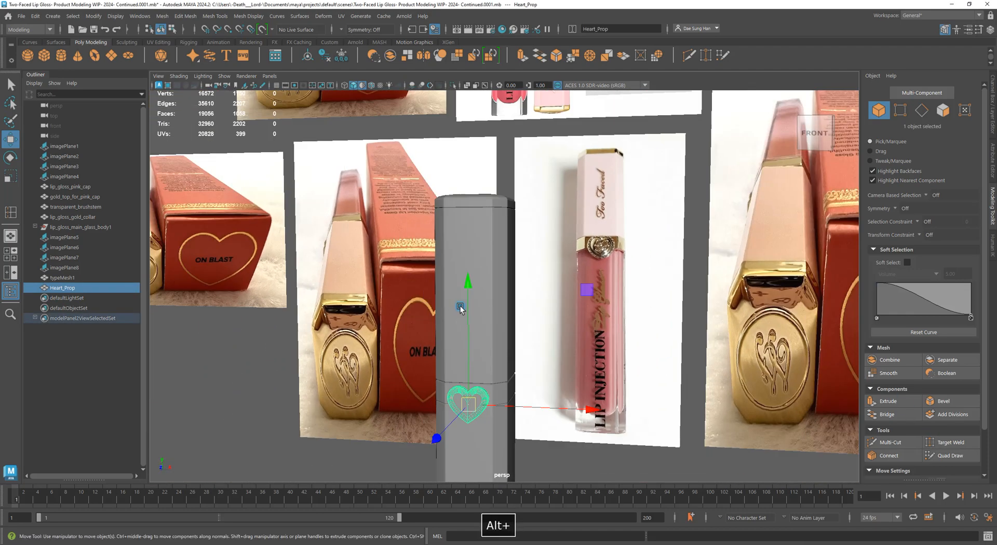
alt+middle_drag(686, 178, 487, 201)
alt+middle_drag(378, 135, 384, 330)
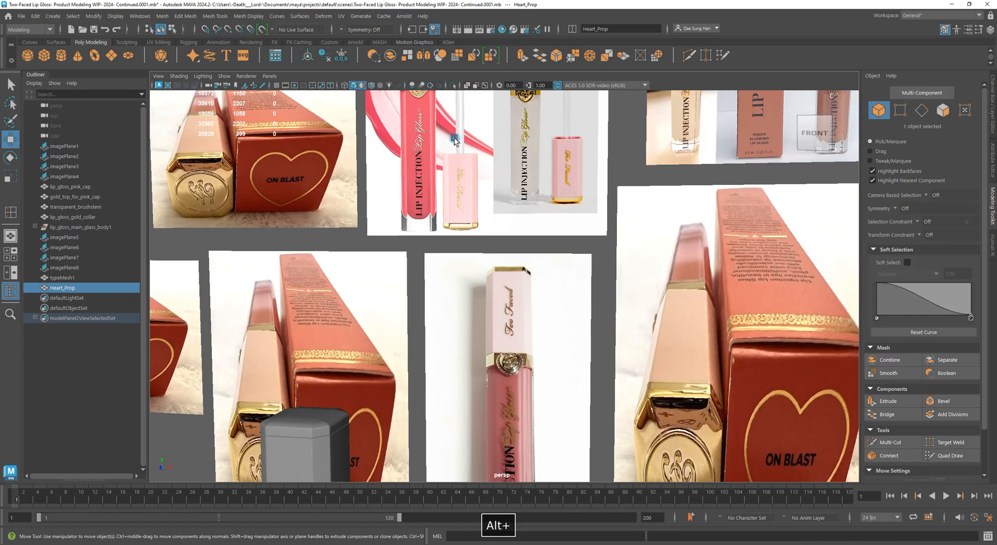
alt+middle_drag(524, 357, 459, 182)
alt+right_drag(459, 182, 627, 312)
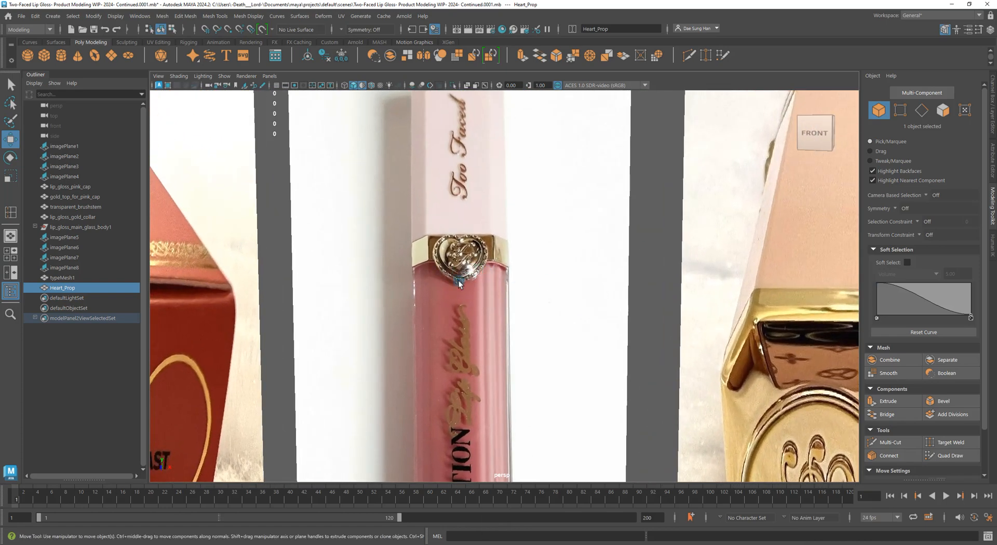
alt+right_drag(470, 272, 521, 292)
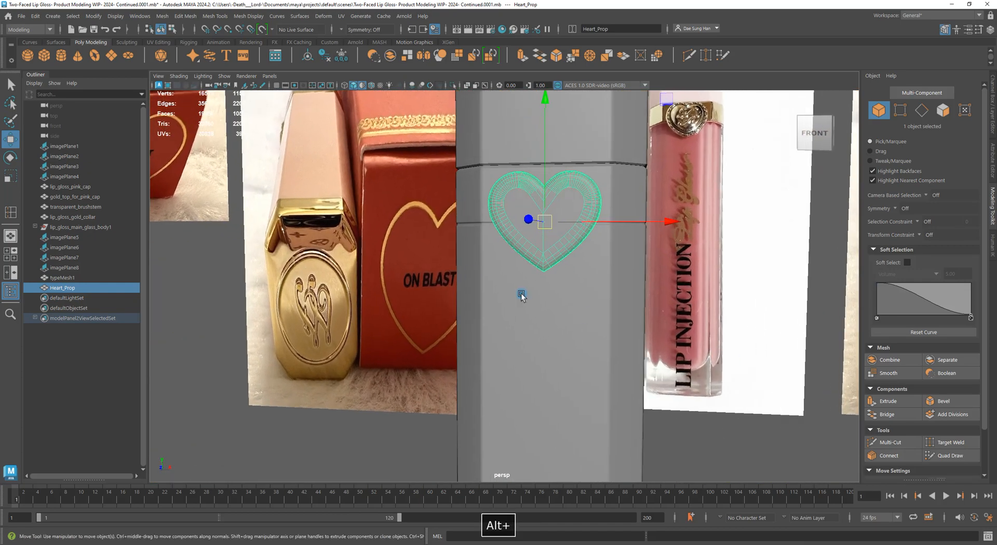
Maximize the front view, zoom far in on the deselected heart, and change its shading display
key(space)
key(space)
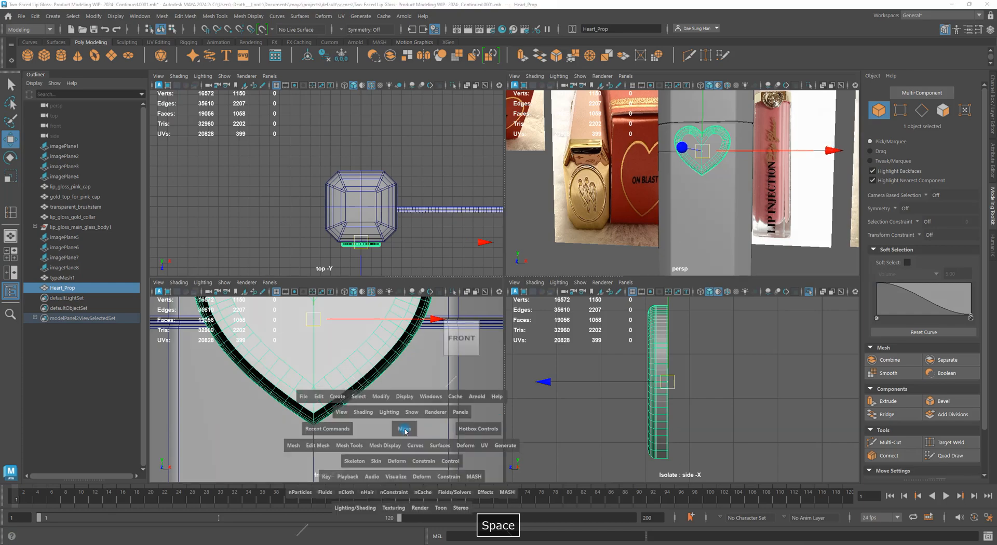
alt+middle_drag(592, 198, 641, 289)
alt+right_drag(641, 288, 697, 311)
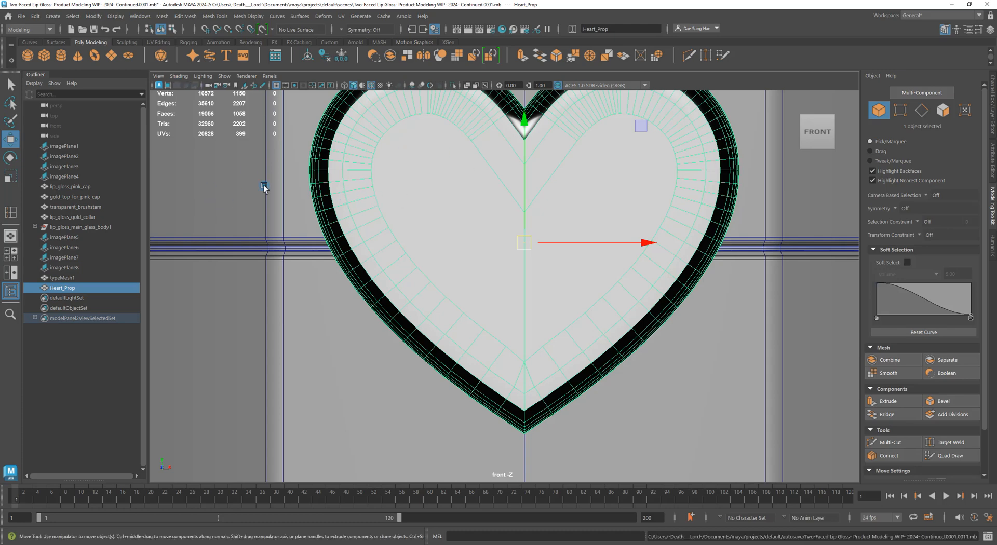
alt+right_drag(385, 226, 305, 214)
click(305, 214)
alt+right_drag(352, 183, 632, 265)
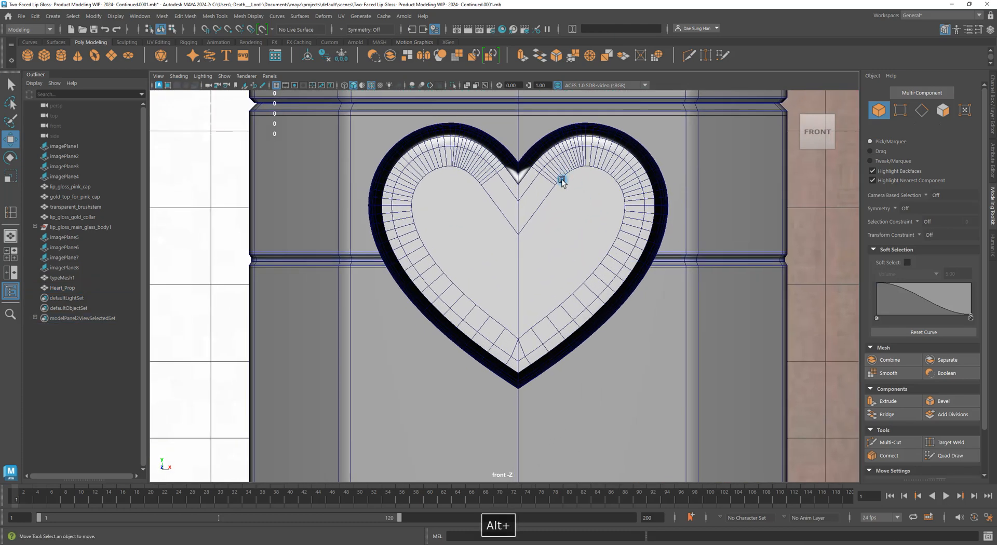
key(alt+5)
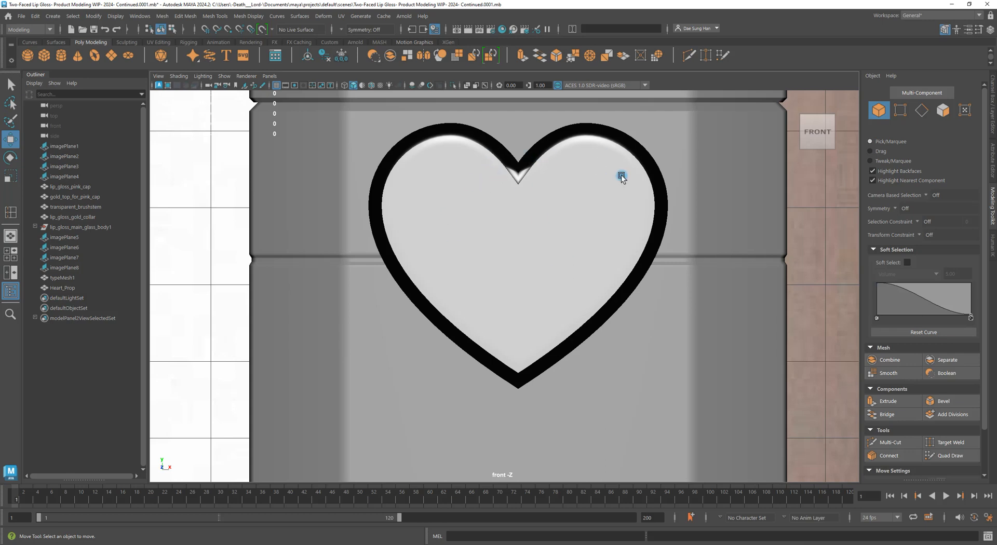
In the Hypershade, run Delete Unused Nodes twice to purge the two unused svgStandard materials
click(502, 29)
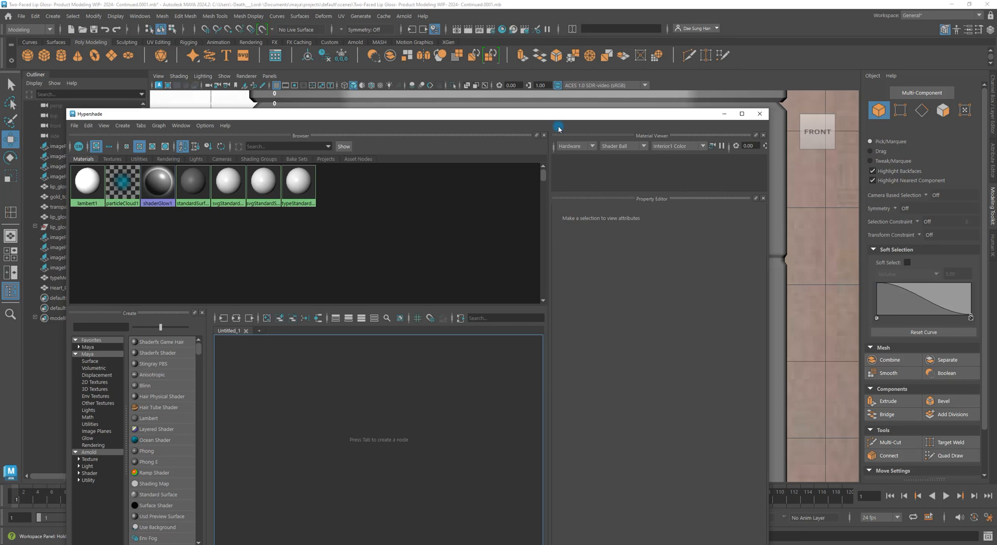
drag(558, 128, 678, 311)
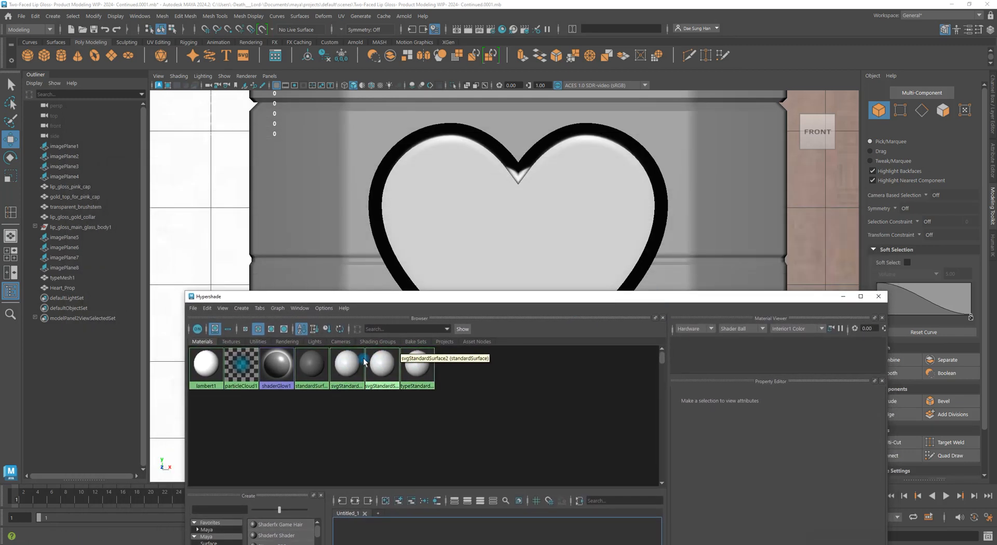
click(356, 433)
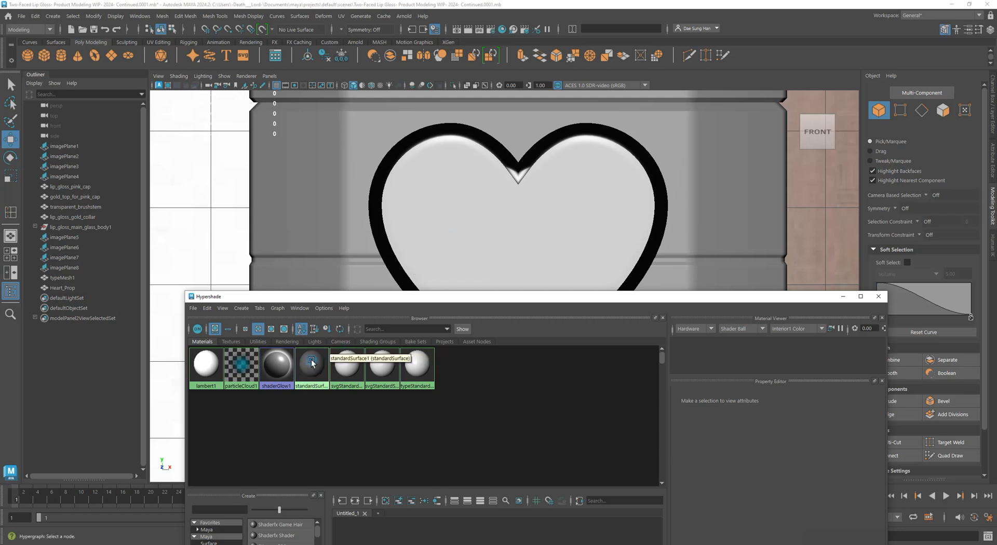
middle_drag(311, 361, 469, 187)
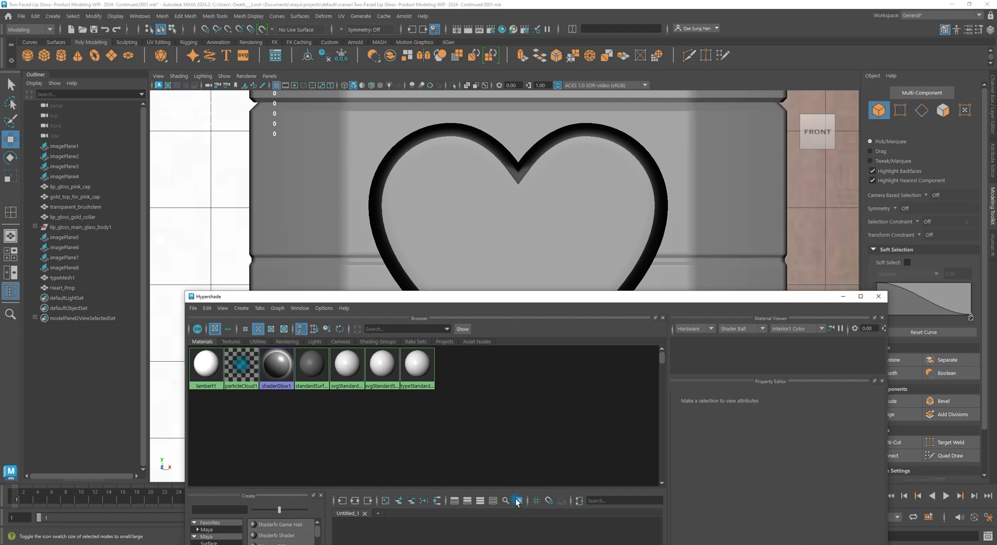
scroll(669, 229, down, 4)
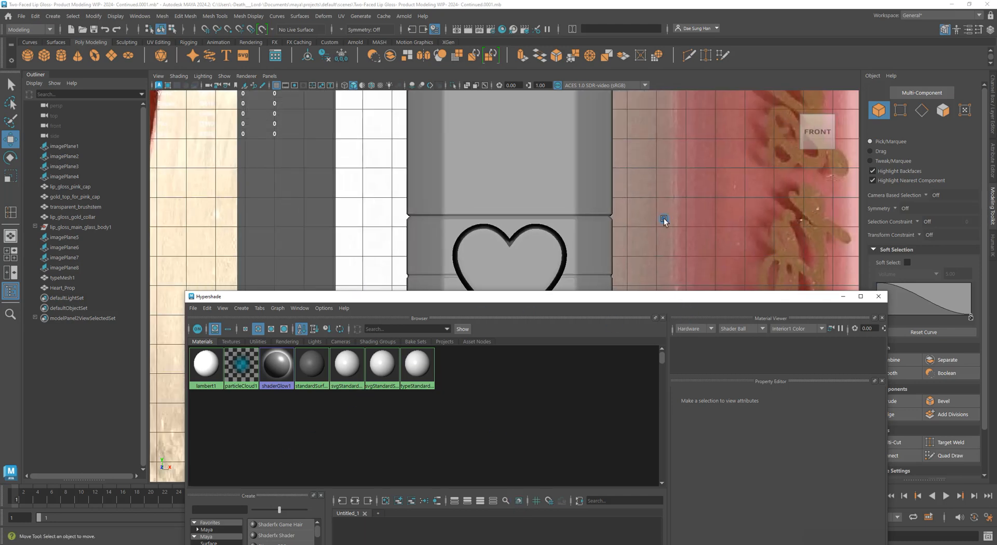
click(206, 308)
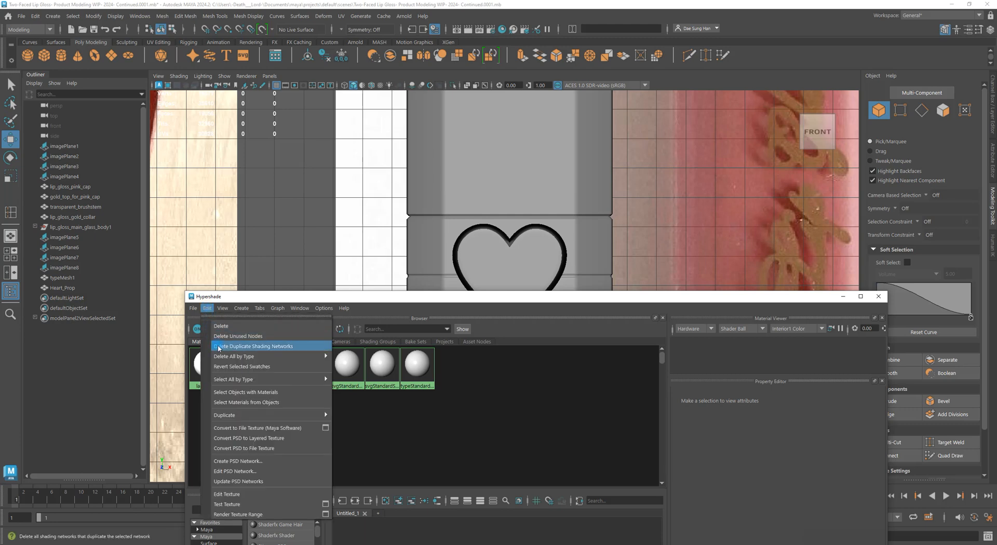
click(246, 337)
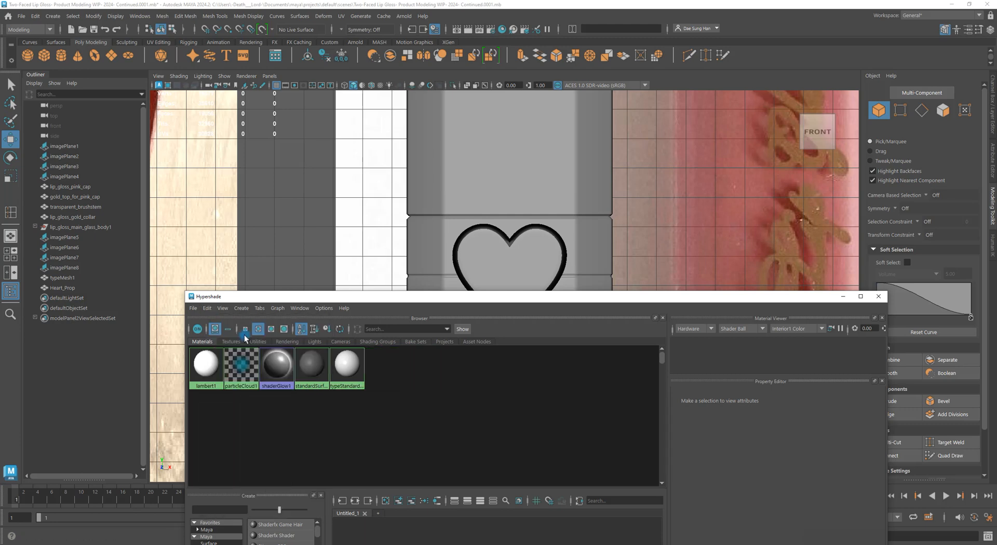
click(208, 310)
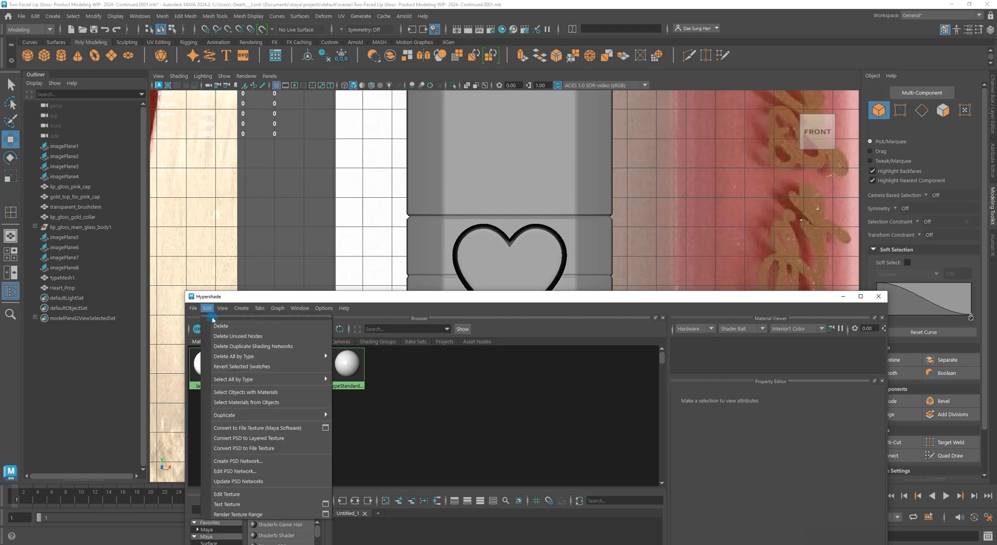
click(247, 336)
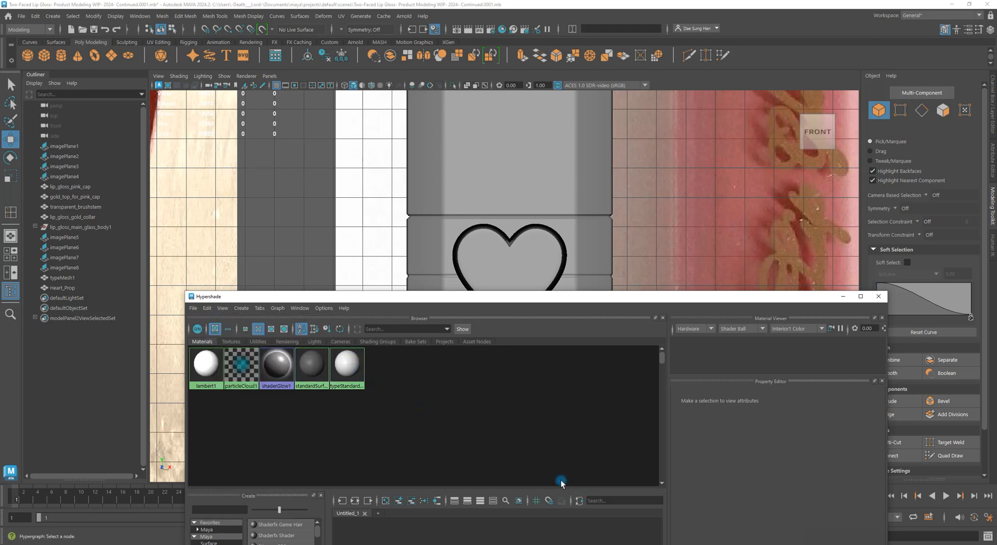
click(878, 297)
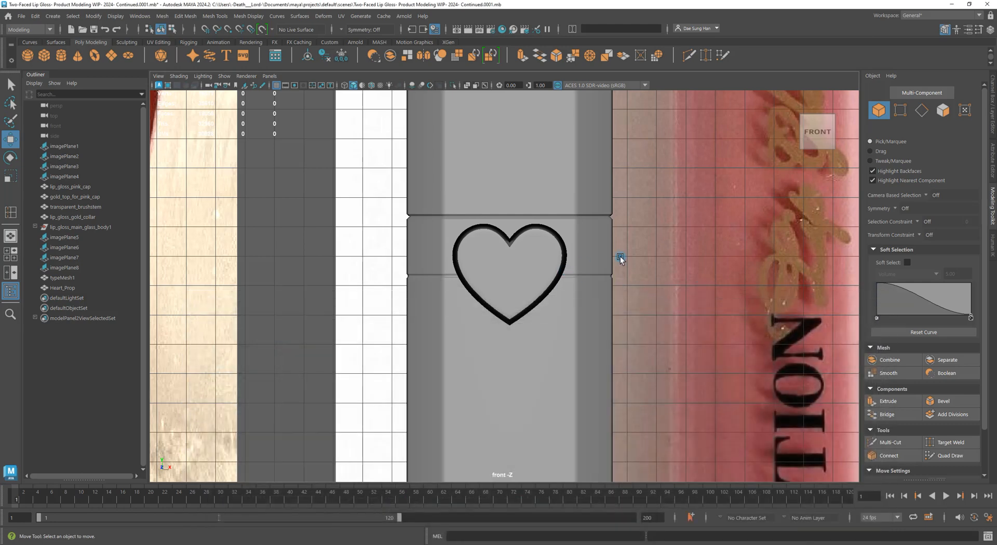
Switch to the four-view layout and change the viewport shading, orbiting to face the heart
key(space)
key(space)
alt+drag(630, 244, 369, 136)
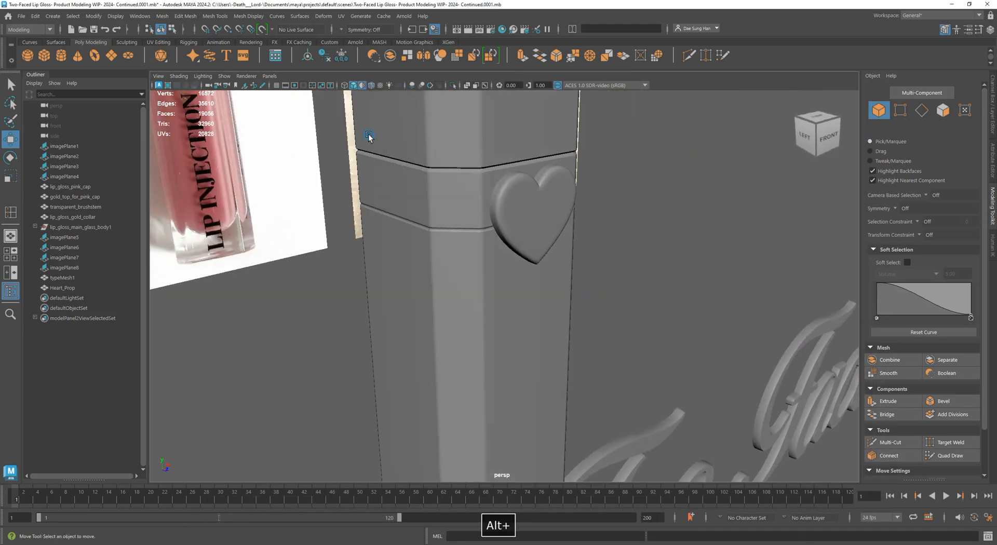
click(178, 76)
click(220, 160)
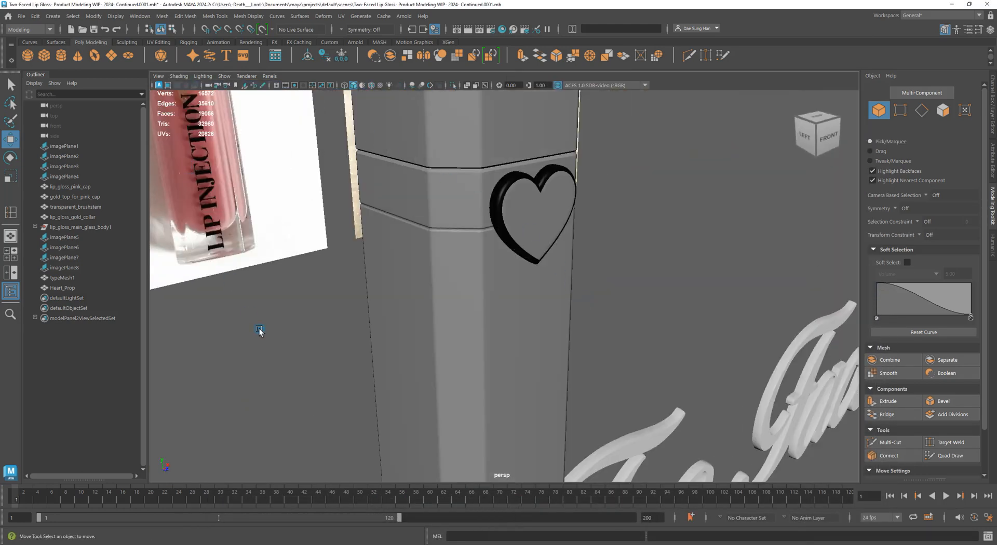
alt+drag(259, 331, 629, 318)
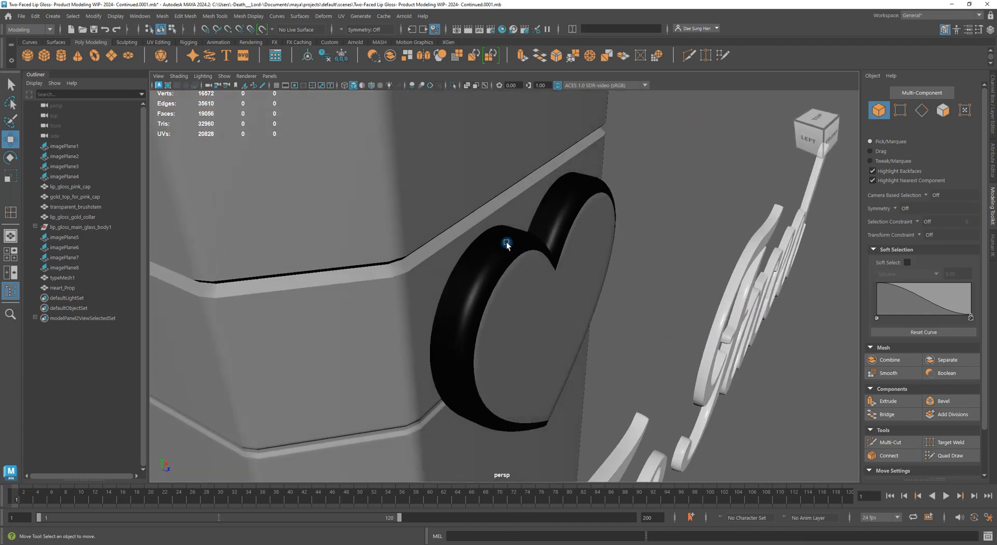
alt+drag(507, 244, 492, 314)
Select the heart prop, open Hypershade beside it, and assign initialShadingGroup via standardSurface1
click(511, 275)
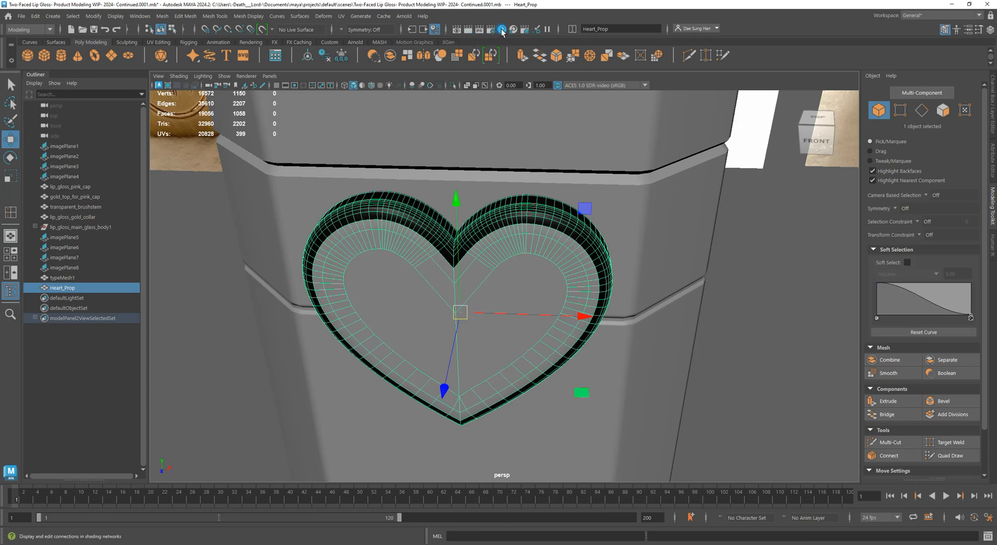
click(501, 30)
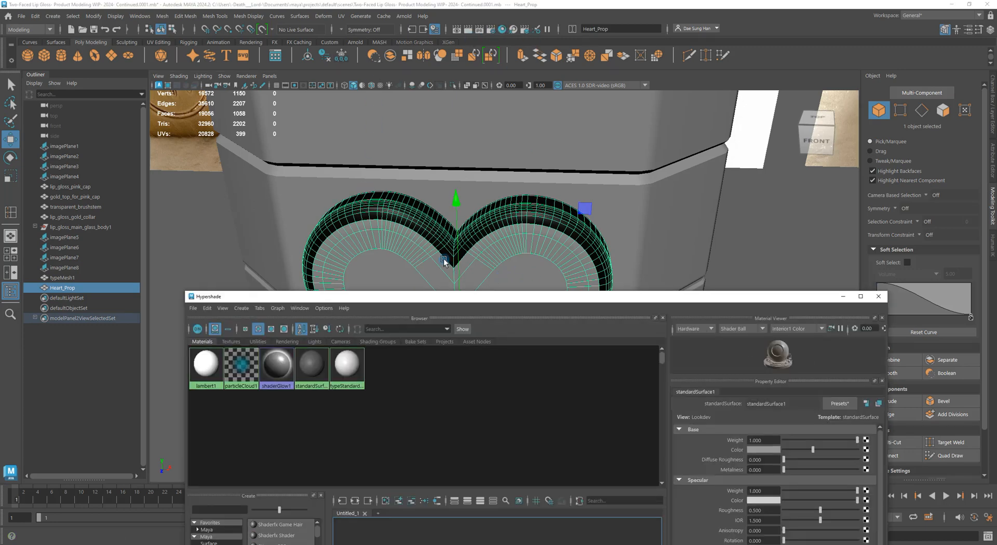
drag(424, 296, 806, 130)
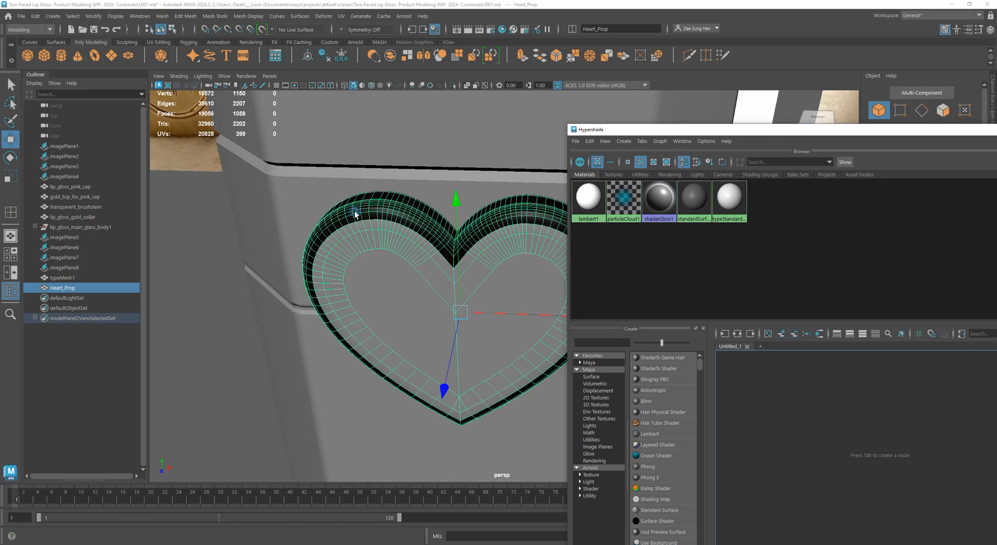
alt+drag(355, 207, 676, 208)
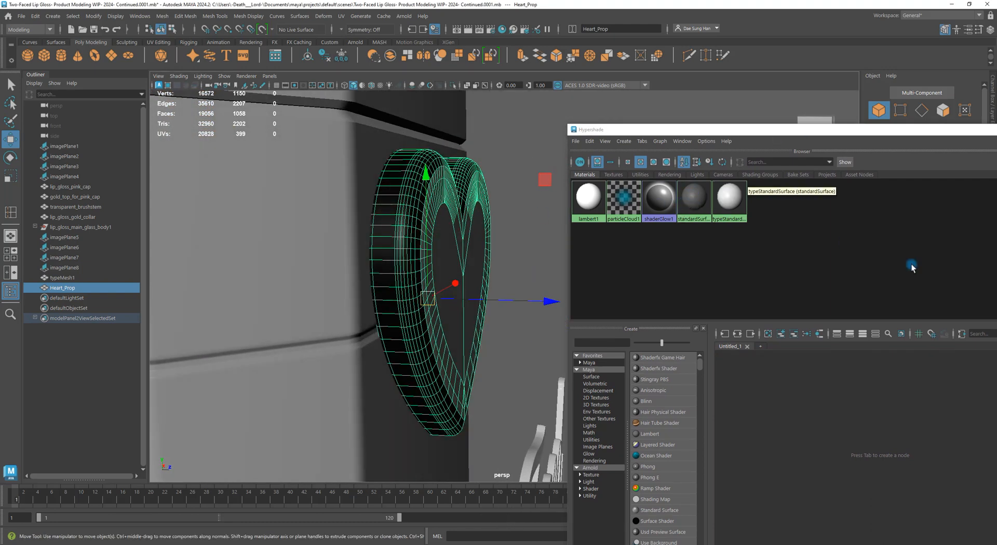
right_click(697, 196)
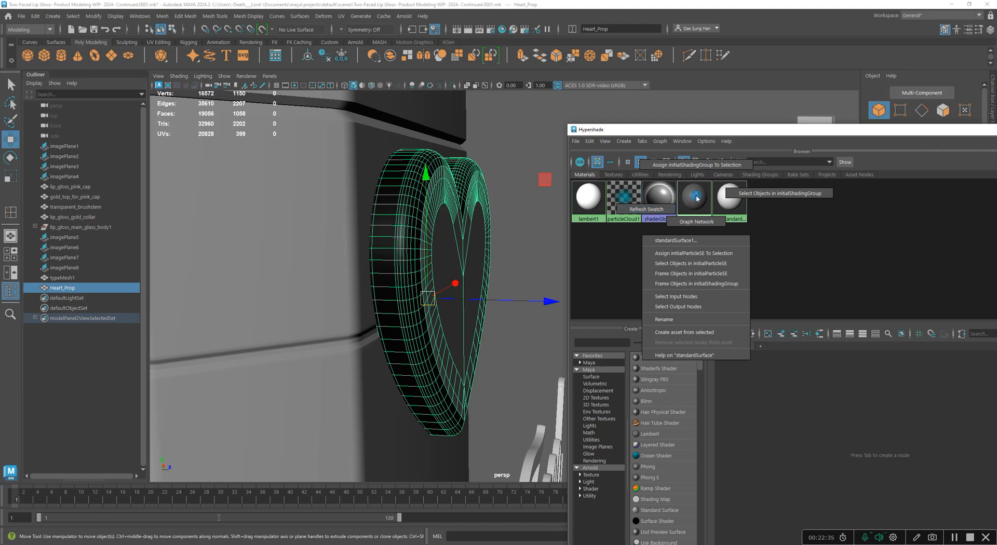
right_drag(695, 190, 699, 166)
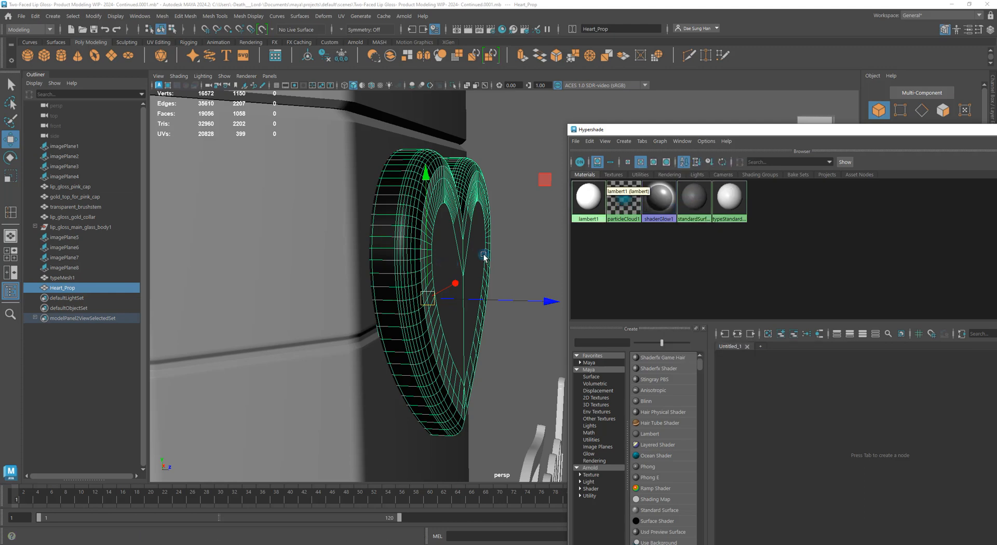
Orbit around the heart, deselecting and reselecting it to check its new default shading
click(534, 248)
alt+drag(479, 242, 383, 217)
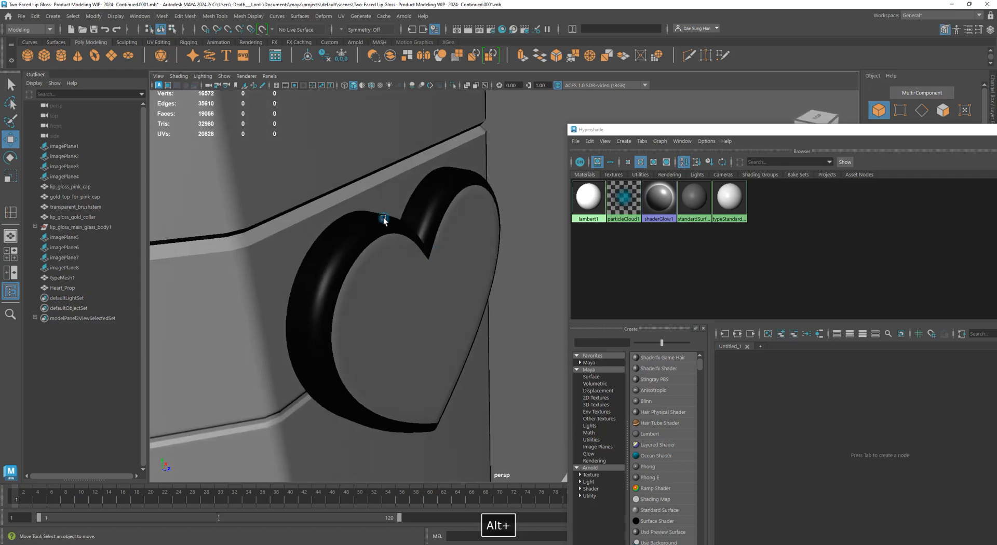
click(383, 216)
right_drag(695, 198, 693, 87)
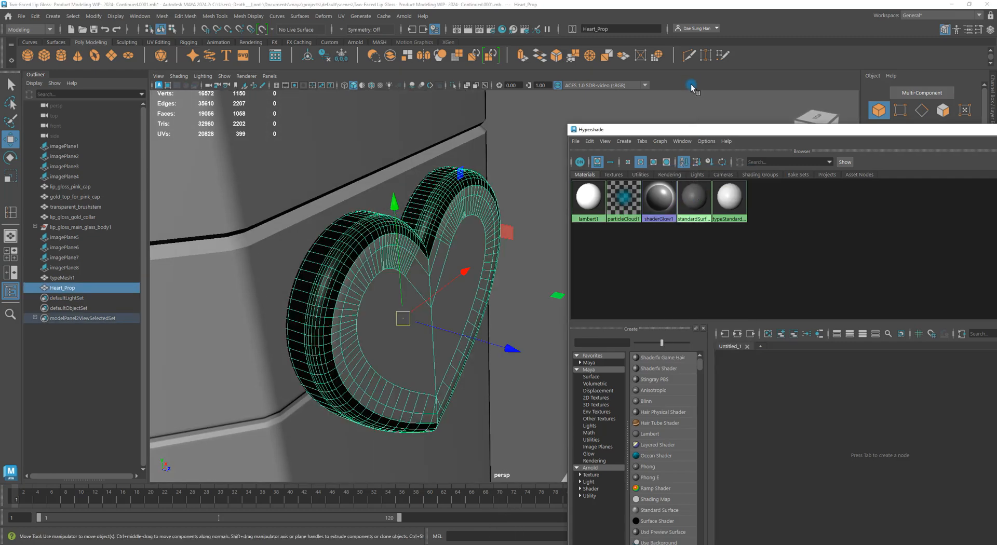
click(525, 164)
alt+drag(521, 168, 484, 201)
click(385, 243)
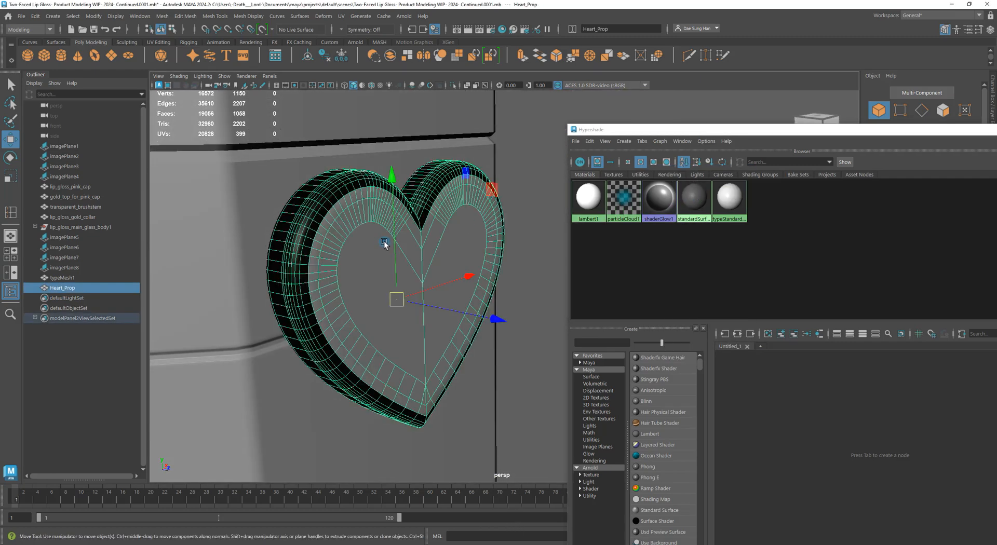
Apply a uniform grey vertex colour to the heart with Mesh Display > Apply Color
key(w)
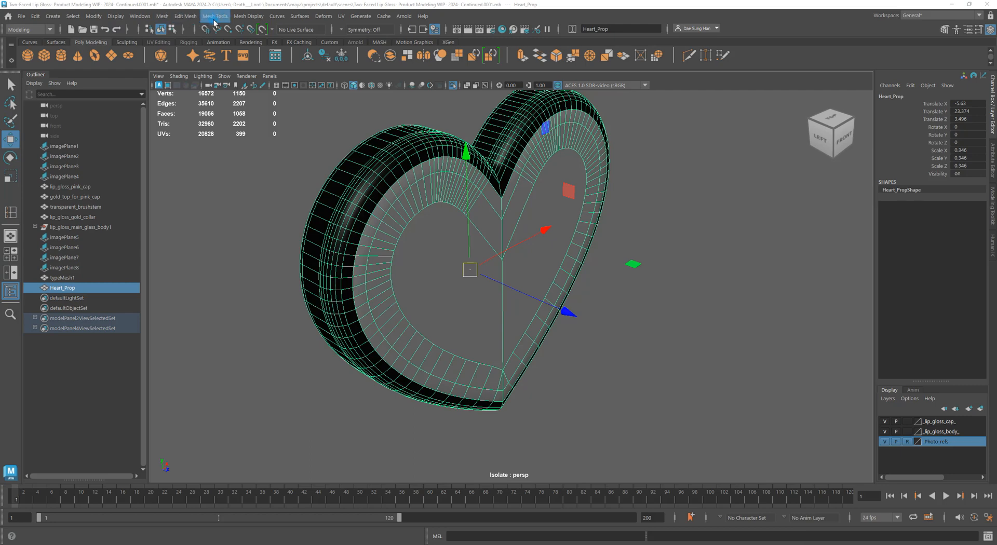
click(245, 16)
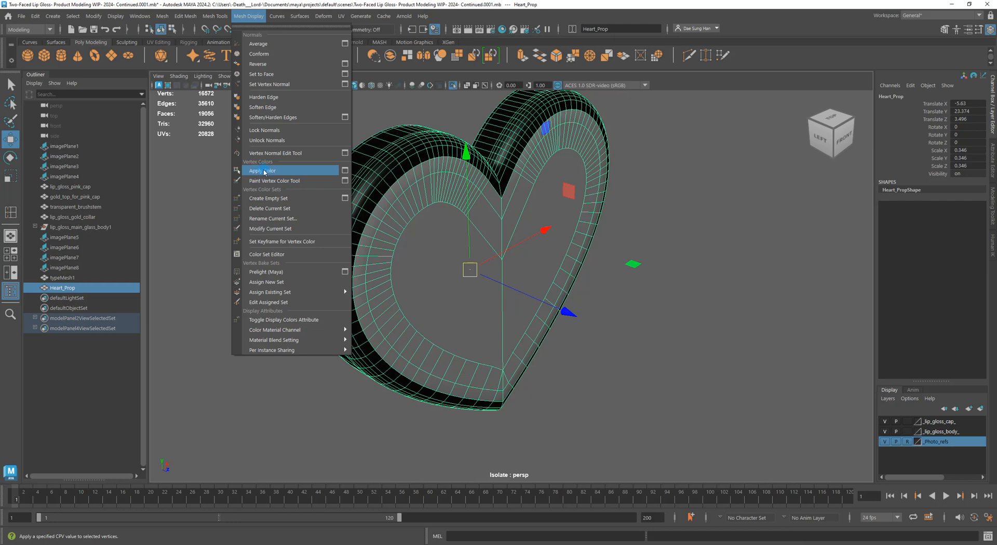
click(265, 171)
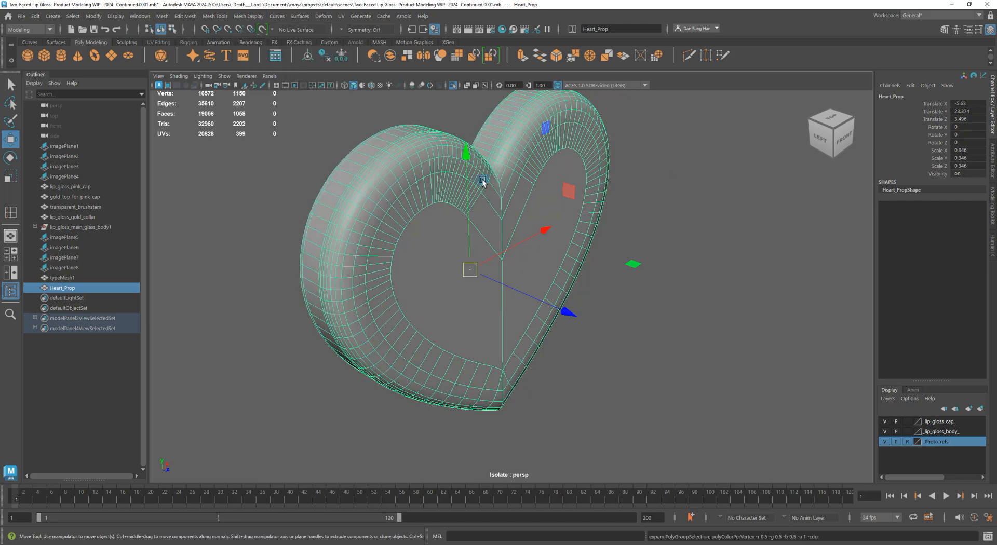
Inspect the heart's grey shading up close, then turn off Isolate Select to show the scene
click(724, 258)
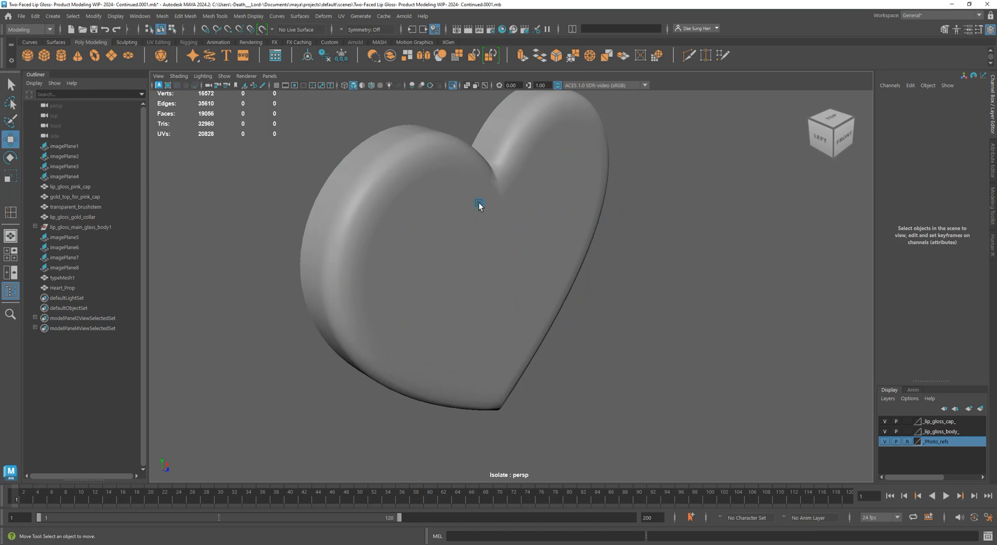
alt+drag(479, 205, 540, 228)
alt+middle_drag(541, 239, 377, 201)
alt+right_drag(377, 202, 463, 243)
alt+middle_drag(358, 208, 642, 223)
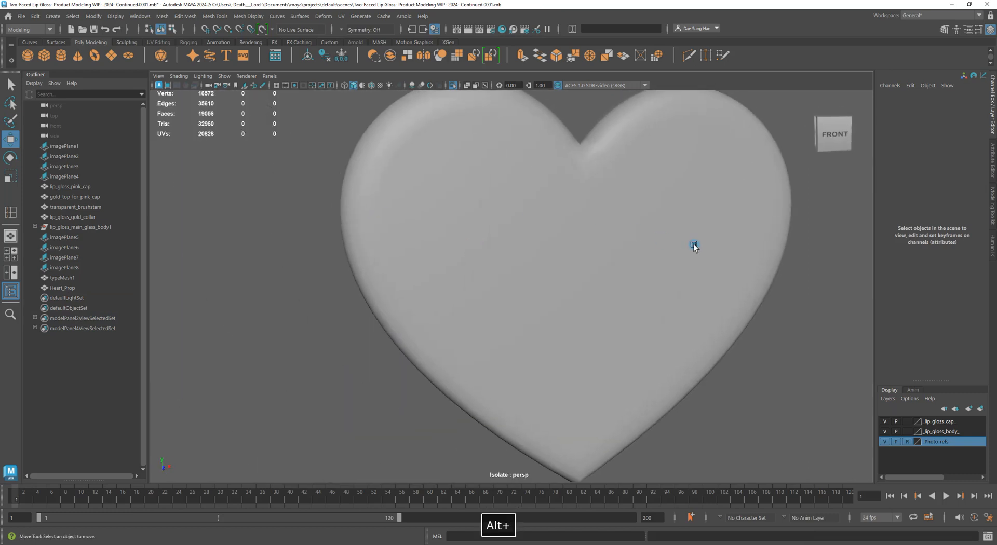
click(694, 244)
alt+right_drag(678, 243, 499, 234)
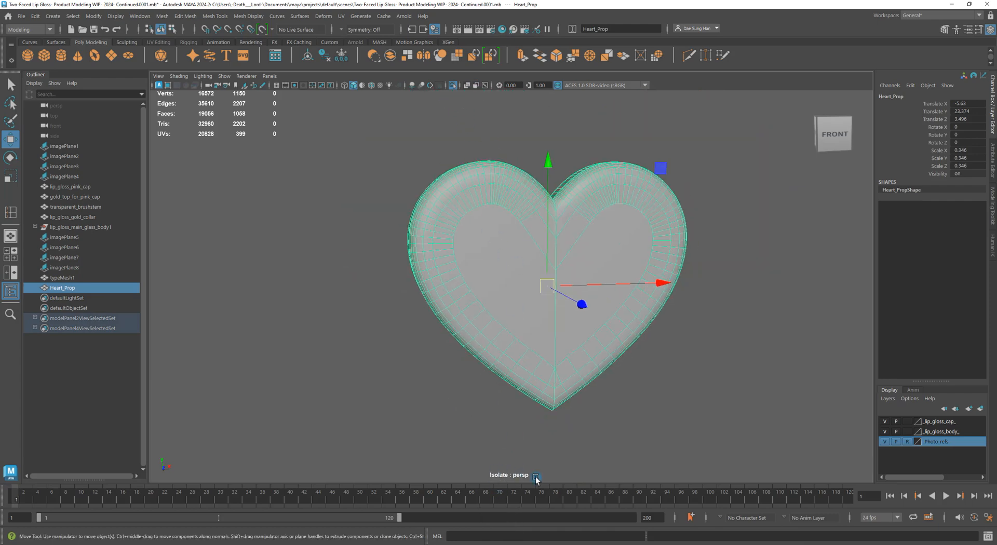
click(452, 86)
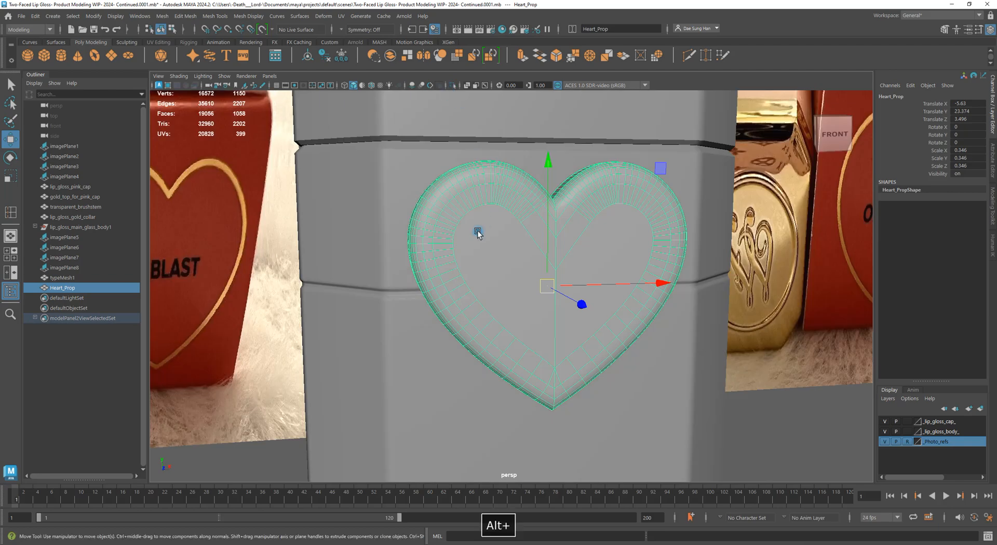
Navigate among the reference photos to compare them with the heart on the lip gloss body
alt+drag(477, 229, 681, 213)
click(674, 314)
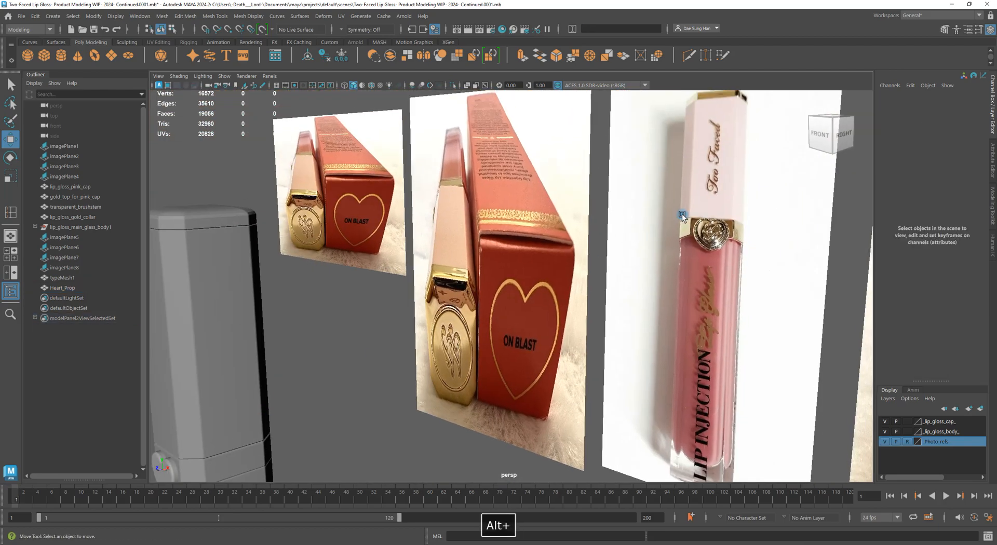
alt+middle_drag(556, 340, 413, 336)
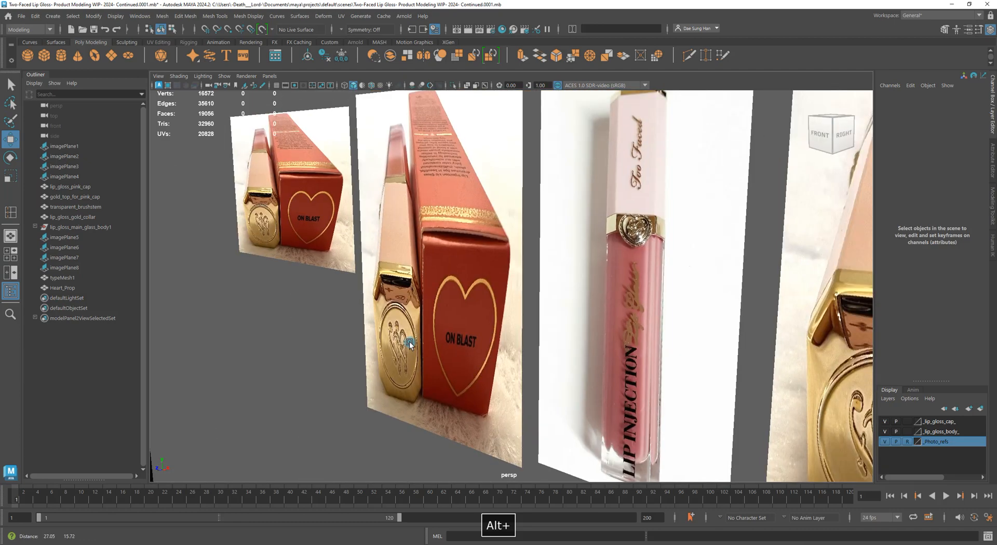
alt+drag(792, 274, 742, 219)
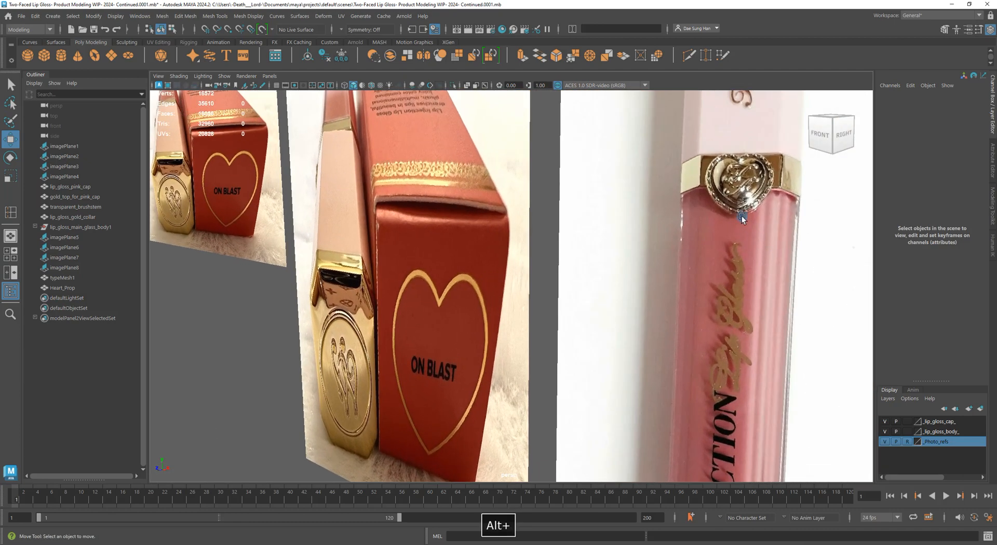
alt+right_drag(773, 205, 228, 301)
alt+drag(229, 302, 296, 293)
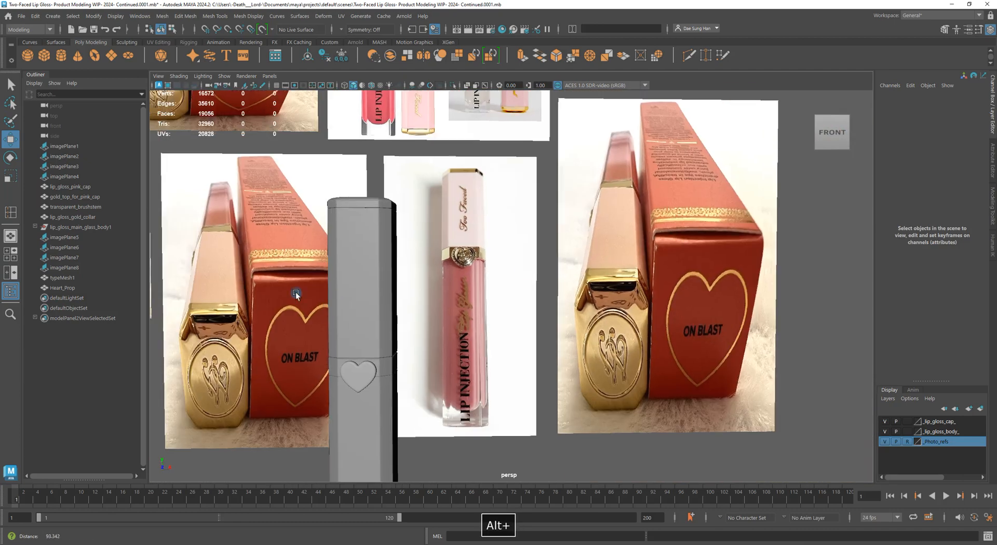
alt+middle_drag(296, 294, 452, 213)
alt+right_drag(452, 213, 554, 246)
alt+middle_drag(554, 247, 483, 283)
alt+right_drag(483, 283, 565, 162)
alt+middle_drag(566, 163, 550, 220)
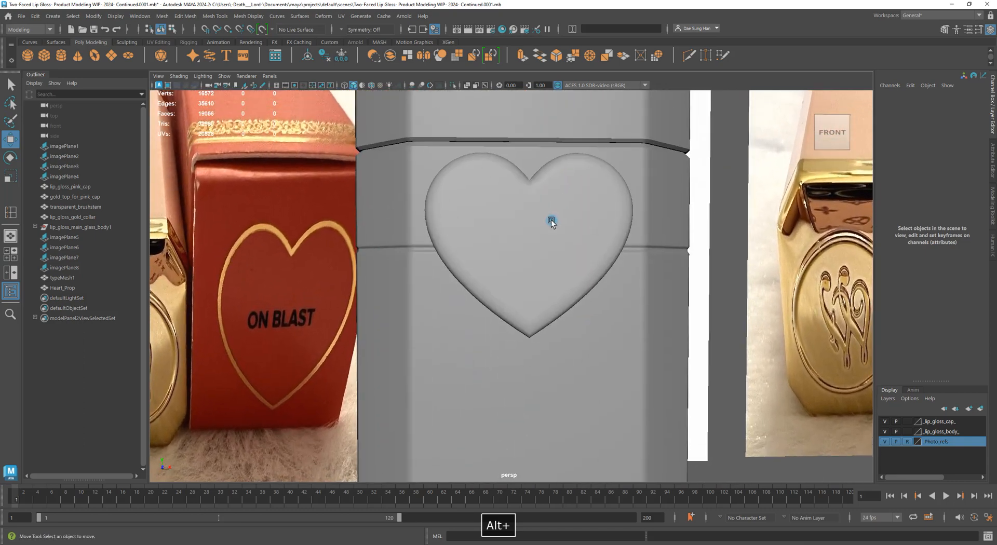
Select Heart_Prop, save the scene with Ctrl+S, and switch it to vertex mode
click(554, 222)
key(ctrl+s)
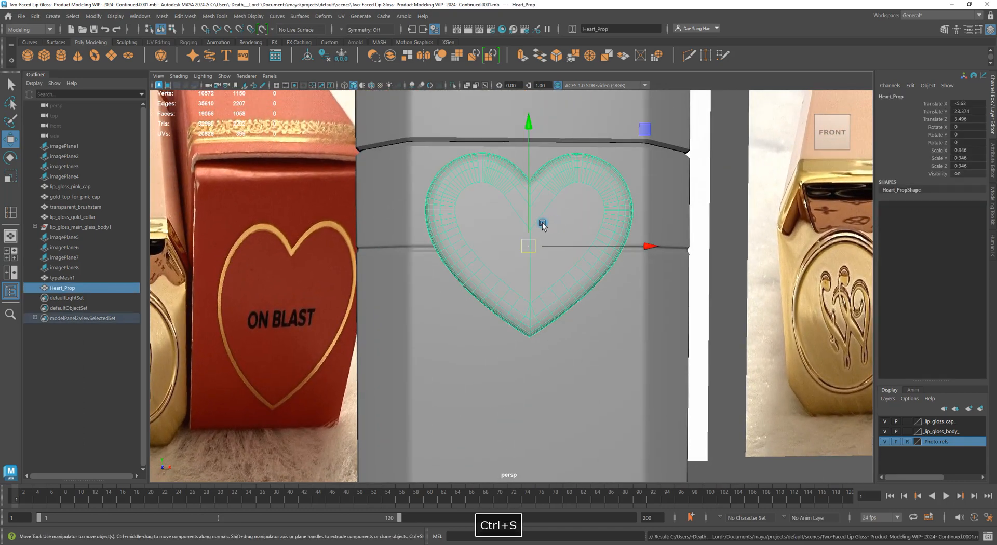
right_drag(522, 220, 523, 256)
Turn on world-X symmetry for moving the heart's vertices
key(w)
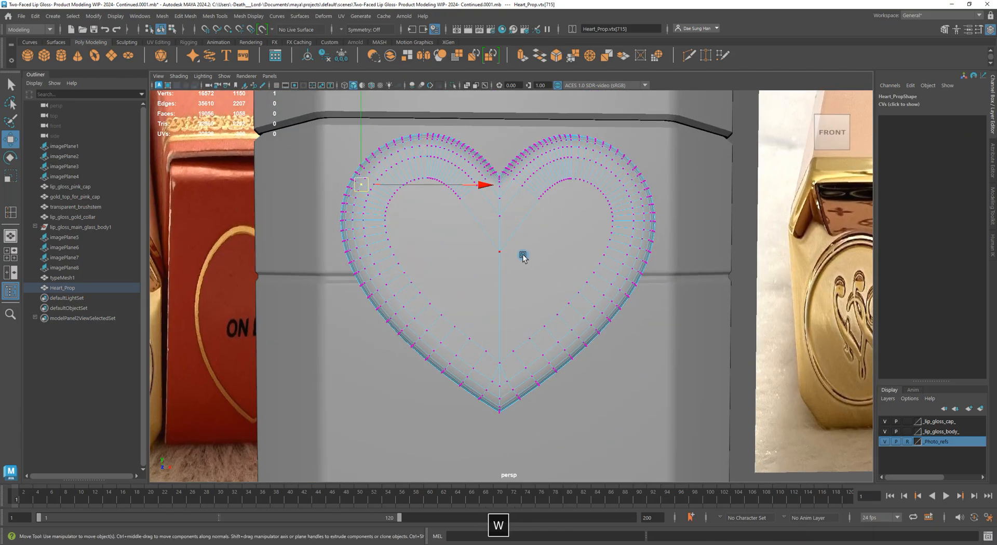
click(340, 30)
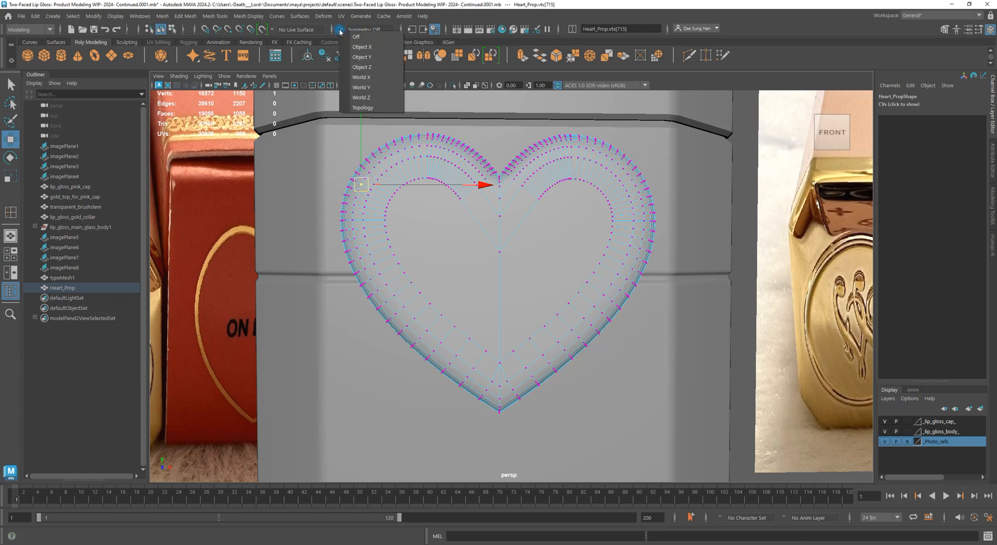
click(376, 77)
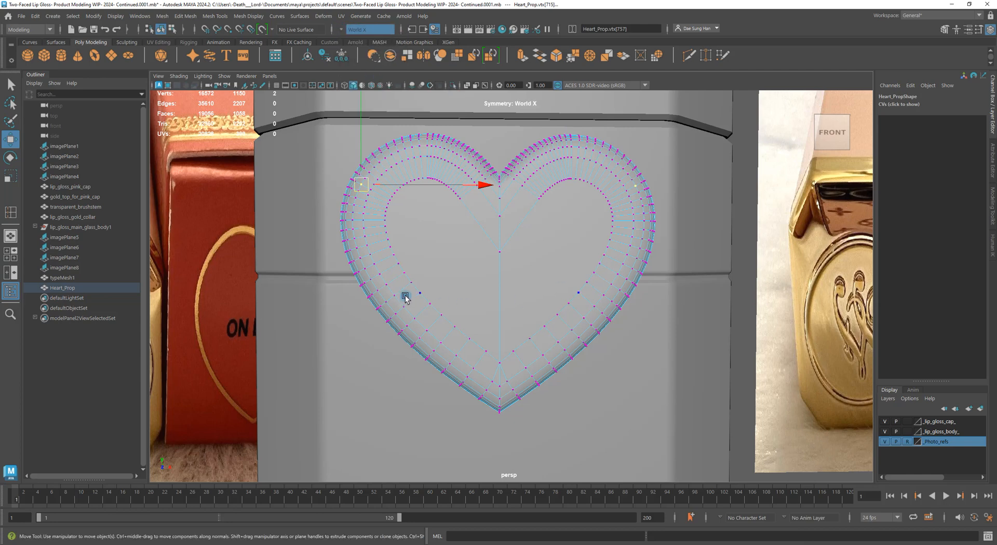
Frame the heart and select its lower vertices in the front view
alt+right_drag(464, 308, 409, 162)
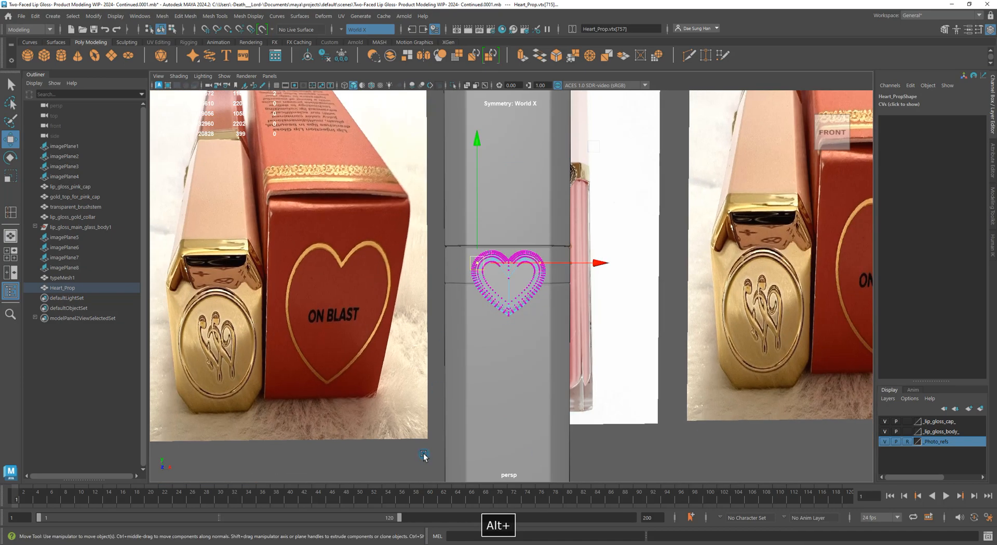
alt+right_drag(423, 456, 269, 322)
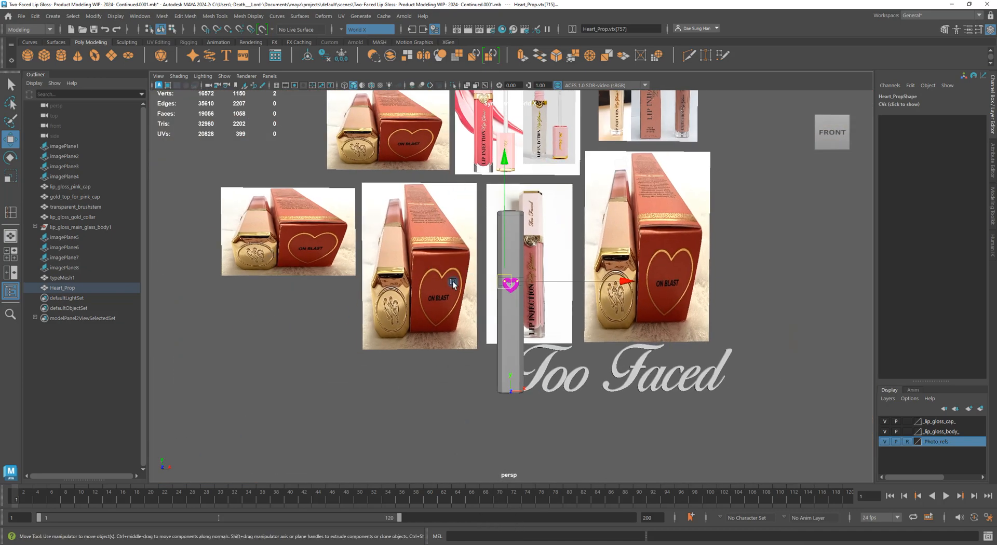
key(f)
drag(423, 374, 485, 297)
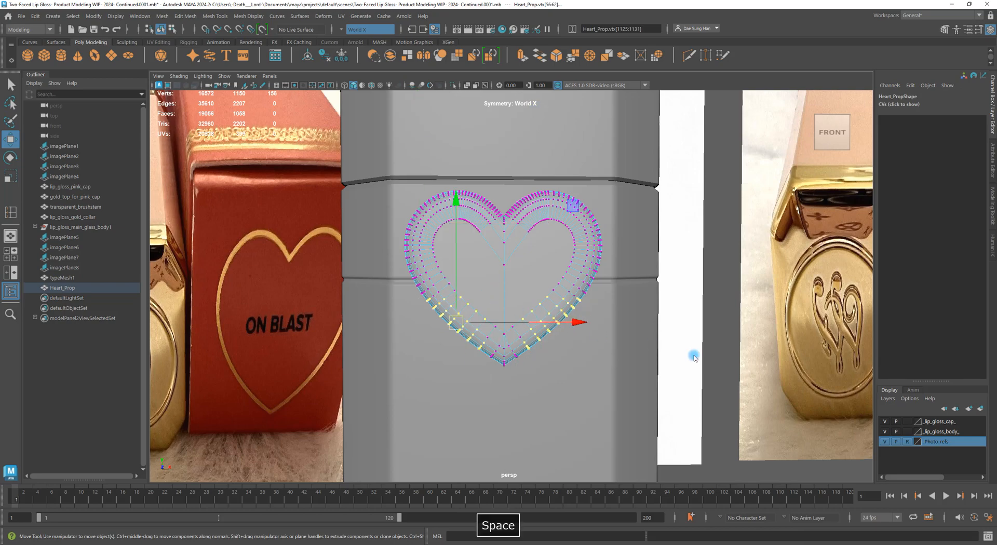
key(space)
key(space)
alt+right_drag(394, 344, 452, 295)
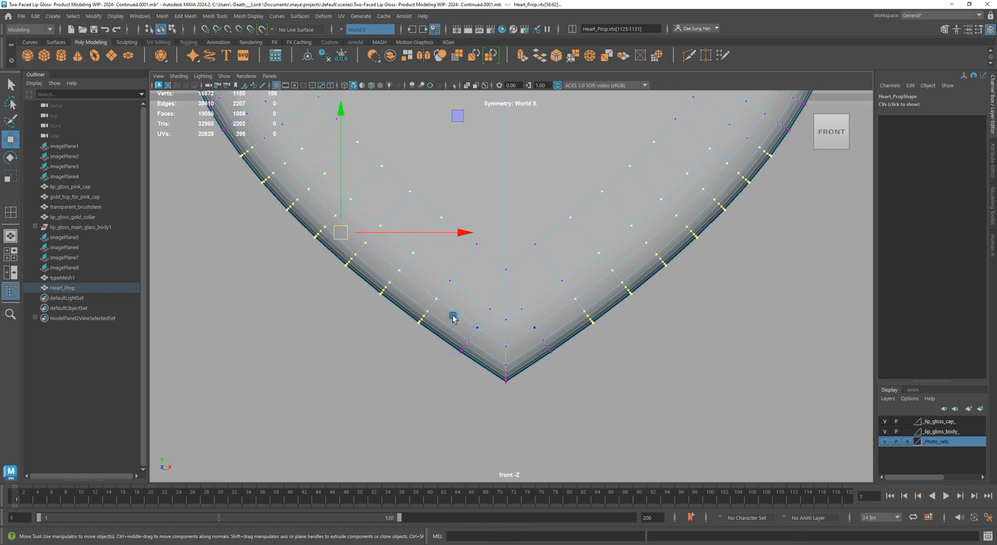
Turn on soft selection in the Modeling Toolkit and set its falloff radius to 0.50
key(F8)
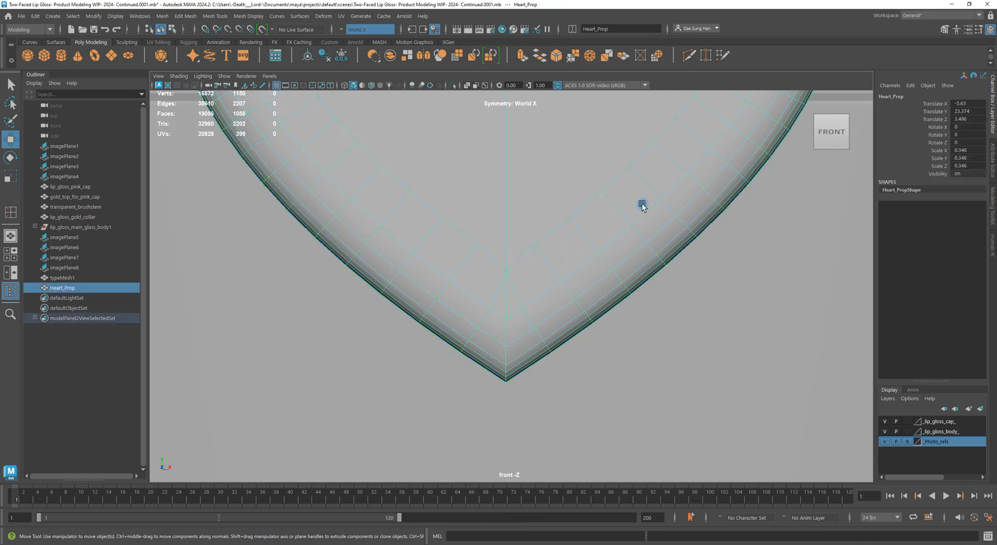
click(992, 203)
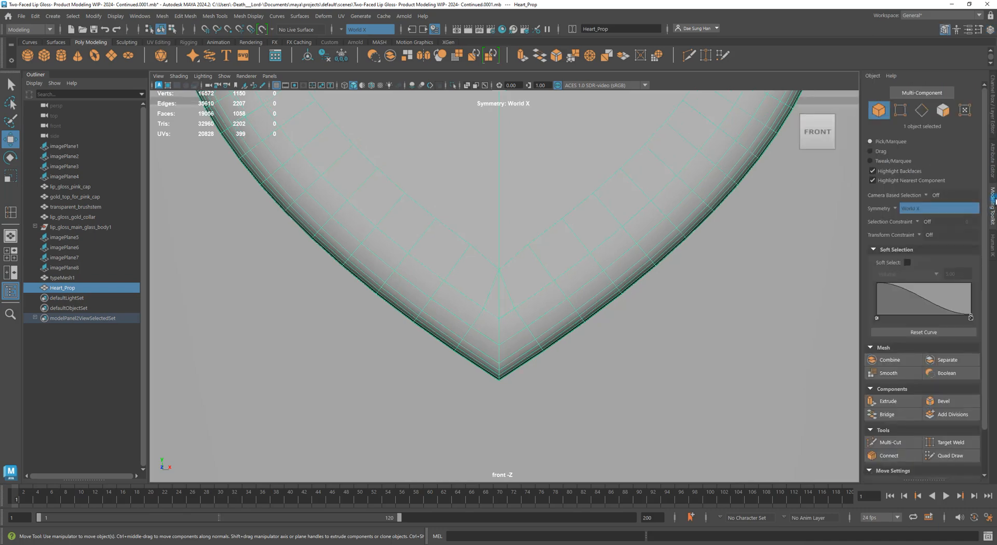
click(908, 264)
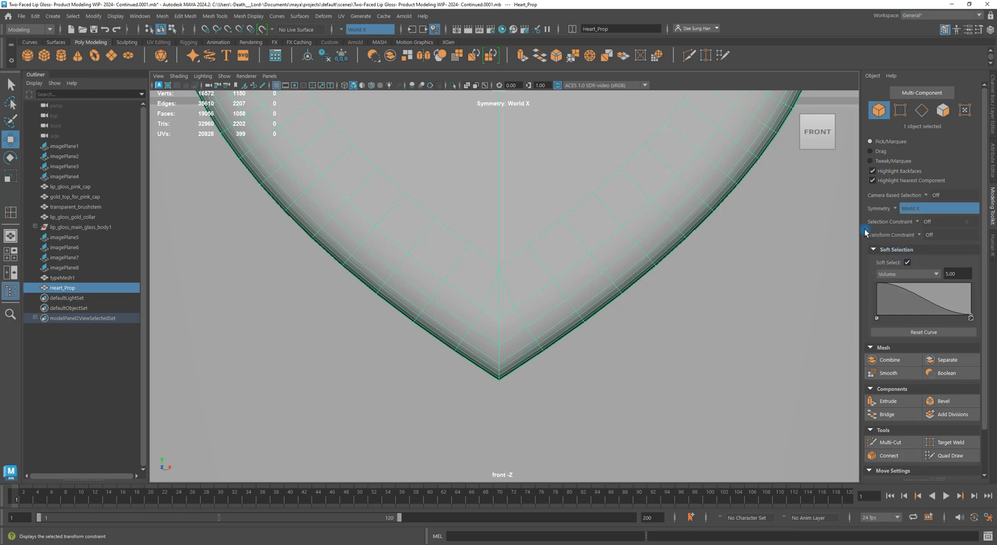
right_drag(471, 258, 241, 244)
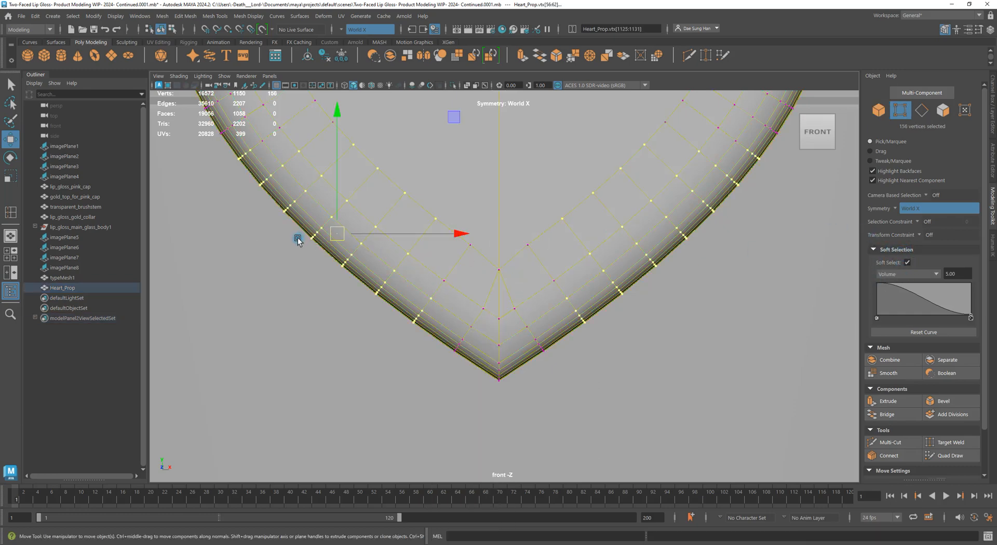
alt+right_drag(747, 216, 821, 304)
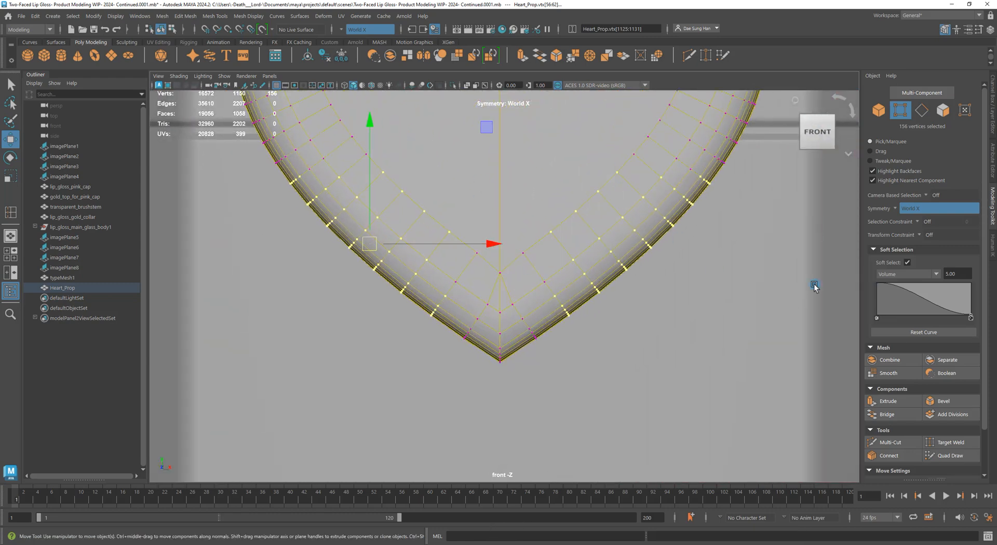
drag(948, 271, 906, 266)
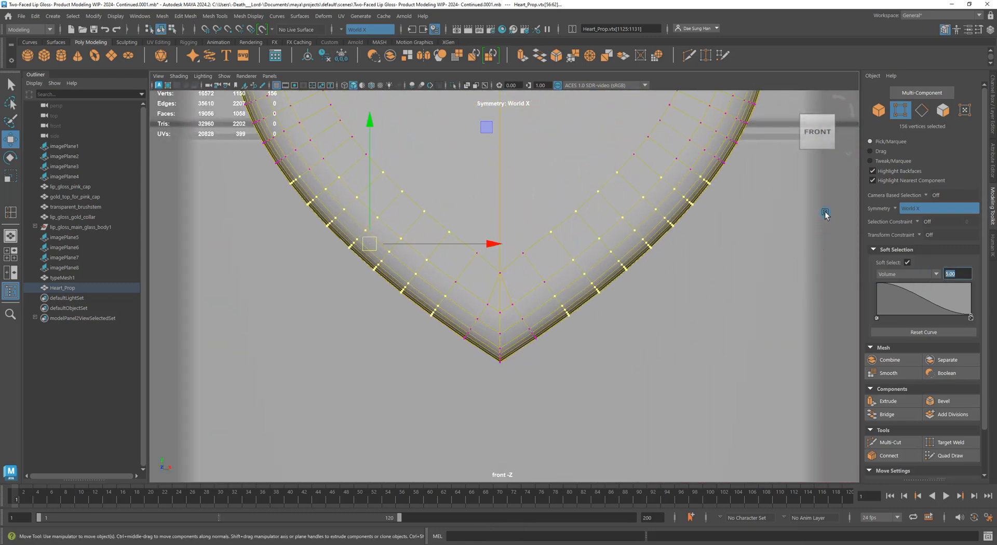
text(.)
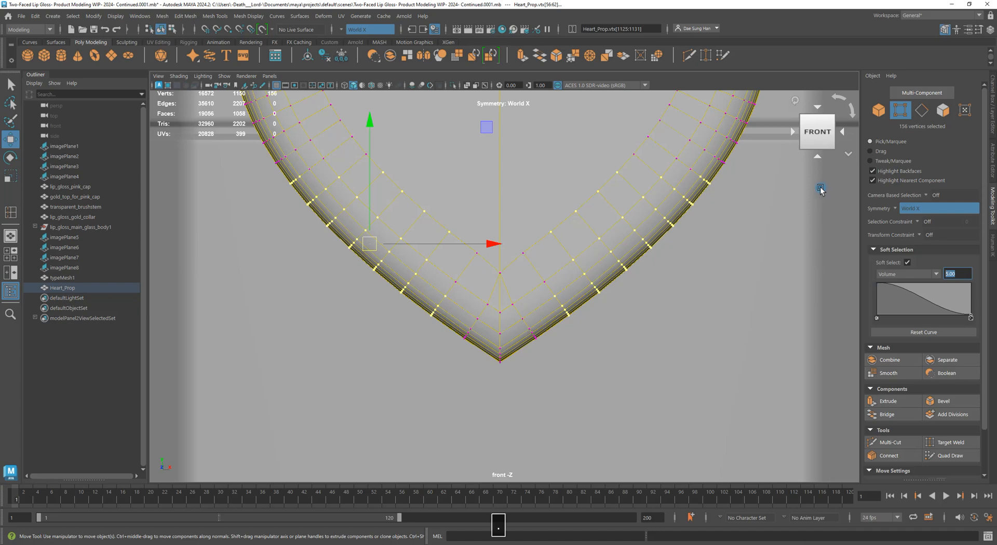
text(5)
key(Return)
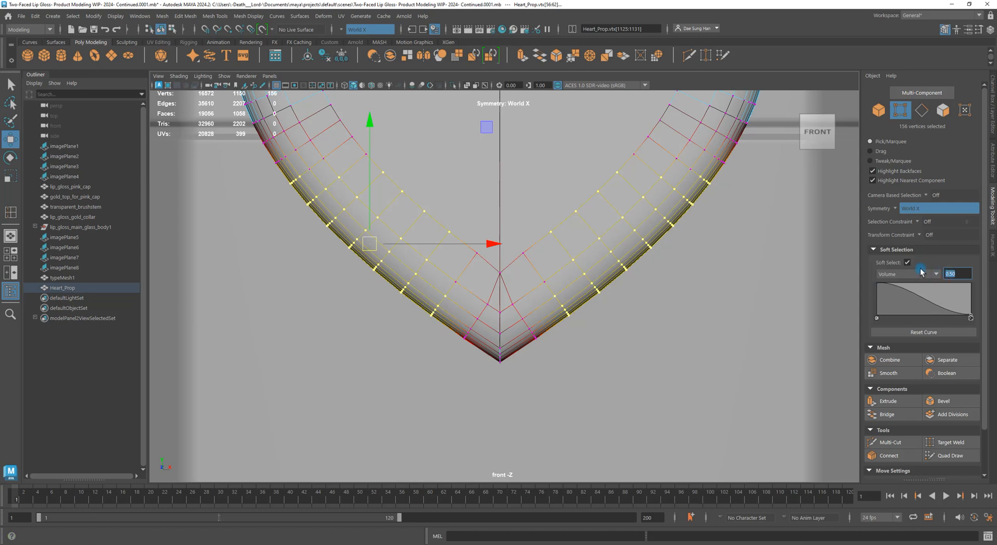
Check the heart's bottom tip in wireframe and shaded views, then return to object mode
key(4)
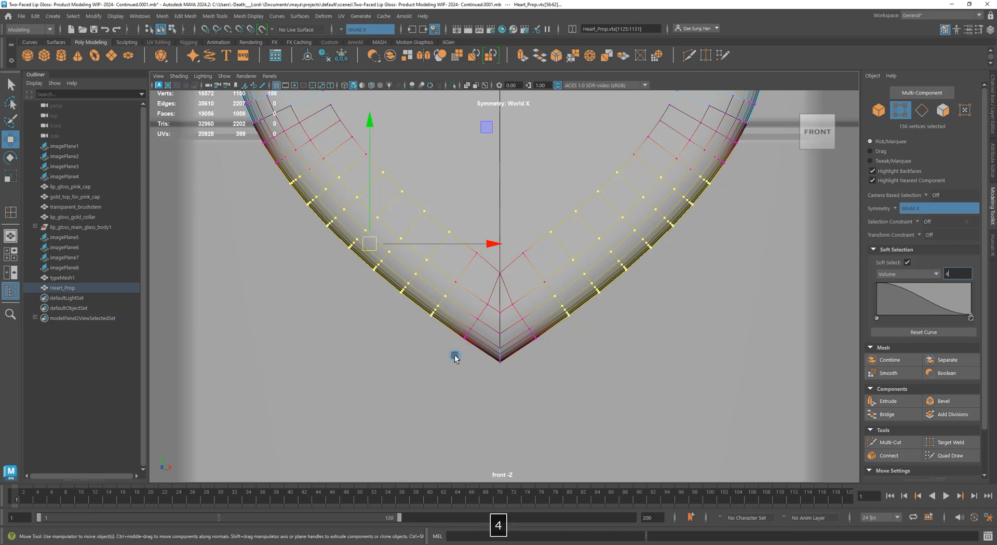
mouse_move(493, 317)
alt+middle_down()
mouse_move(520, 329)
mouse_move(497, 322)
alt+middle_up()
key(4)
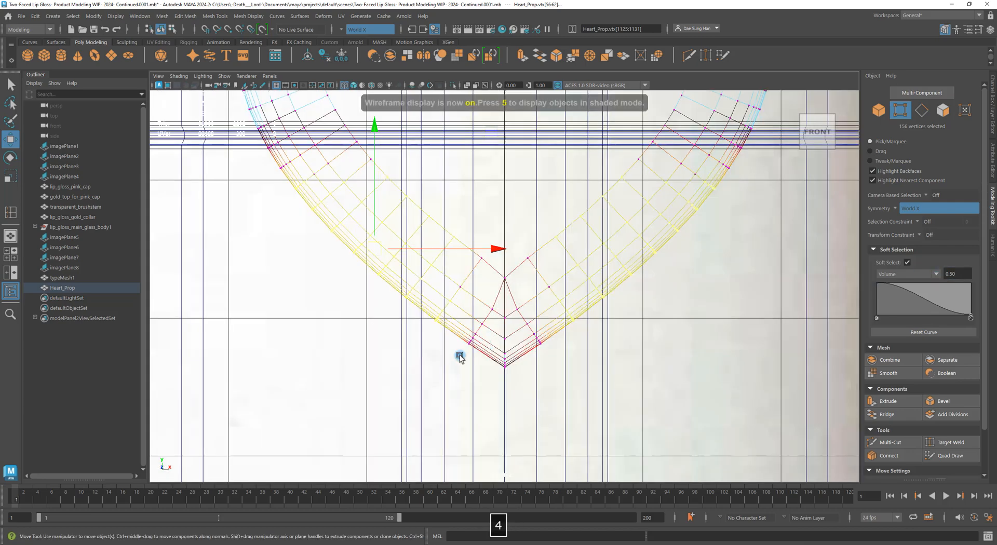
click(490, 299)
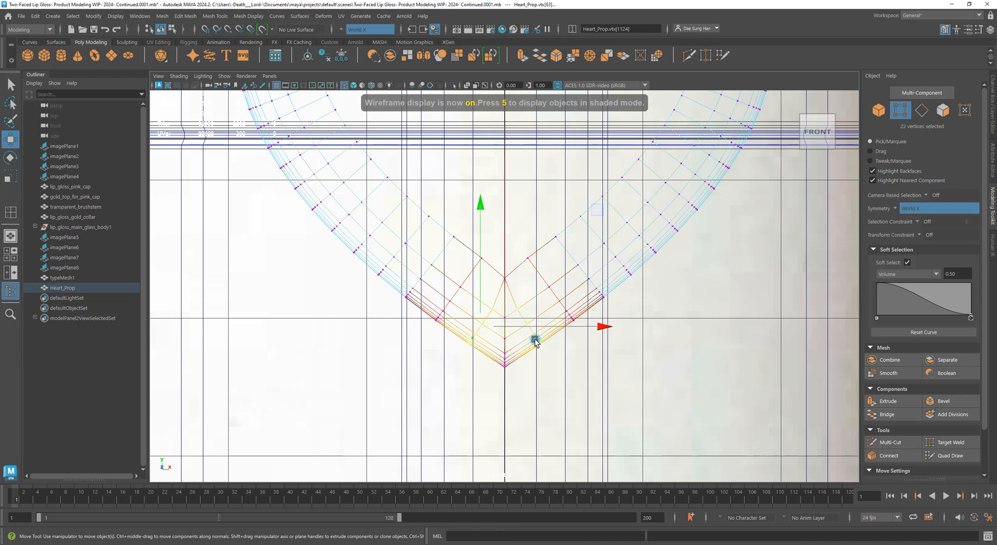
alt+right_drag(445, 323, 654, 365)
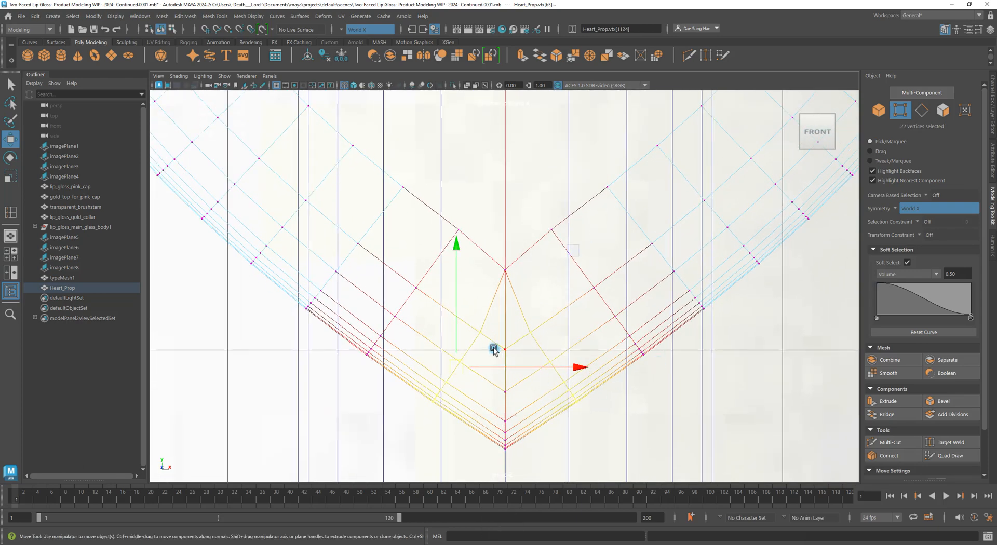
key(5)
mouse_move(488, 318)
alt+right_down()
mouse_move(524, 287)
mouse_move(453, 257)
mouse_move(590, 272)
alt+right_up()
click(706, 207)
key(w)
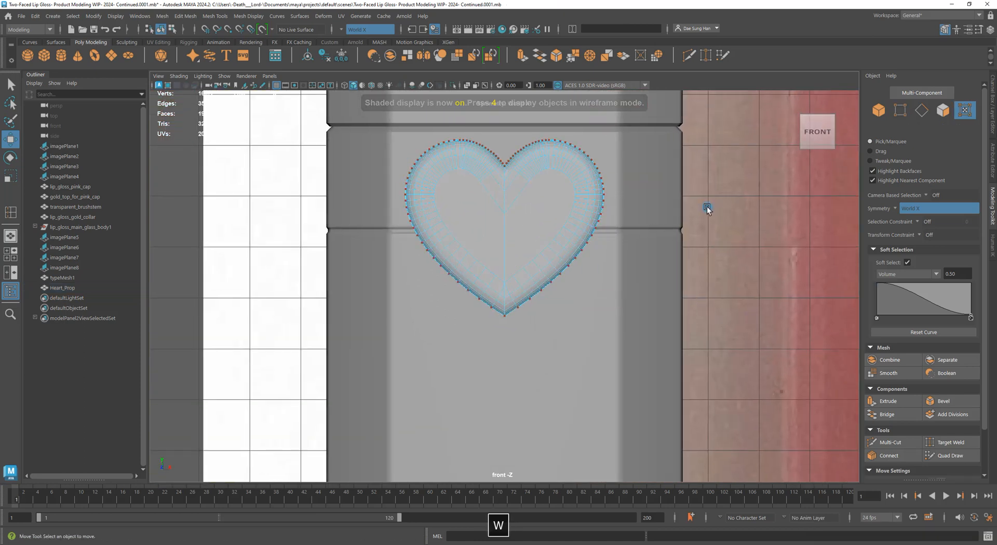
right_drag(584, 203, 662, 156)
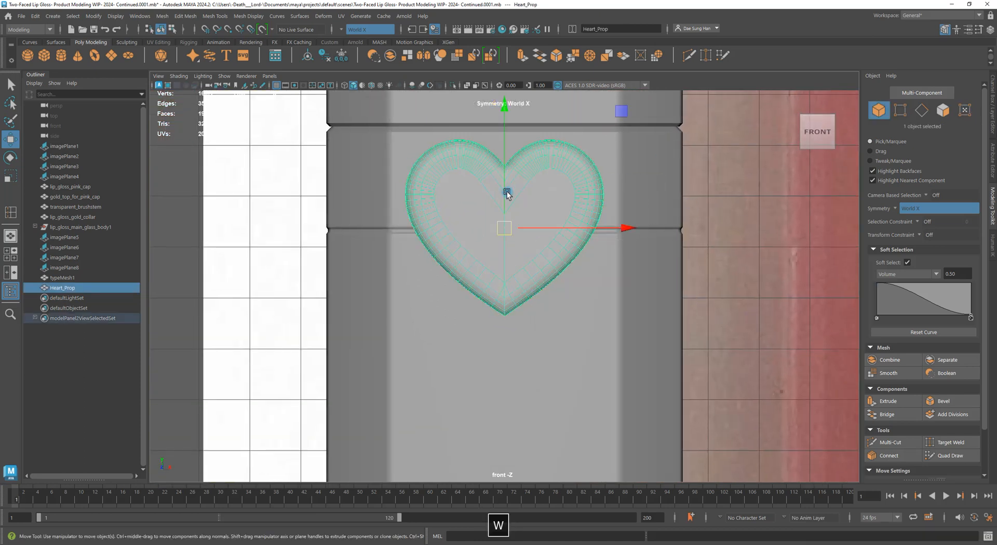
Isolate the heart in the front view and show its vertices in wireframe
click(452, 86)
click(655, 360)
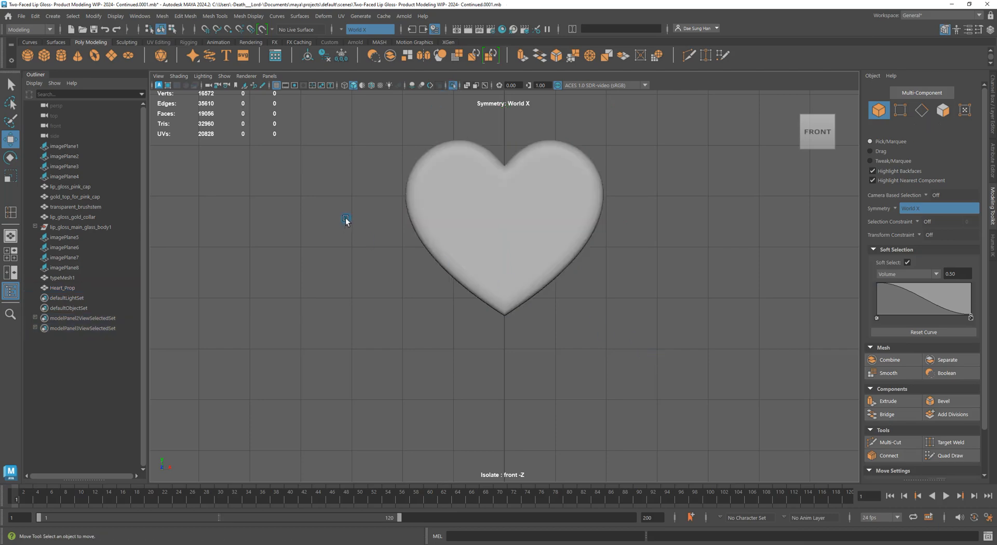
alt+right_drag(346, 221, 585, 305)
click(472, 272)
right_drag(476, 249, 518, 349)
key(4)
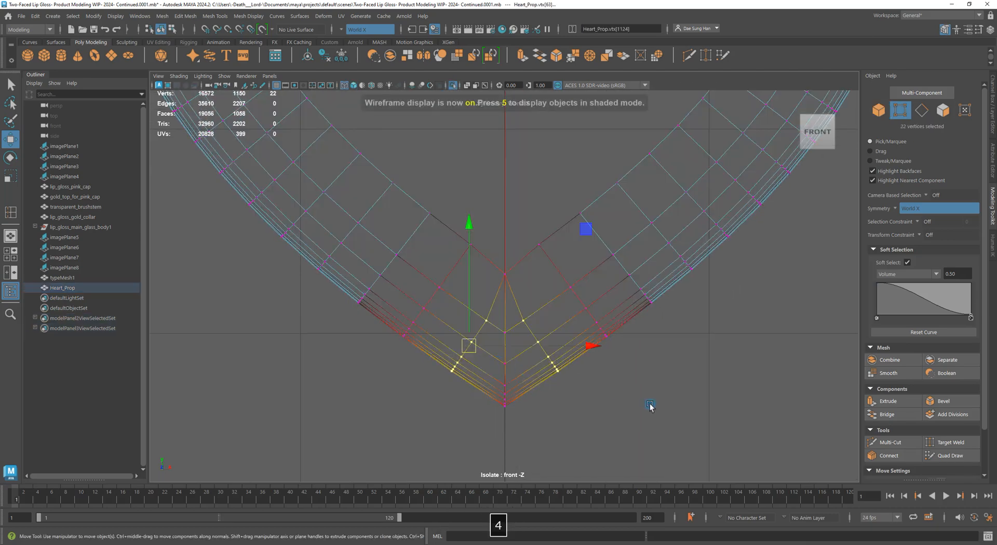
click(650, 406)
alt+right_drag(565, 378, 396, 313)
Select the vertices around the tip, test a downward move, and undo it twice
drag(423, 310, 489, 241)
key(5)
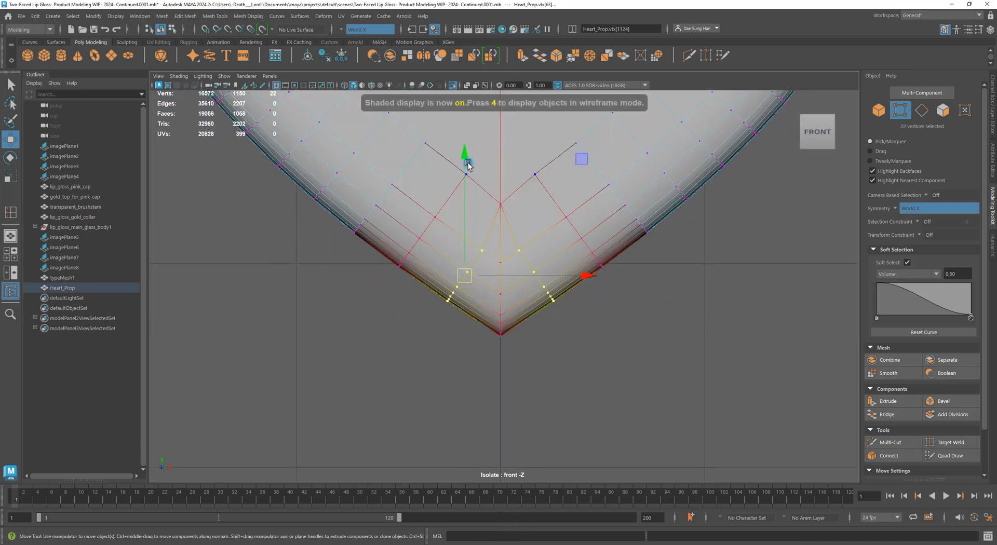
mouse_move(468, 165)
mouse_down()
mouse_move(468, 176)
mouse_move(467, 167)
mouse_up()
key(z)
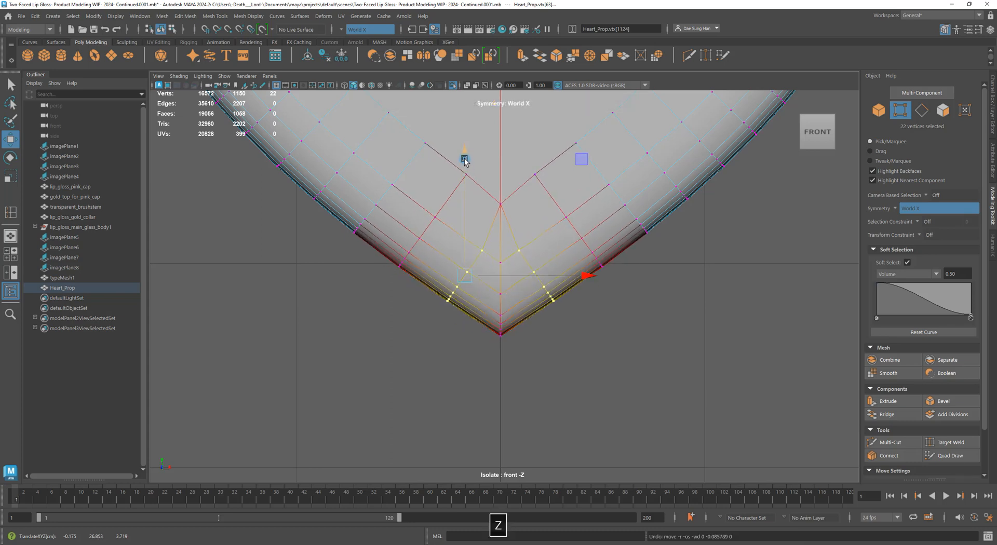
key(z)
click(957, 275)
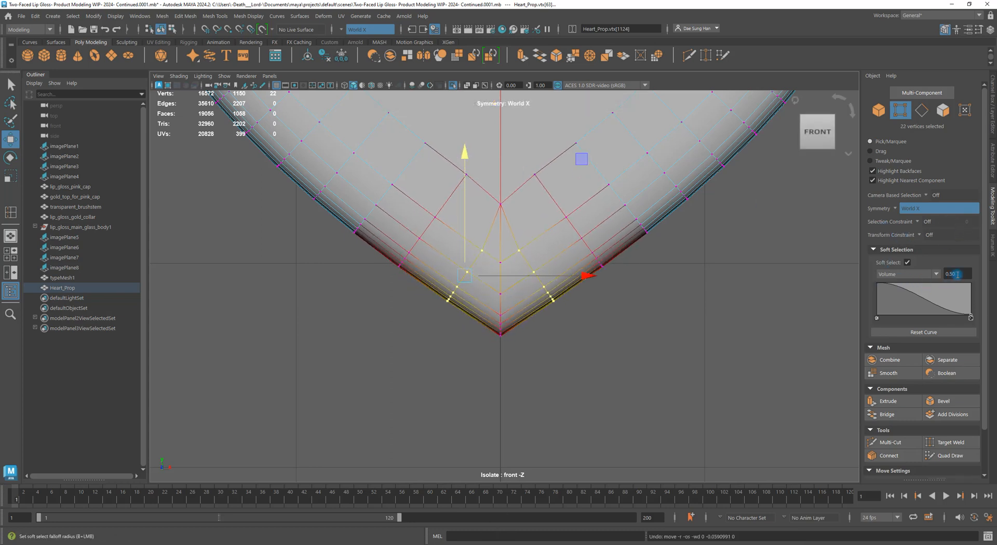
Set the soft-selection radius to 0.25 and raise the 22 tip vertices slightly
text(0.25)
key(Return)
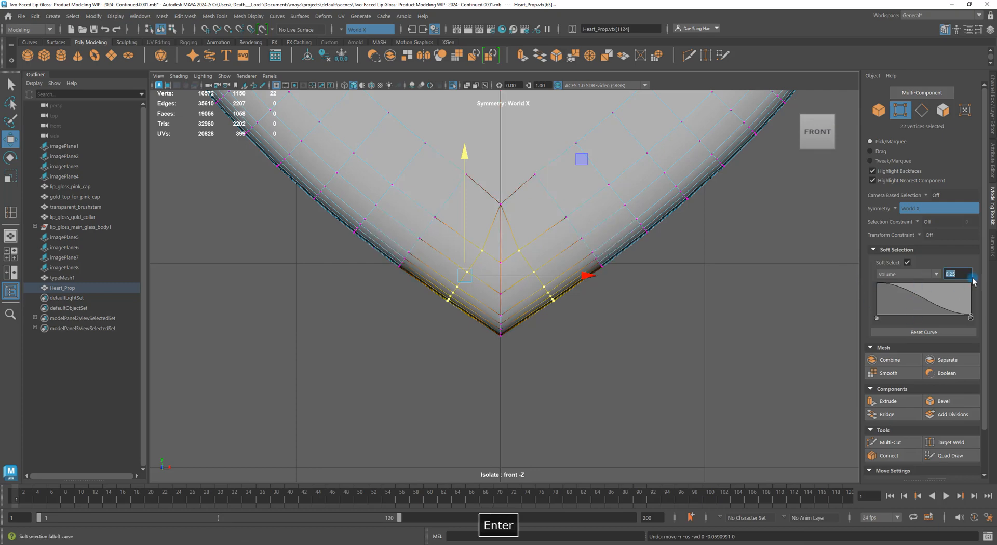
click(440, 321)
drag(481, 267, 482, 267)
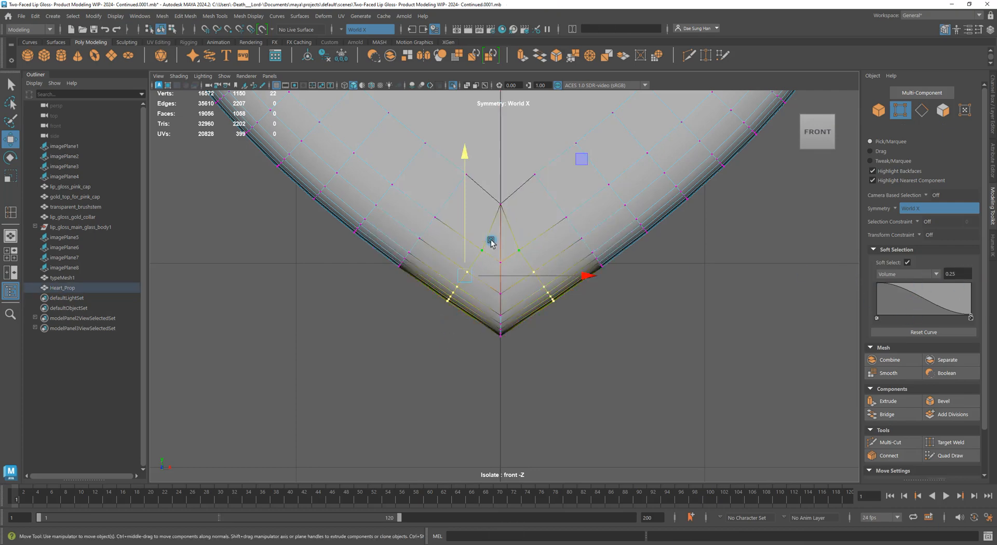
key(4)
key(5)
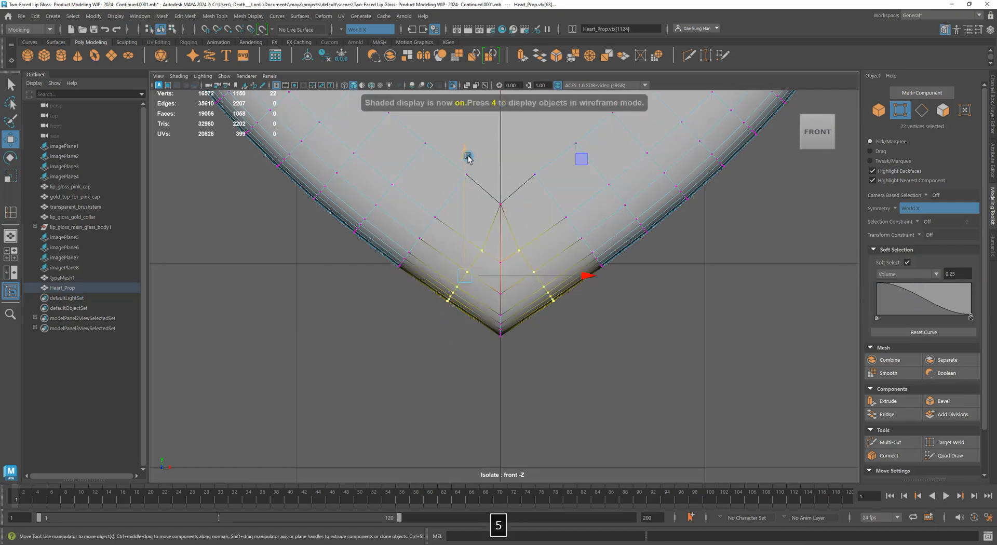
drag(467, 156, 481, 161)
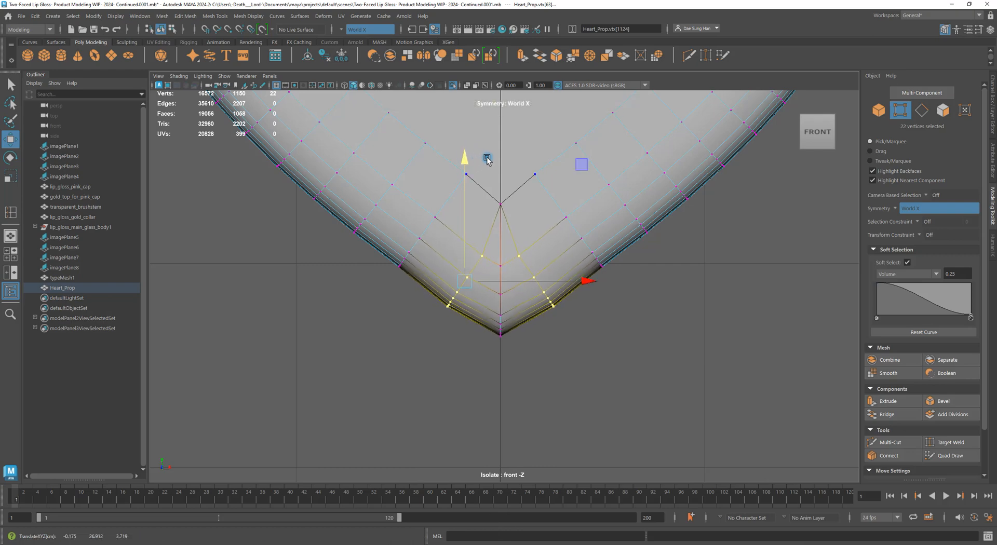
drag(465, 211, 466, 210)
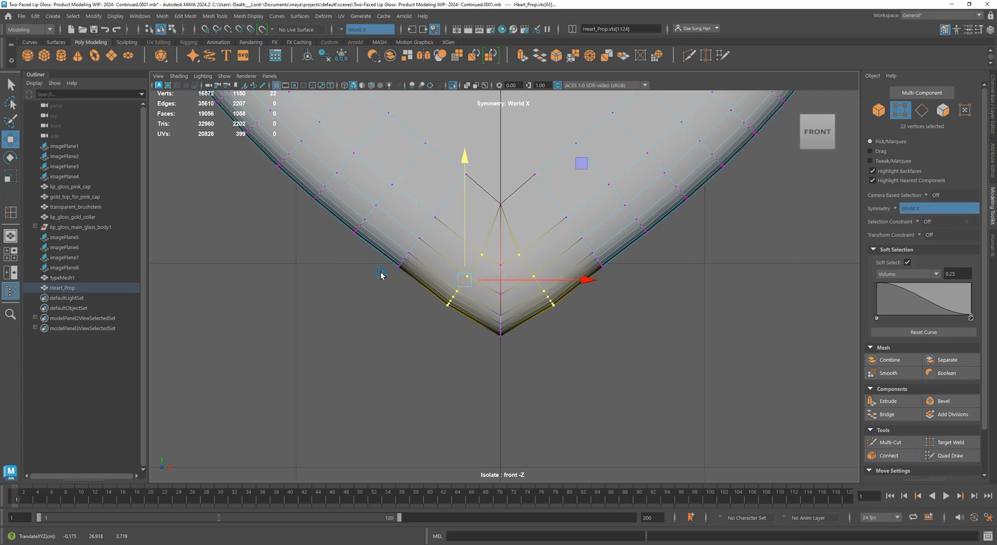
Lower the next vertex row up slightly and preview the heart smoothed
drag(377, 283, 455, 198)
key(4)
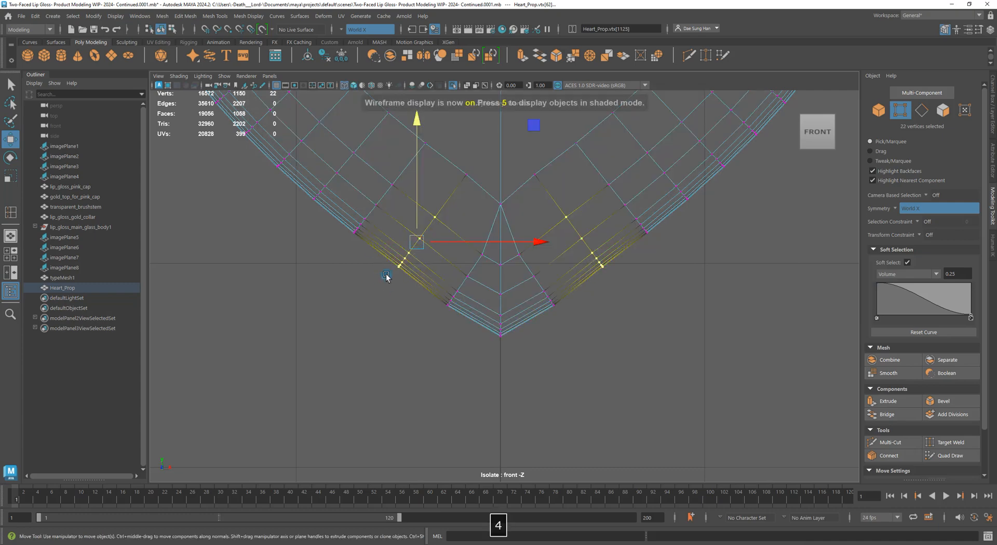
key(5)
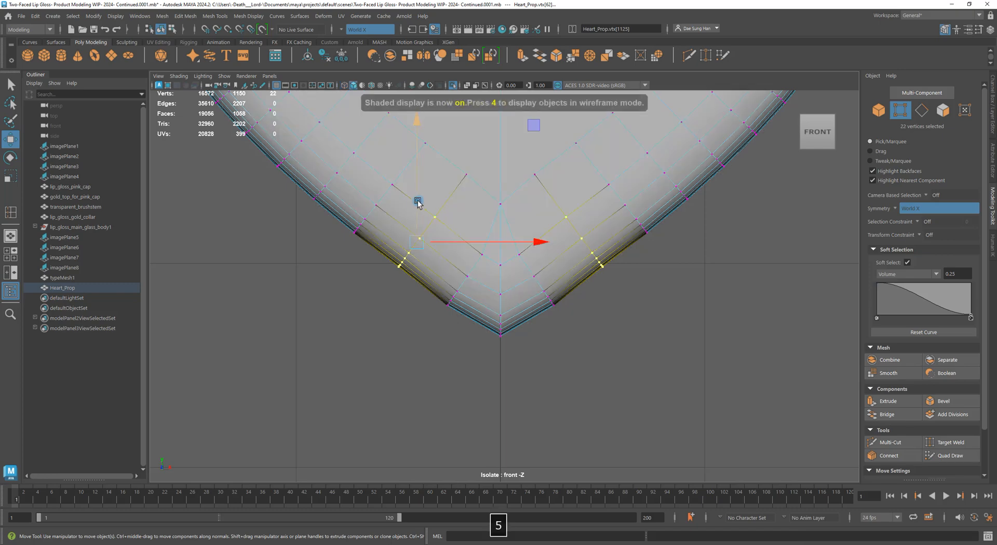
drag(418, 202, 421, 215)
key(3)
click(571, 371)
alt+middle_drag(493, 263, 497, 341)
Compare smooth and cage previews, then lower the vertices at the tip's lower-left slightly
key(1)
key(3)
key(1)
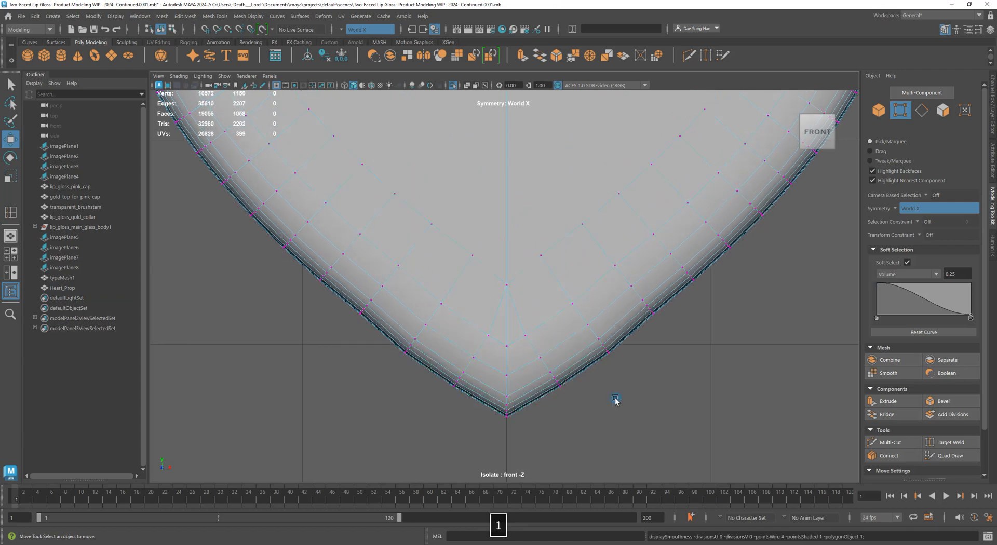
key(3)
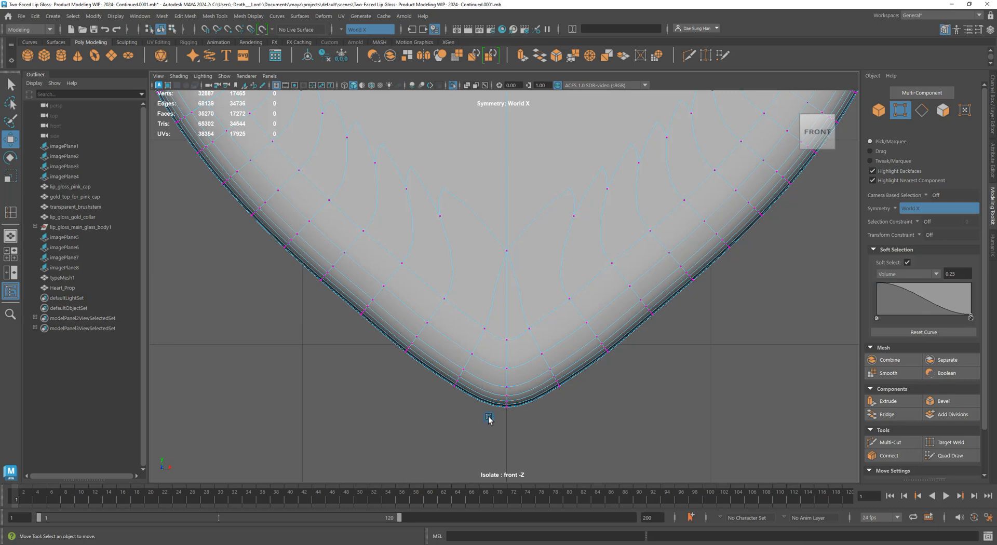
drag(427, 411, 491, 324)
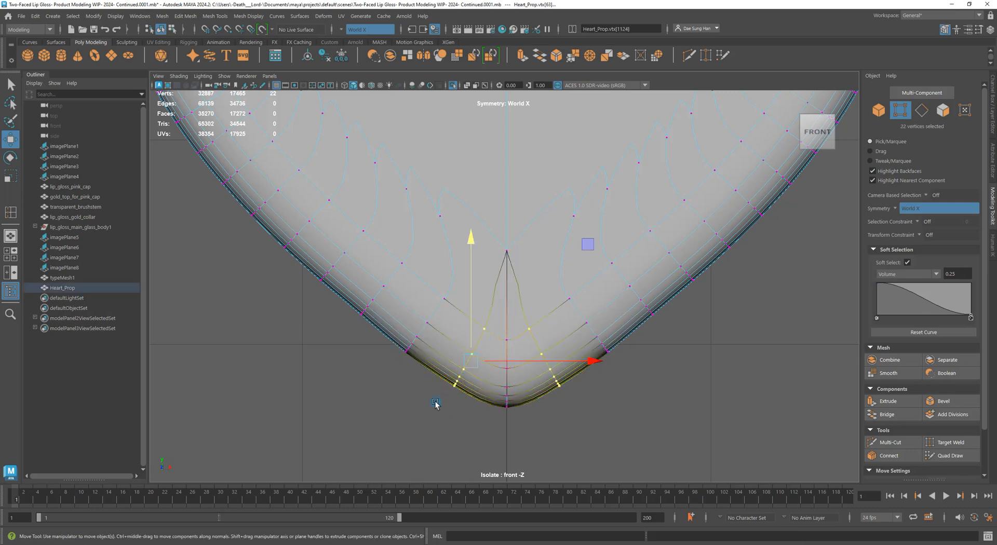
key(4)
key(5)
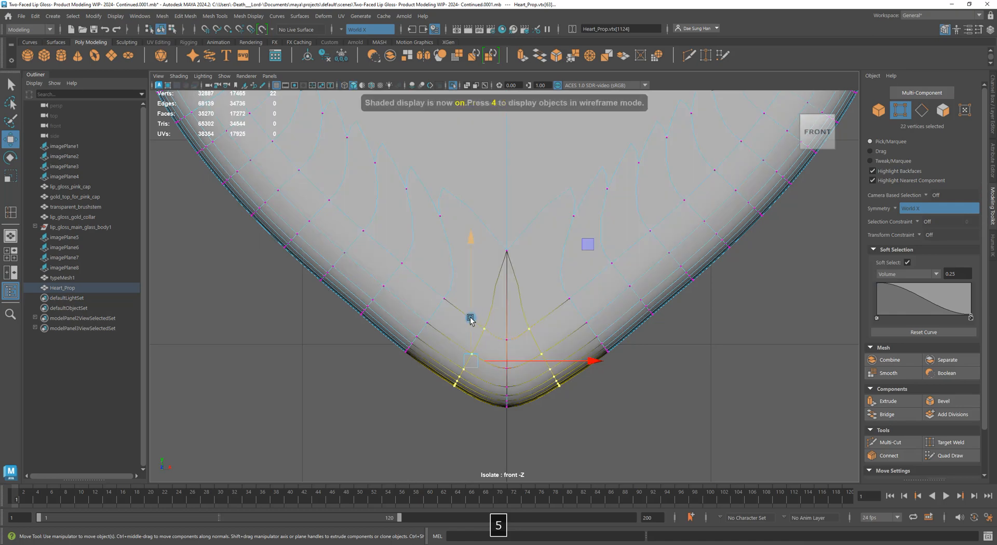
drag(470, 320, 477, 323)
Nudge two more groups of lower-edge vertices down and to the left
drag(383, 371, 470, 330)
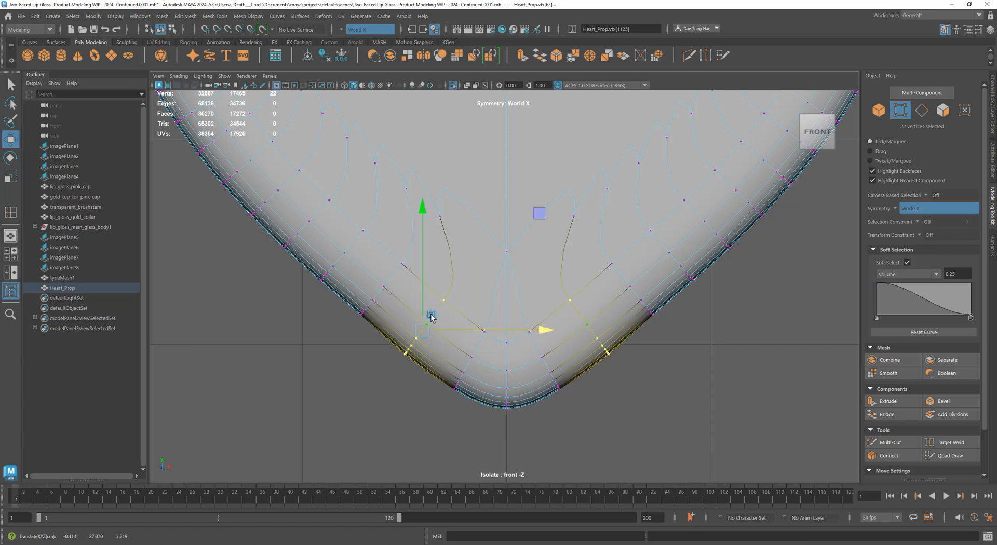
drag(423, 306, 423, 310)
drag(349, 322, 381, 267)
drag(456, 293, 452, 293)
drag(377, 268, 377, 272)
scroll(561, 300, down, 6)
scroll(597, 300, up, 6)
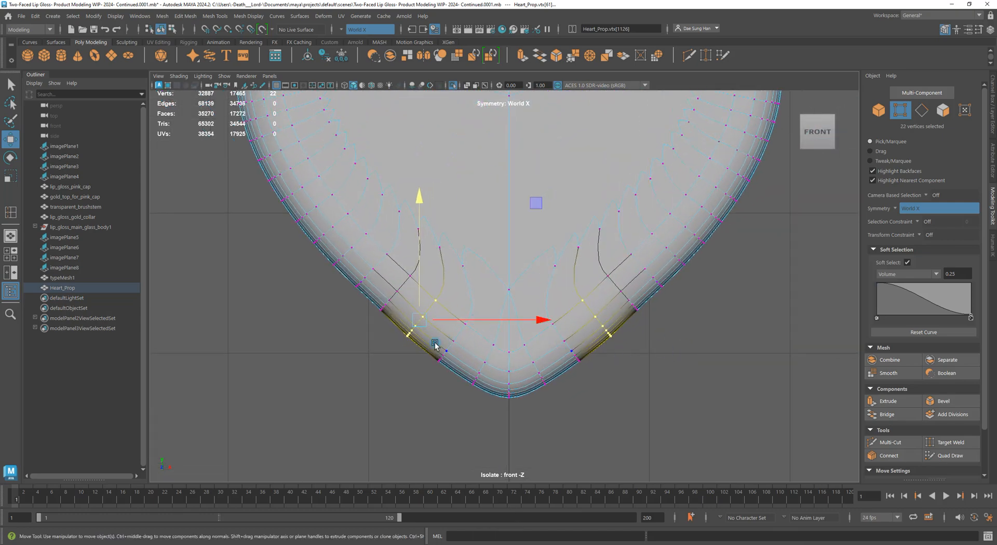
Push the rim vertices along the lower-left curve slightly down-left, then view the whole heart
alt+right_drag(352, 305, 447, 309)
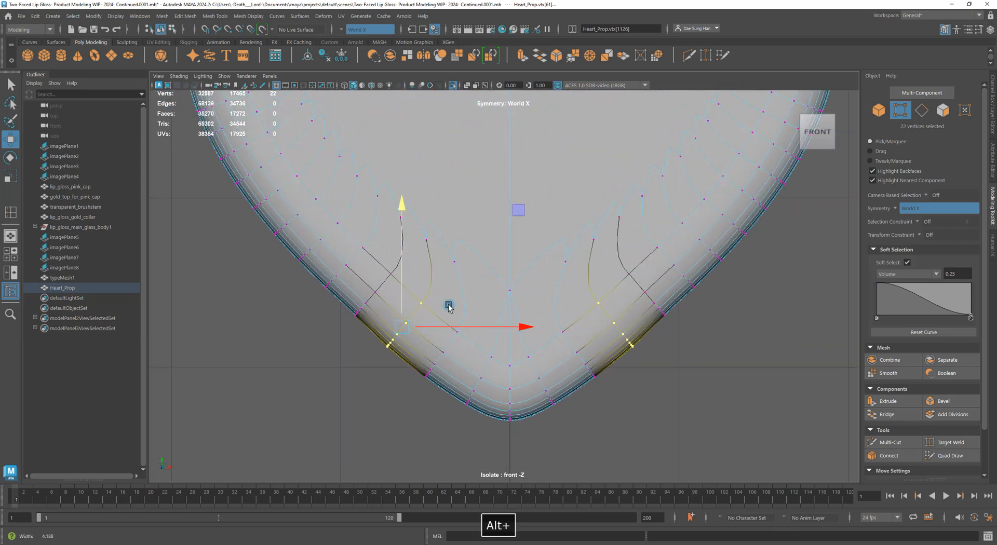
drag(343, 323, 370, 295)
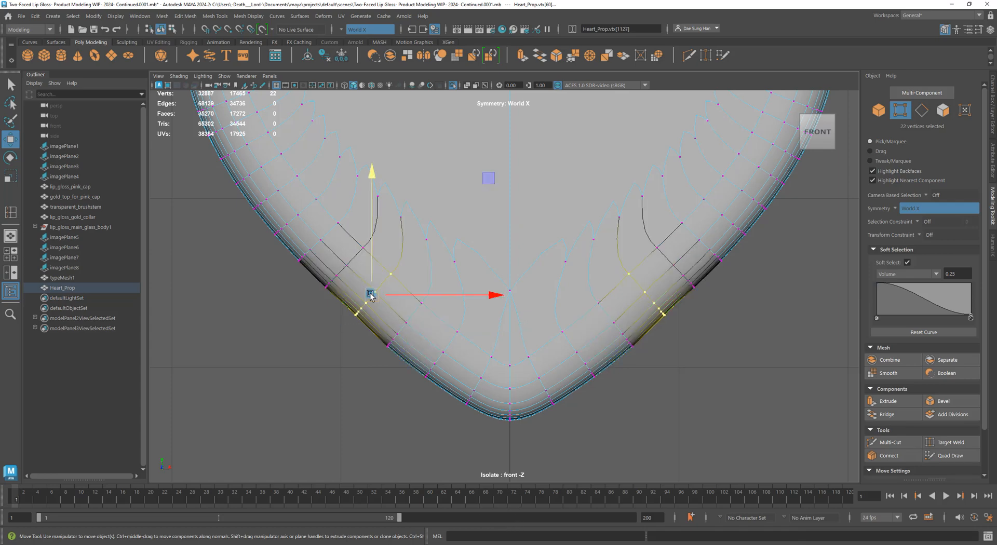
alt+right_drag(345, 295, 363, 285)
alt+middle_drag(363, 285, 547, 284)
alt+right_drag(548, 284, 540, 391)
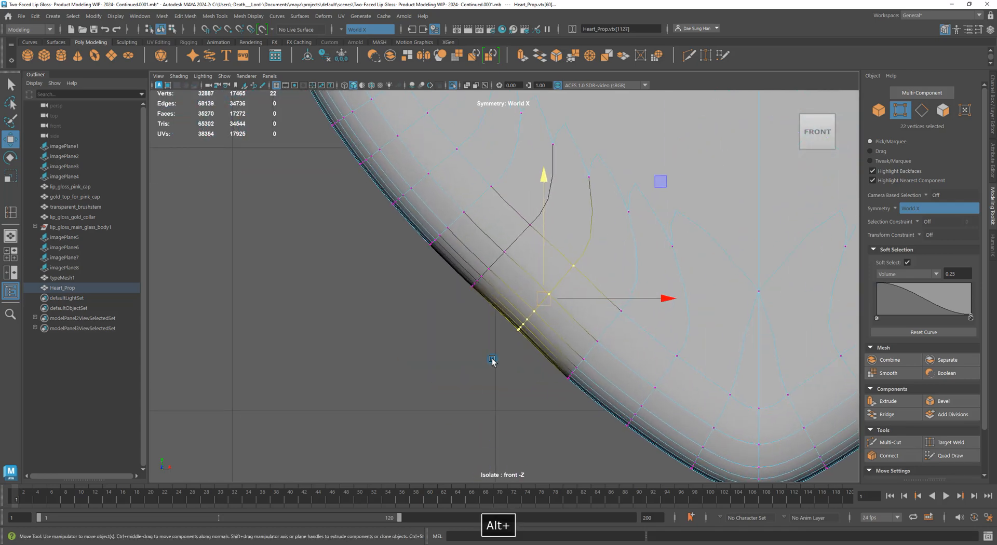
alt+right_drag(493, 361, 353, 268)
drag(367, 254, 361, 260)
alt+right_drag(361, 260, 355, 316)
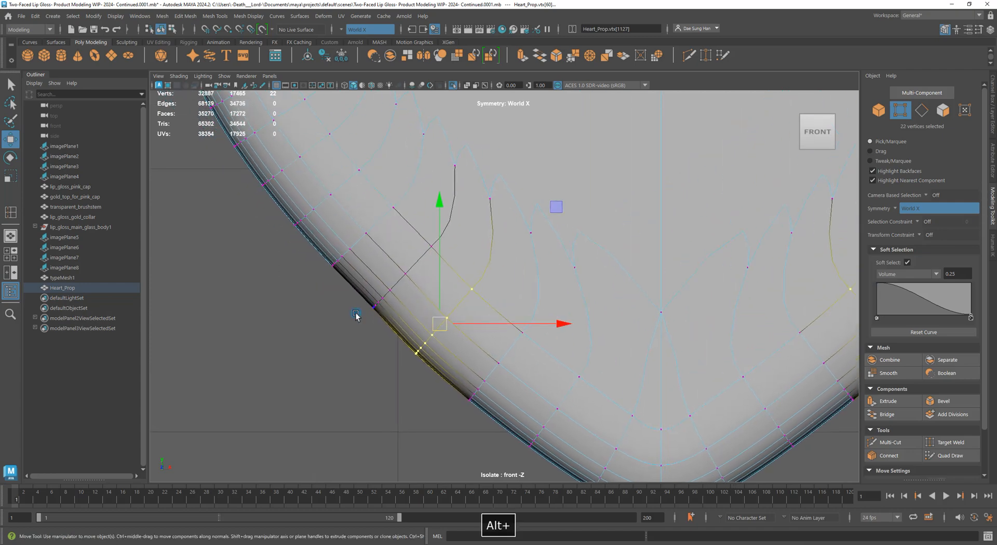
middle_drag(368, 306, 315, 278)
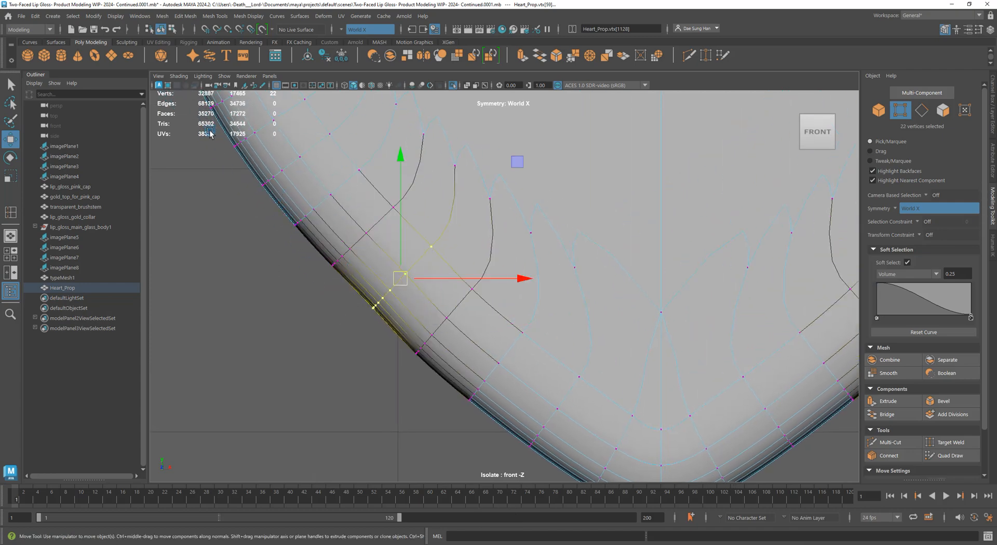
drag(402, 279, 400, 281)
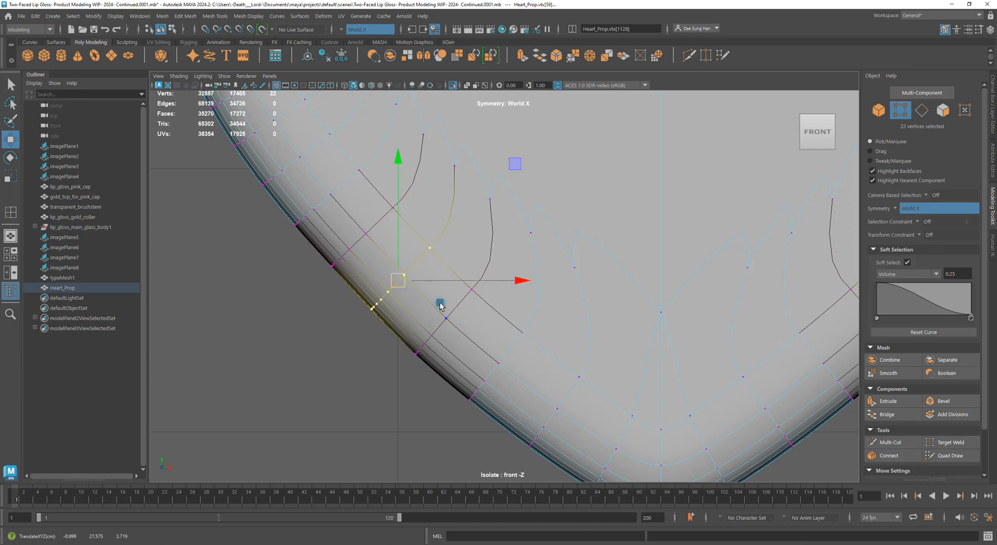
alt+right_drag(693, 318, 768, 332)
Turn on smooth preview and zoom in on the heart's lower-left rim
key(3)
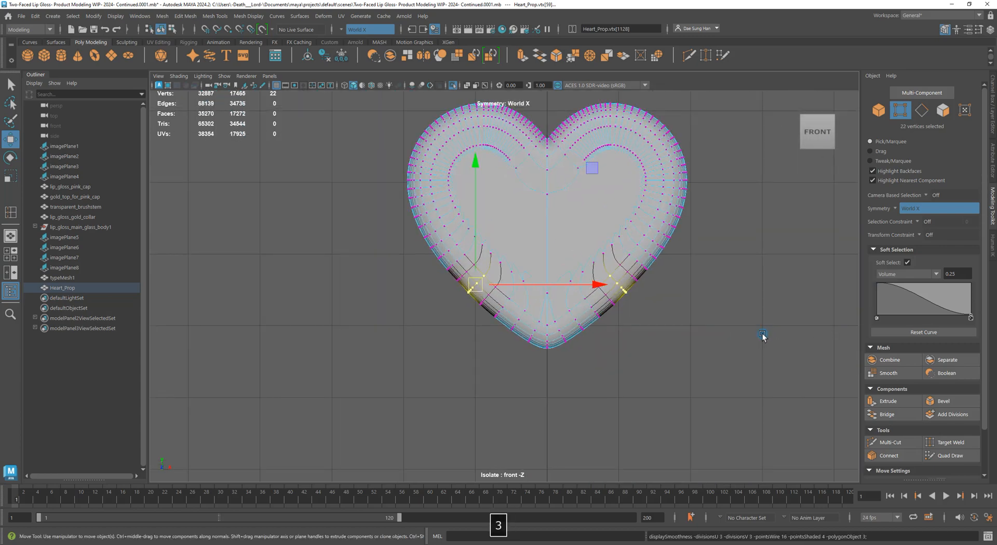
alt+right_drag(384, 252, 677, 413)
click(259, 339)
alt+right_drag(289, 273, 399, 283)
click(442, 328)
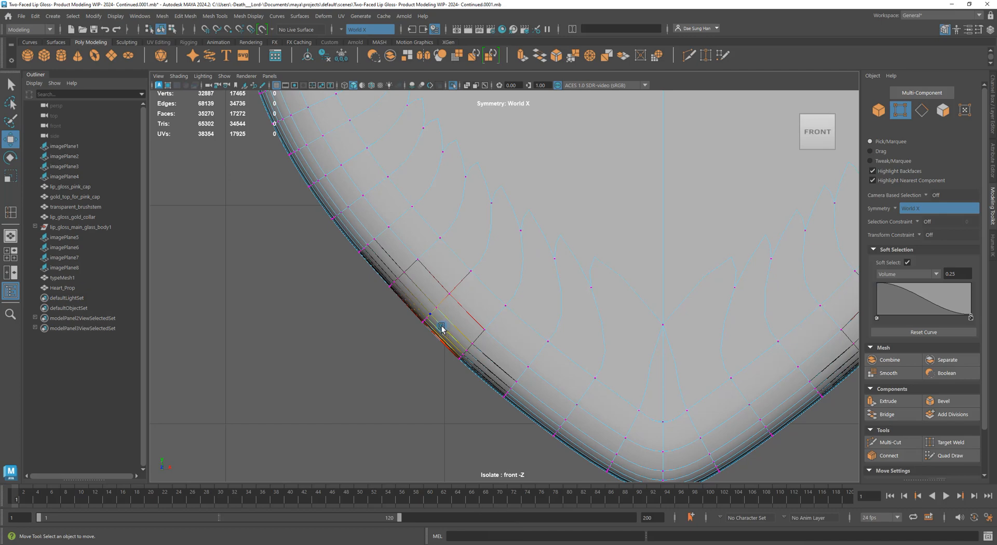
click(398, 311)
click(447, 294)
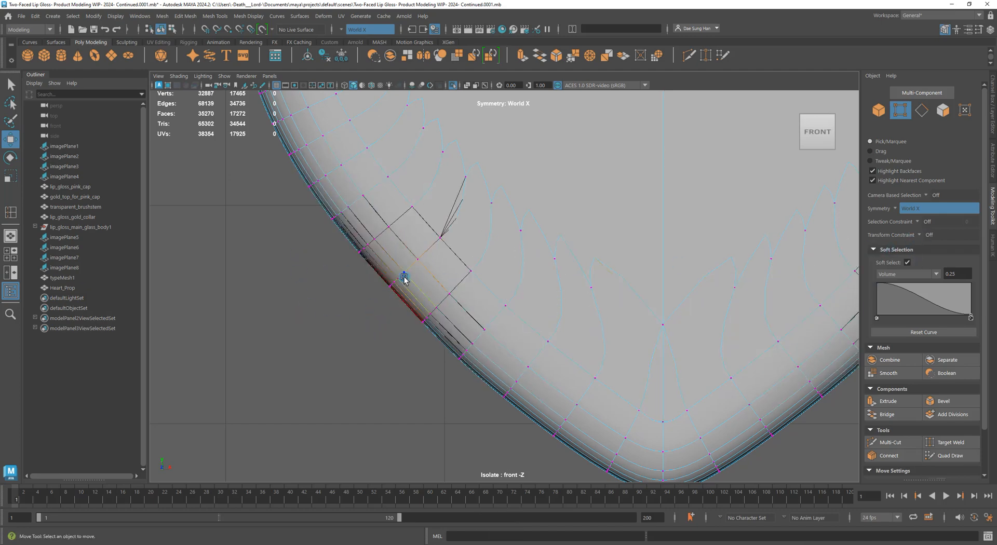
Box-select 44 lower-left rim vertices, check them in wireframe, and nudge them slightly outward
drag(377, 337, 474, 236)
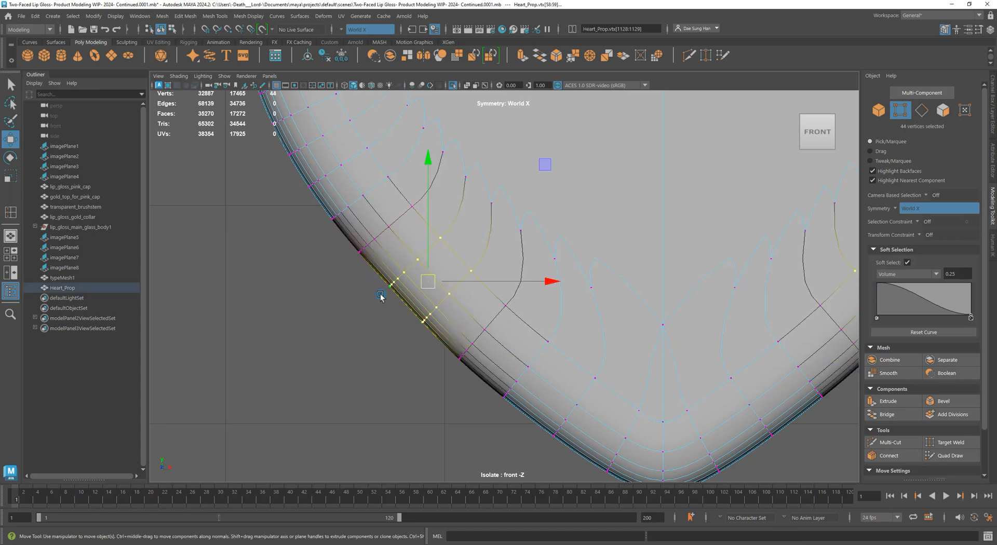
key(4)
key(5)
scroll(410, 289, up, 2)
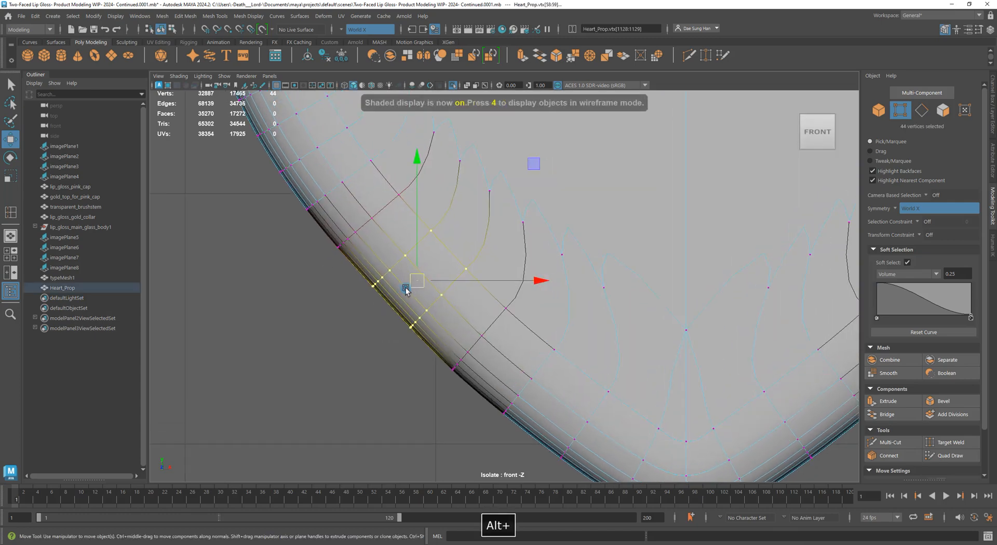
alt+middle_drag(505, 308, 426, 243)
alt+middle_drag(378, 269, 439, 336)
drag(394, 289, 393, 285)
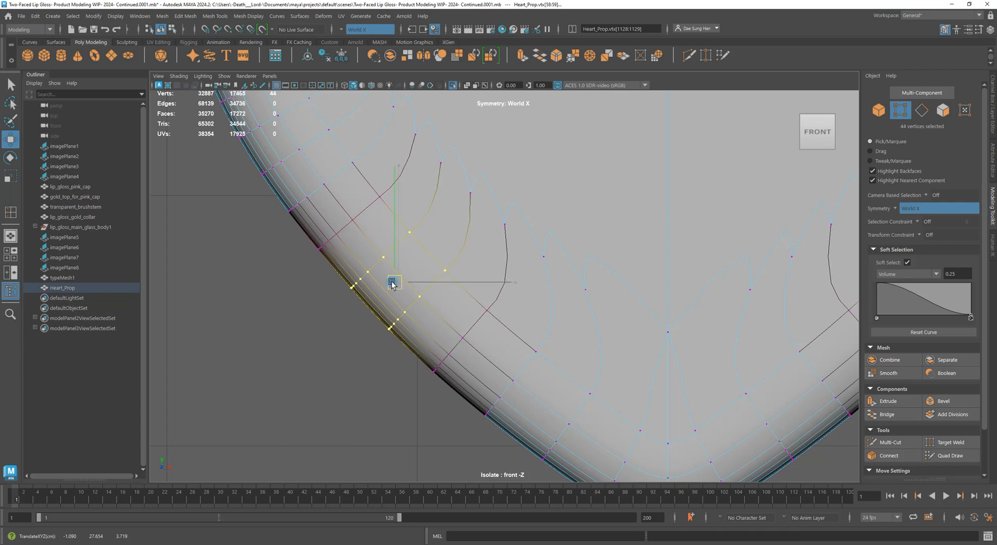
click(329, 350)
alt+right_drag(329, 349, 378, 305)
alt+middle_drag(378, 305, 319, 234)
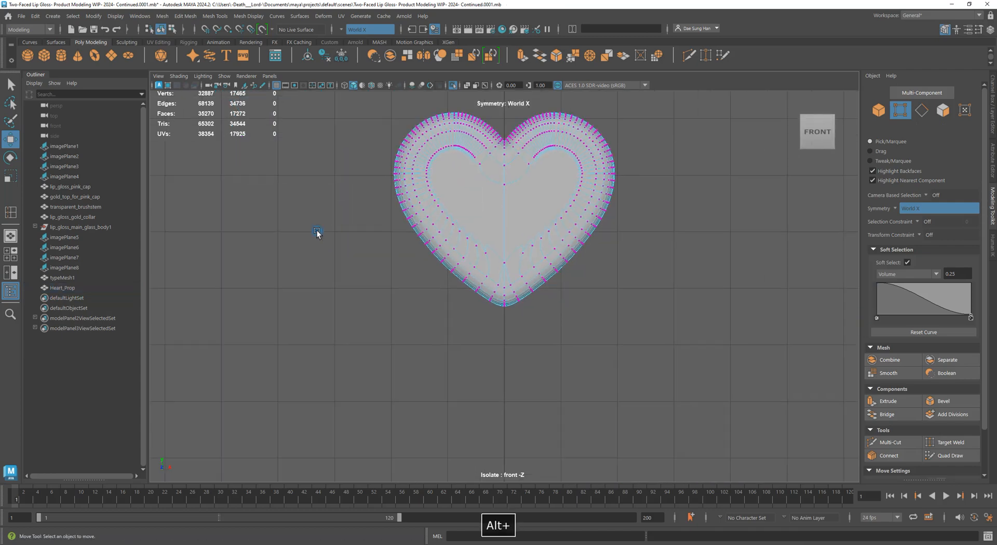
Nudge the tip vertices, then shift a vertex loop higher up the tip slightly
alt+right_drag(319, 234, 495, 326)
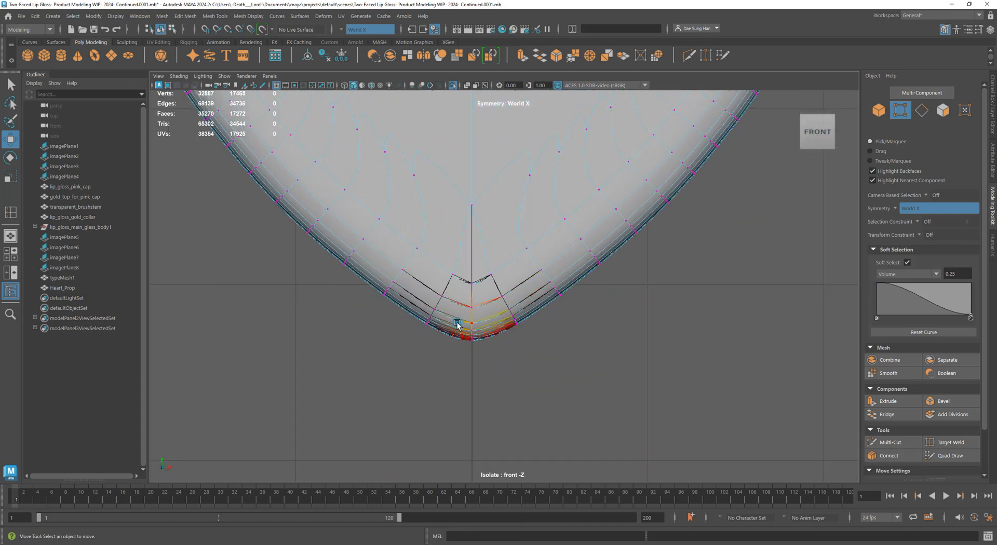
mouse_move(449, 296)
mouse_down()
mouse_move(450, 281)
mouse_move(437, 306)
mouse_up()
click(418, 338)
drag(436, 308, 435, 306)
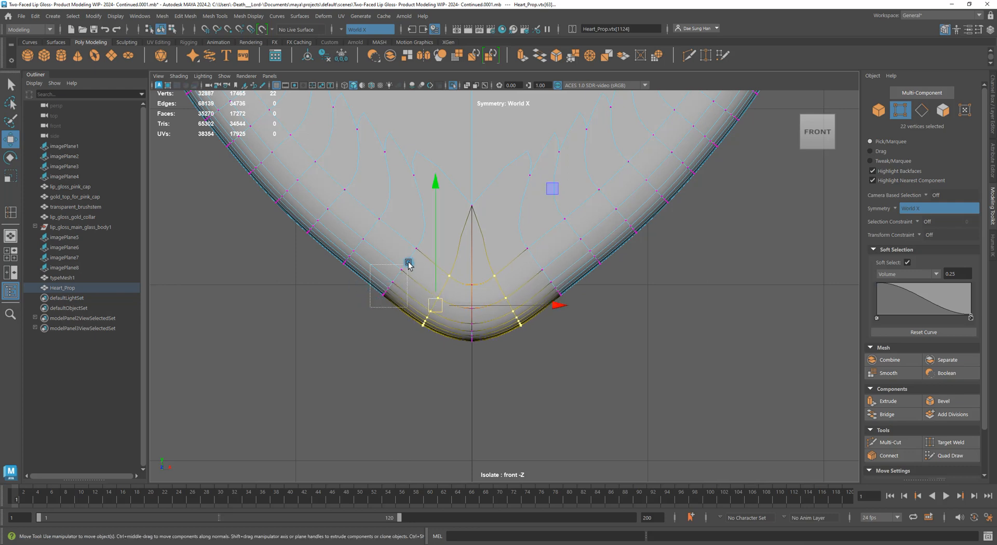
double_click(421, 249)
drag(390, 278, 387, 276)
Select vertices left of the tip, check them in wireframe, and nudge them slightly
alt+middle_drag(394, 263, 444, 316)
drag(371, 326, 398, 296)
key(4)
key(5)
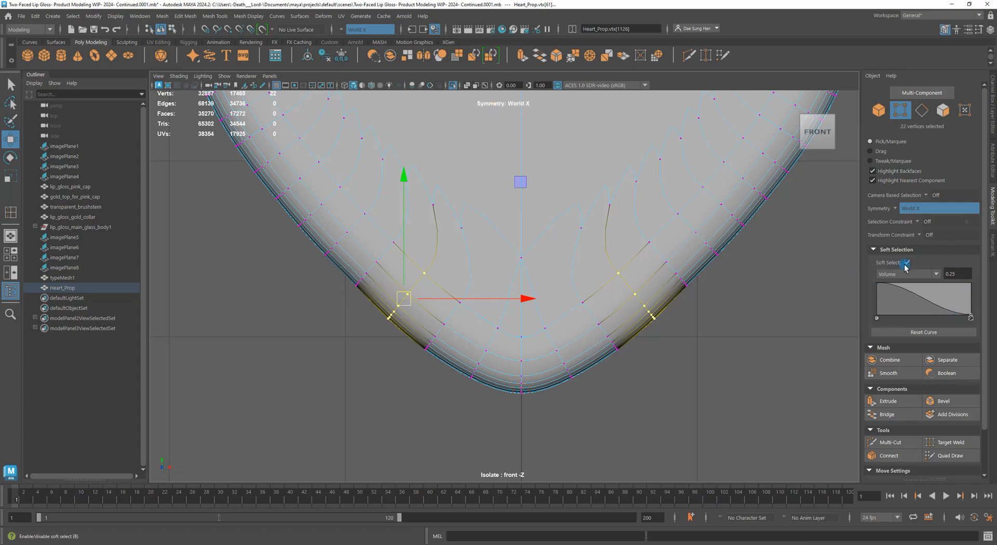
click(363, 302)
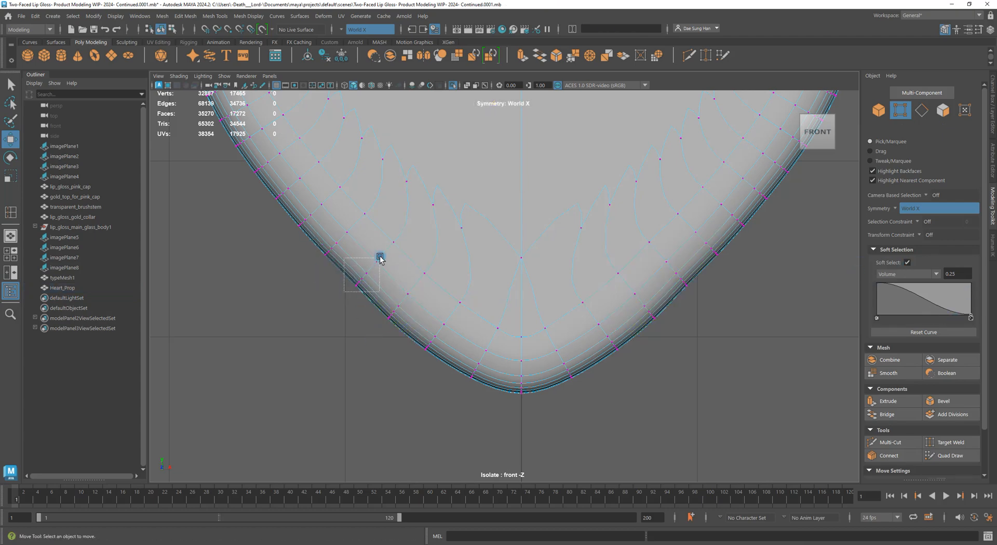
drag(396, 242, 372, 266)
Review the whole heart in object mode, then return to vertex editing on its lower half
alt+middle_drag(363, 252, 446, 320)
click(364, 343)
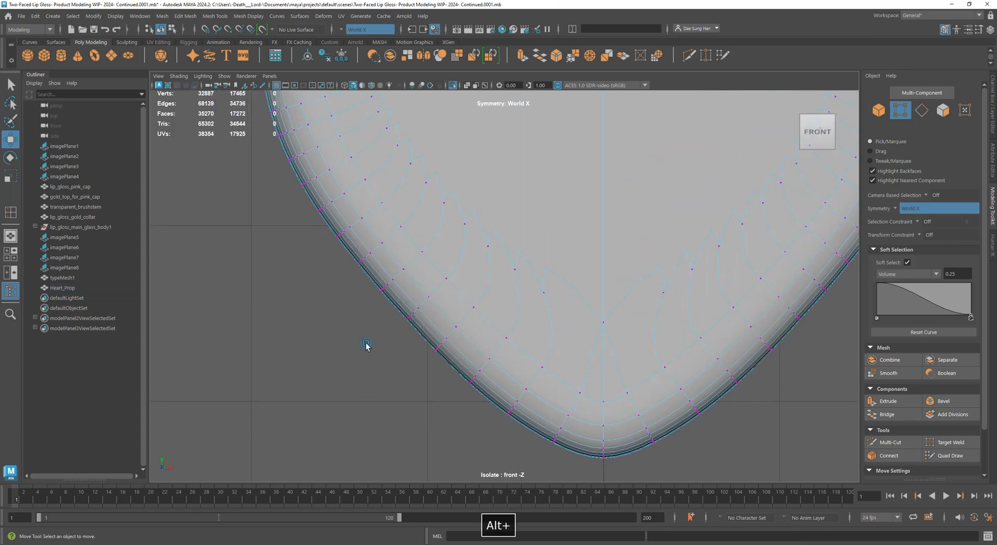
alt+right_drag(602, 332, 465, 319)
right_drag(561, 274, 683, 238)
right_drag(537, 269, 681, 205)
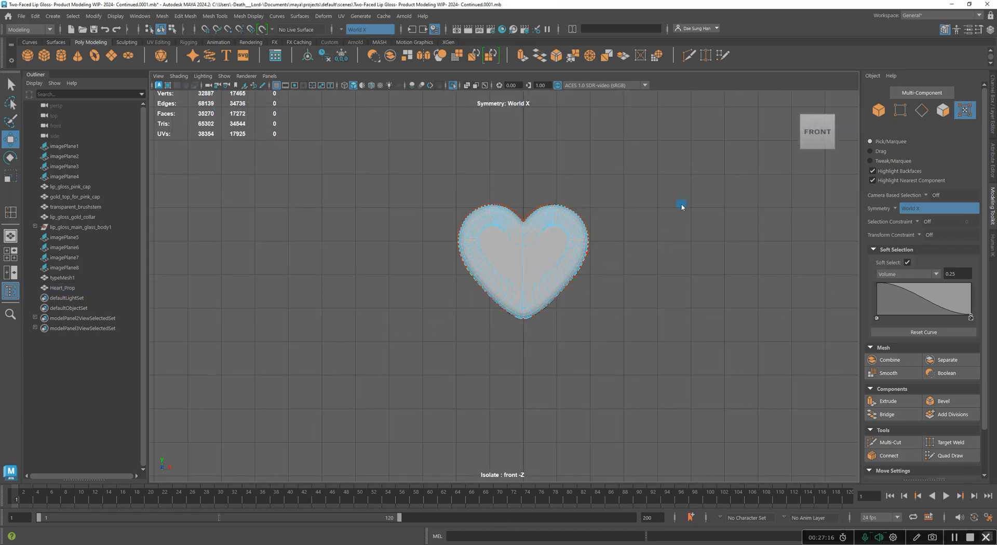
click(643, 342)
alt+right_drag(438, 261, 745, 332)
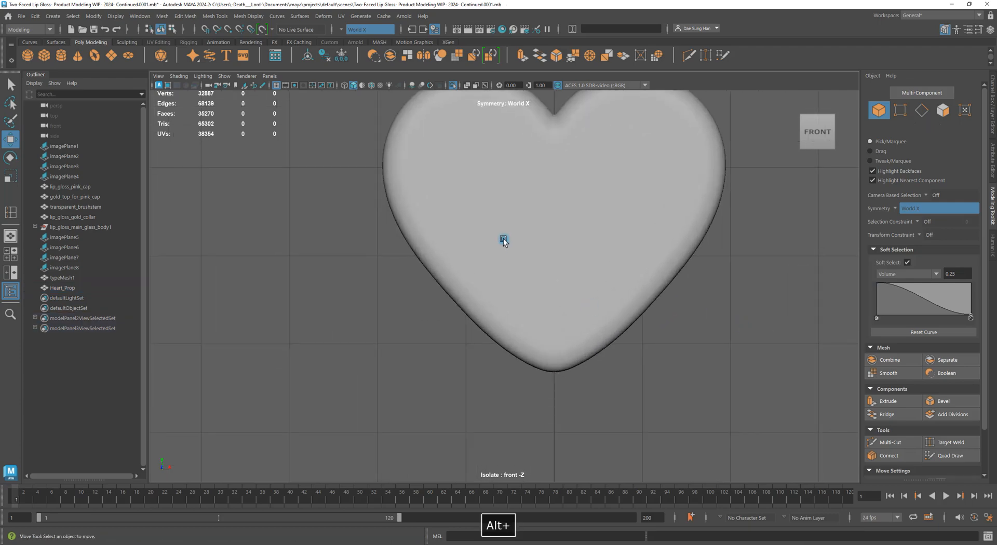
alt+middle_drag(488, 305, 389, 279)
alt+right_drag(298, 170, 415, 225)
right_drag(405, 226, 107, 185)
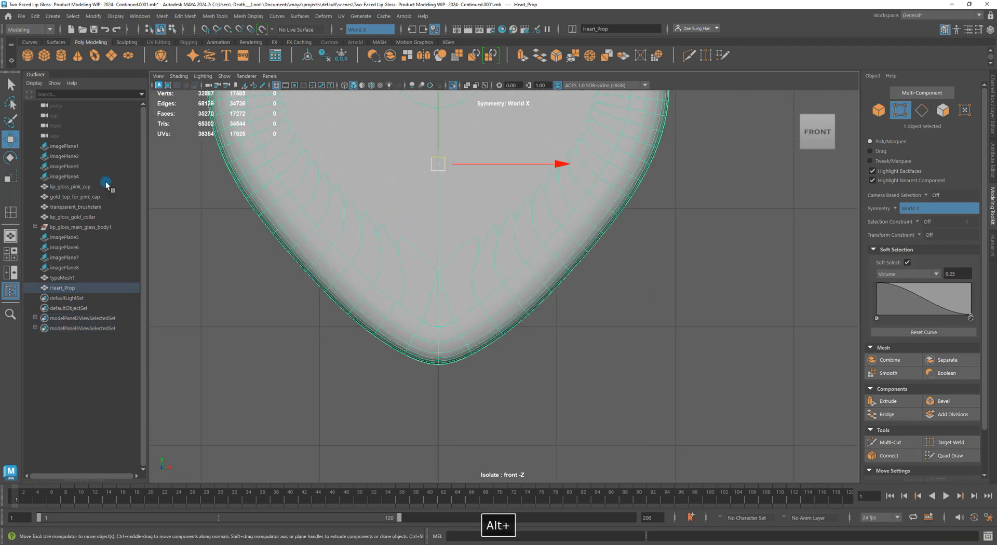
alt+middle_drag(399, 241, 523, 250)
alt+right_drag(492, 212, 447, 265)
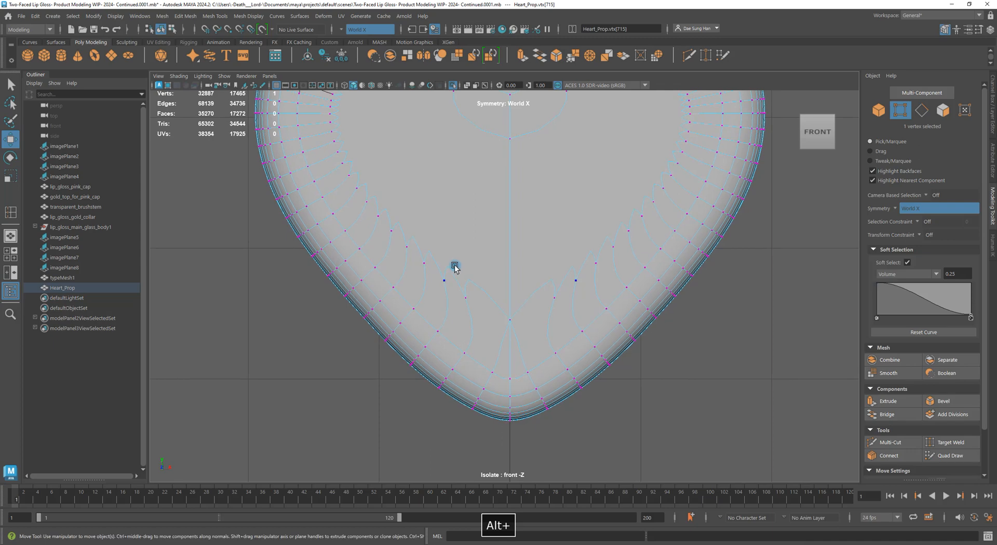
Toggle smooth preview, select the 22 vertices around the tip, and nudge them slightly
key(1)
key(3)
click(318, 374)
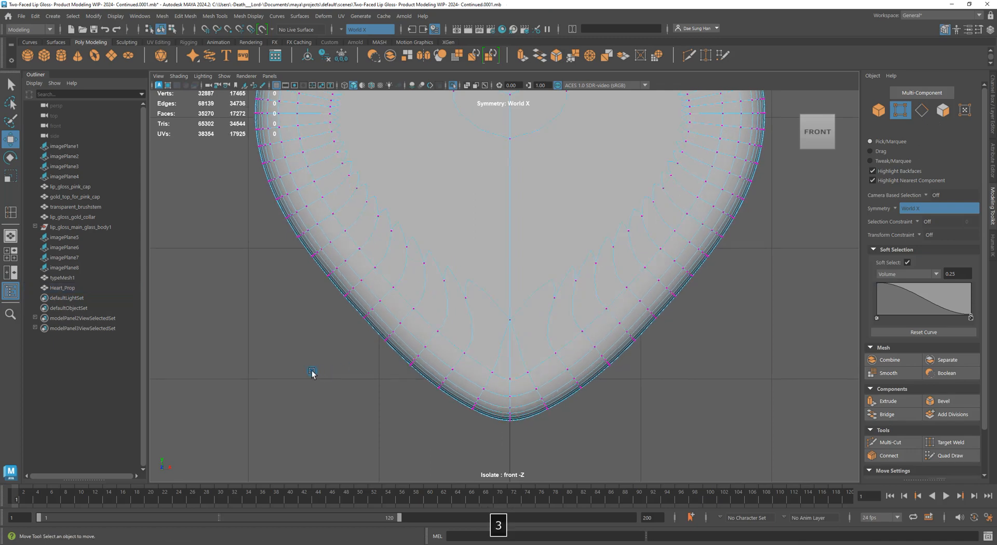
alt+right_drag(292, 285, 535, 390)
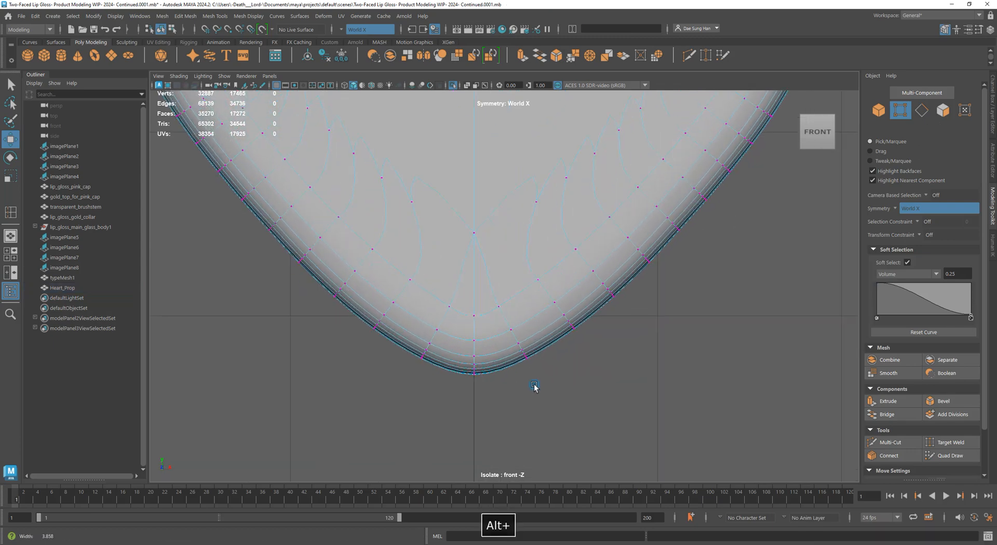
drag(400, 373, 456, 297)
alt+right_drag(351, 306, 400, 360)
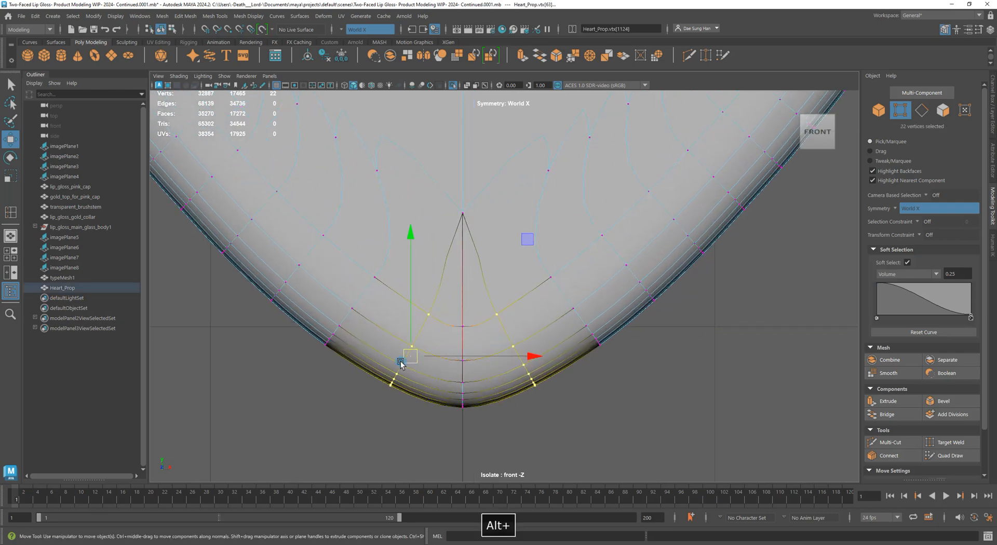
drag(408, 358, 405, 360)
click(332, 403)
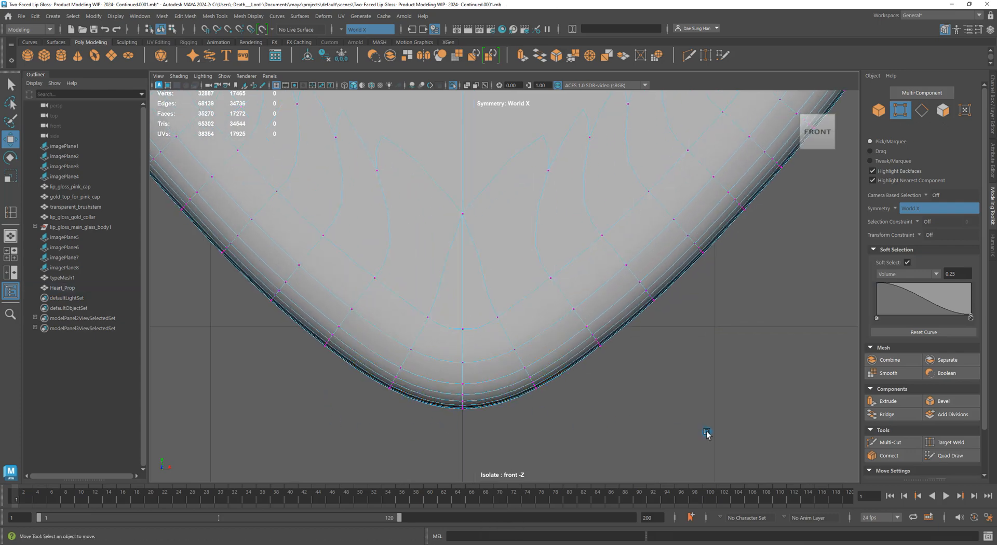
alt+right_drag(707, 433, 608, 378)
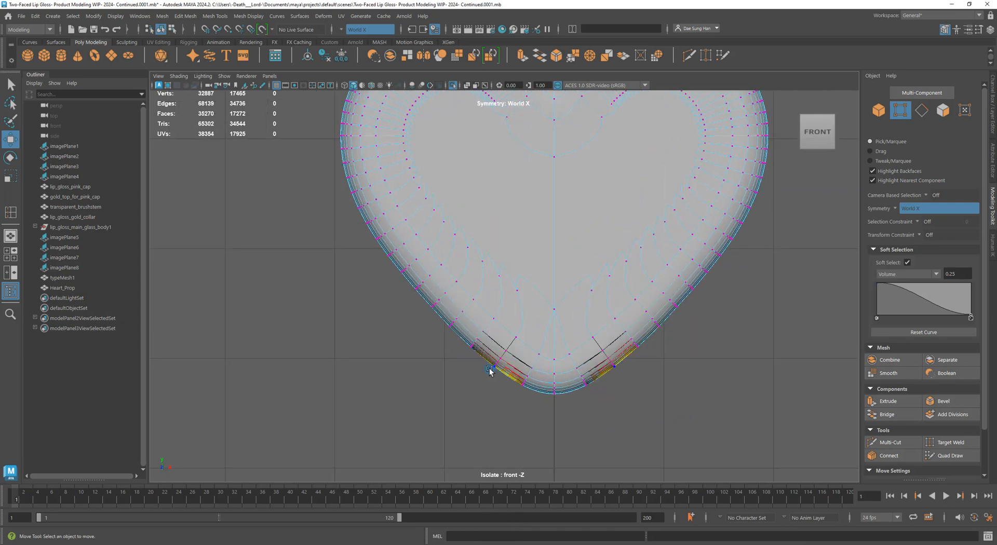
With smooth preview off, select 106 lower-edge vertices symmetrically and raise them slightly along Y
key(1)
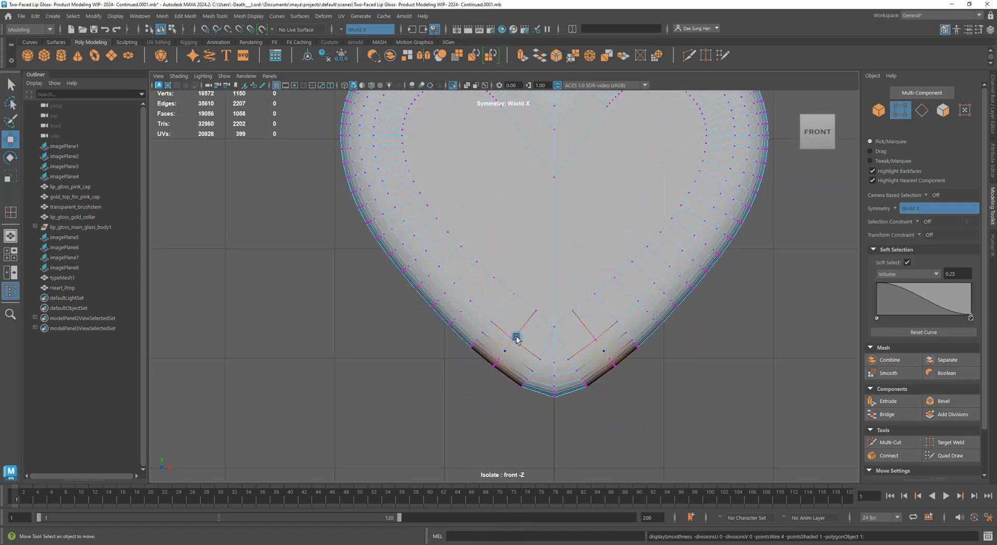
drag(450, 298, 547, 403)
ctrl+shift+drag(475, 318, 574, 393)
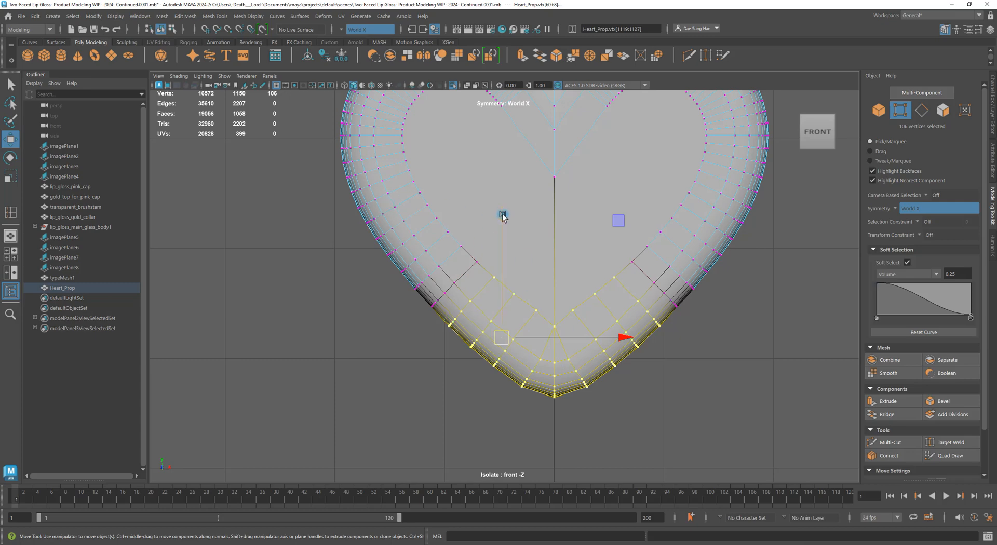
drag(503, 214, 505, 215)
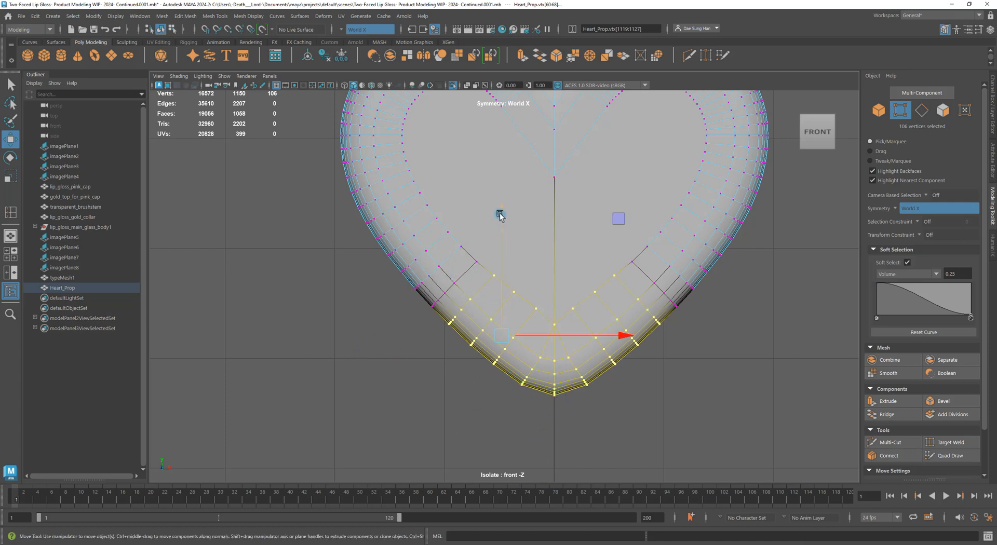
drag(500, 214, 508, 213)
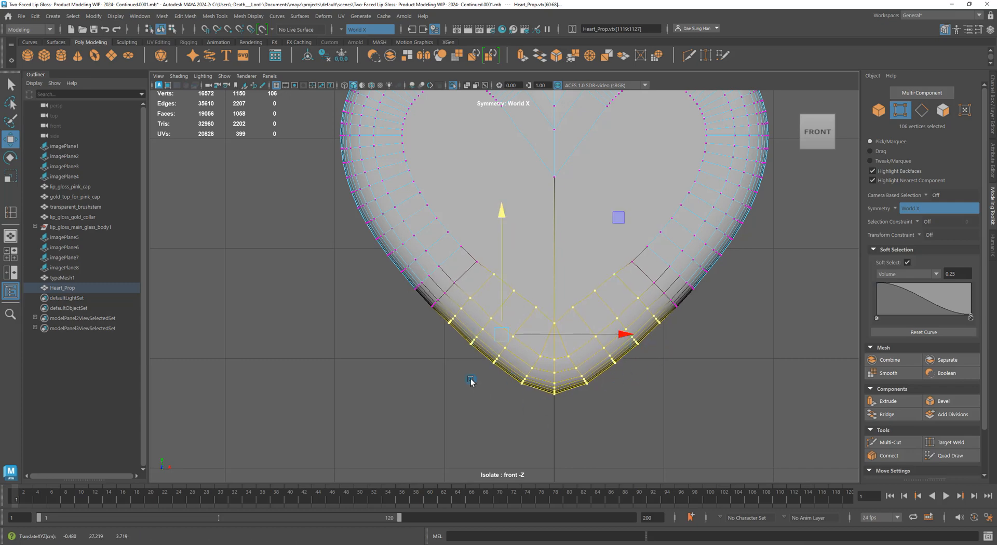
Fine-tune the height of the tip vertices, then deselect them
alt+right_drag(354, 236, 472, 323)
alt+middle_drag(472, 323, 397, 280)
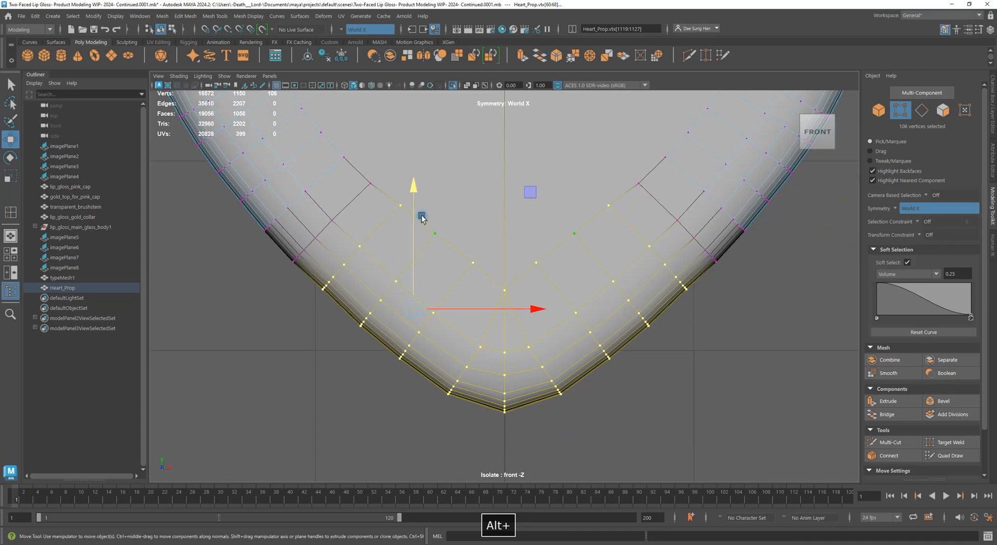
drag(410, 188, 407, 186)
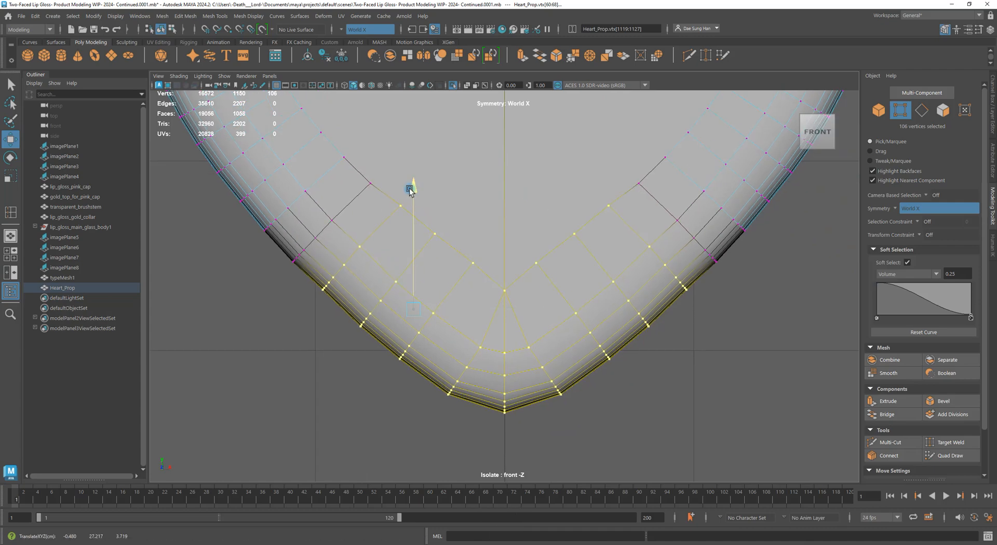
click(255, 310)
alt+right_drag(670, 306, 537, 280)
alt+right_drag(341, 222, 487, 288)
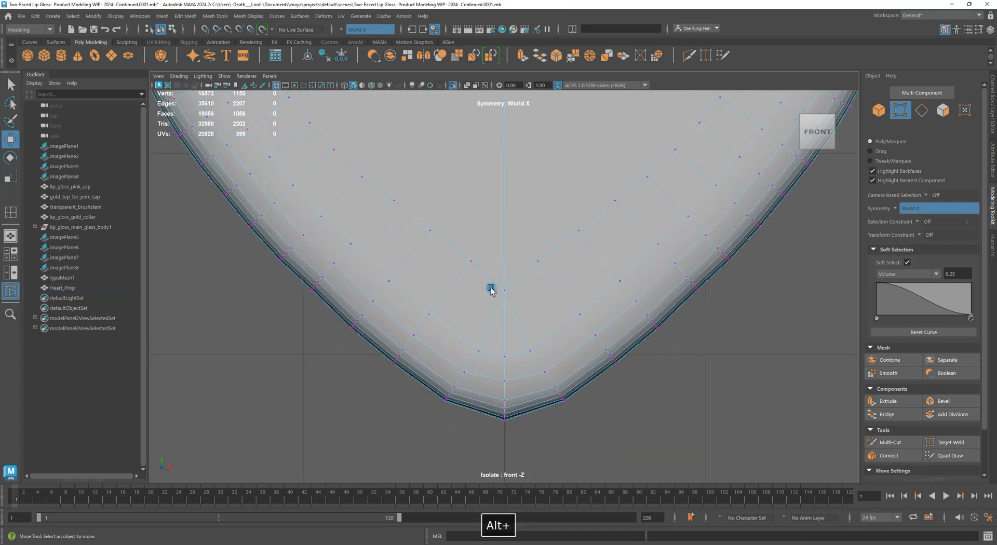
Preview the smoothed heart, then zoom in on its lower tip in vertex mode
key(3)
alt+middle_drag(293, 290, 374, 341)
alt+right_drag(374, 340, 234, 312)
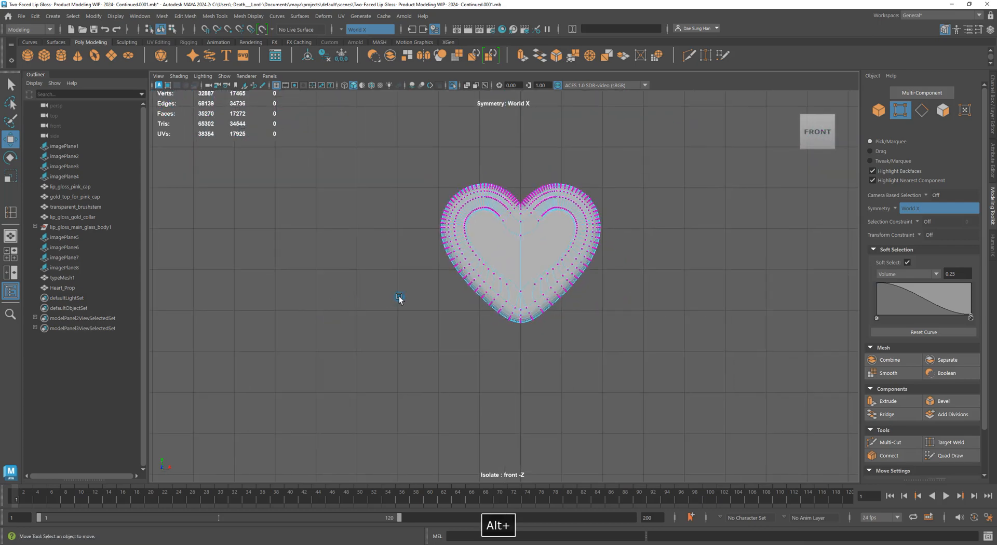
right_drag(479, 275, 735, 258)
alt+right_drag(498, 287, 644, 336)
right_drag(538, 260, 696, 284)
alt+right_drag(378, 254, 579, 360)
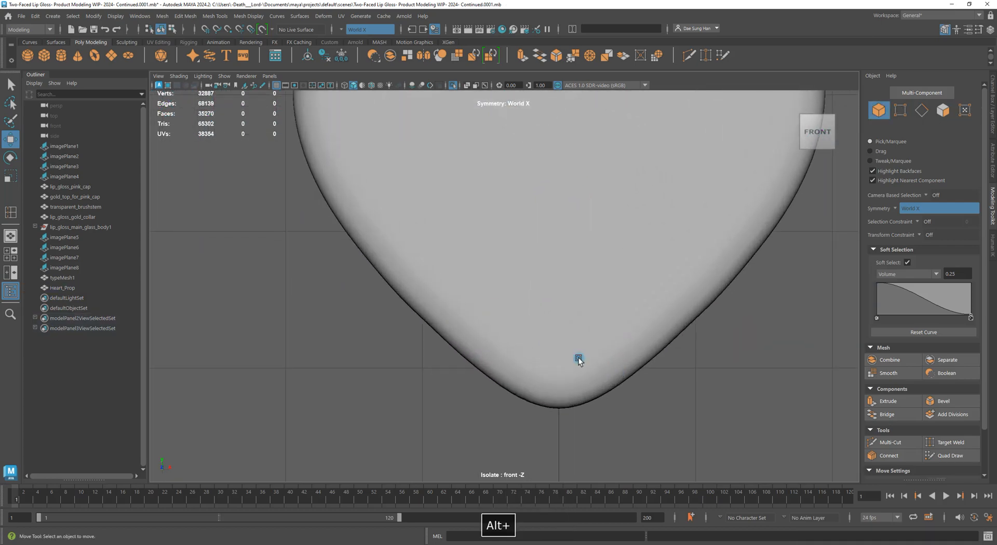
right_drag(414, 294, 234, 264)
Select 23 vertices near the tip and nudge them slightly down-left
key(1)
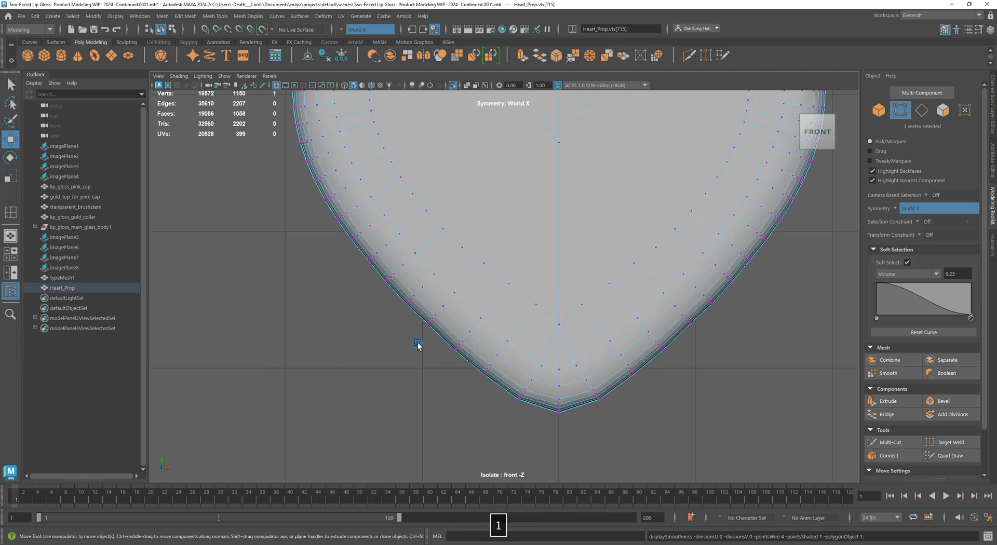
alt+right_drag(358, 310, 367, 340)
drag(367, 341, 421, 327)
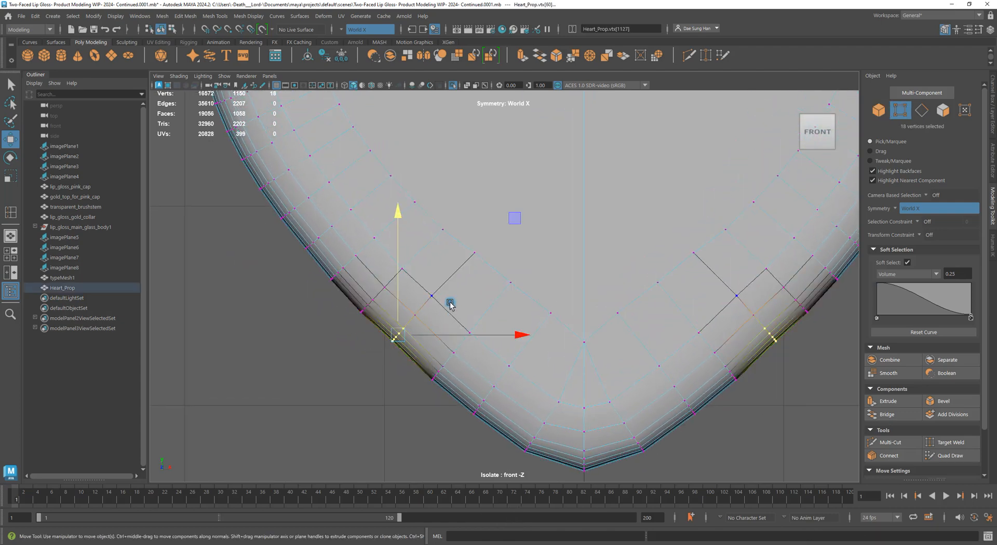
ctrl+shift+drag(448, 284, 404, 324)
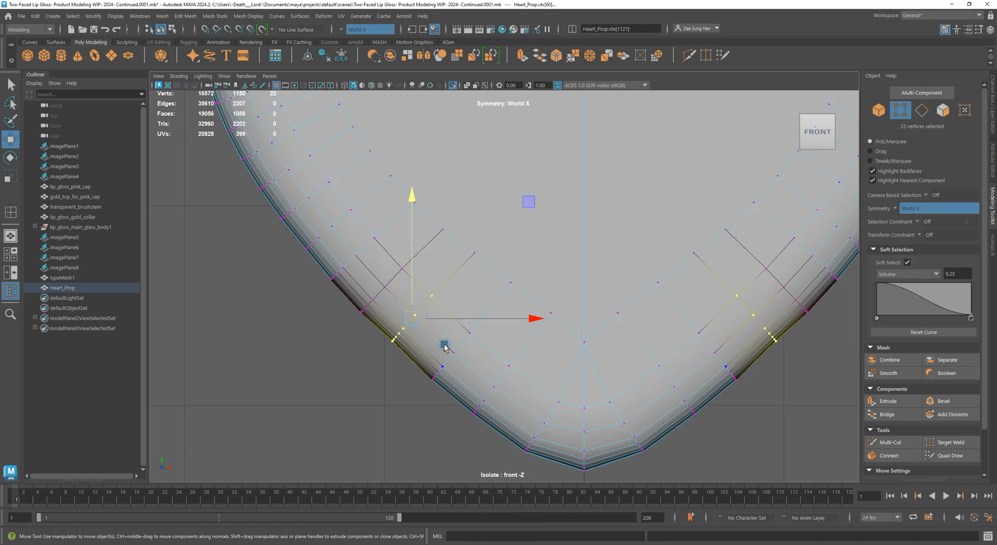
key(3)
alt+right_drag(413, 327, 303, 282)
drag(300, 249, 297, 250)
click(258, 285)
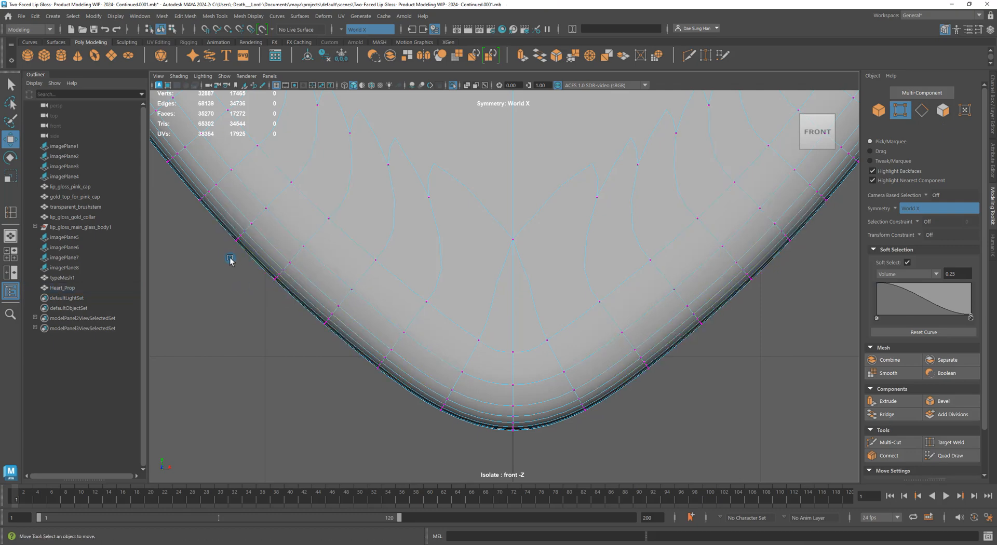
Zoom out to review the heart and return it to object mode
alt+right_drag(229, 260, 383, 317)
right_drag(343, 213, 387, 215)
alt+right_drag(299, 344, 375, 313)
alt+right_drag(441, 307, 665, 351)
right_drag(597, 285, 732, 268)
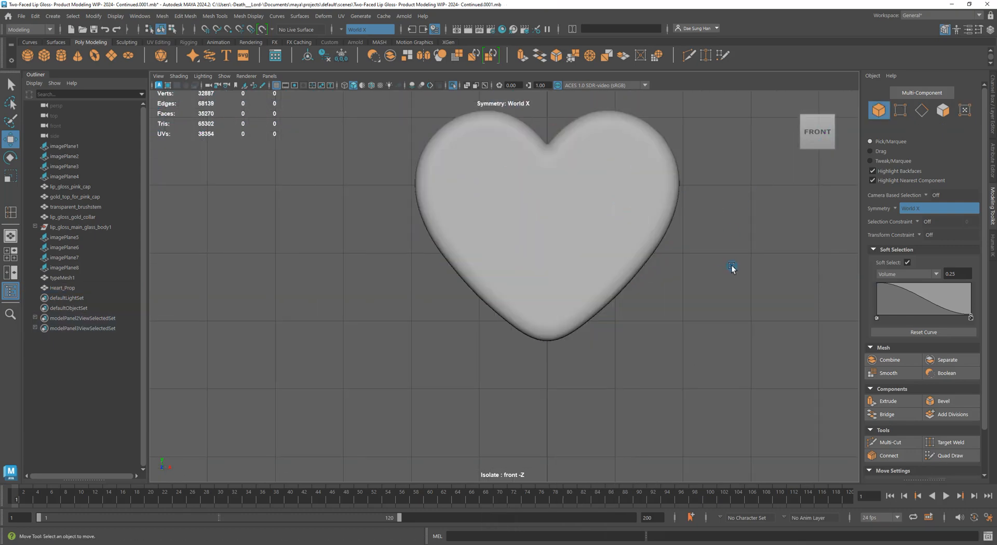
Select the vertices along the tip's curve, move them slightly down-left, and return to object mode
alt+middle_drag(749, 259, 674, 305)
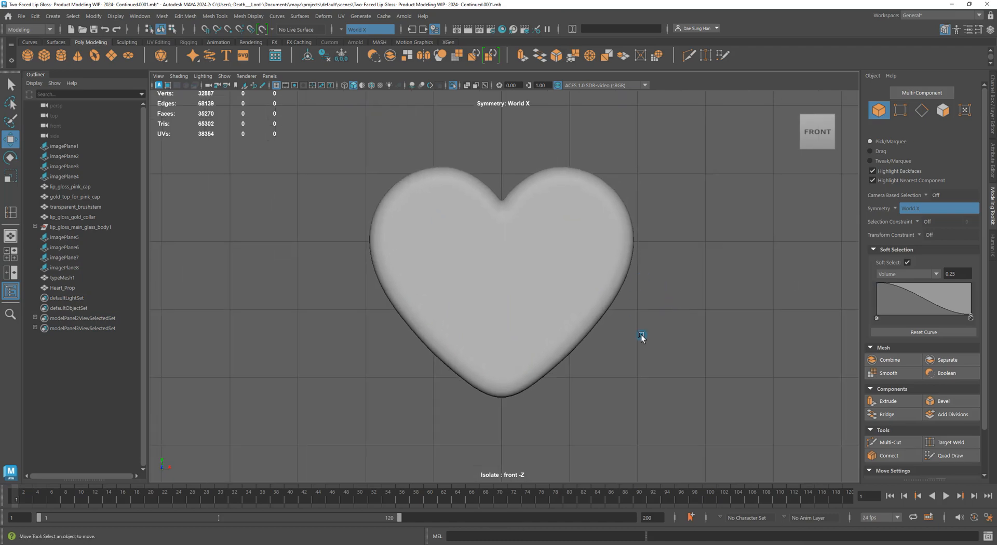
alt+middle_drag(498, 318, 496, 251)
alt+right_drag(497, 251, 656, 385)
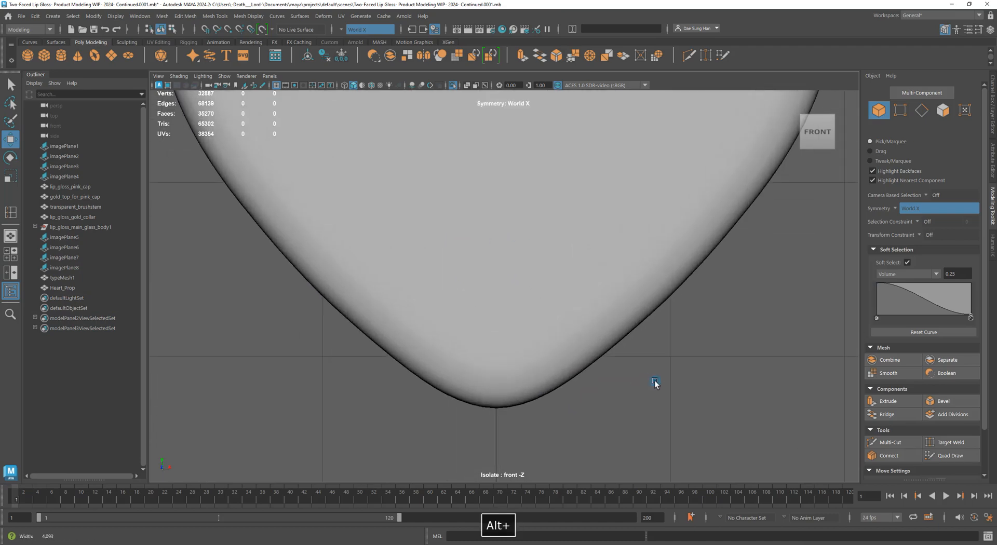
click(407, 279)
right_drag(407, 278, 386, 284)
alt+middle_drag(387, 284, 401, 253)
alt+right_drag(400, 253, 392, 341)
drag(333, 351, 444, 246)
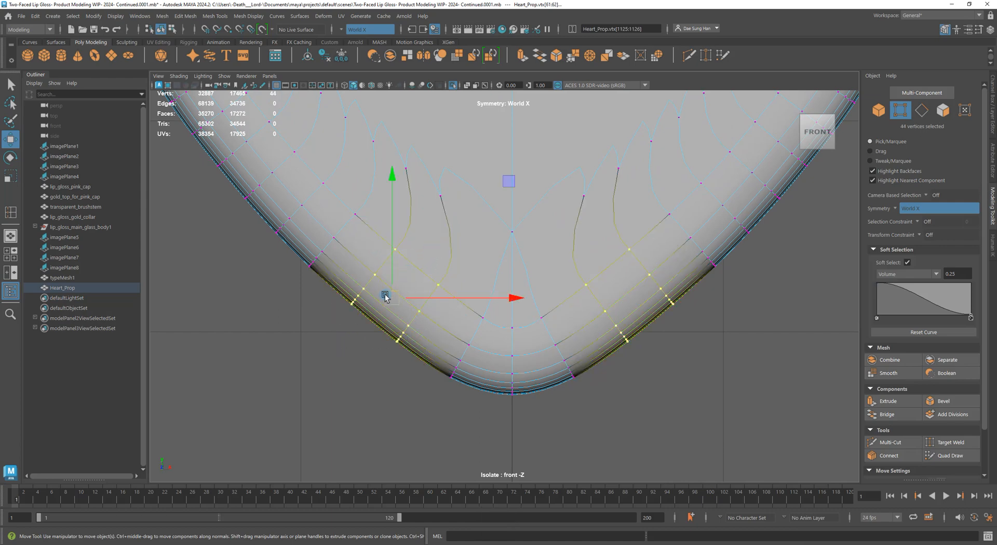
drag(392, 297, 391, 298)
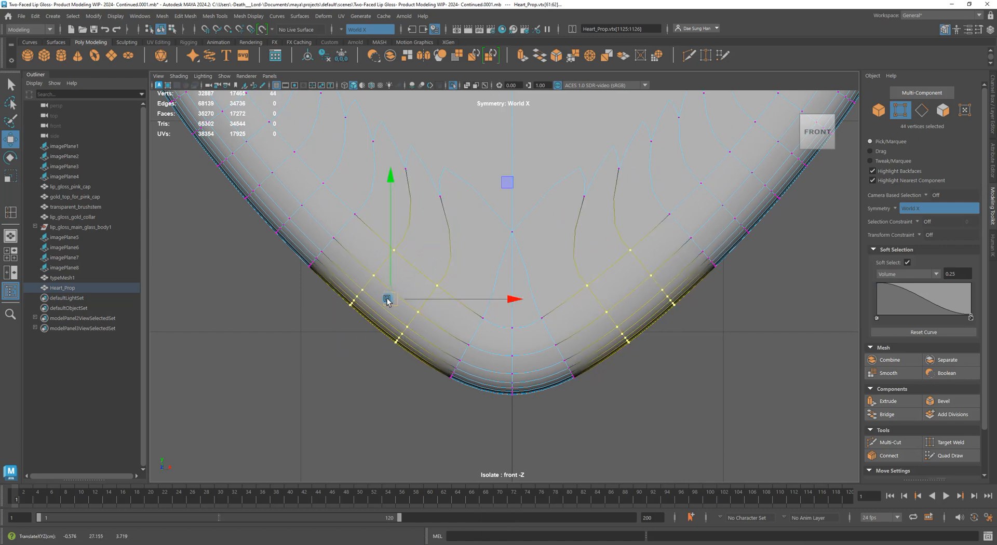
click(299, 343)
right_drag(374, 308, 403, 281)
Deselect the heart and settle on a medium view of its rounded tip
click(299, 345)
alt+right_drag(561, 333, 425, 340)
alt+right_drag(355, 314, 622, 343)
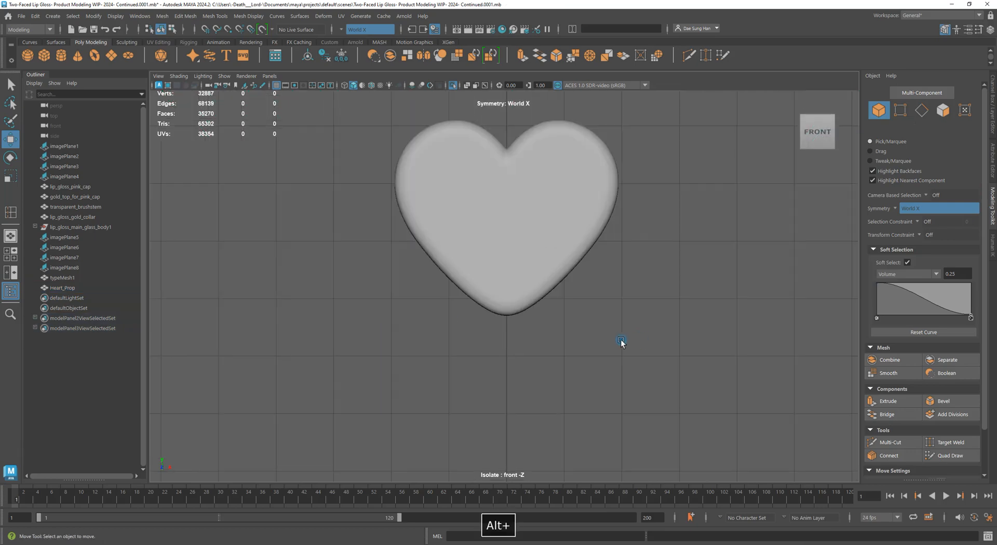
alt+right_drag(512, 295, 549, 350)
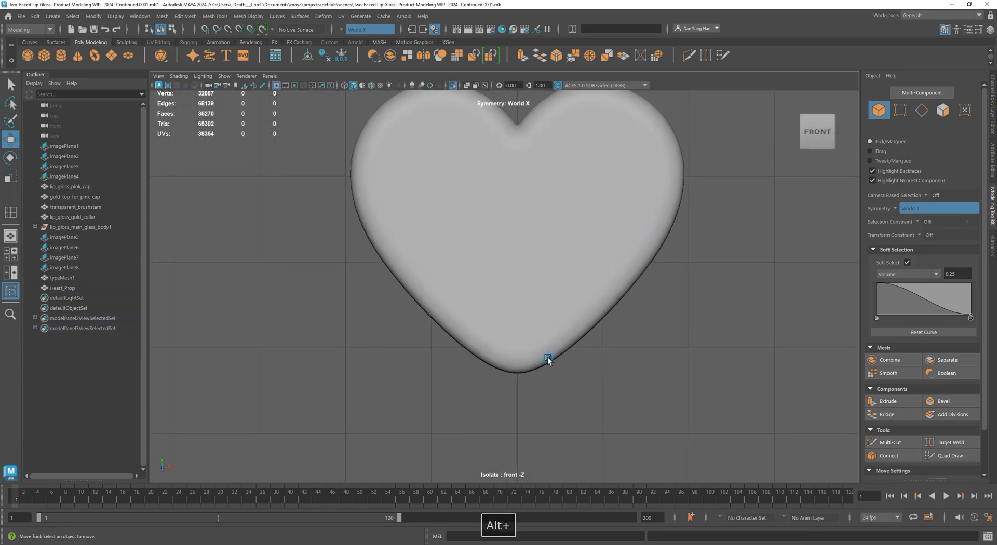
alt+right_drag(642, 376, 609, 338)
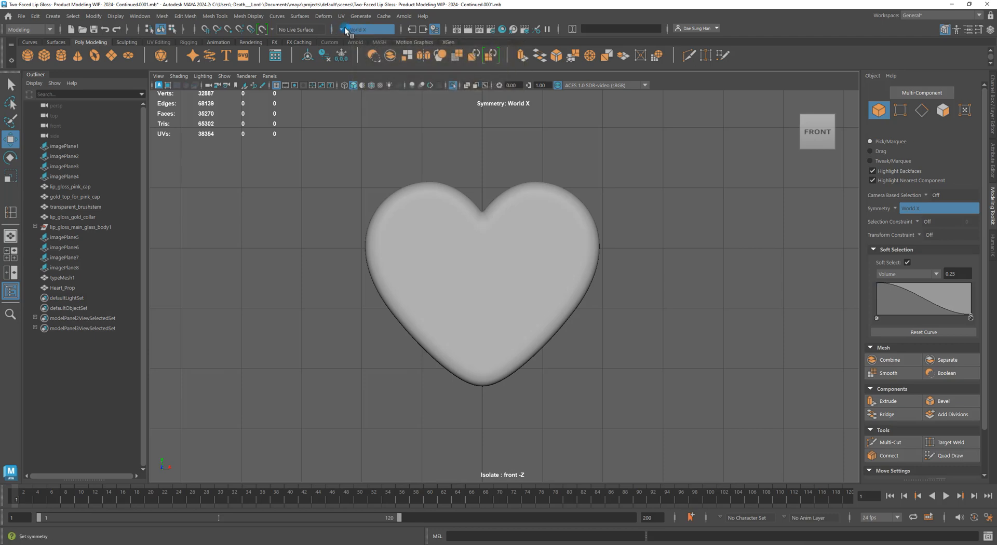
Uncheck Soft Select in the Modeling Toolkit and choose Off from the Symmetry dropdown
click(908, 263)
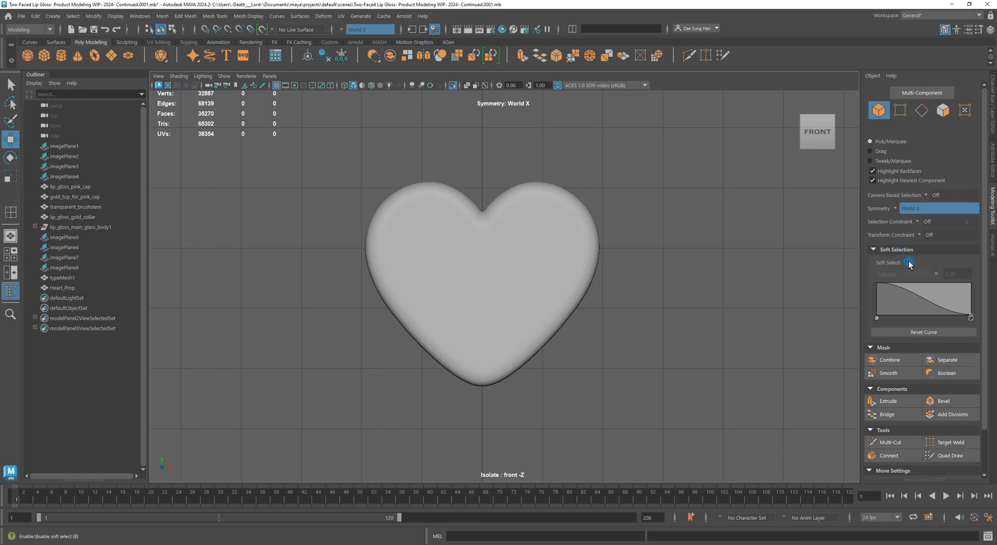
scroll(845, 343, down, 4)
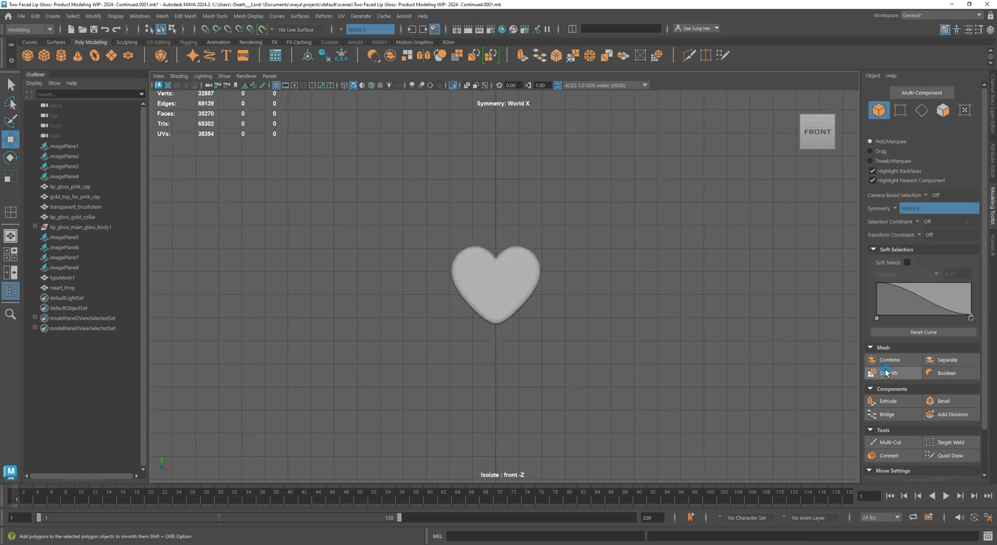
scroll(596, 269, up, 8)
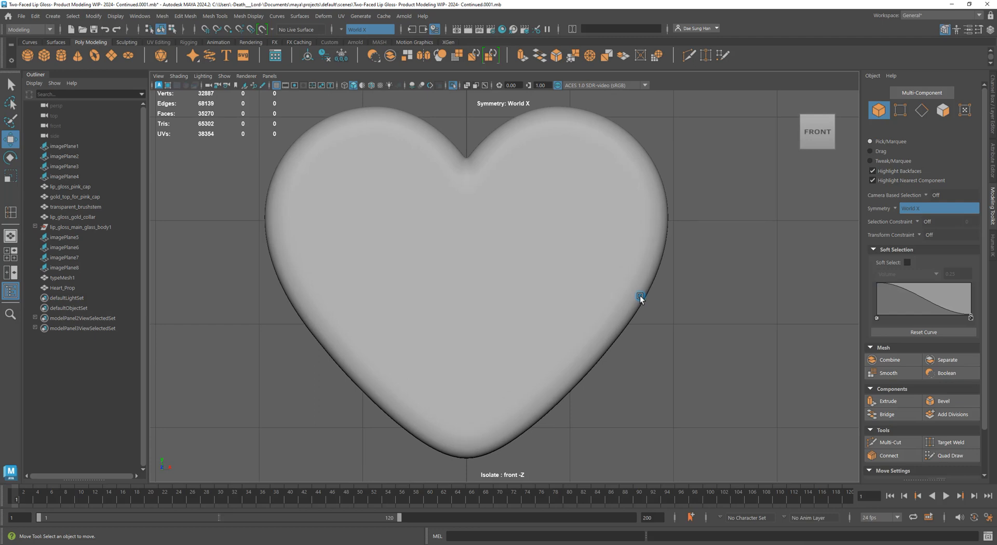
click(341, 31)
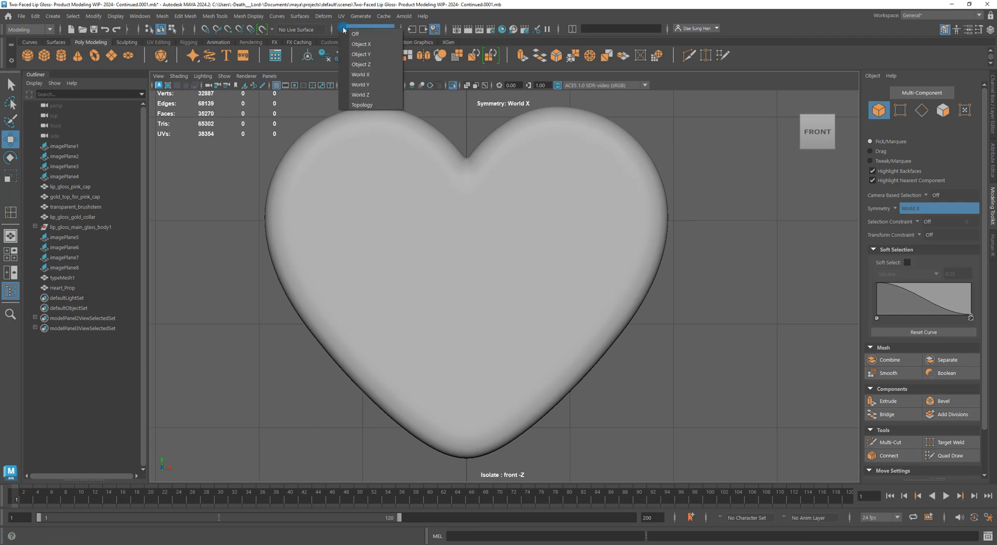
click(379, 31)
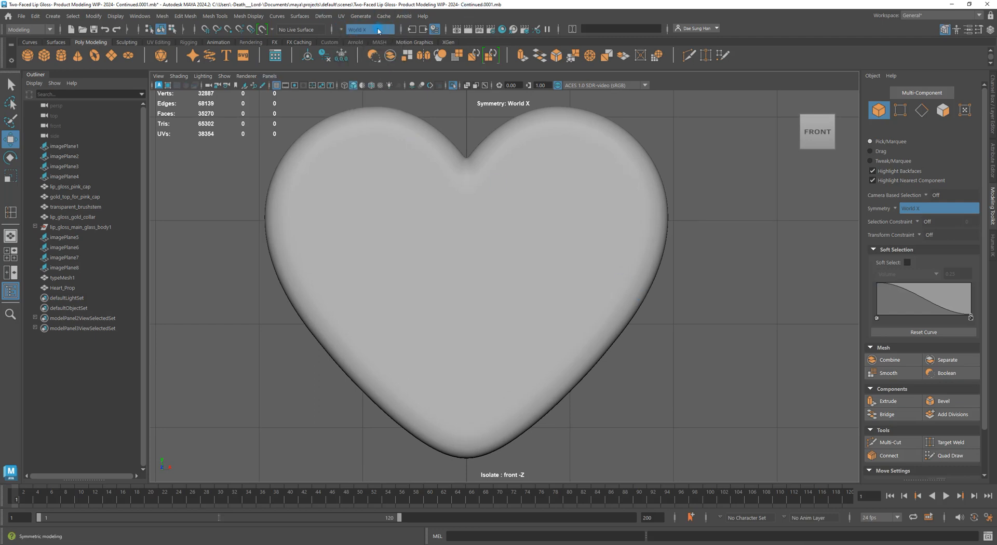
click(341, 30)
click(359, 32)
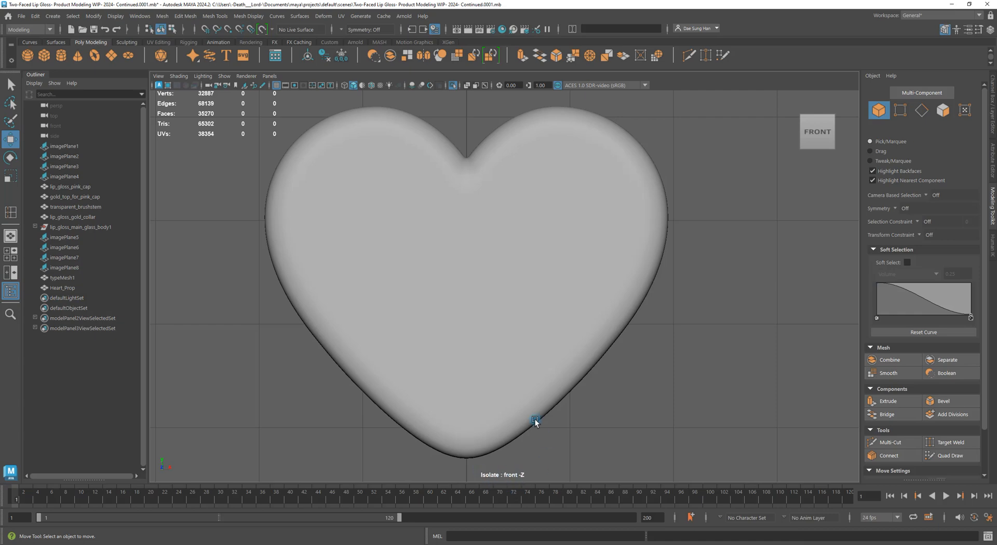
Exit Isolate Select and view the full scene with reference images and logo in perspective
click(453, 88)
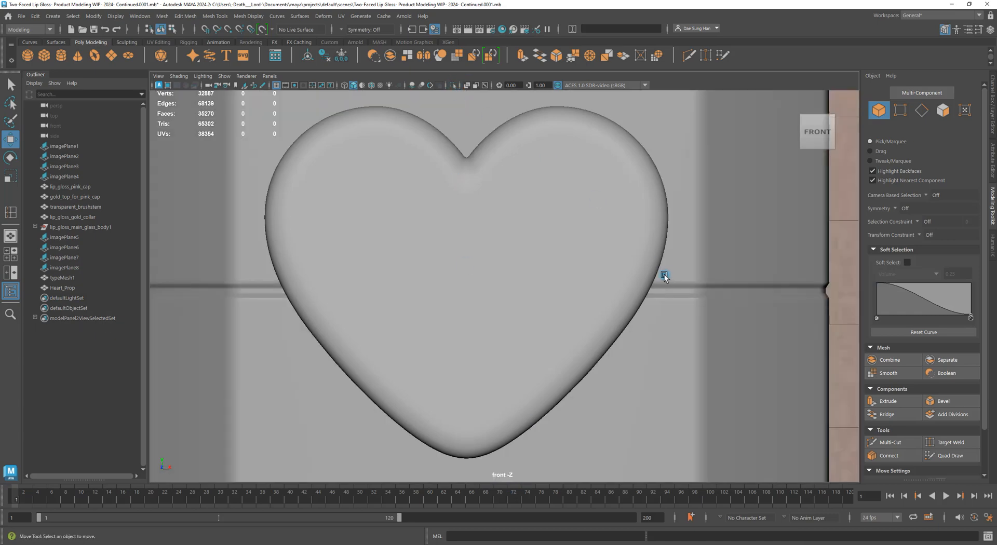
scroll(649, 267, down, 6)
key(space)
key(space)
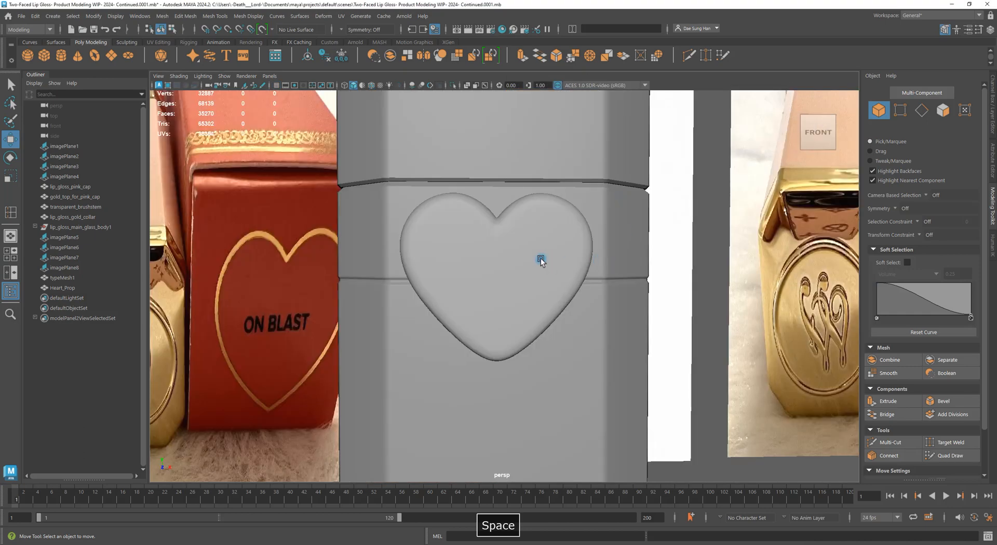
alt+drag(540, 259, 402, 236)
alt+right_drag(403, 236, 133, 216)
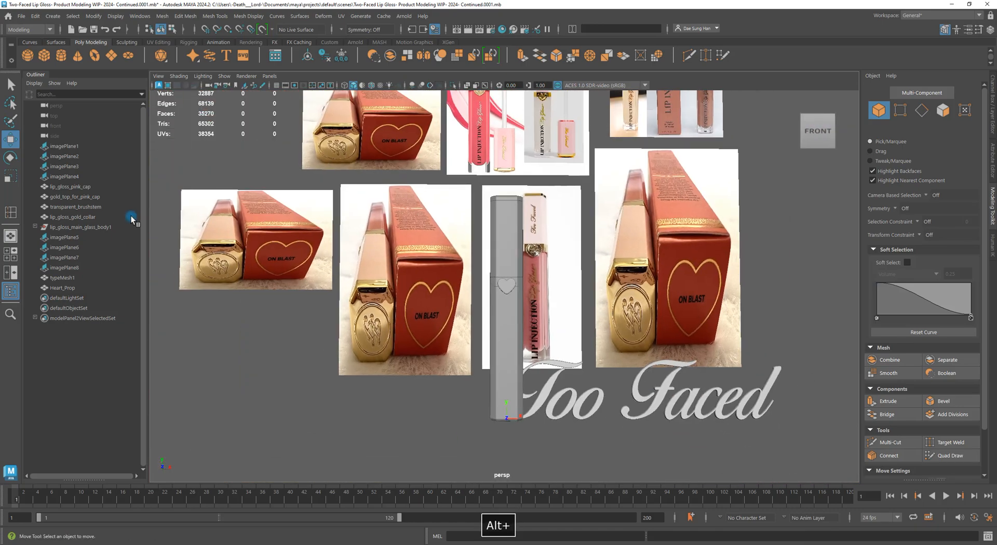
alt+middle_drag(357, 202, 336, 193)
alt+right_drag(337, 194, 684, 355)
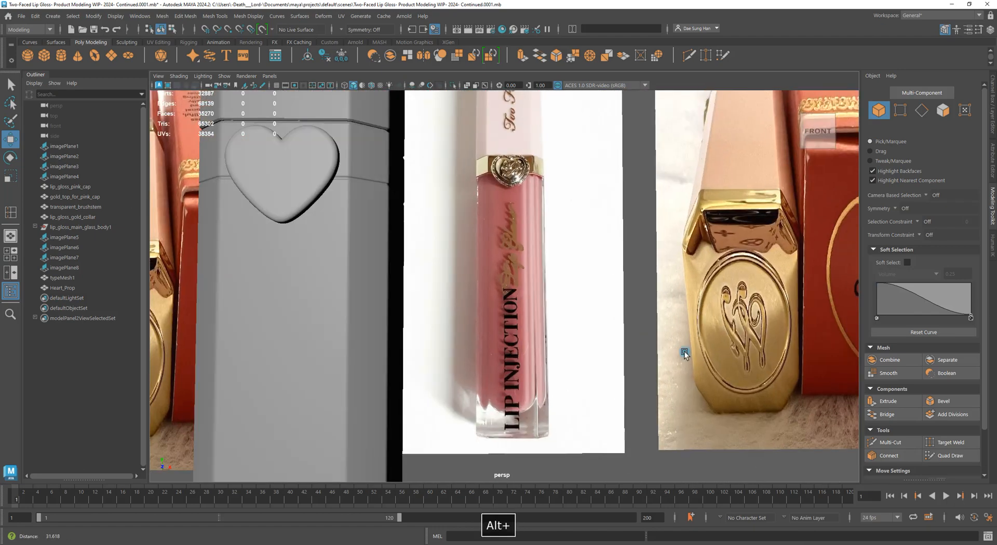
Frame the heart with F, check the lip gloss from the side, and save the scene
click(311, 195)
key(f)
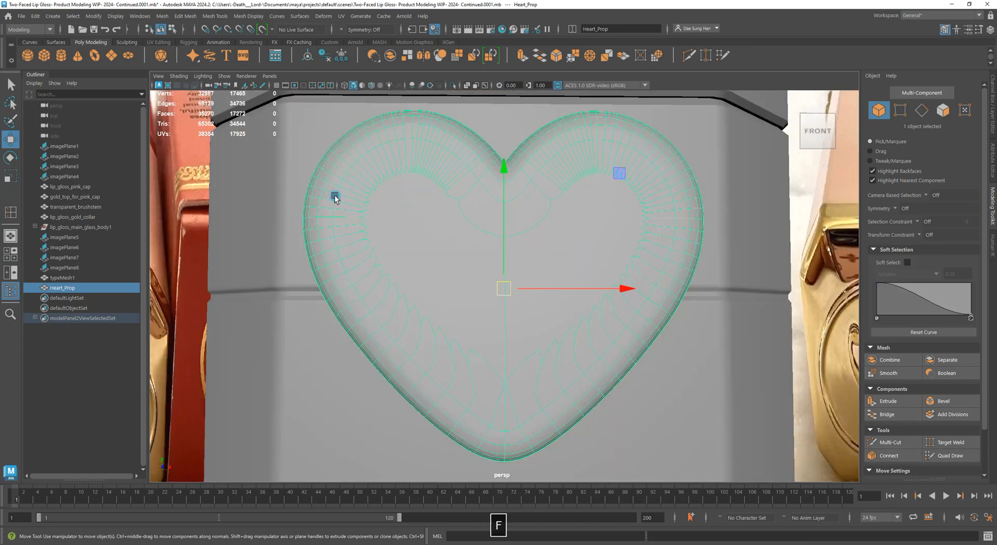
alt+drag(333, 196, 550, 259)
click(789, 408)
alt+drag(788, 409, 668, 332)
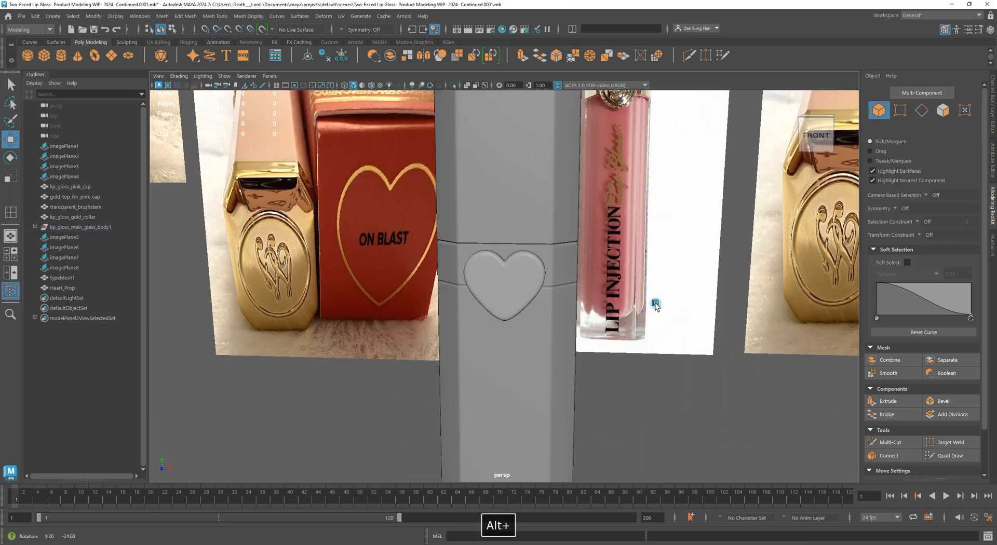
key(ctrl+s)
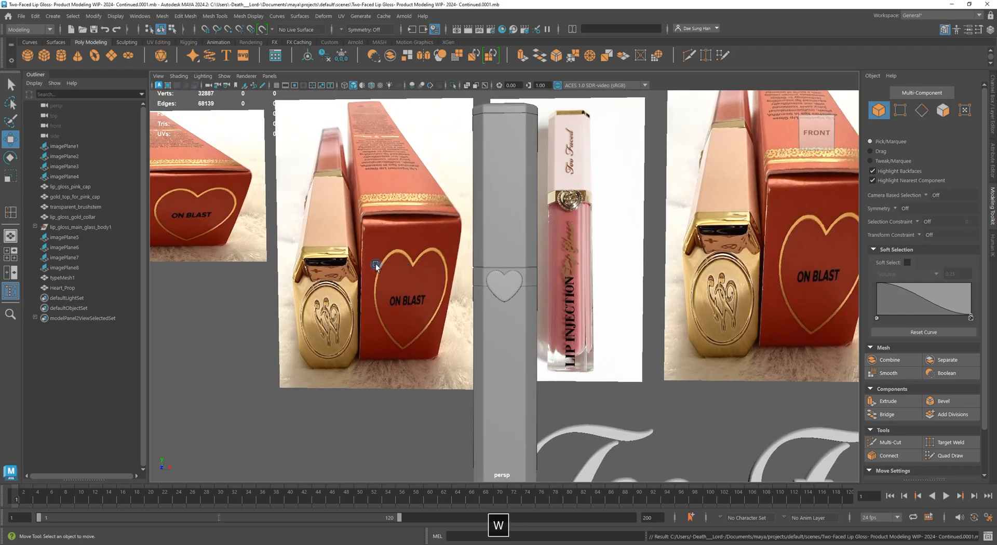
Orbit and zoom to frame the lip gloss front with the Too Faced logo
alt+drag(380, 265, 505, 318)
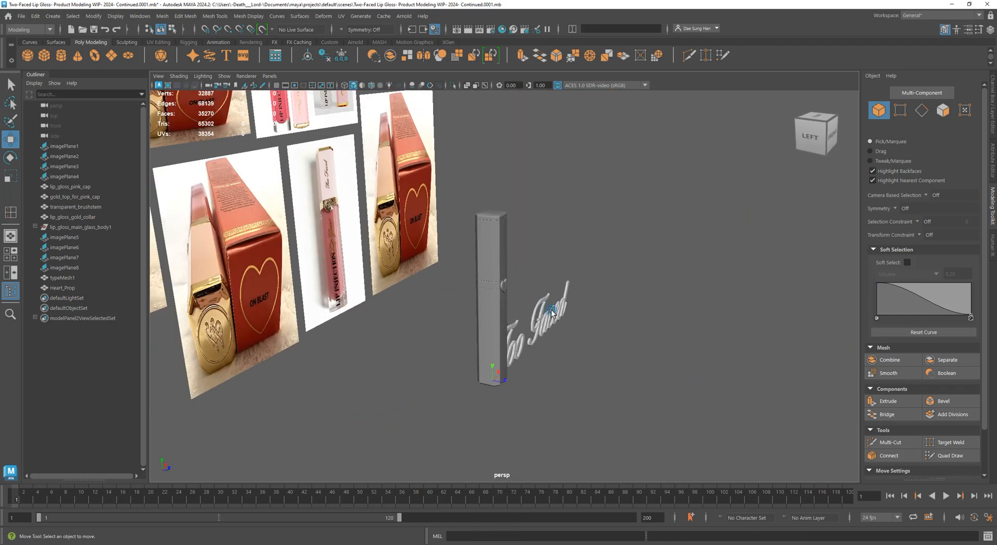
alt+drag(571, 309, 480, 313)
alt+right_drag(481, 313, 649, 353)
alt+right_drag(597, 335, 560, 294)
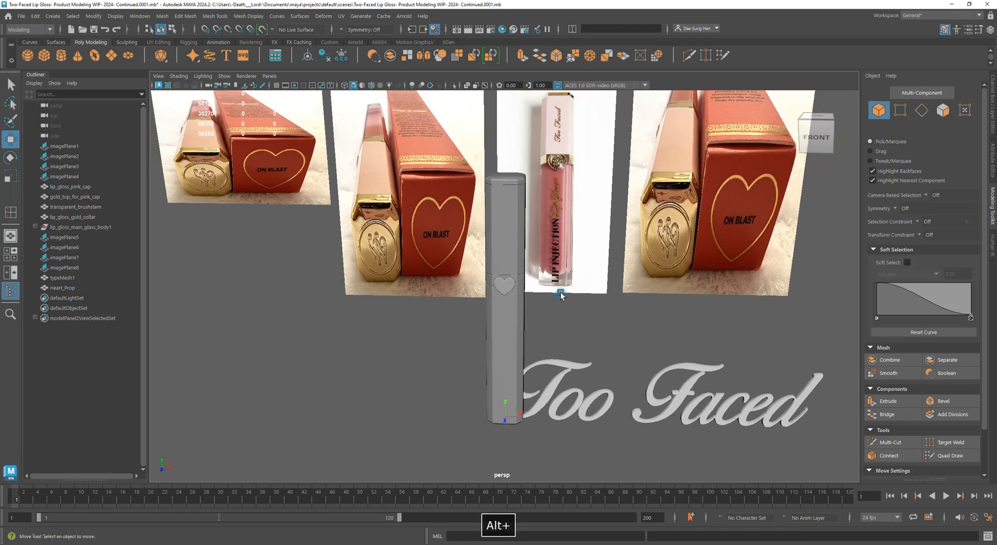
alt+middle_drag(591, 279, 496, 252)
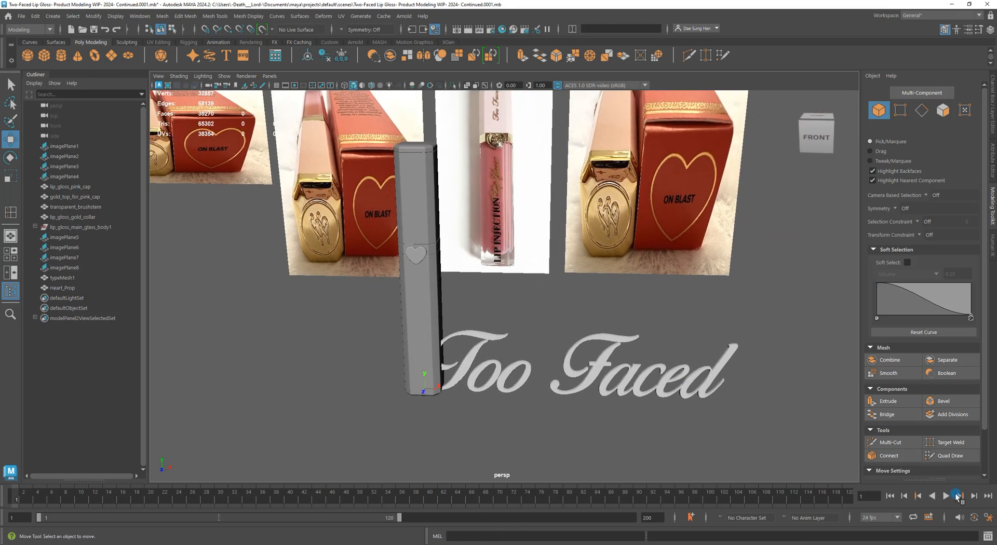